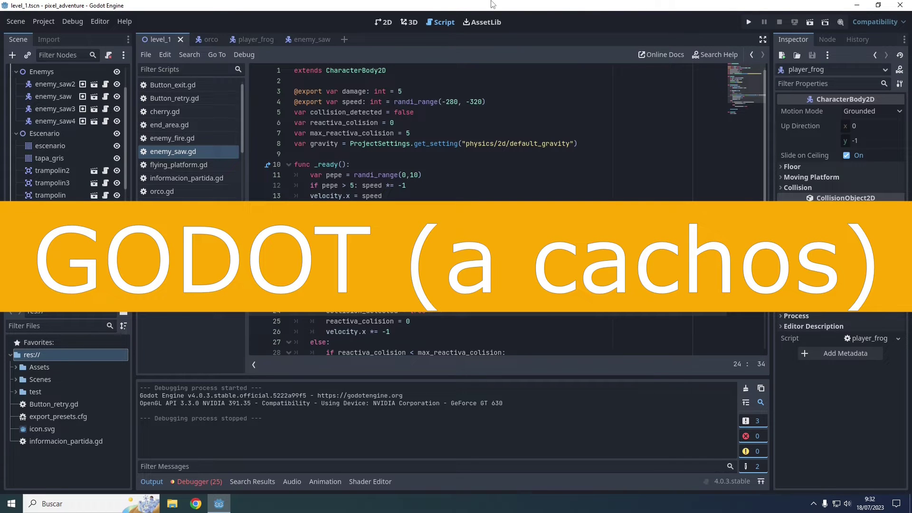
- Run the Screen_1 level and play it, moving the frog right and jumping to collect cherries
click(384, 22)
click(810, 21)
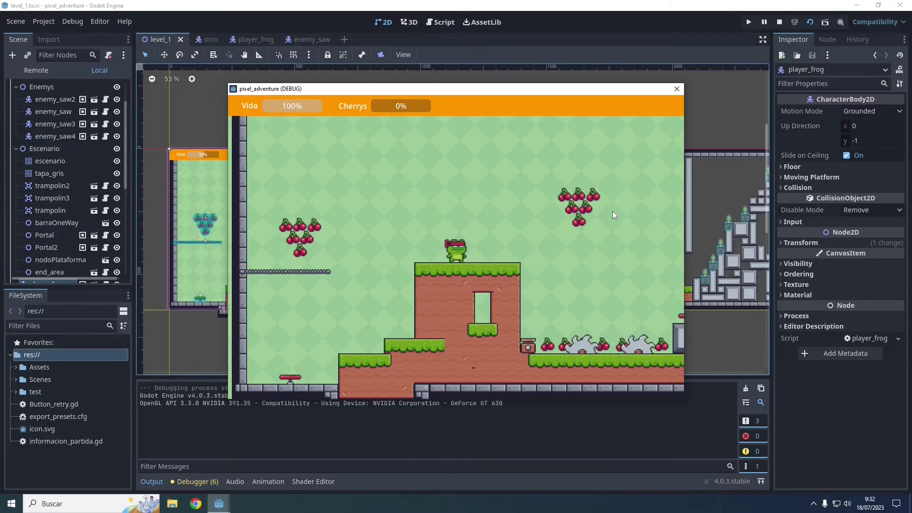
key(Right)
key(space)
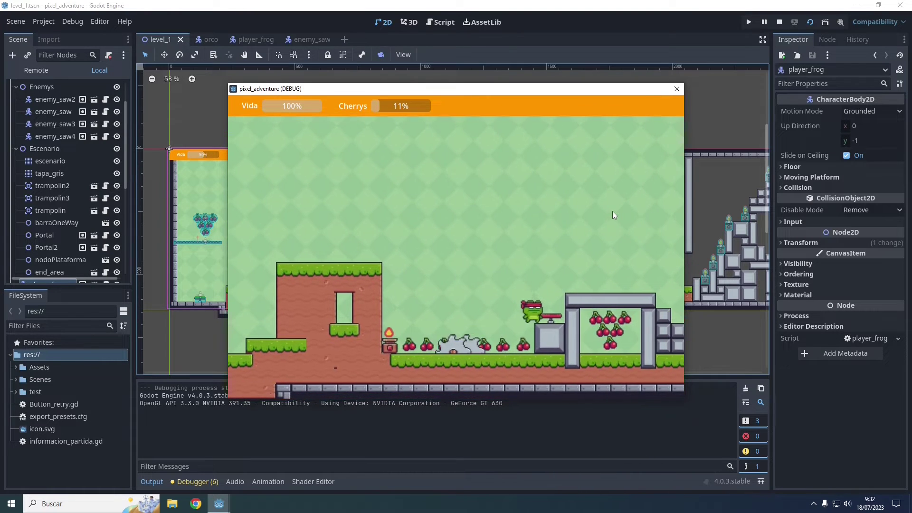
key(space)
key(space)
key(Right)
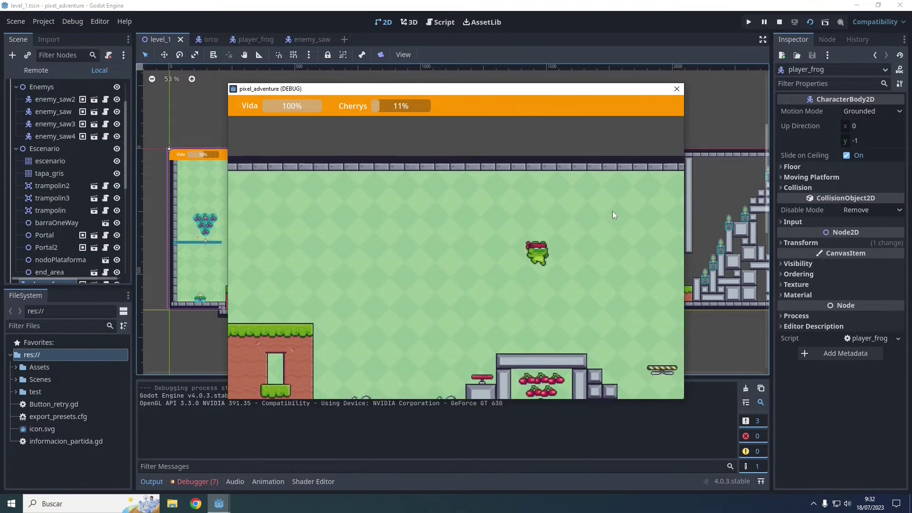
key(space)
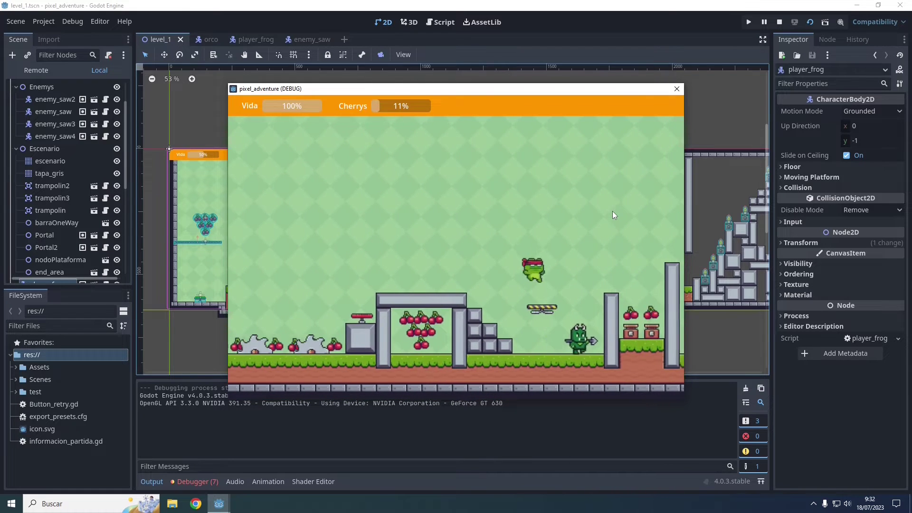
key(space)
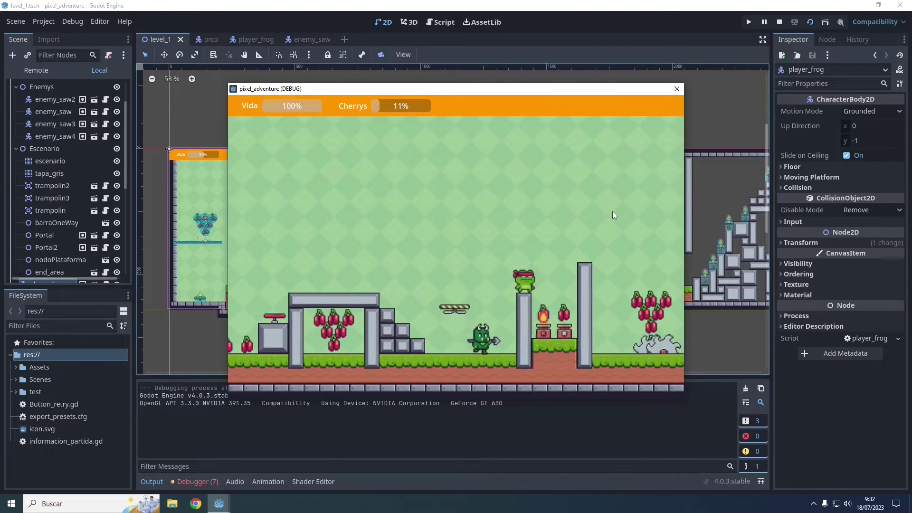
key(Right)
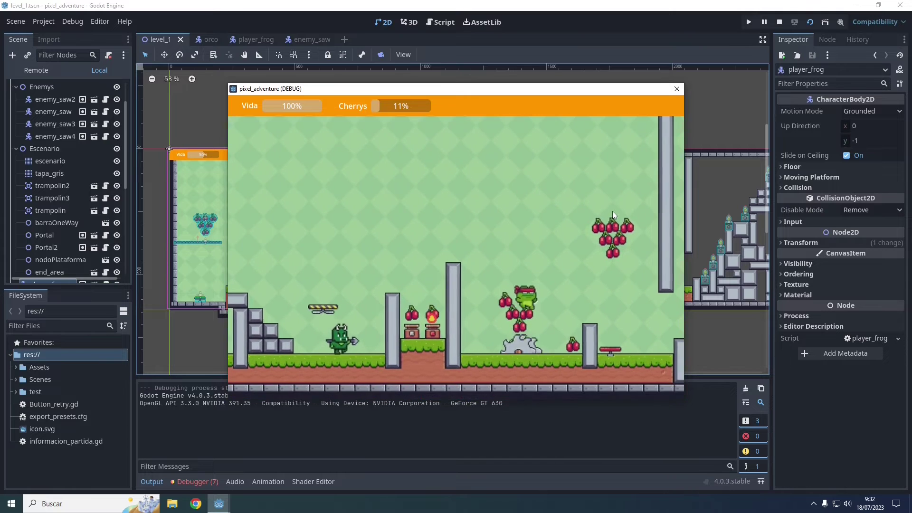
key(Left)
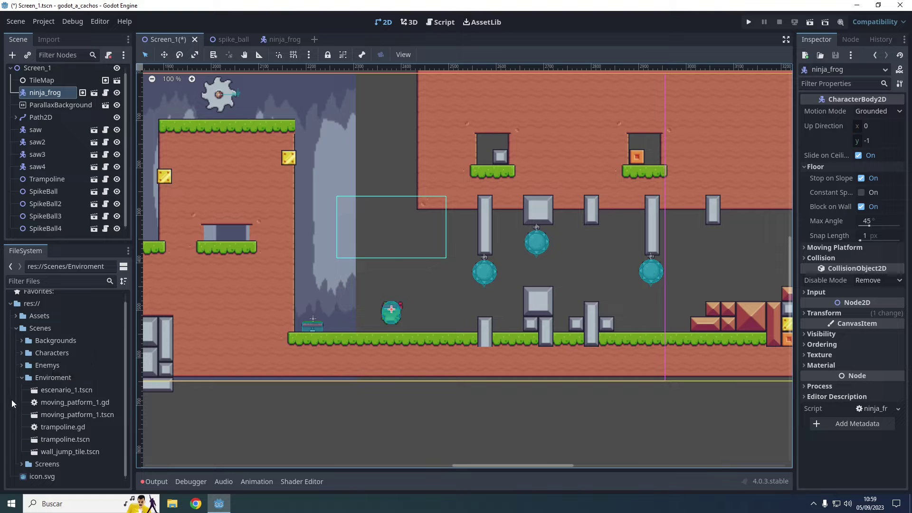
- Expand Assets > Items > Fruits in the FileSystem dock and select Apple.png, then Pineapple.png
click(16, 328)
click(16, 323)
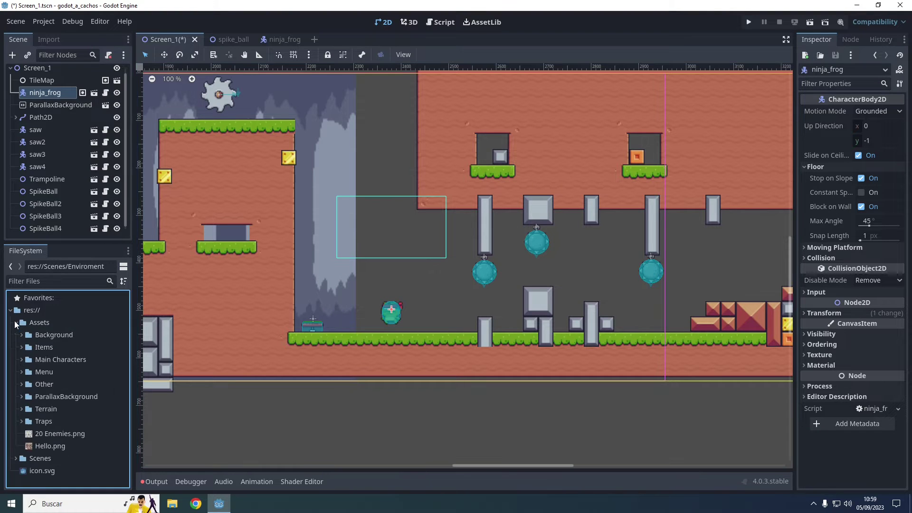
click(23, 347)
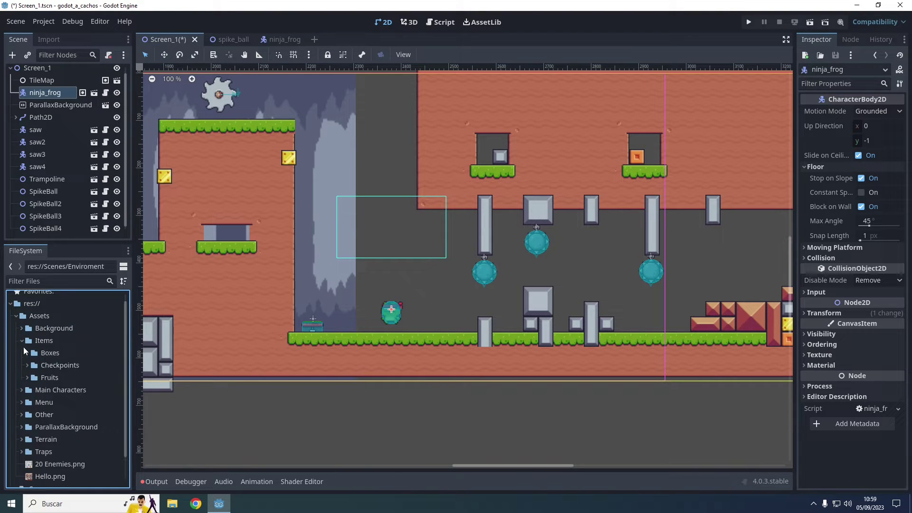
click(27, 377)
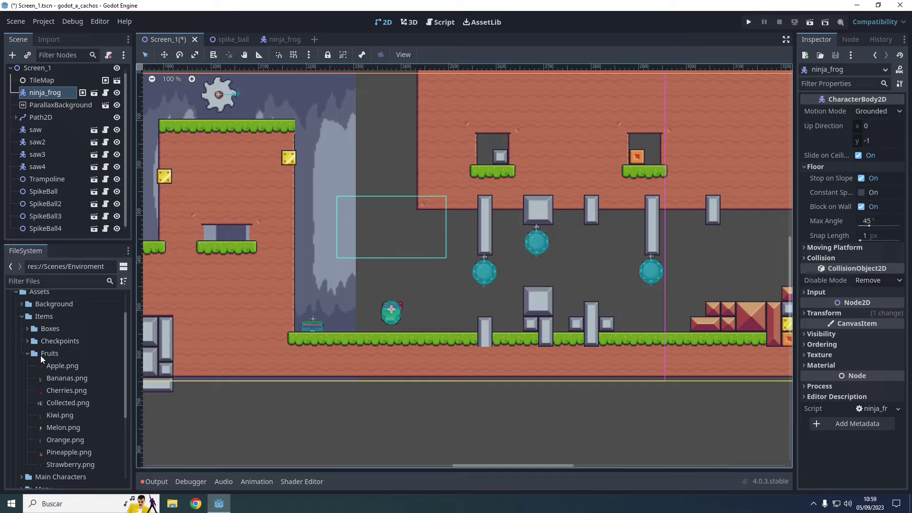
click(61, 366)
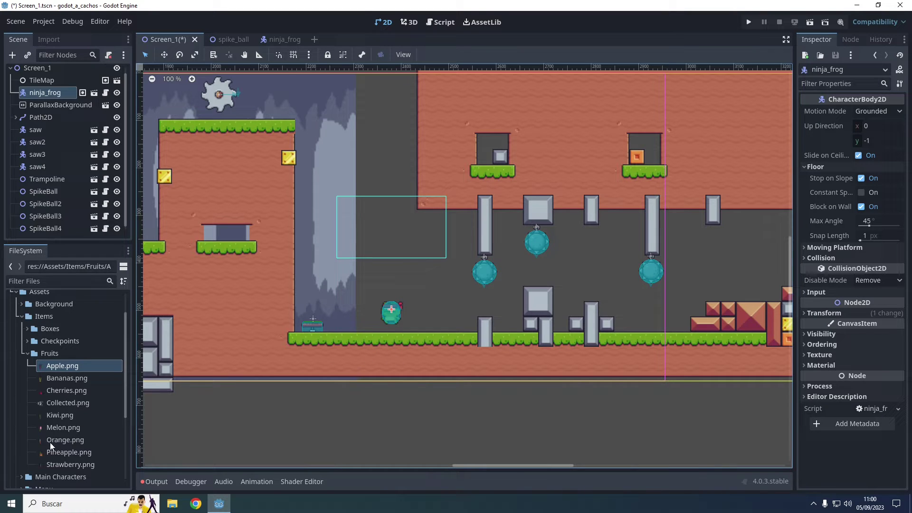
drag(52, 452, 381, 329)
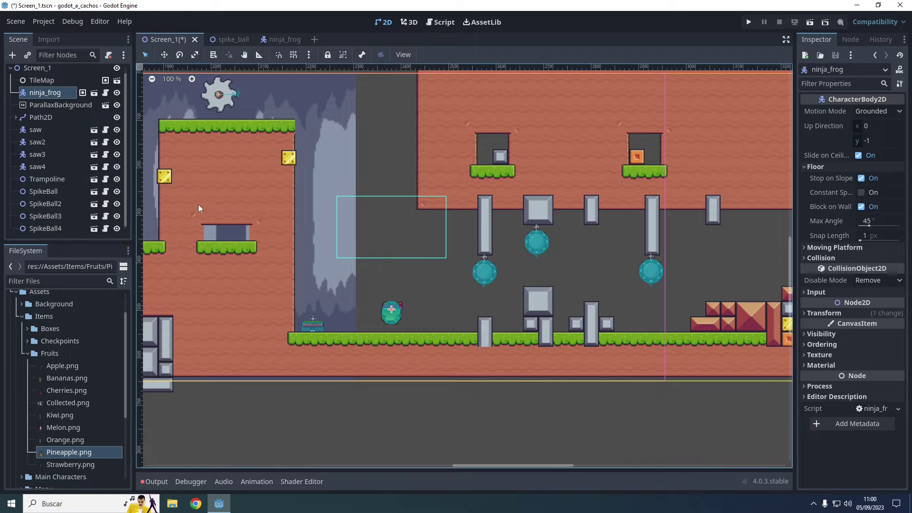
- Create a new 2D scene and add an AnimatedSprite2D child under its Node2D root
click(314, 39)
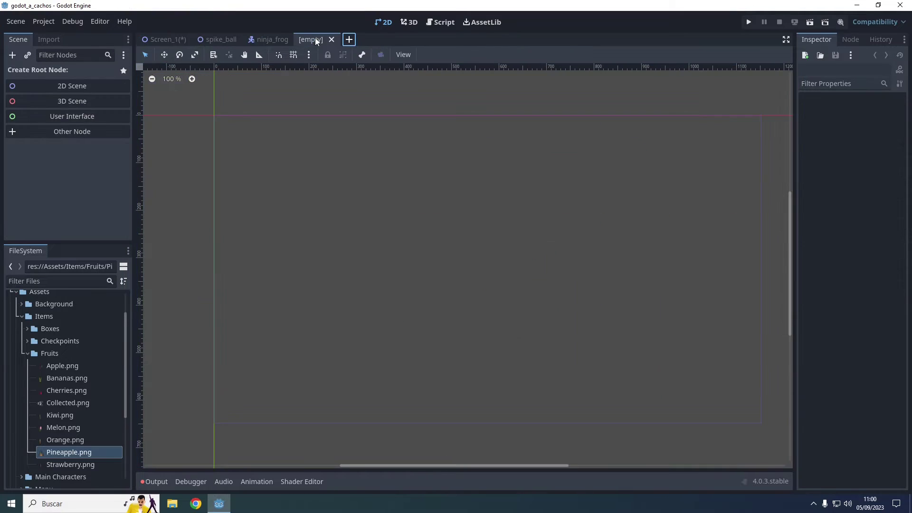
click(62, 85)
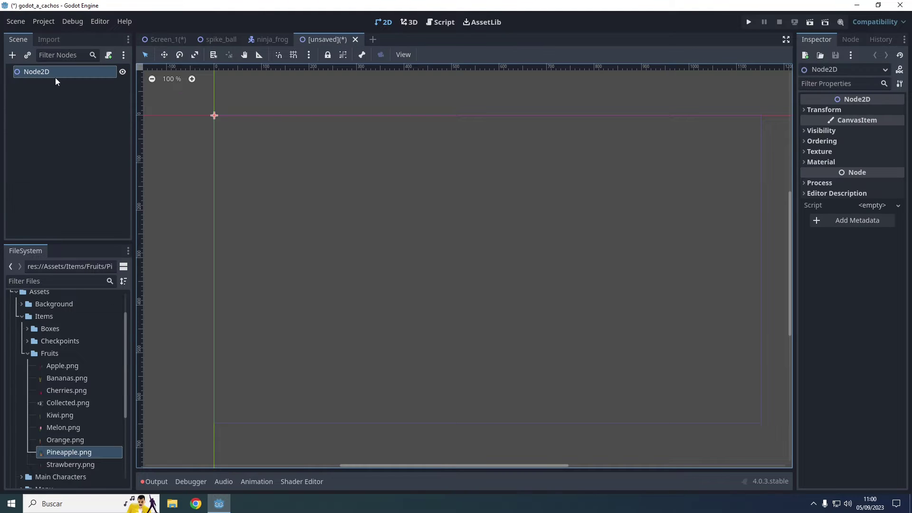
right_click(47, 72)
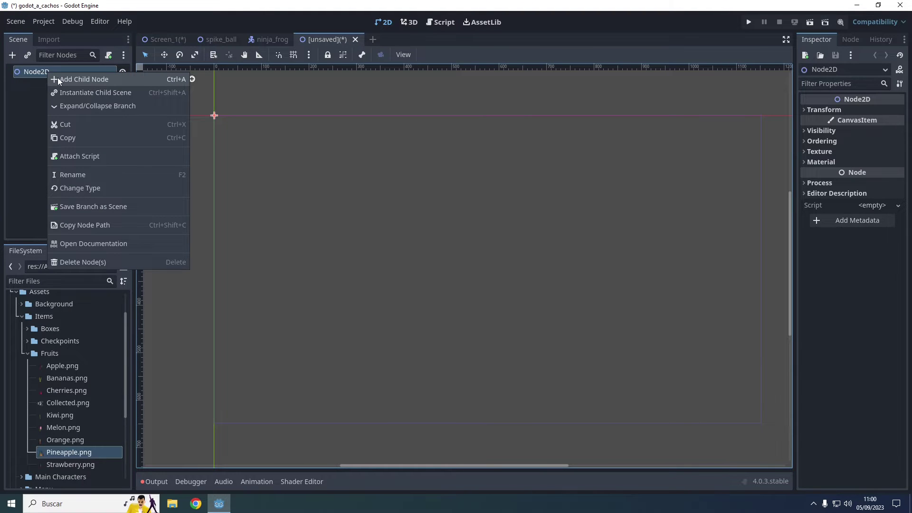
click(58, 79)
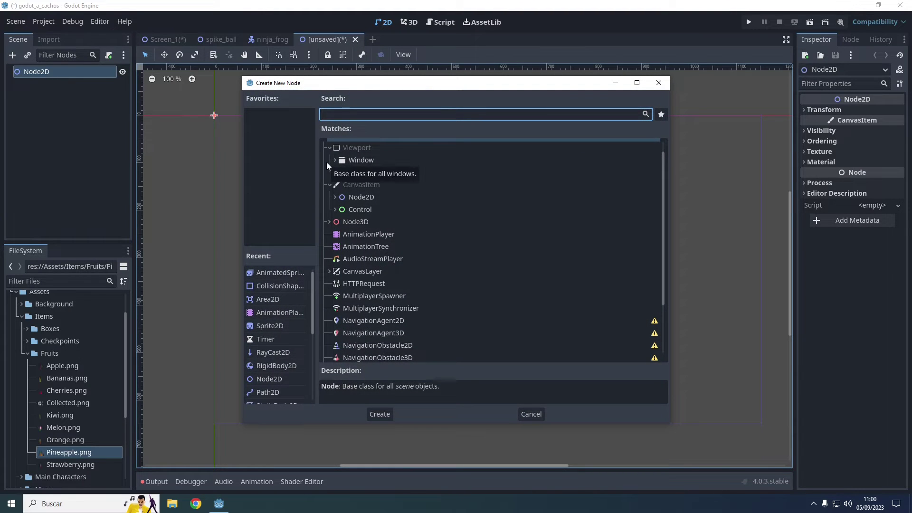
text(spri)
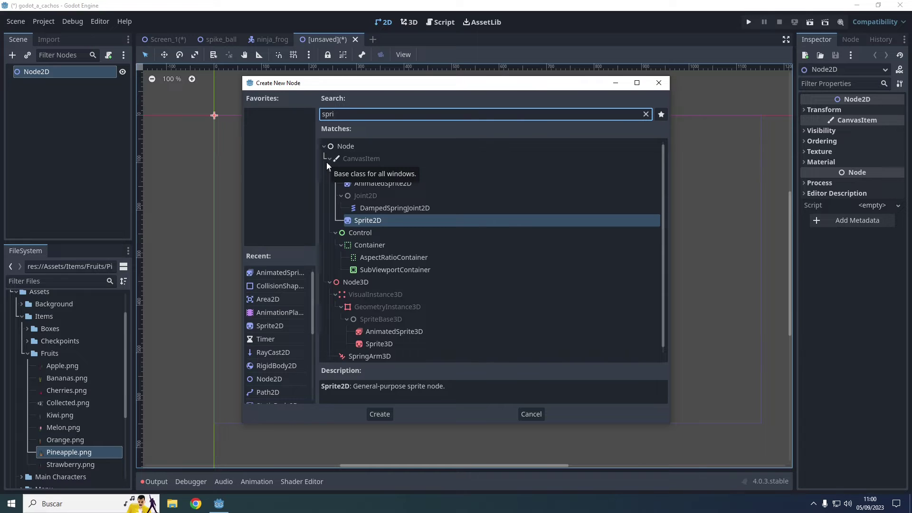
click(373, 186)
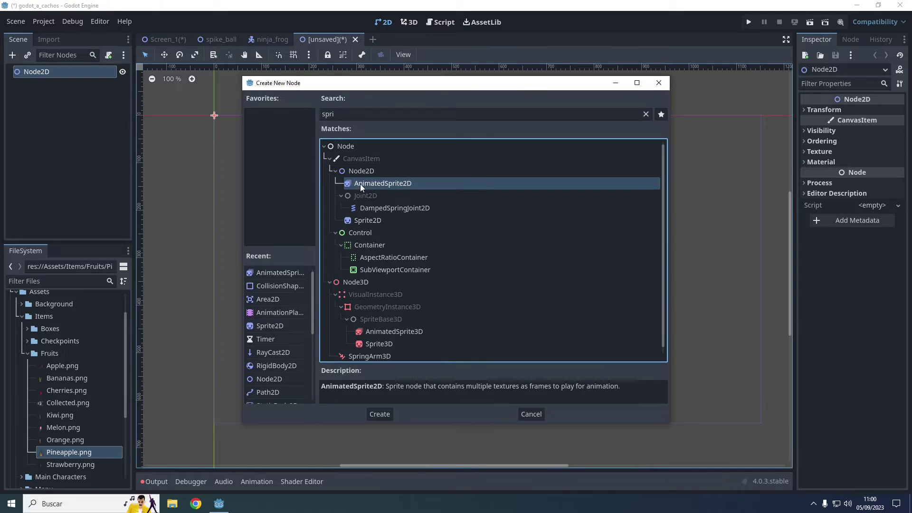
click(386, 413)
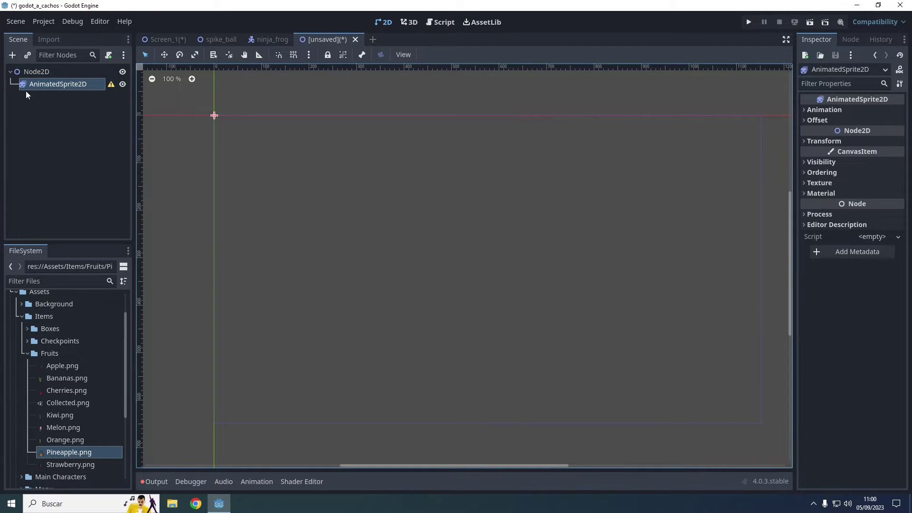
- Give the AnimatedSprite2D a New SpriteFrames resource and open it for editing
click(804, 110)
click(898, 123)
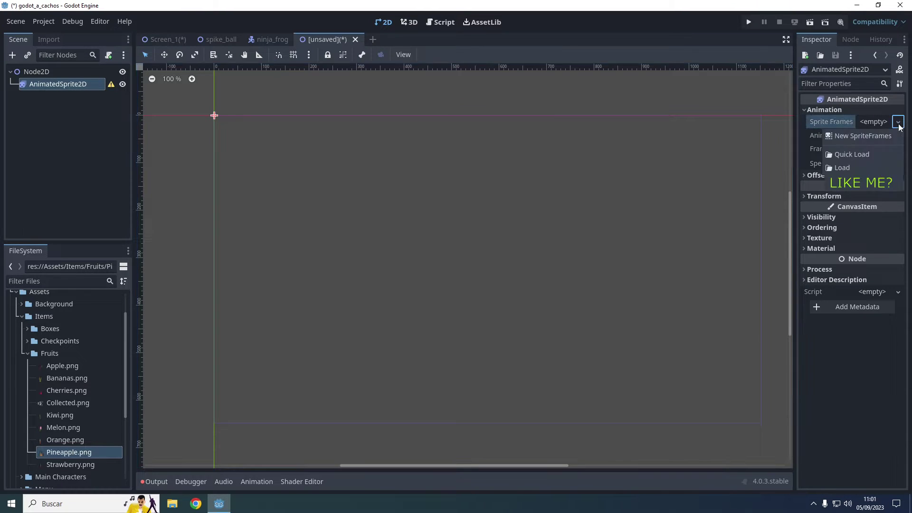
click(853, 137)
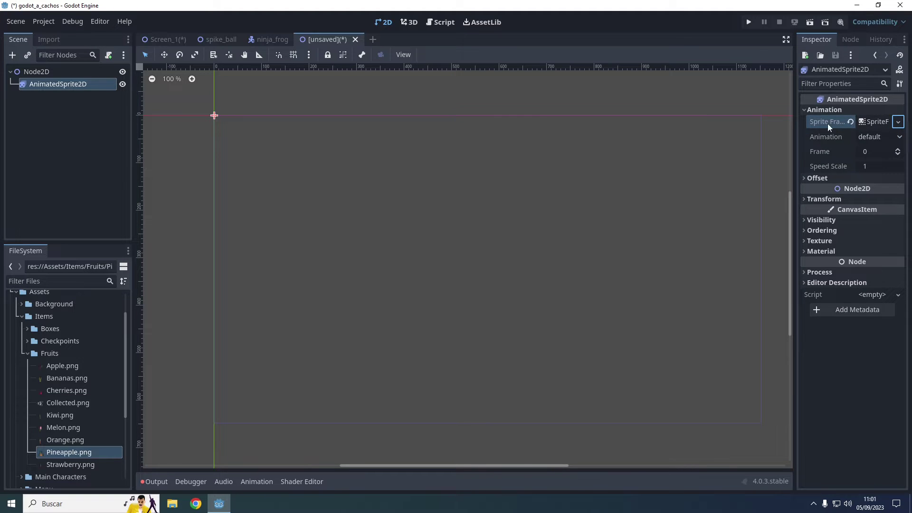
click(864, 122)
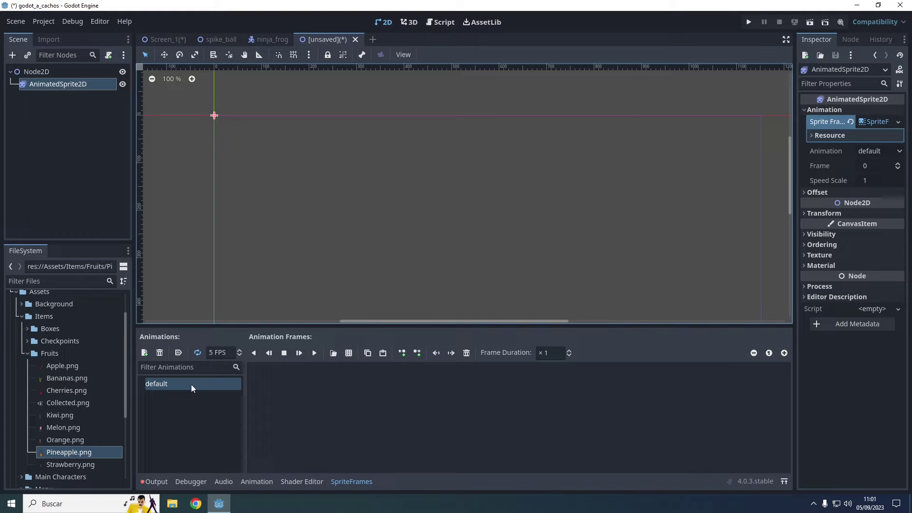
- Rename the Node2D root to 'fruit'
click(34, 72)
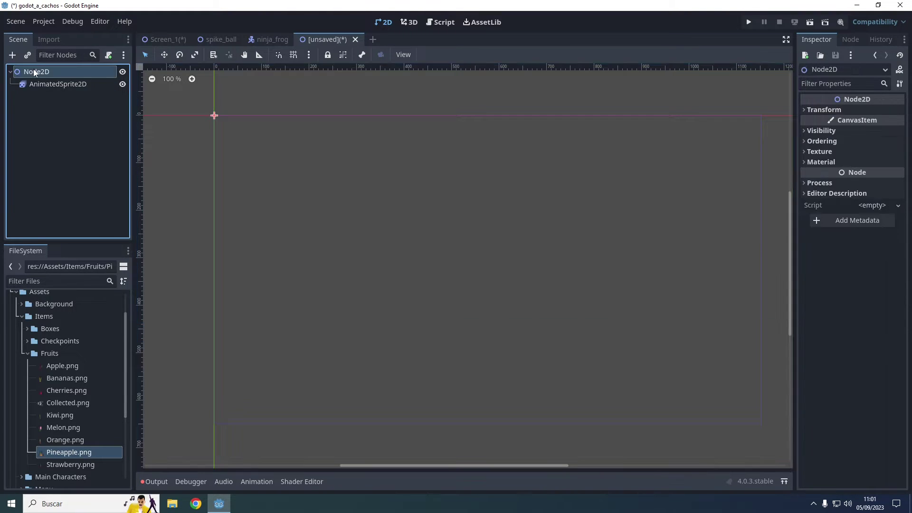
double_click(45, 71)
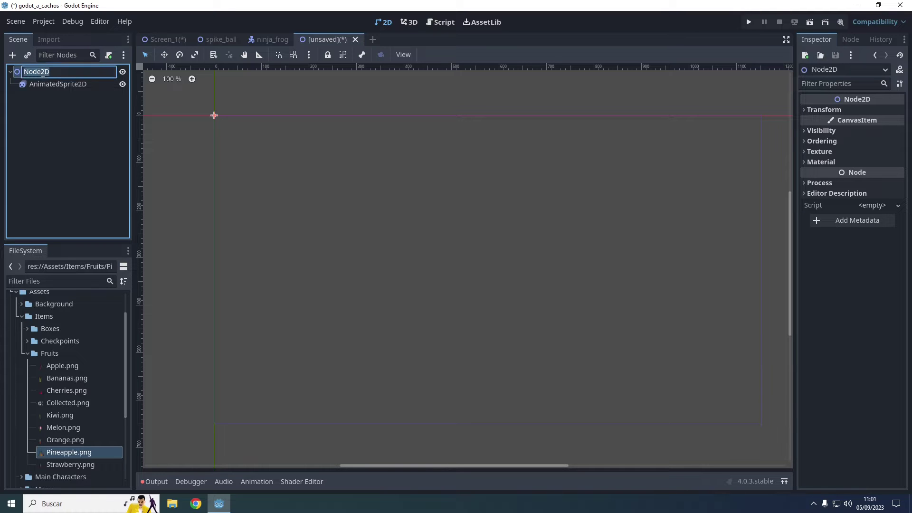
text(frui)
key(Escape)
text(fruit)
key(Return)
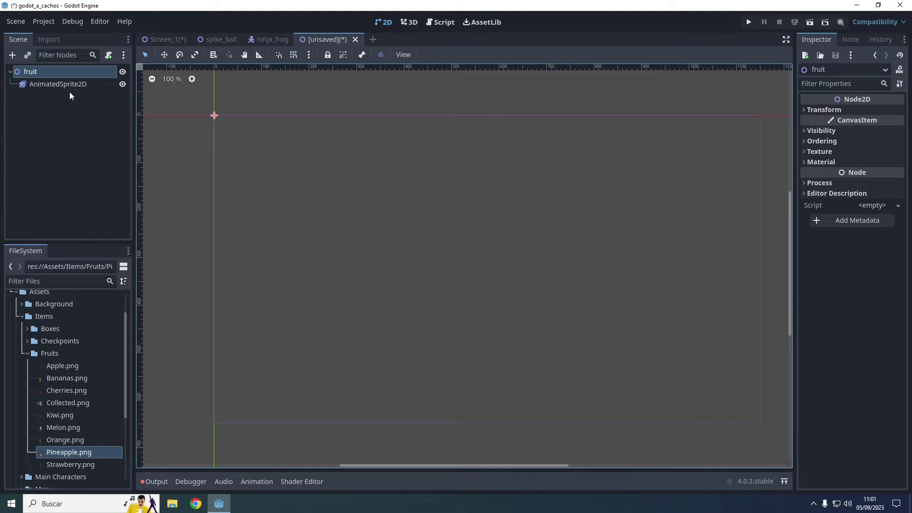
- Rename the AnimatedSprite2D's default animation to 'apple'
click(56, 84)
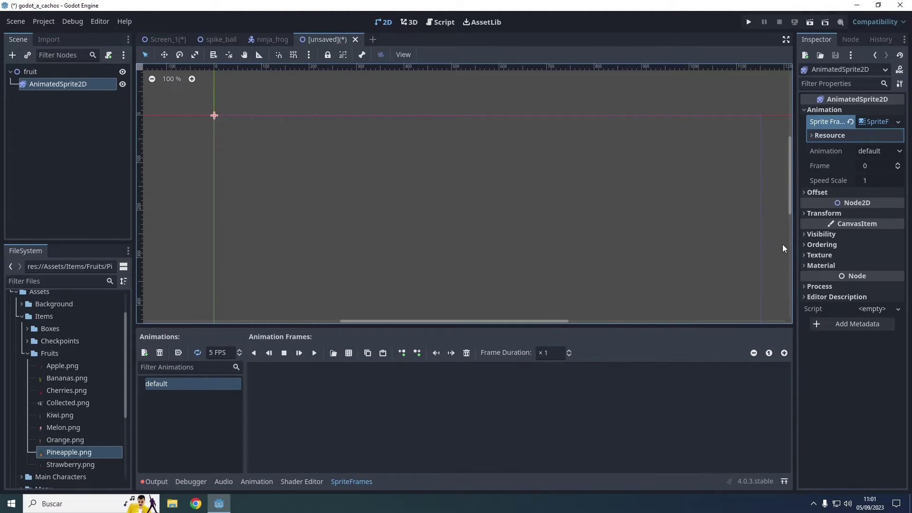
double_click(163, 384)
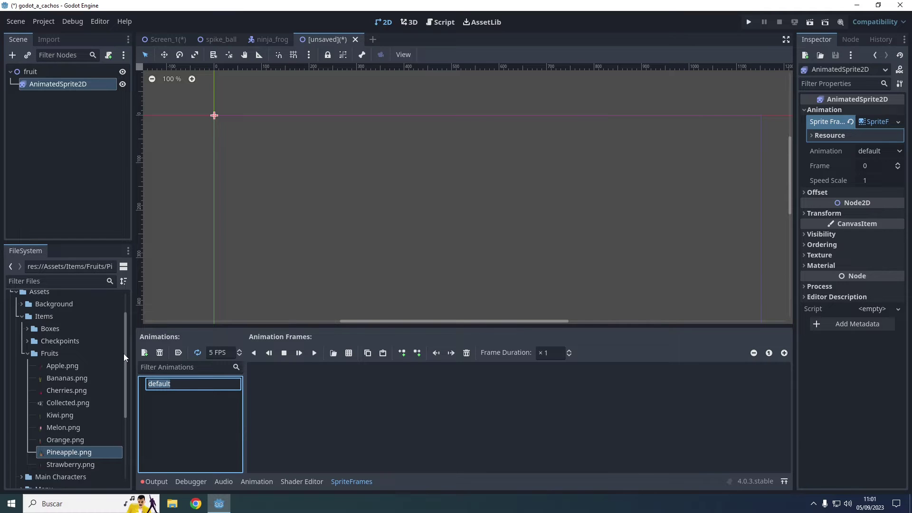
text(apple)
key(Return)
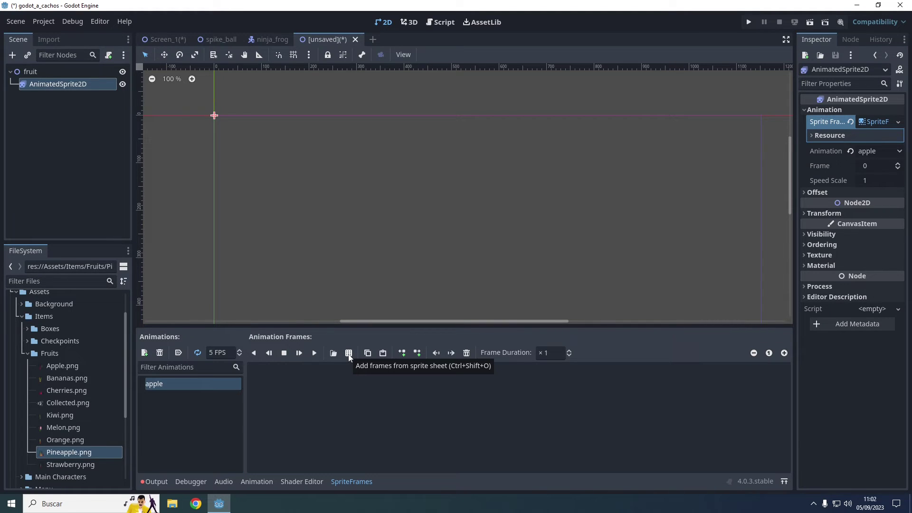
- Load Assets/Items/Fruits/Apple.png as a sprite sheet for the apple frames
click(348, 354)
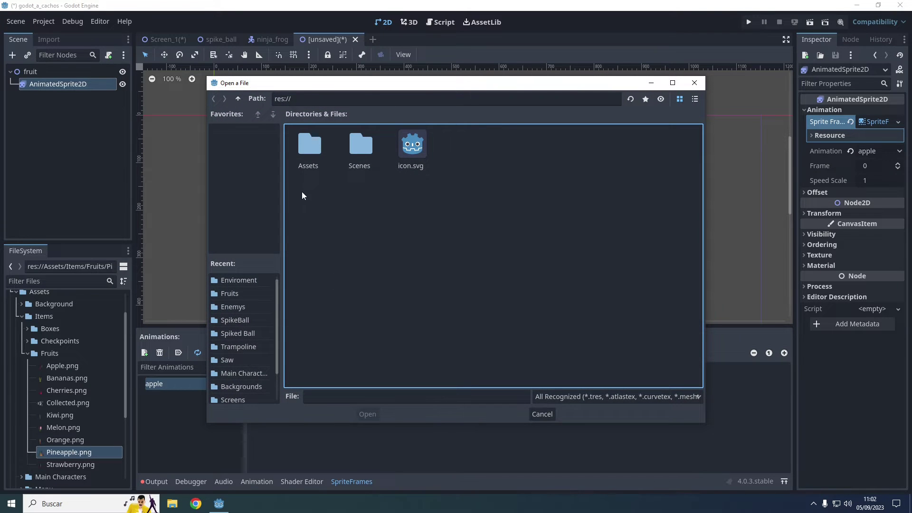
double_click(309, 145)
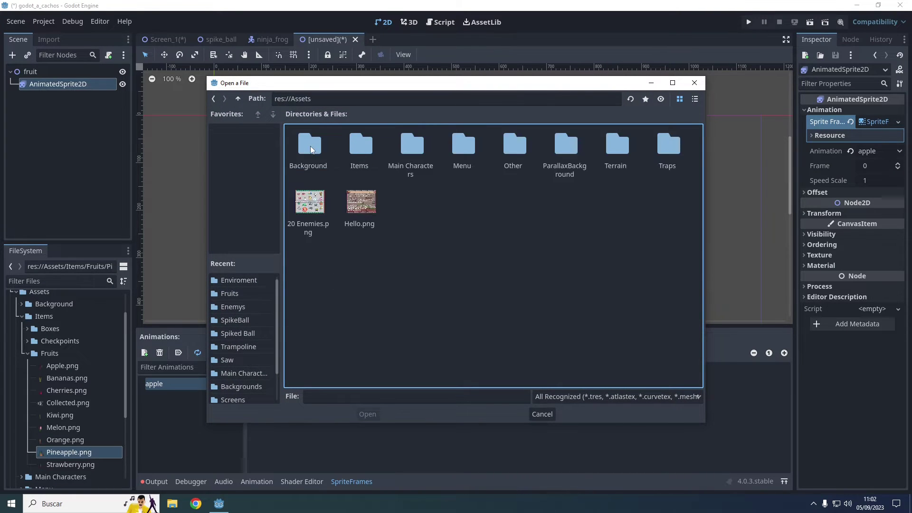
double_click(362, 146)
double_click(411, 145)
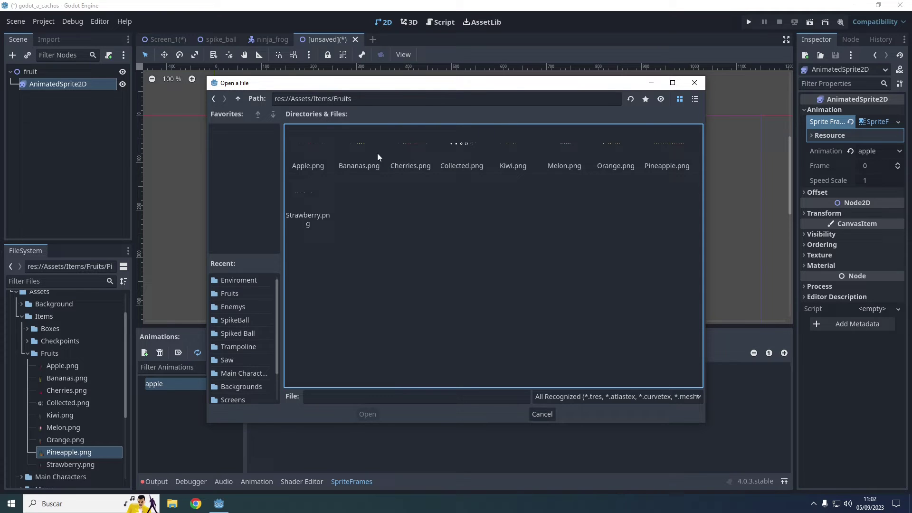
click(309, 163)
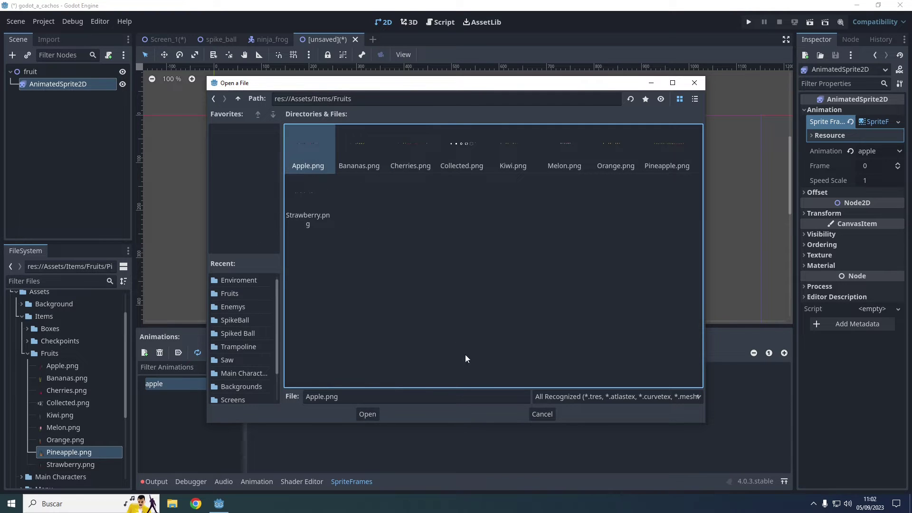
click(367, 415)
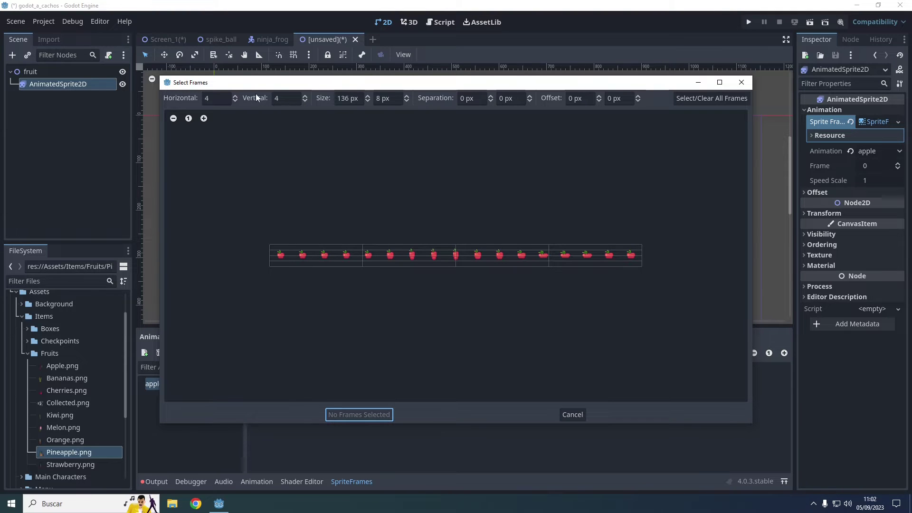
- Slice the apple sheet into a 17×1 grid and add all 17 frames
click(275, 100)
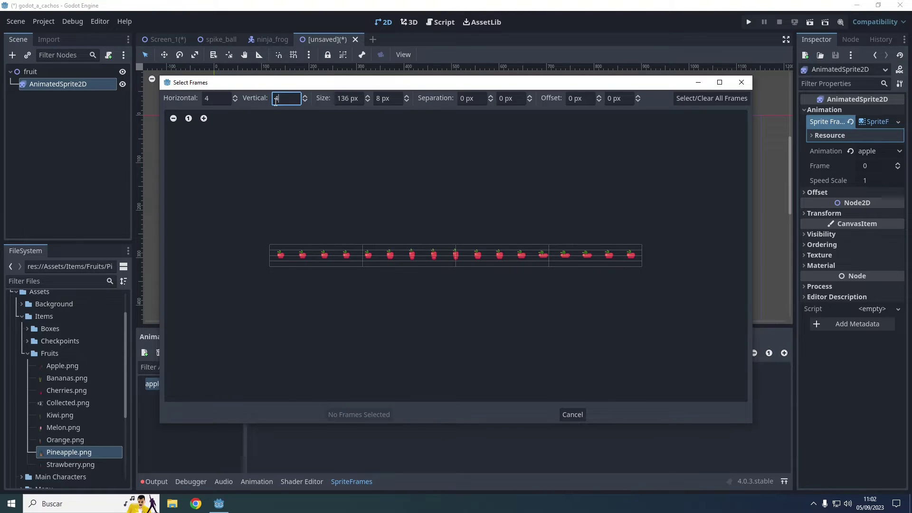
text(1)
key(Tab)
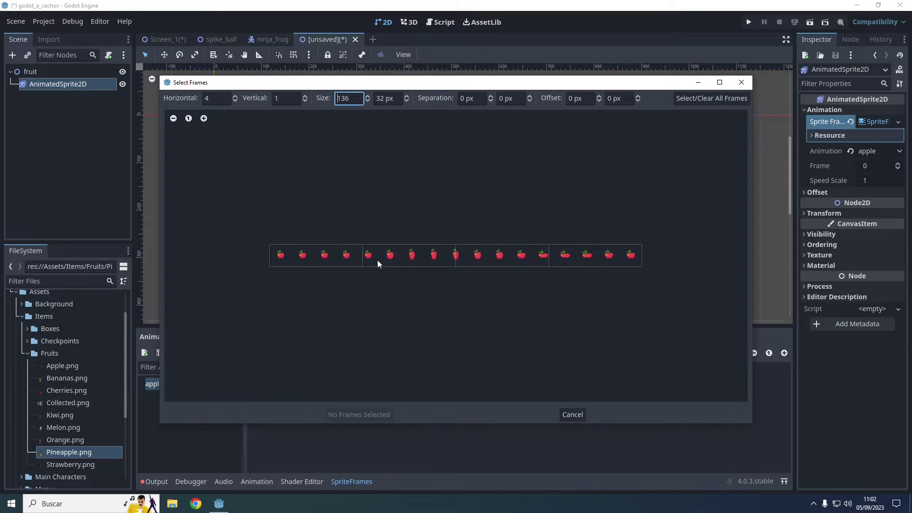
drag(332, 258, 600, 254)
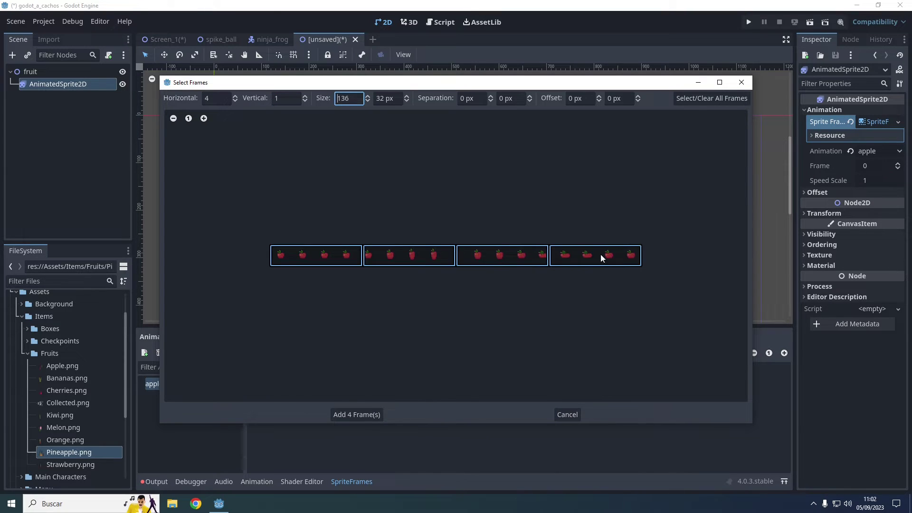
drag(295, 256, 588, 258)
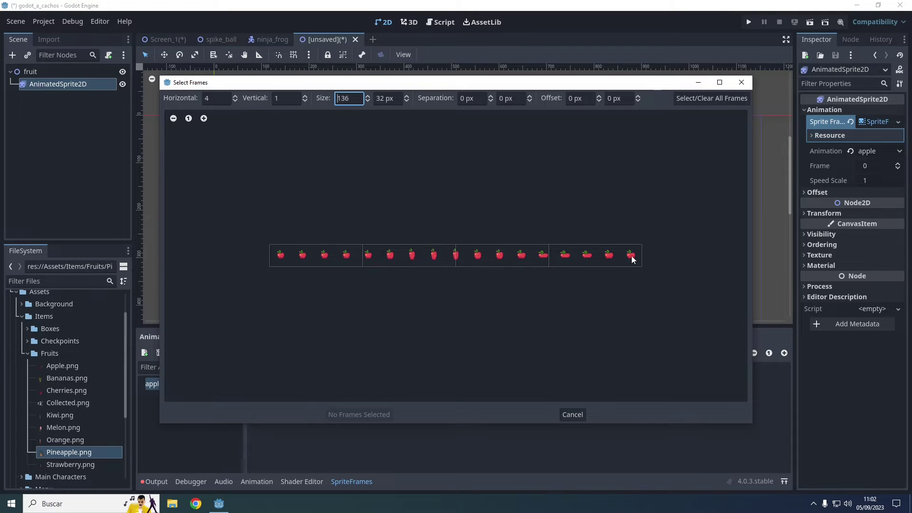
click(212, 100)
text(17)
key(Tab)
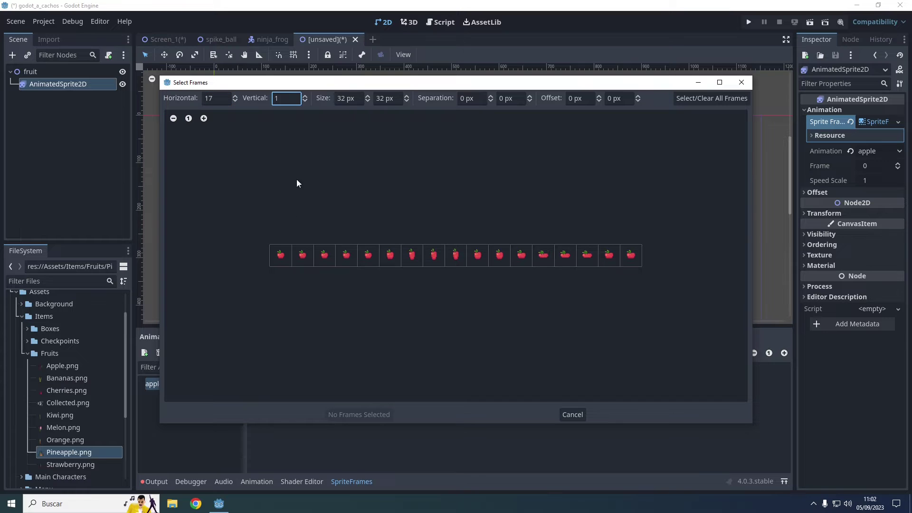
mouse_move(275, 262)
mouse_down()
mouse_move(618, 261)
mouse_move(608, 260)
mouse_up()
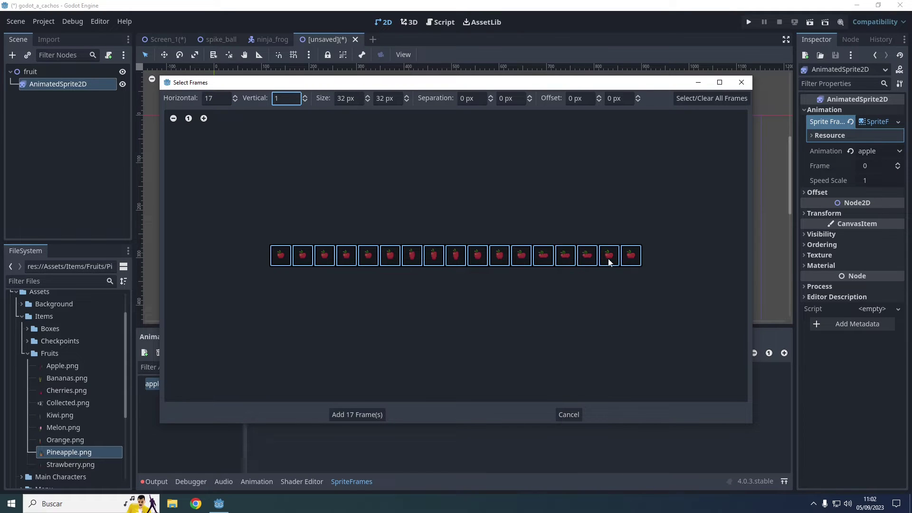
click(358, 415)
- Preview the apple animation playing
scroll(326, 232, up, 2)
scroll(326, 215, up, 3)
scroll(326, 216, up, 2)
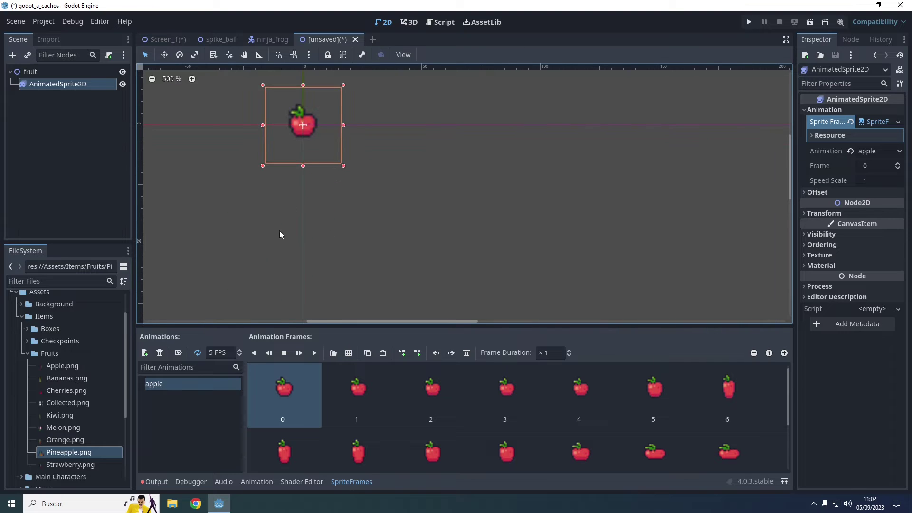
click(314, 353)
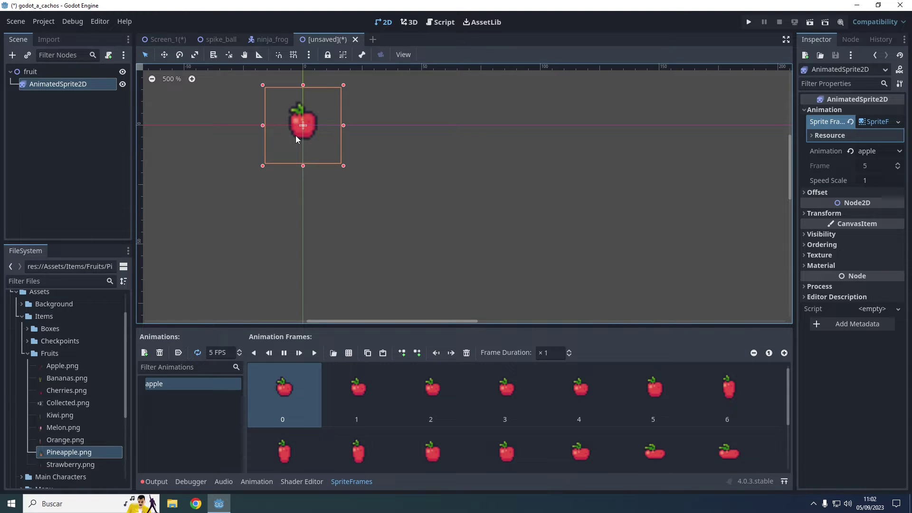
scroll(239, 352, up, 4)
scroll(239, 352, up, 6)
text(15)
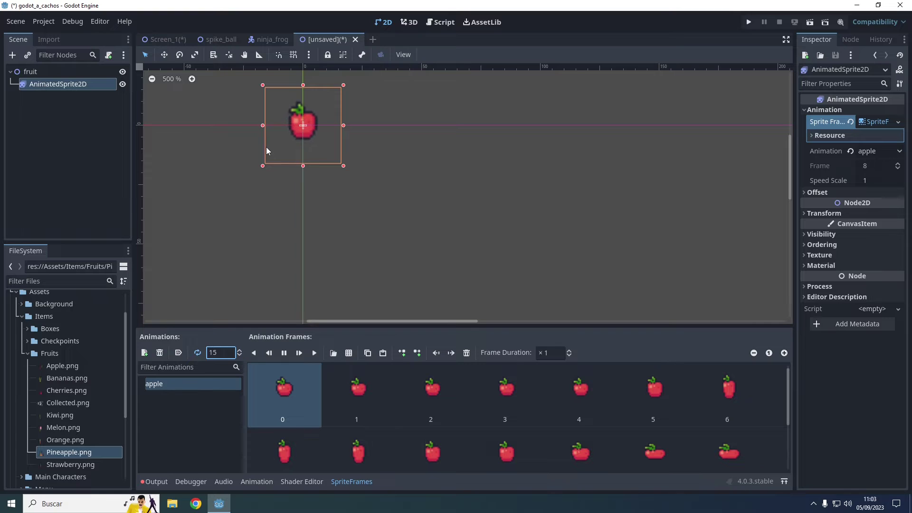
- Set the fruit root's Transform Scale to 2 on both axes
click(30, 71)
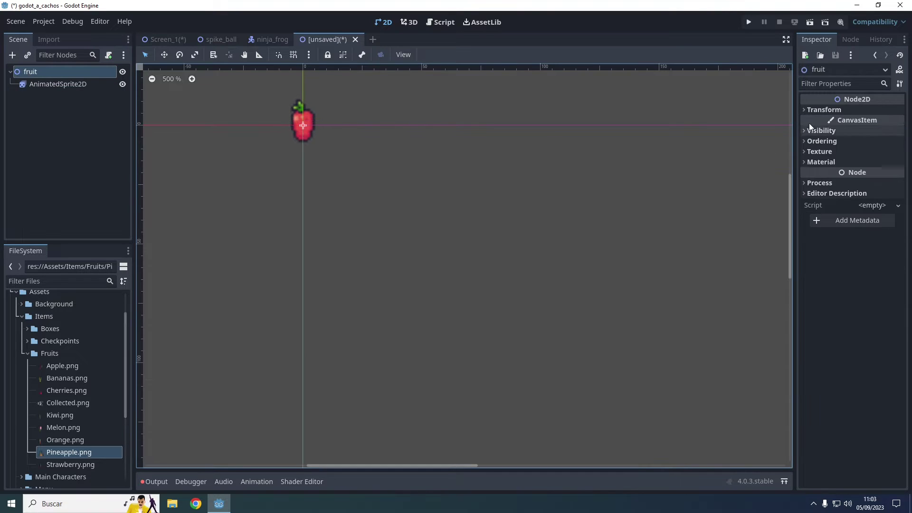
click(806, 110)
click(870, 166)
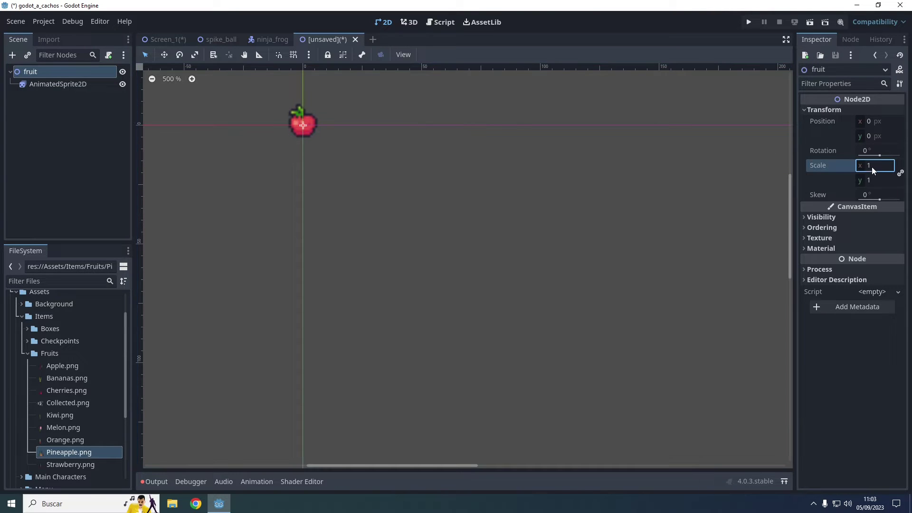
text(2)
key(Tab)
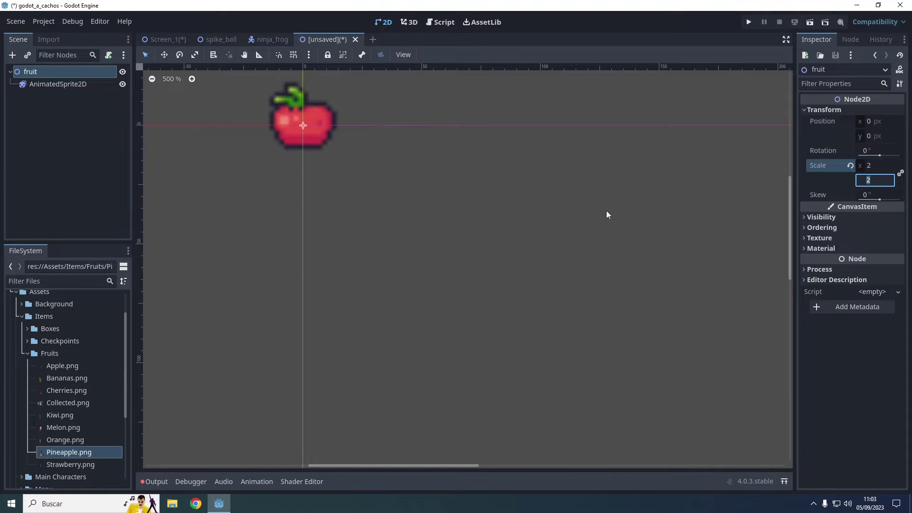
- Add a new empty animation to the AnimatedSprite2D's SpriteFrames
click(40, 84)
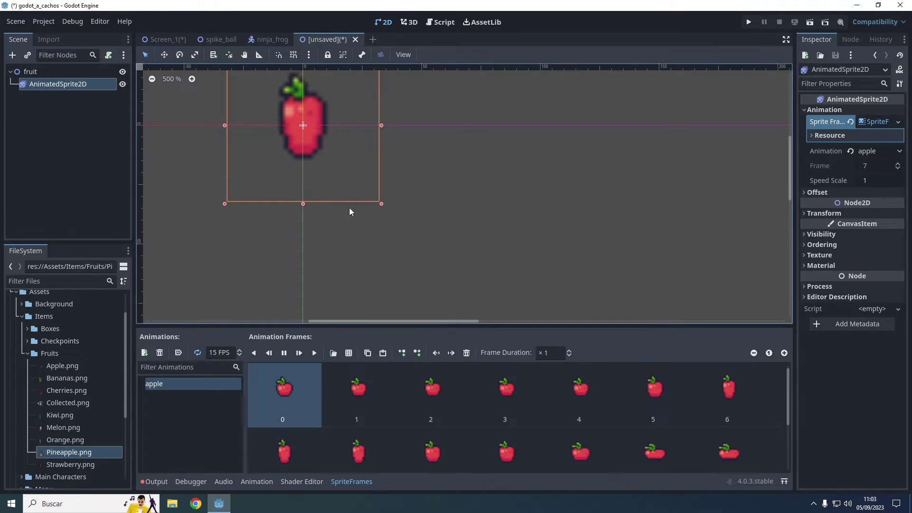
scroll(315, 188, down, 1)
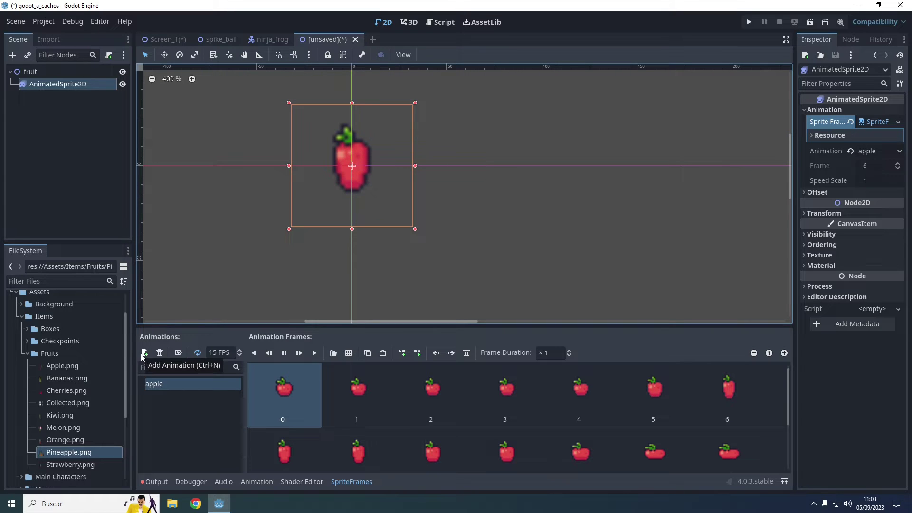
click(144, 354)
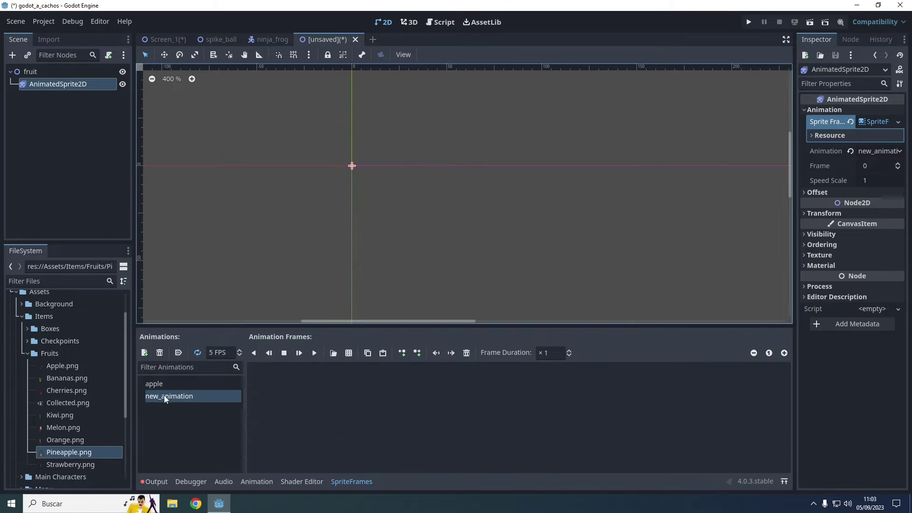
- Set up banana and cherry animations, giving cherry a speed of 15 FPS
text(banana)
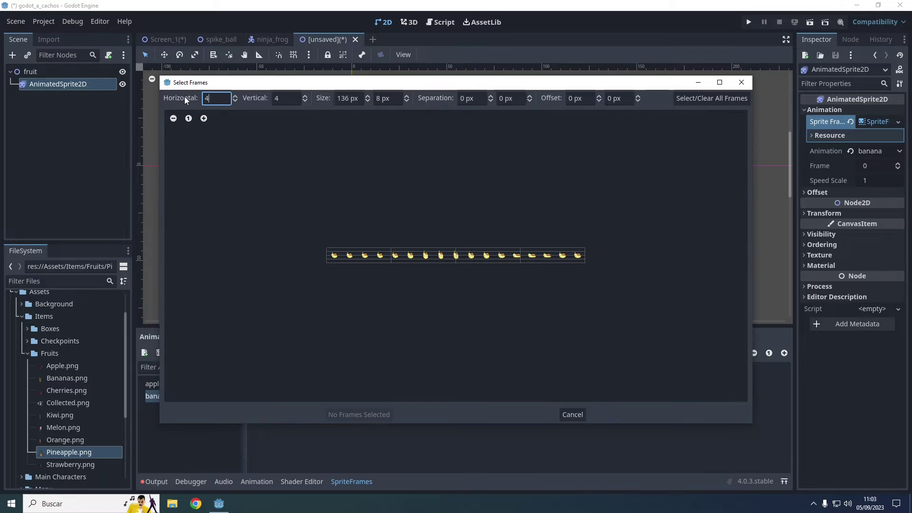
text(17)
key(Tab)
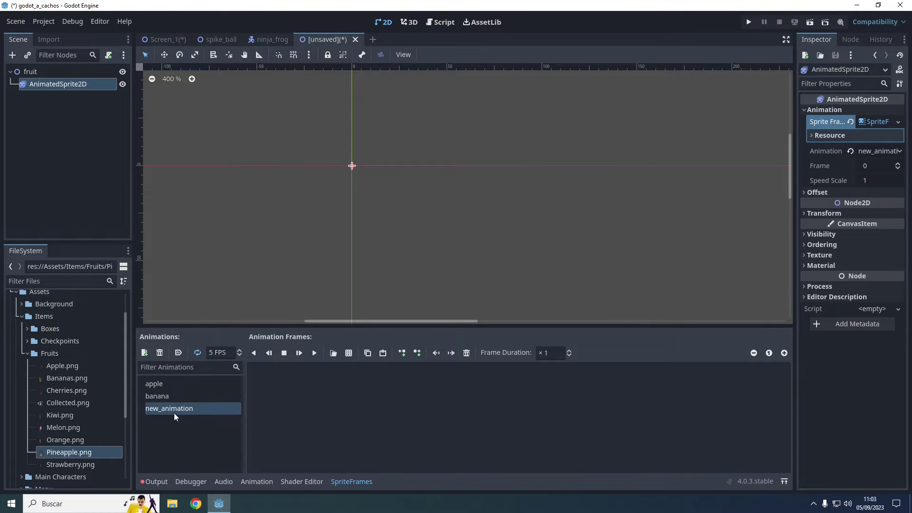
click(163, 408)
text(rry)
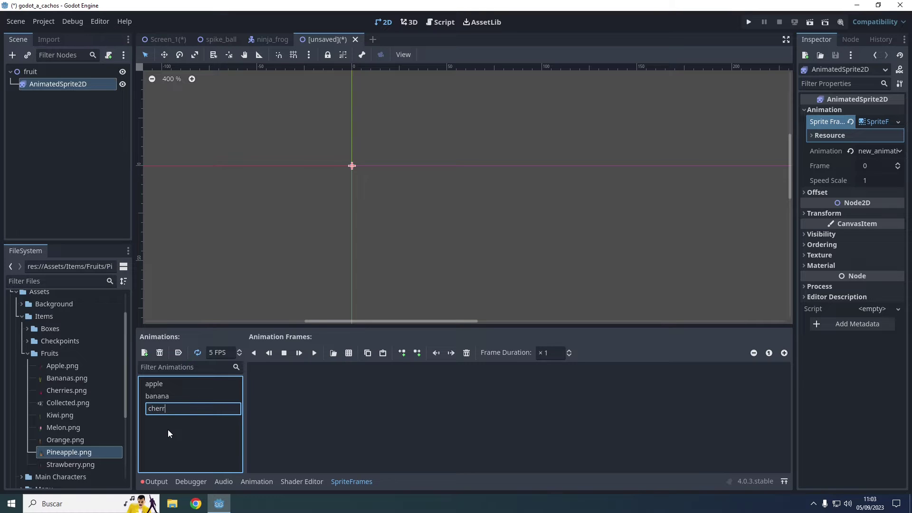
key(Return)
double_click(220, 352)
text(15)
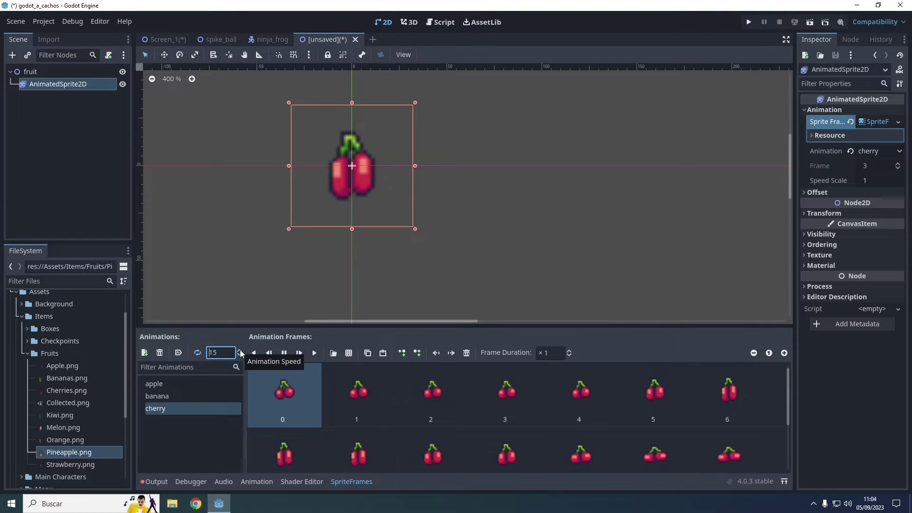
- Add another animation named 'collected'
click(154, 383)
click(145, 353)
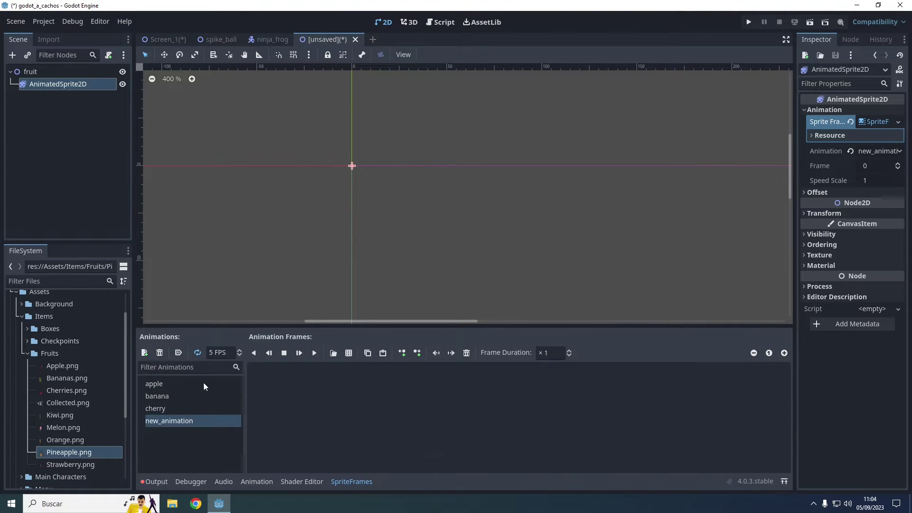
click(172, 421)
text(cole)
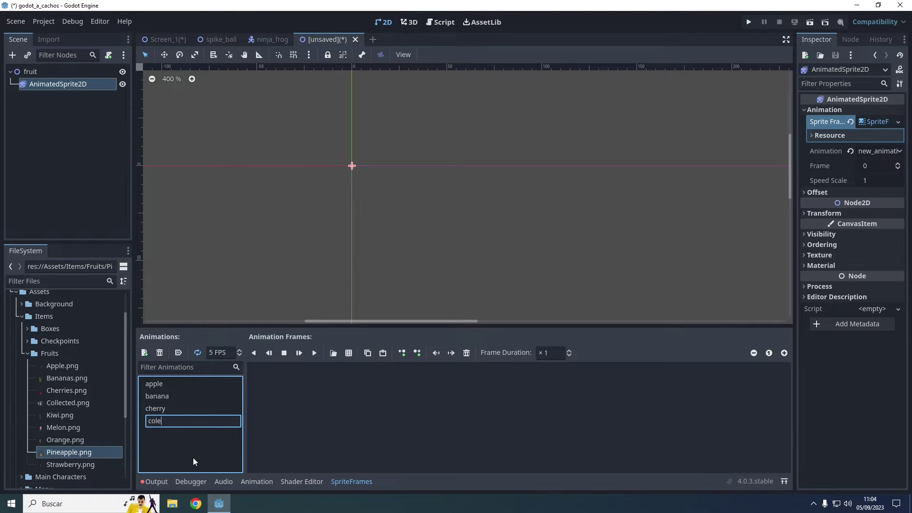
text(l)
key(BackSpace)
key(BackSpace)
text(lected)
key(Return)
- Load Collected.png, slice it into one row of 6 frames, and add them to collected
click(349, 353)
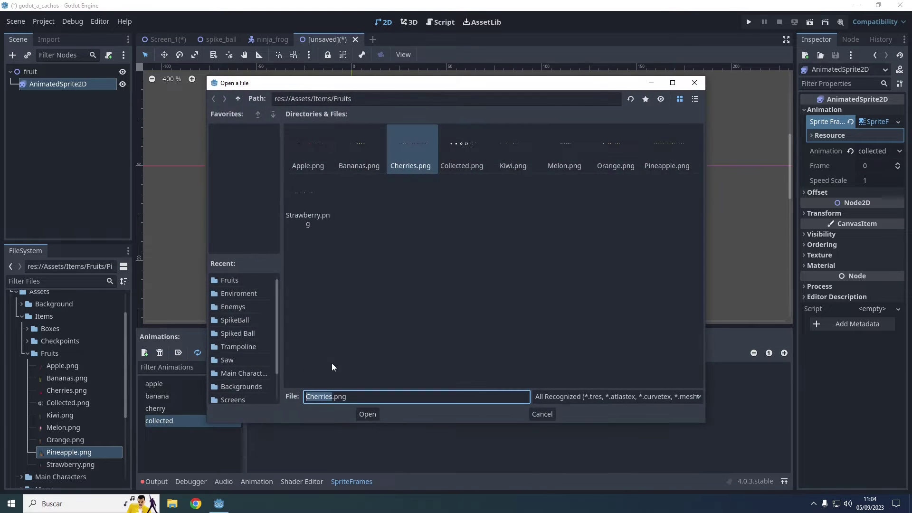
click(455, 163)
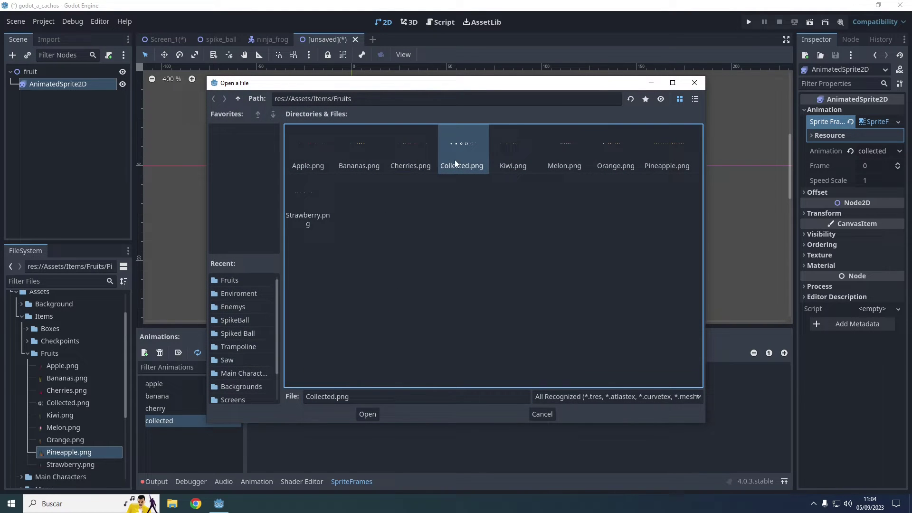
click(371, 417)
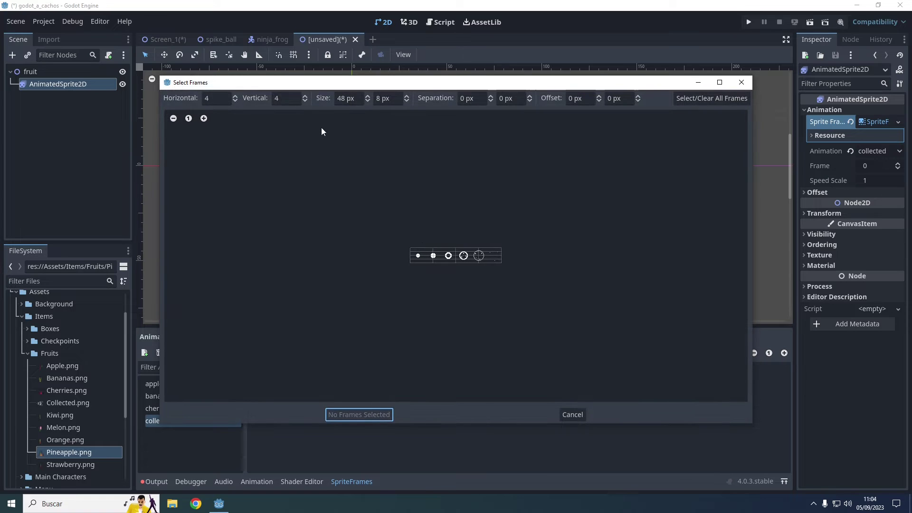
click(285, 96)
click(220, 99)
key(BackSpace)
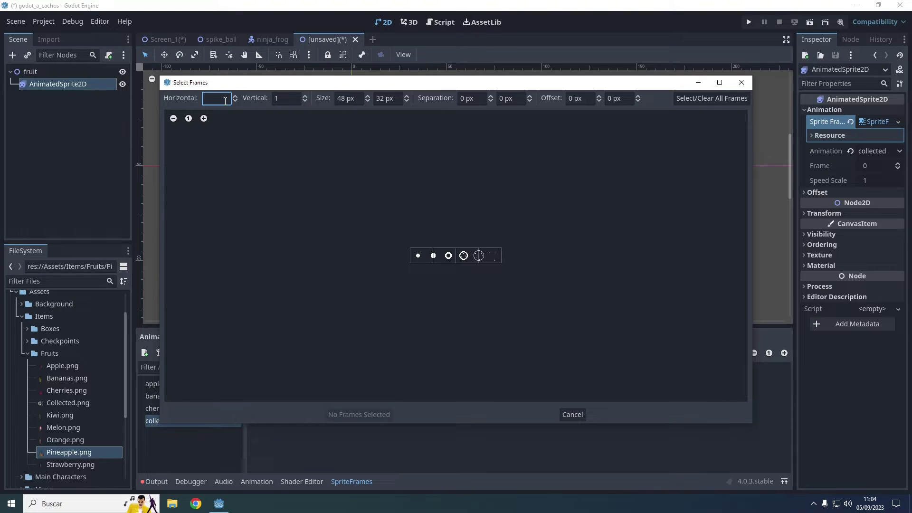
text(5)
key(Return)
click(235, 95)
click(424, 258)
drag(427, 256, 494, 257)
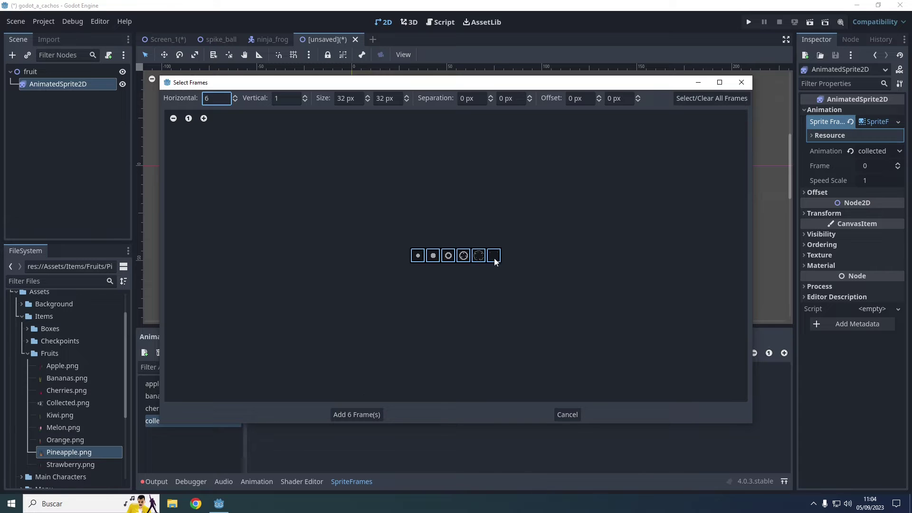
click(357, 414)
- Set collected to 15 FPS and replay its preview
click(314, 353)
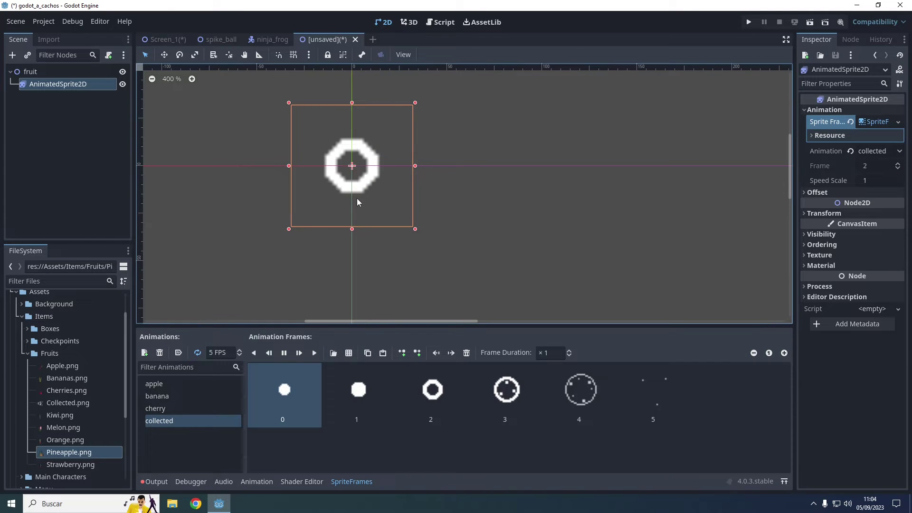
click(240, 351)
click(240, 351)
click(240, 350)
click(240, 351)
click(239, 351)
click(240, 351)
click(239, 350)
click(239, 351)
click(240, 351)
click(240, 351)
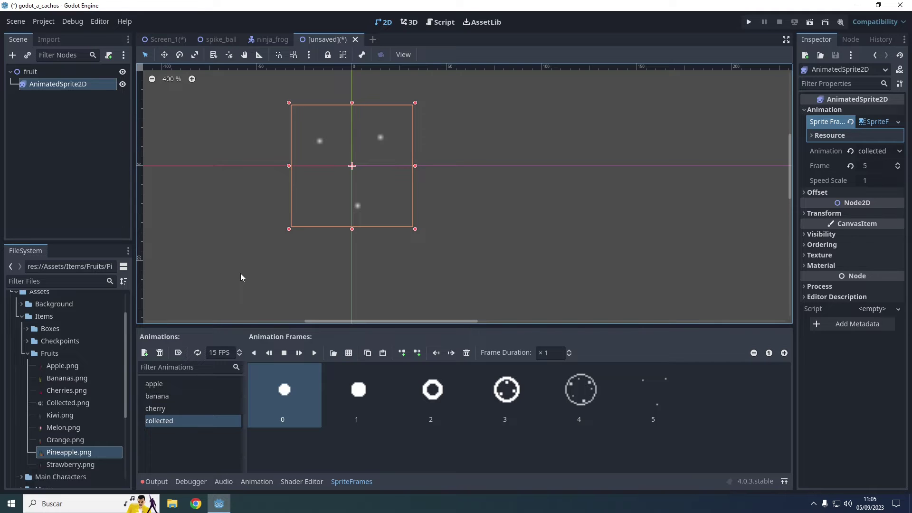
click(314, 352)
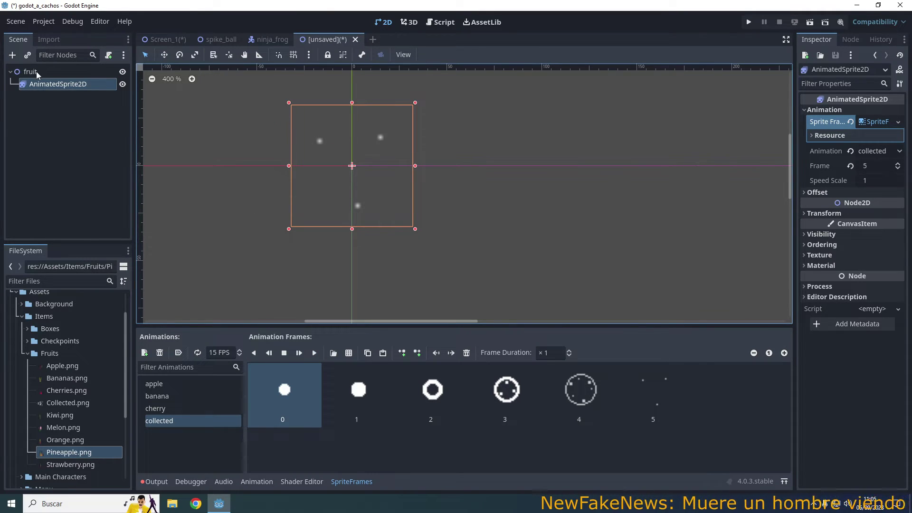
- Save the scene as Scenes/Enviroment/fruit.tscn, pick apple as its animation, and return to Screen_1
click(15, 21)
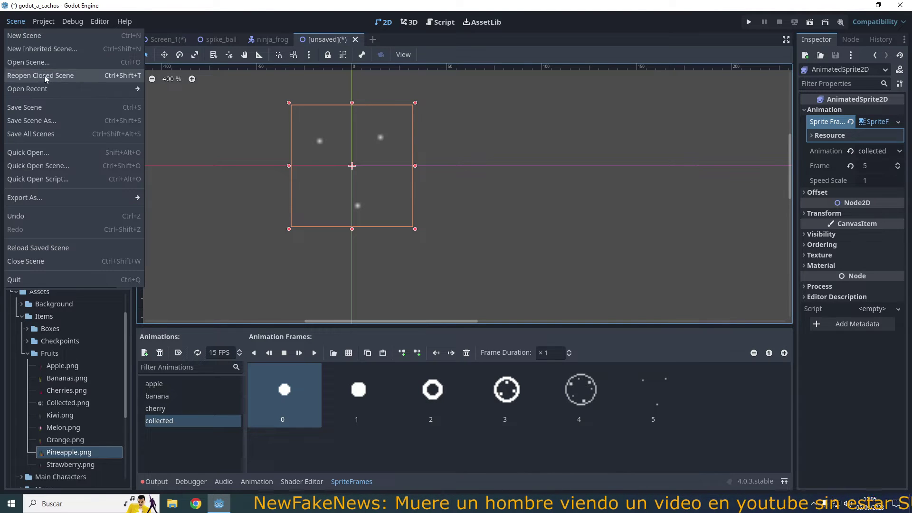
click(39, 121)
double_click(360, 147)
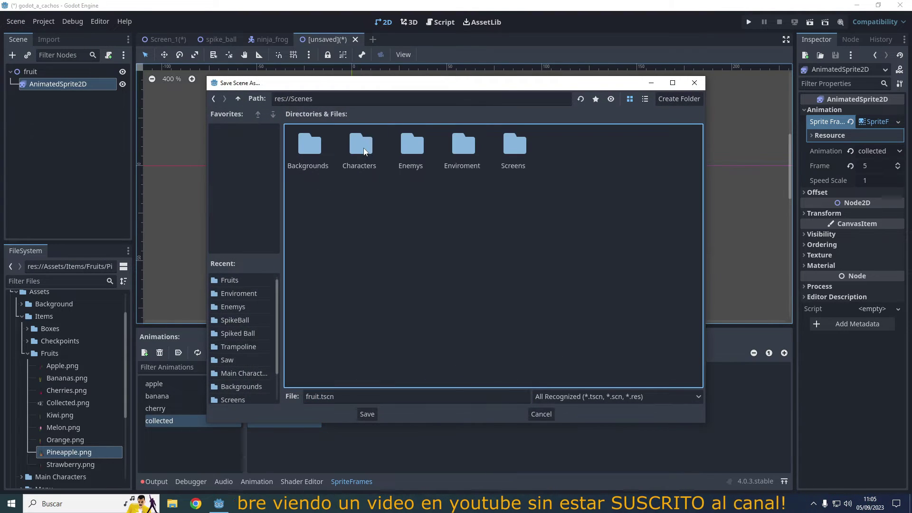
double_click(449, 149)
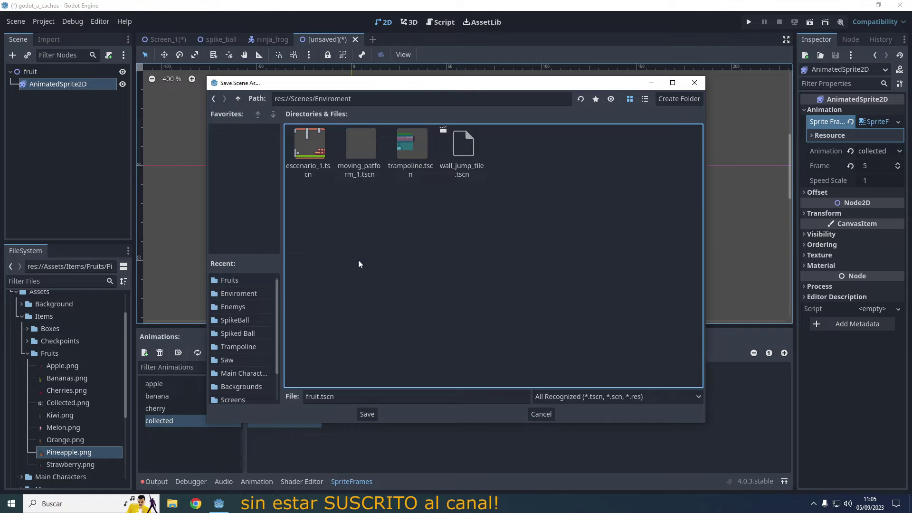
click(366, 414)
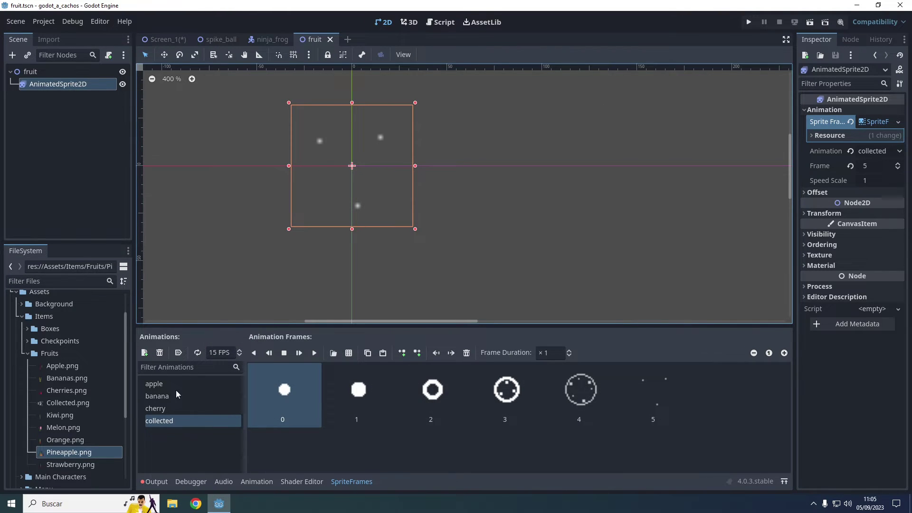
click(161, 386)
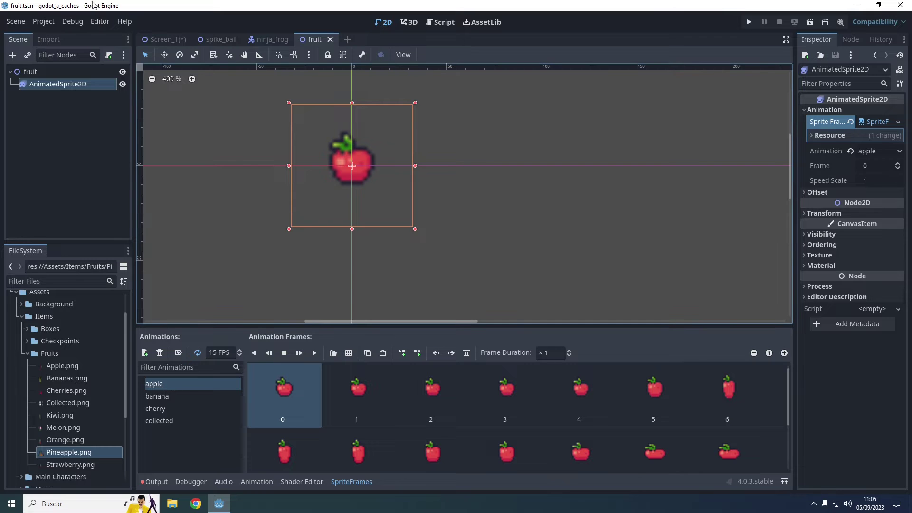
click(157, 35)
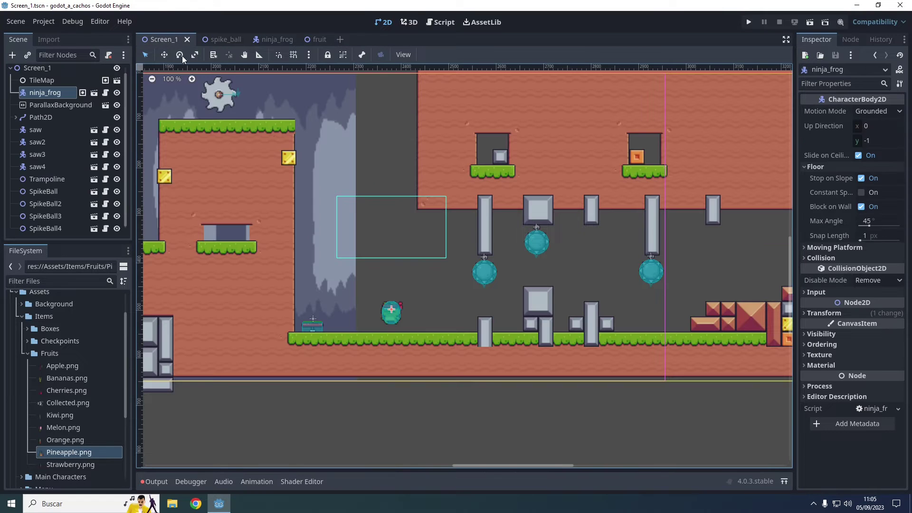
- Collapse the asset folders and drag fruit.tscn into Screen_1 just above the frog
click(27, 353)
click(22, 317)
click(16, 322)
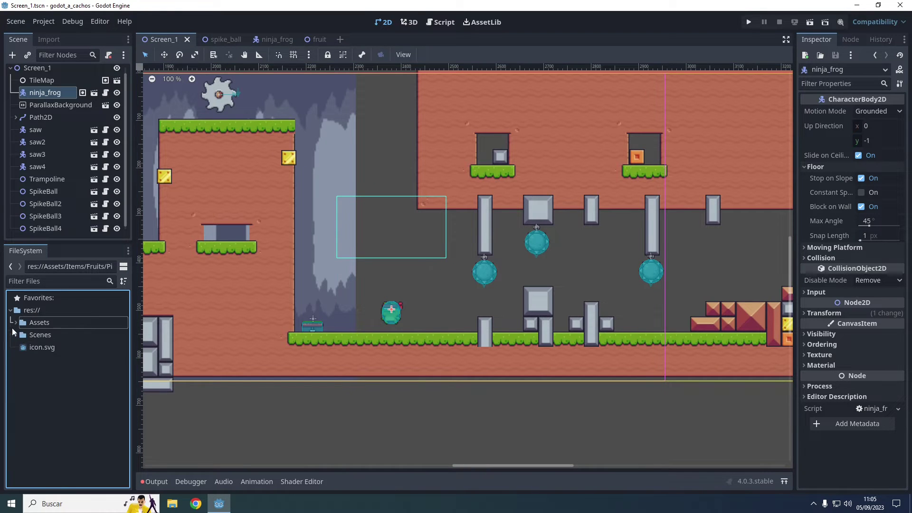
click(16, 335)
mouse_move(54, 389)
mouse_down()
mouse_move(395, 274)
mouse_move(393, 265)
mouse_up()
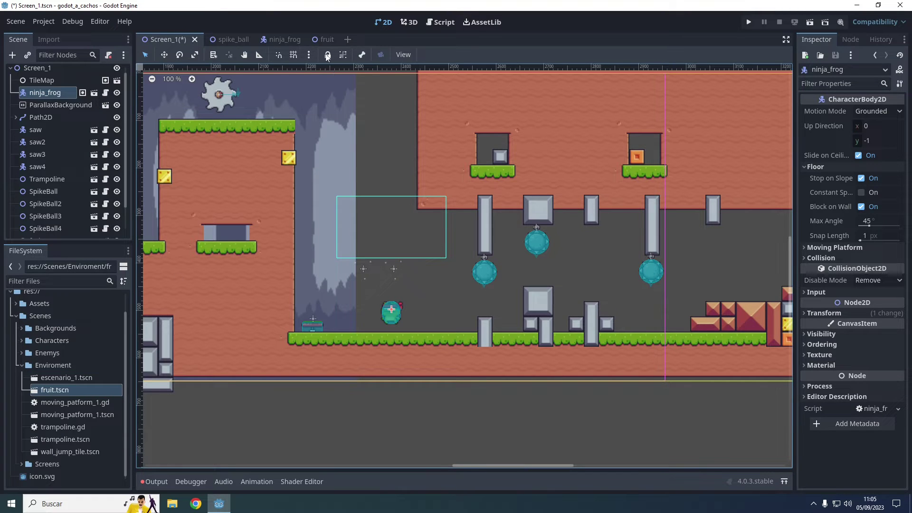
- Start the fruit scene's apple animation, then select the fruit2 and fruit instances in Screen_1
click(322, 40)
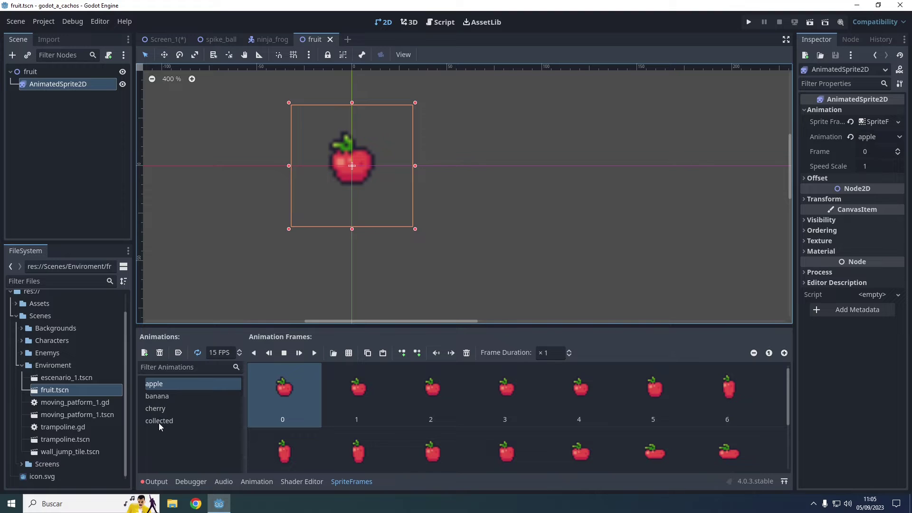
click(311, 353)
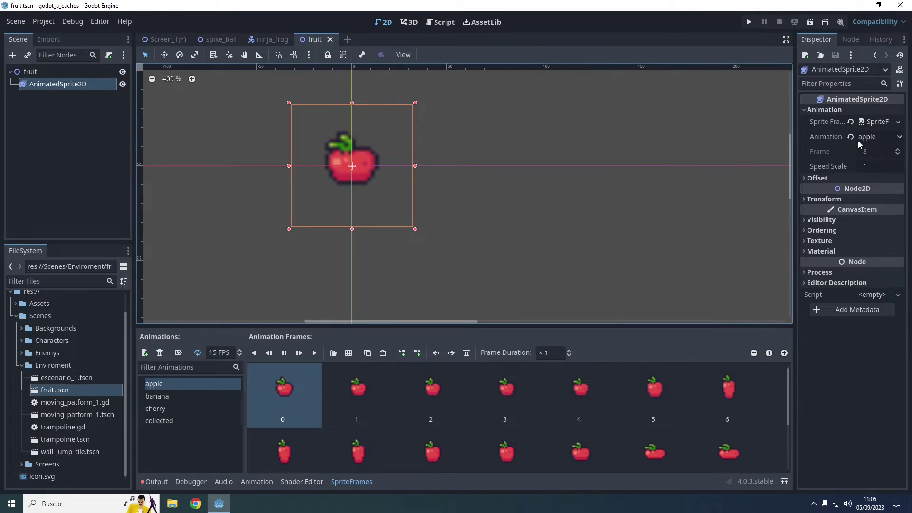
key(ctrl+Tab)
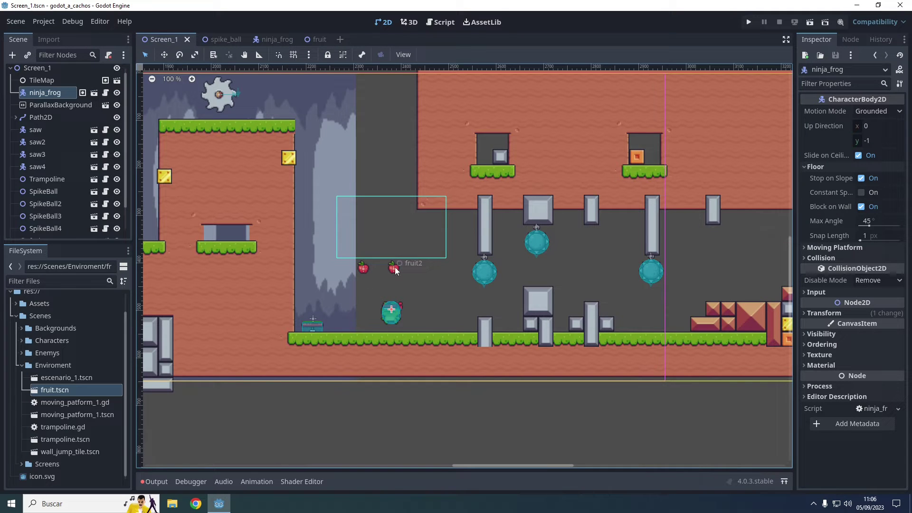
click(394, 270)
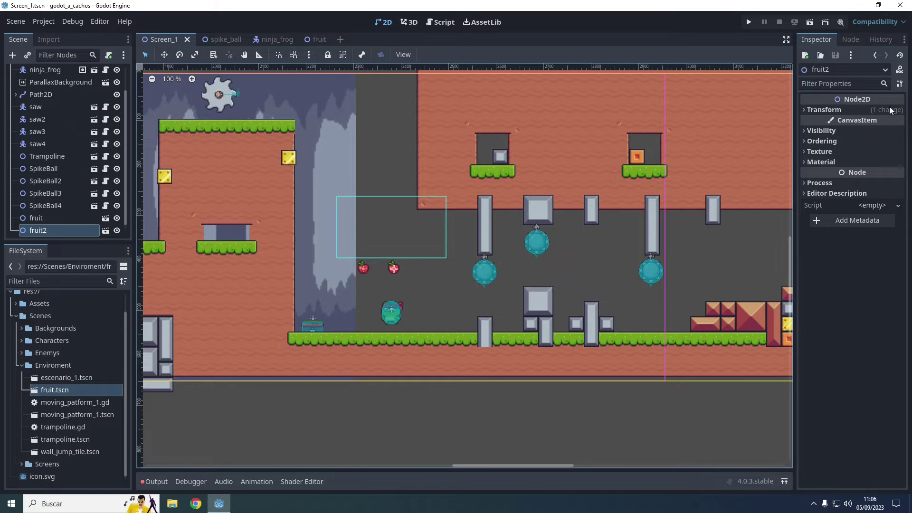
click(361, 270)
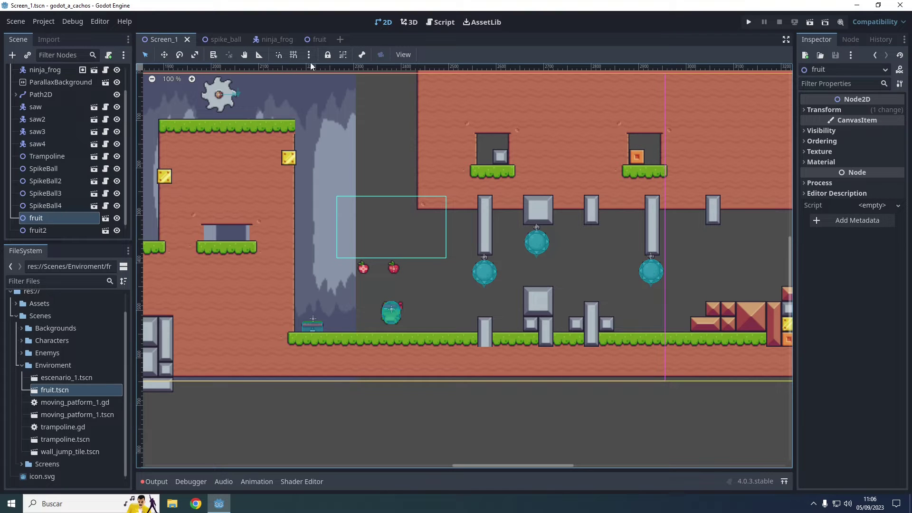
click(315, 39)
click(44, 70)
click(108, 55)
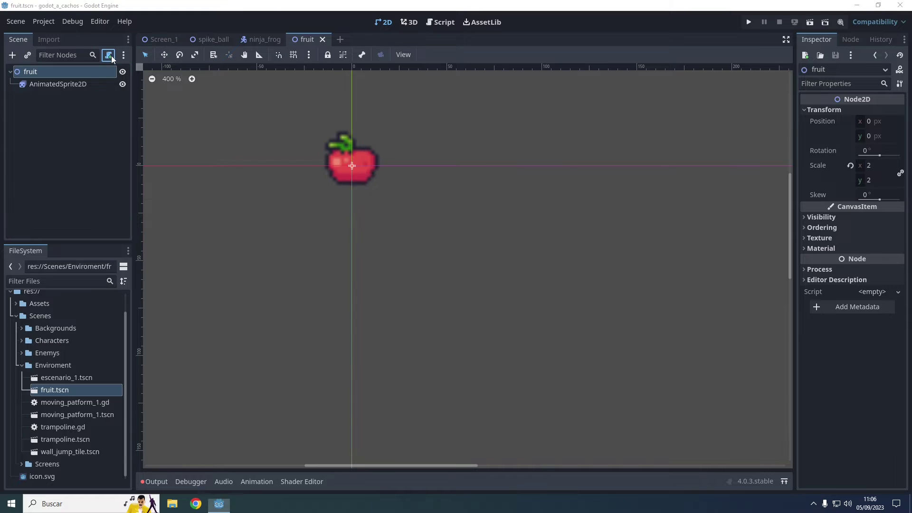
click(418, 352)
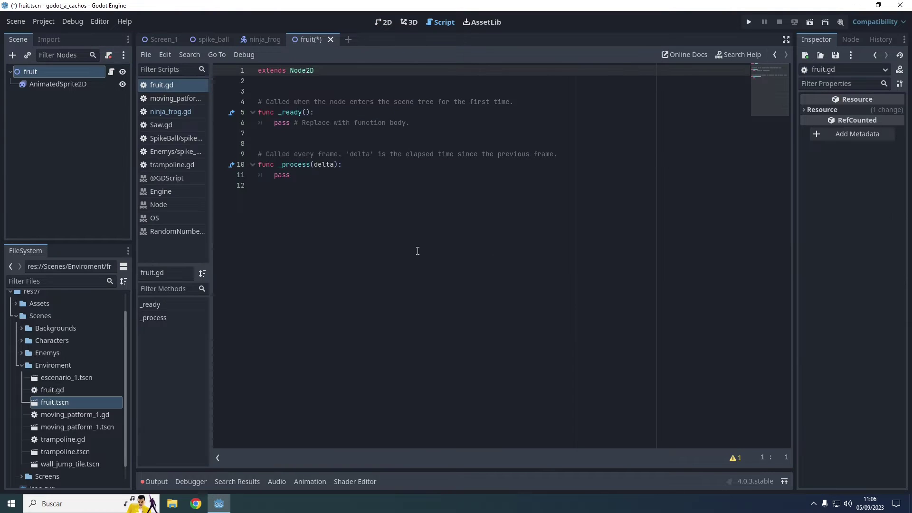
key(Down)
key(Down)
key(Return)
key(Return)
key(Up)
text(@export)
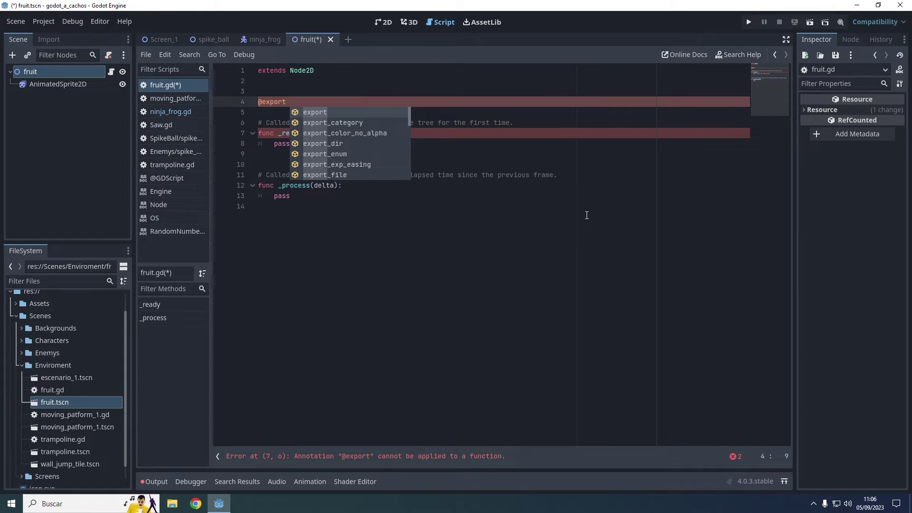
text(pepe:int = )
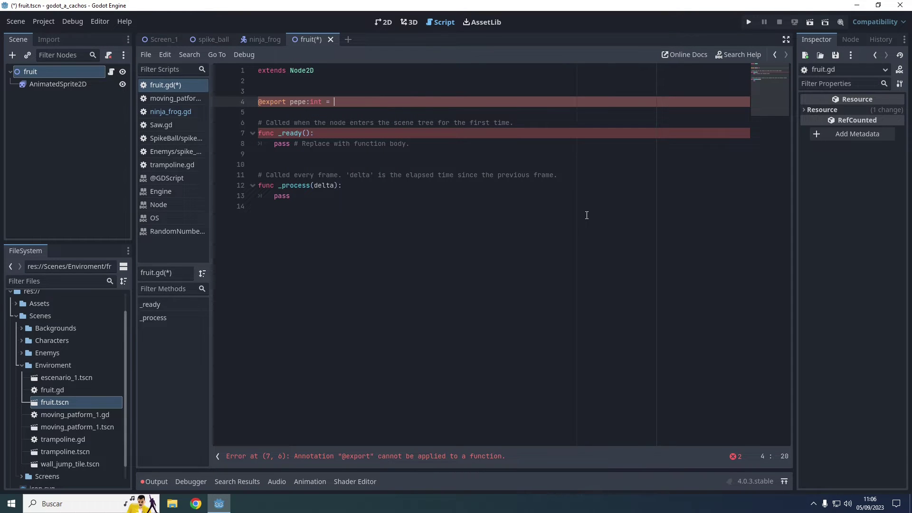
text(5)
key(ctrl+s)
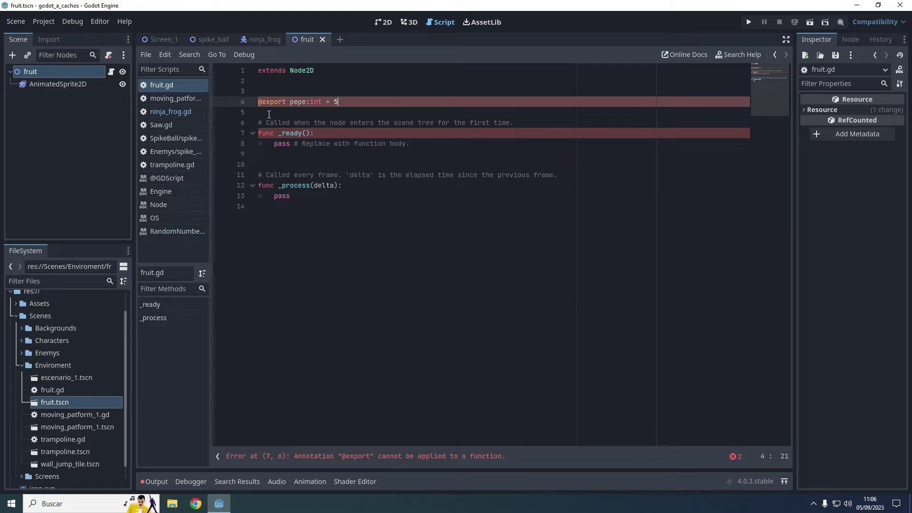
click(287, 102)
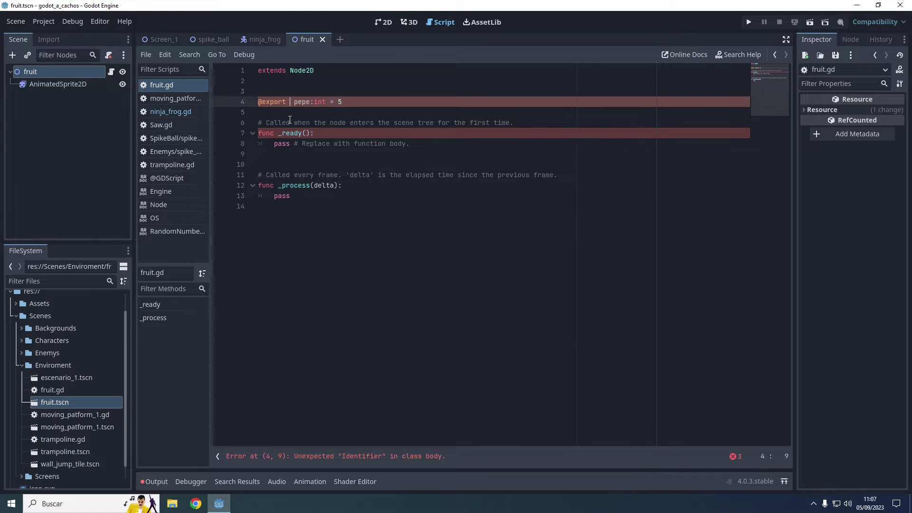
text(var)
key(ctrl+s)
- In Screen_1, adjust fruit2's Pepe value in the Inspector, then reset it to the default 5
click(159, 39)
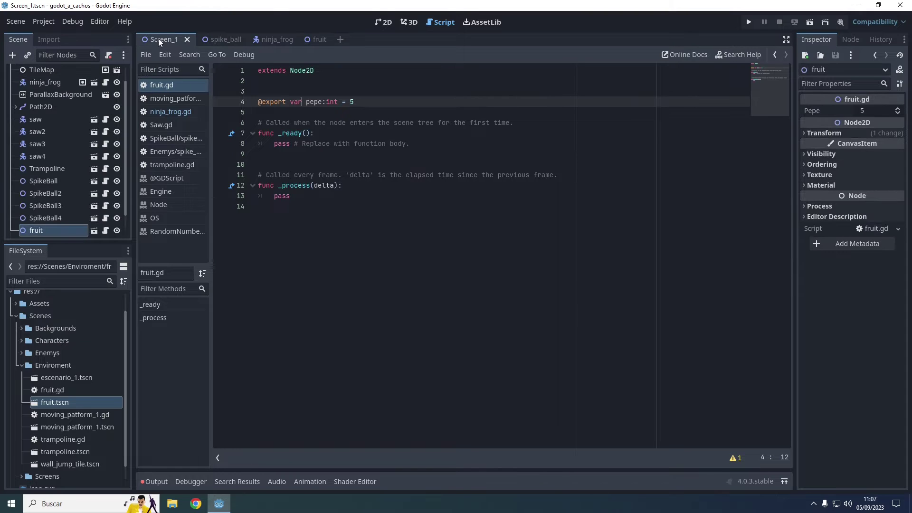
click(41, 218)
click(37, 230)
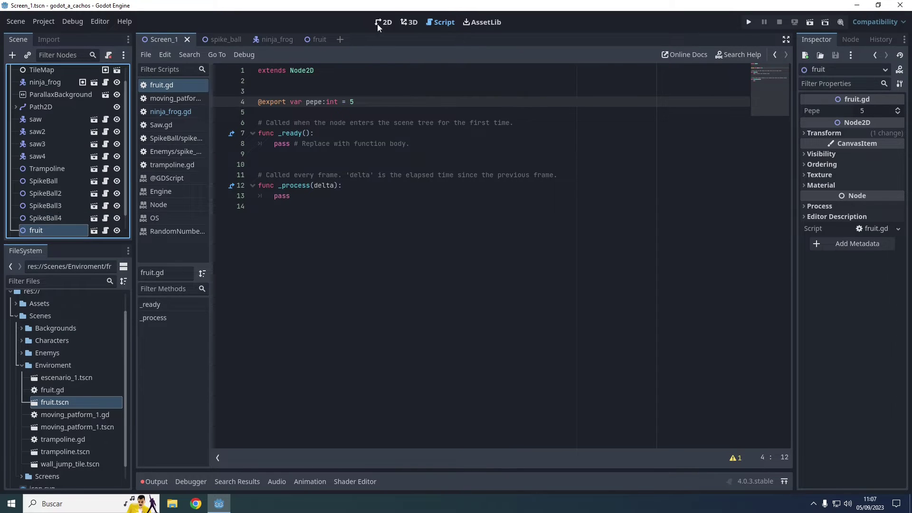
click(377, 24)
drag(392, 271, 392, 272)
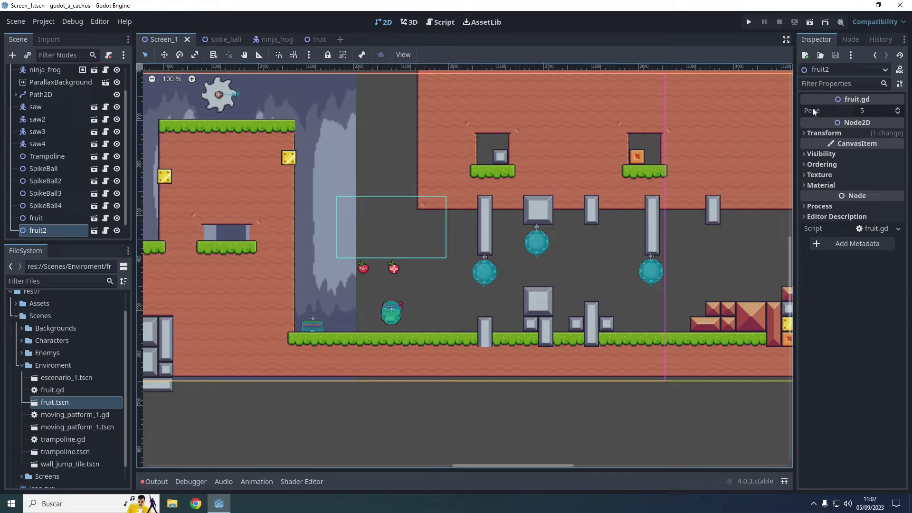
click(898, 108)
click(898, 108)
click(898, 108)
click(898, 113)
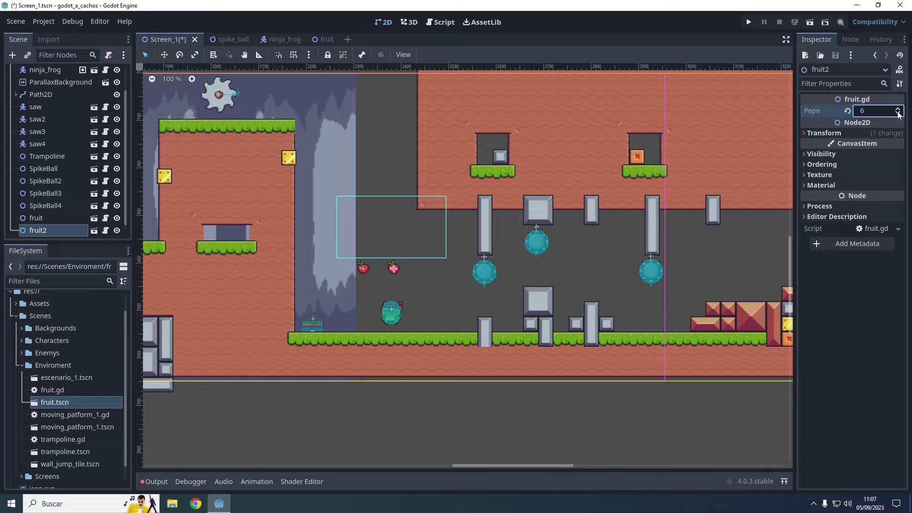
click(850, 110)
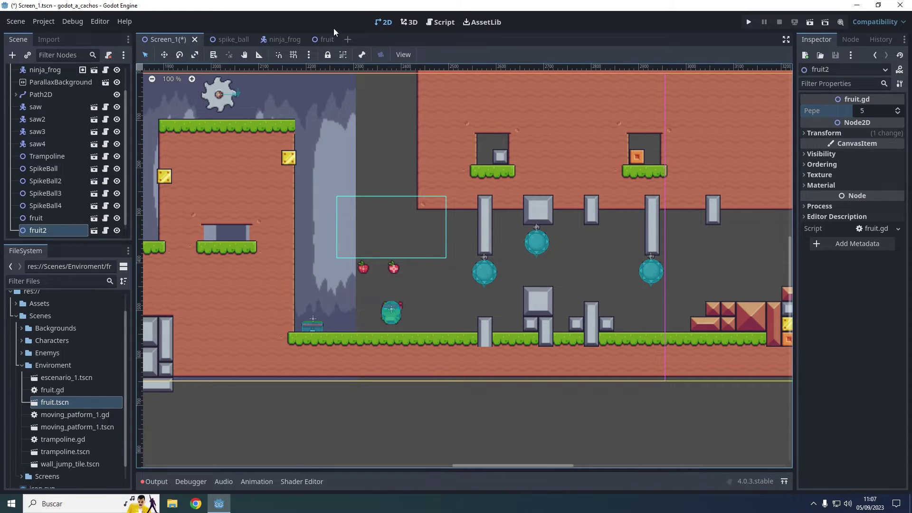
- Reopen the fruit scene with its fruit.gd script and select the fruit root
click(325, 39)
click(443, 22)
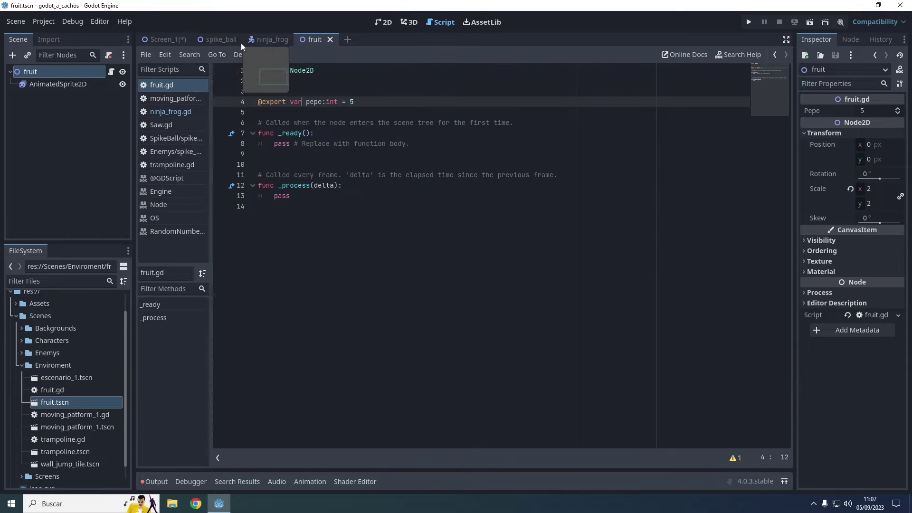
click(30, 72)
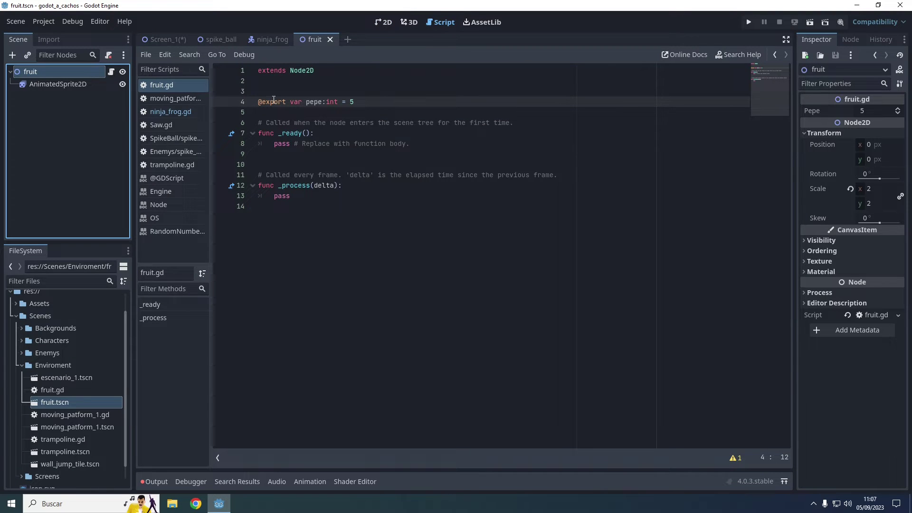
click(367, 100)
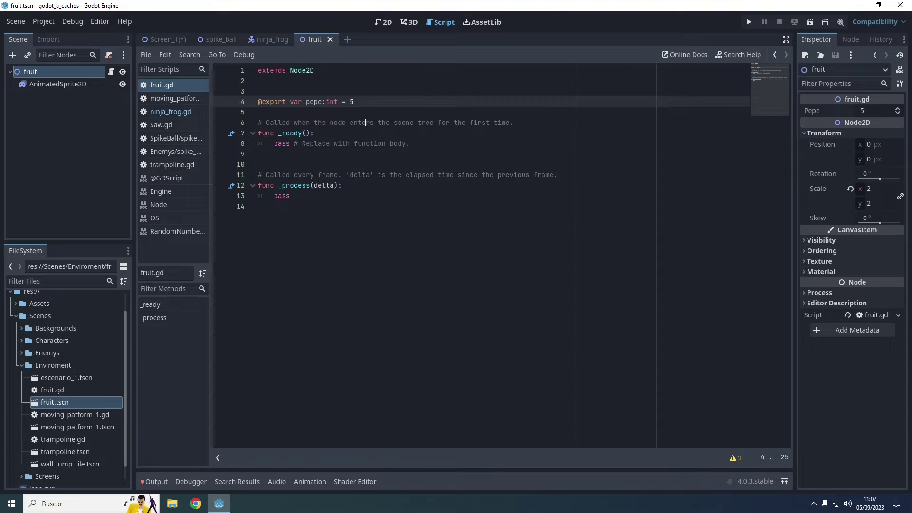
key(BackSpace)
key(BackSpace)
key(BackSpace)
key(BackSpace)
key(BackSpace)
key(BackSpace)
key(BackSpace)
key(BackSpace)
text(_)
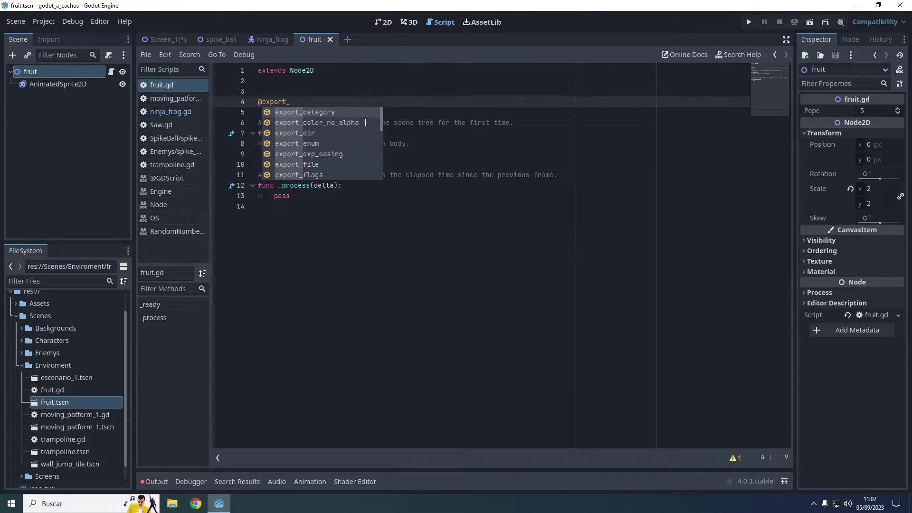
key(Down)
key(Down)
key(Down)
key(Return)
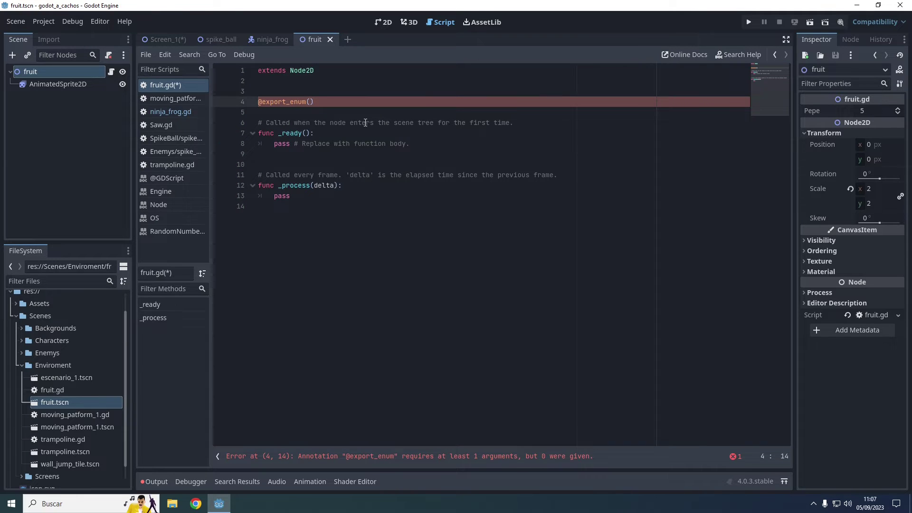
text("apple", ")
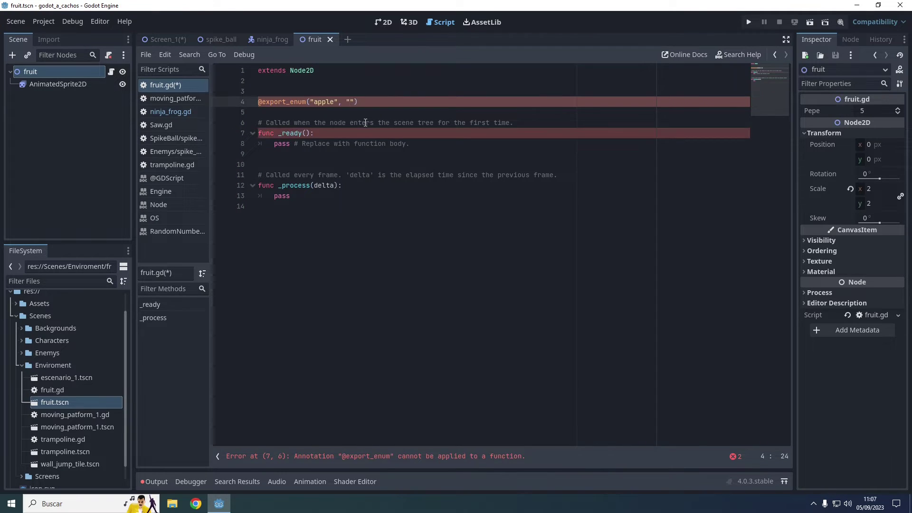
text(banana", "cheer)
text(y)
text(, ")
key(BackSpace)
key(BackSpace)
- Declare var fruitType:String = "apple" and check the Fruit Type choices in the Inspector
text(v)
text(ar )
text(fruitType:)
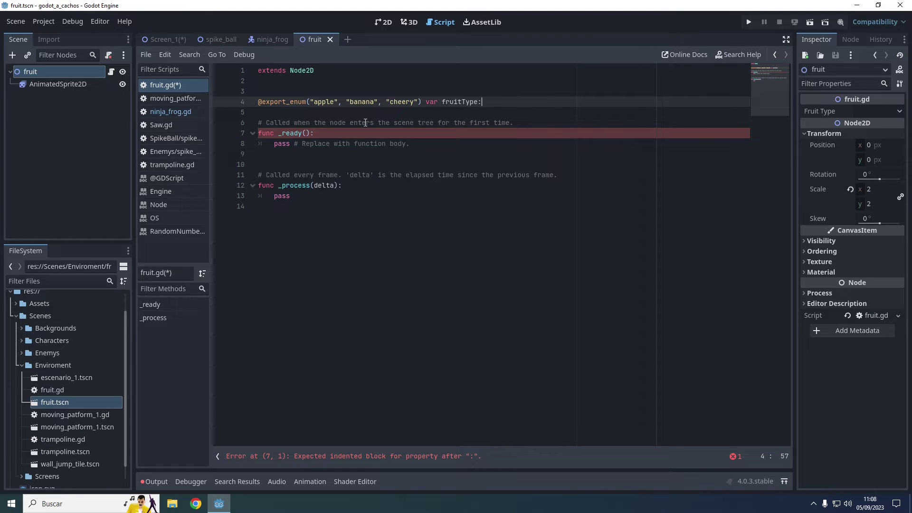
text(Strin)
key(Return)
text(")
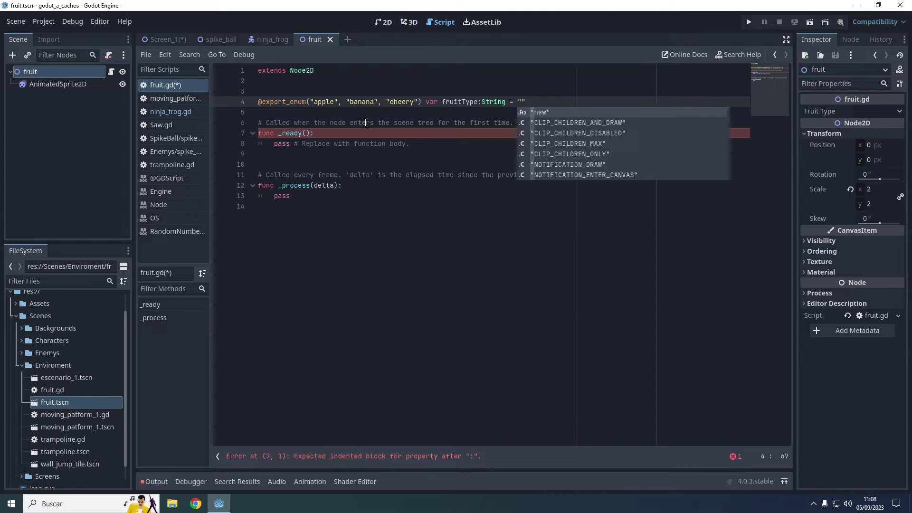
text(apple)
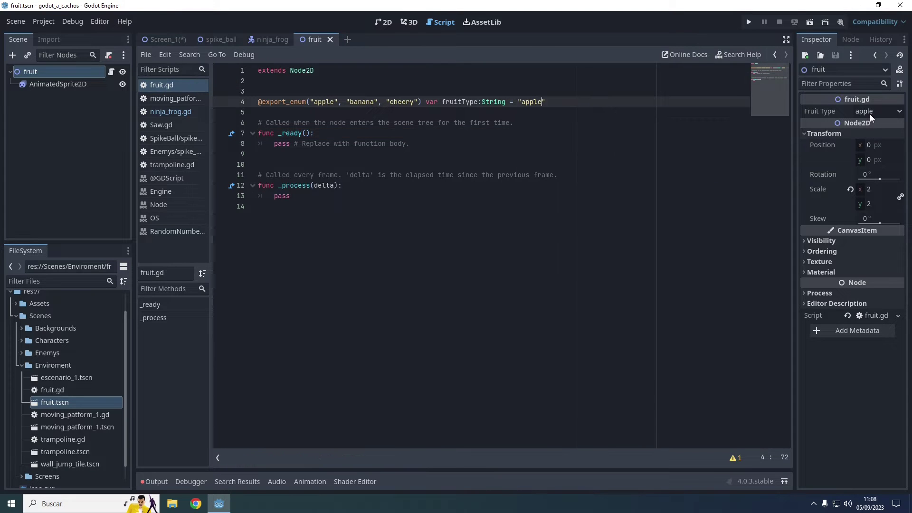
click(899, 112)
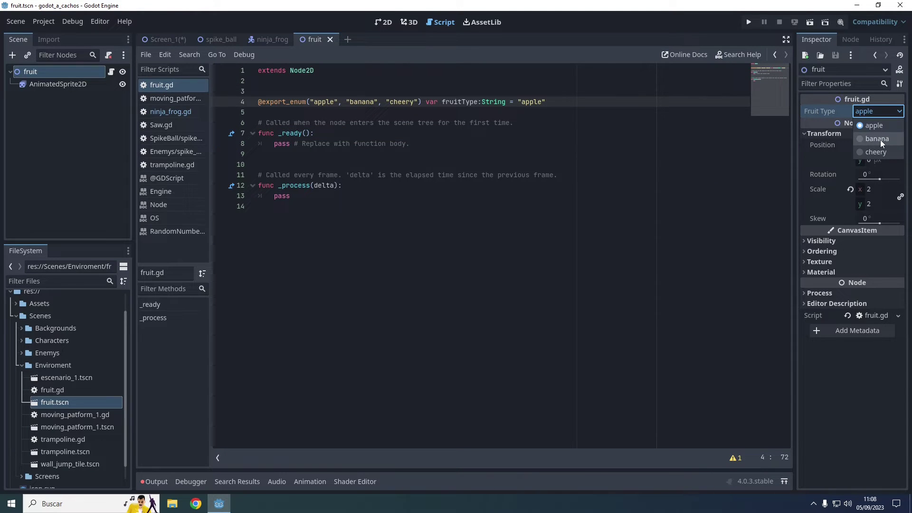
- Set the fruit scene's Fruit Type to cheery, trying banana first
click(879, 140)
click(898, 112)
click(876, 152)
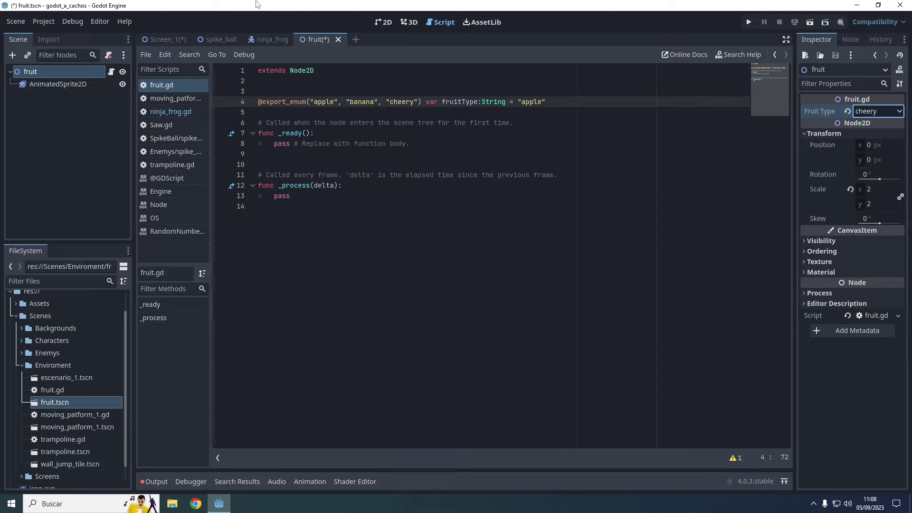
- In Screen_1, switch fruit2's Fruit Type to banana, then cheery, then banana again
click(160, 39)
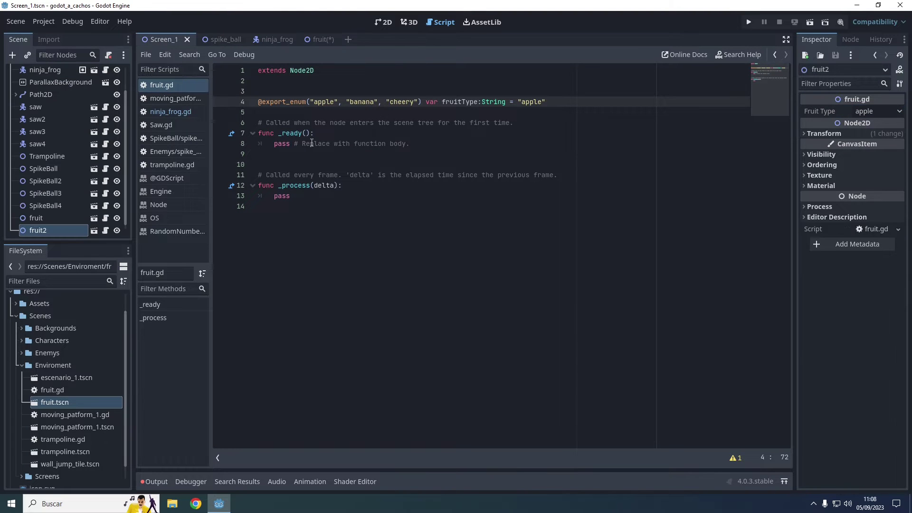
click(383, 23)
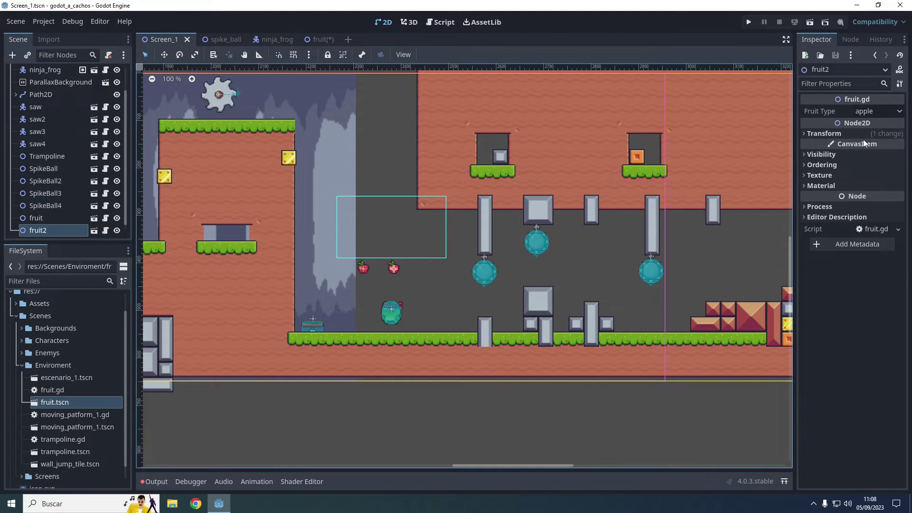
click(893, 110)
click(880, 126)
click(901, 112)
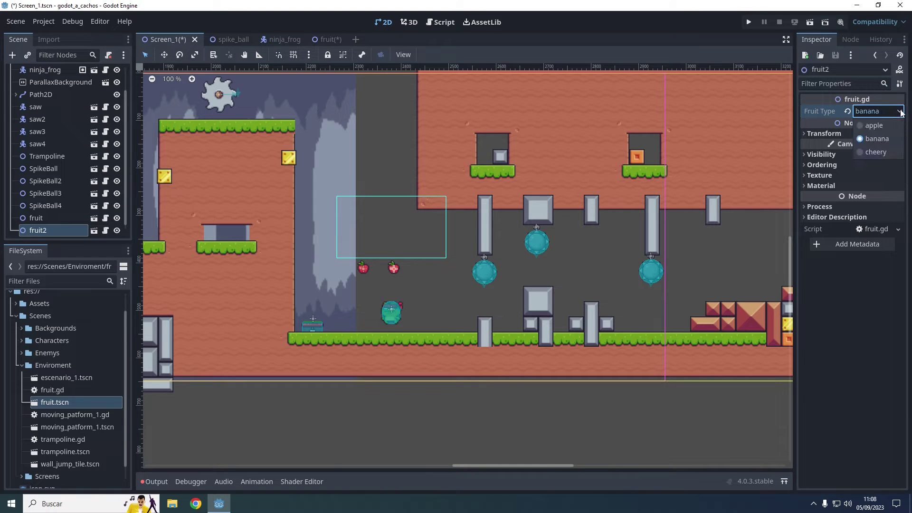
click(874, 148)
click(898, 111)
click(872, 139)
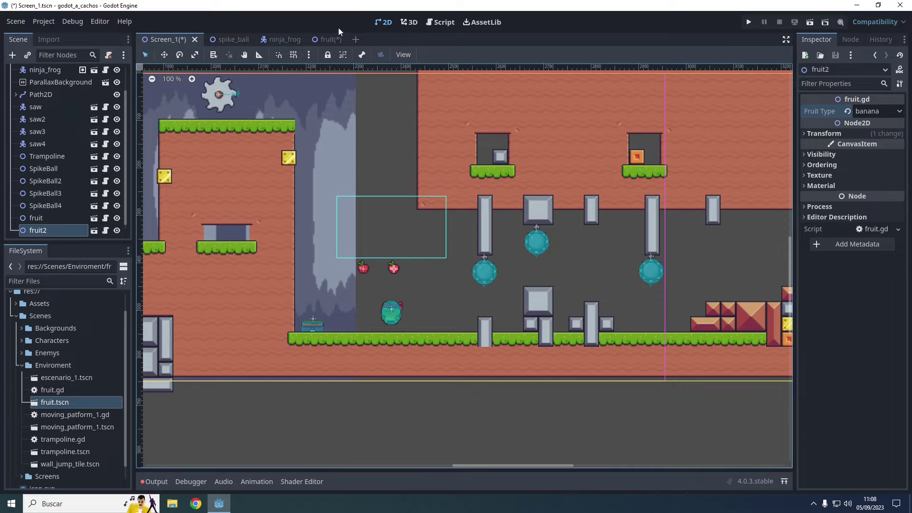
- Go back to the fruit script and review the fruitType declaration line
click(324, 39)
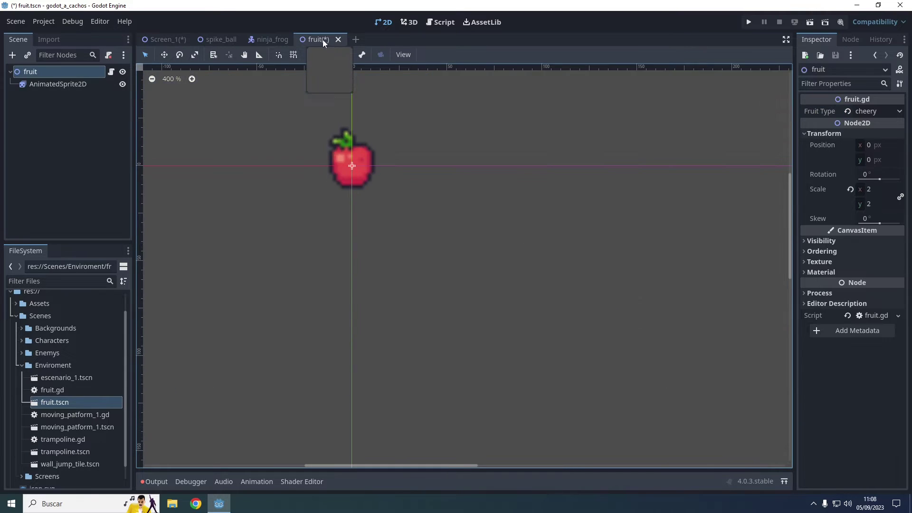
click(438, 22)
click(566, 103)
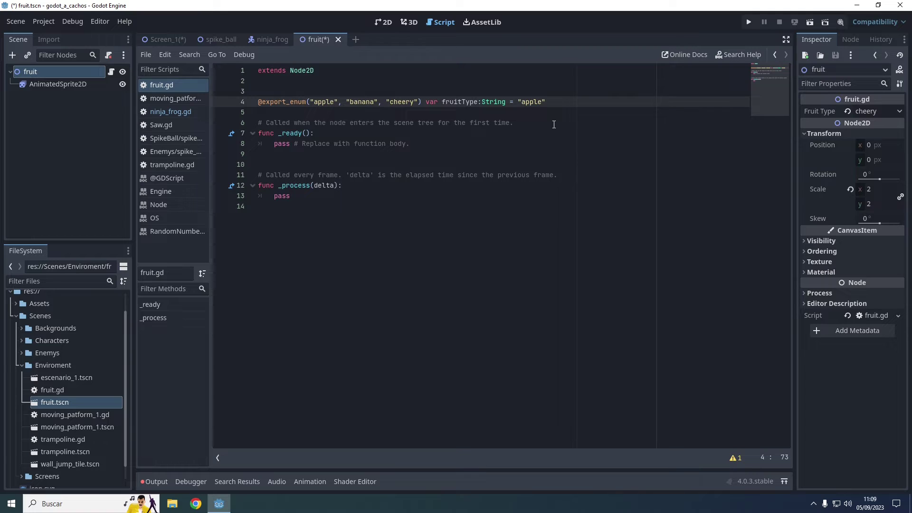
key(shift+Home)
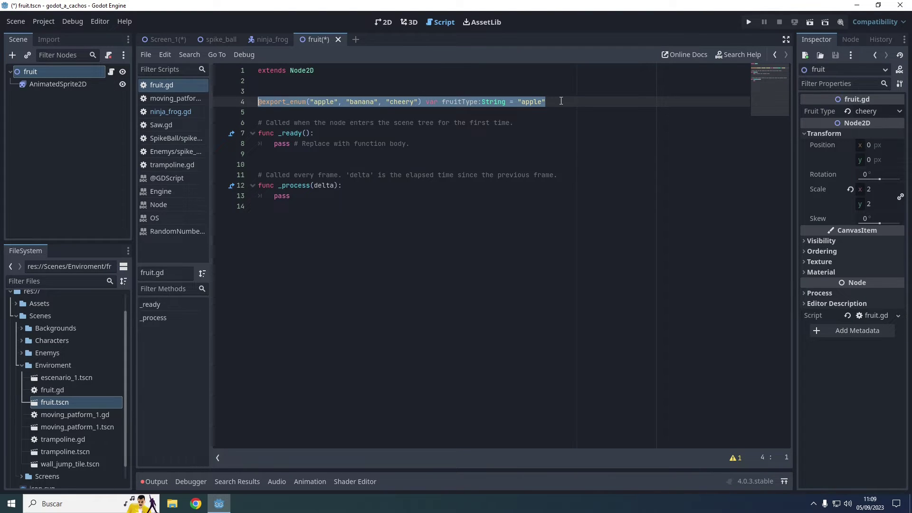
key(End)
- Revert fruit2's Fruit Type in Screen_1 to the default apple, then return to the fruit scene
click(164, 39)
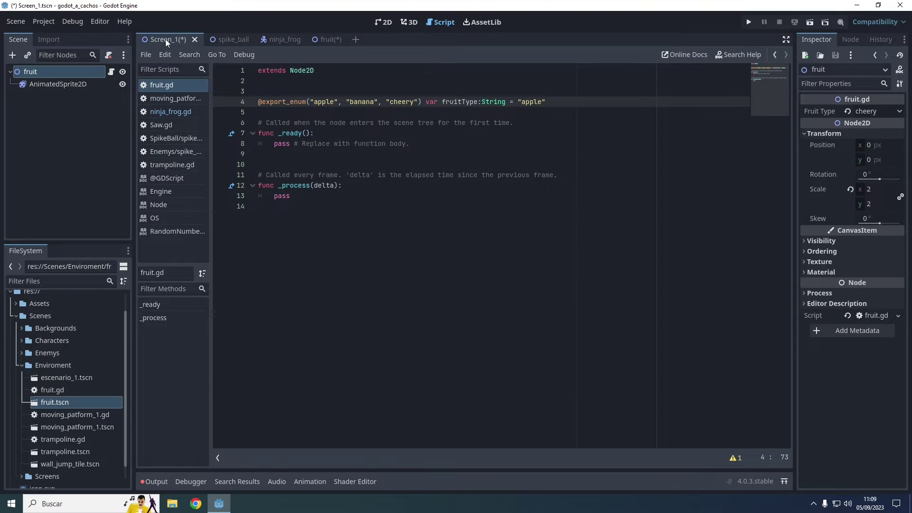
click(387, 22)
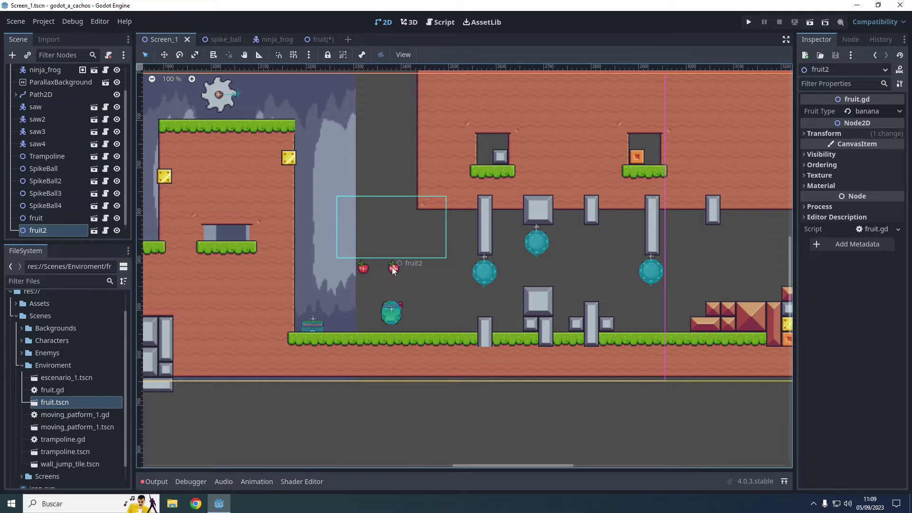
click(848, 110)
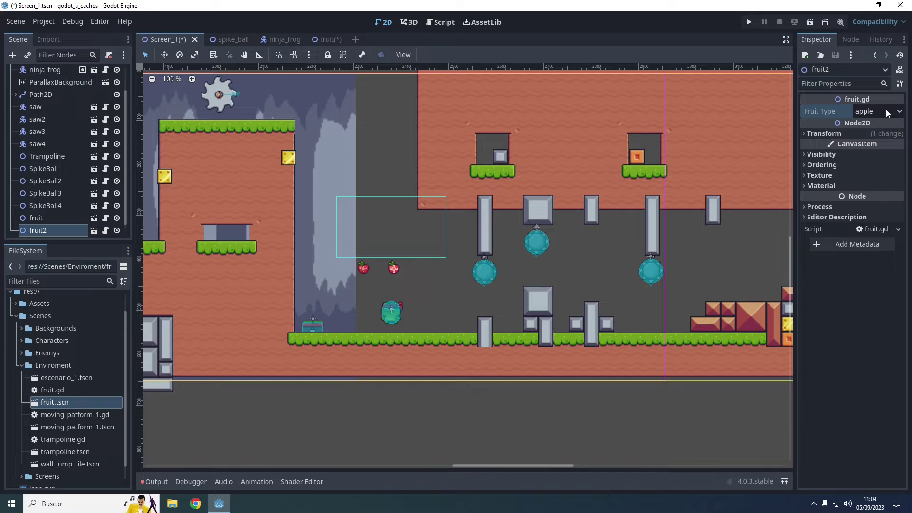
click(329, 39)
click(432, 27)
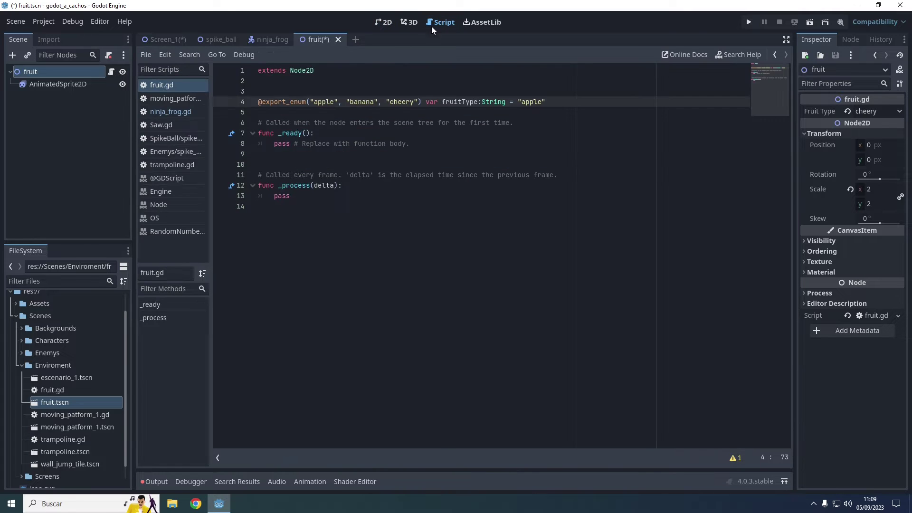
click(327, 71)
key(Home)
key(Return)
key(Up)
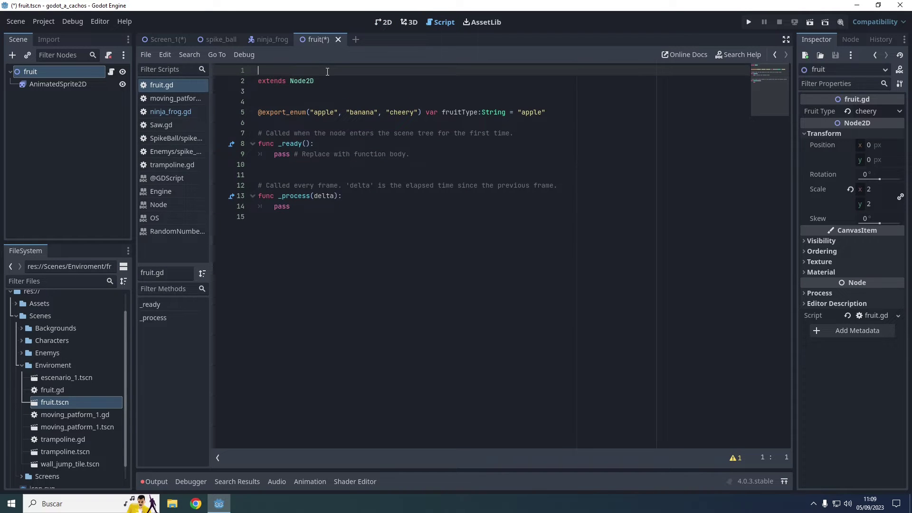
text(@tool)
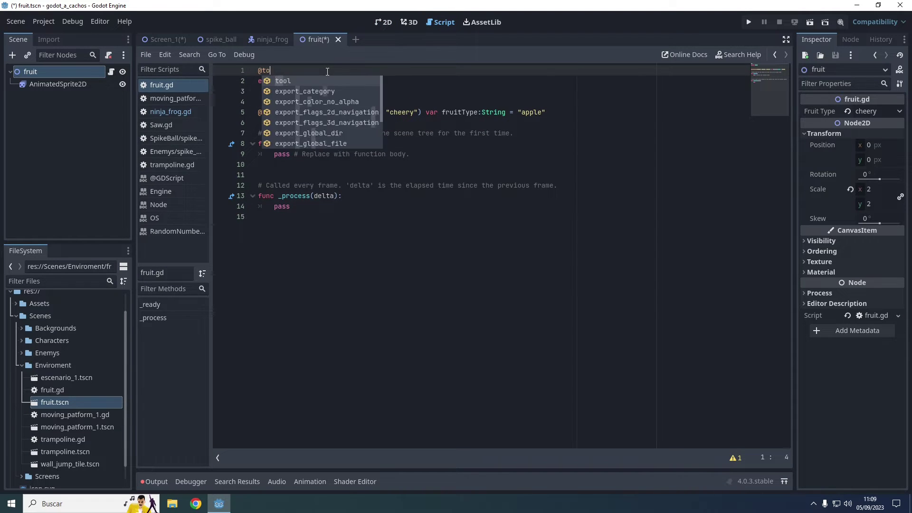
key(Down)
key(End)
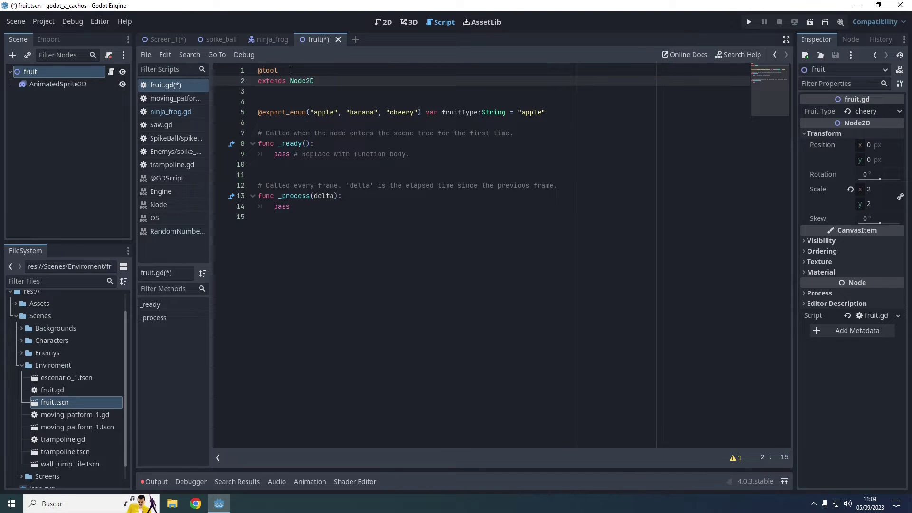
click(281, 71)
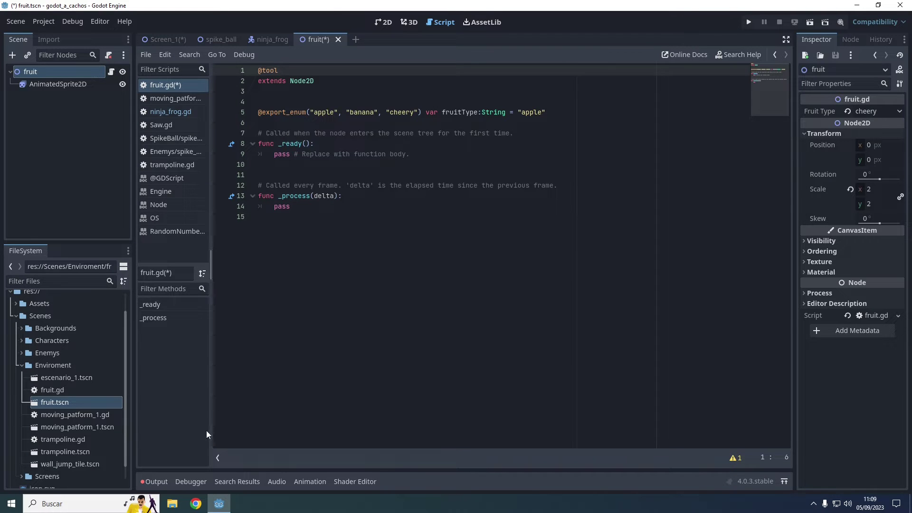
click(196, 503)
text(g)
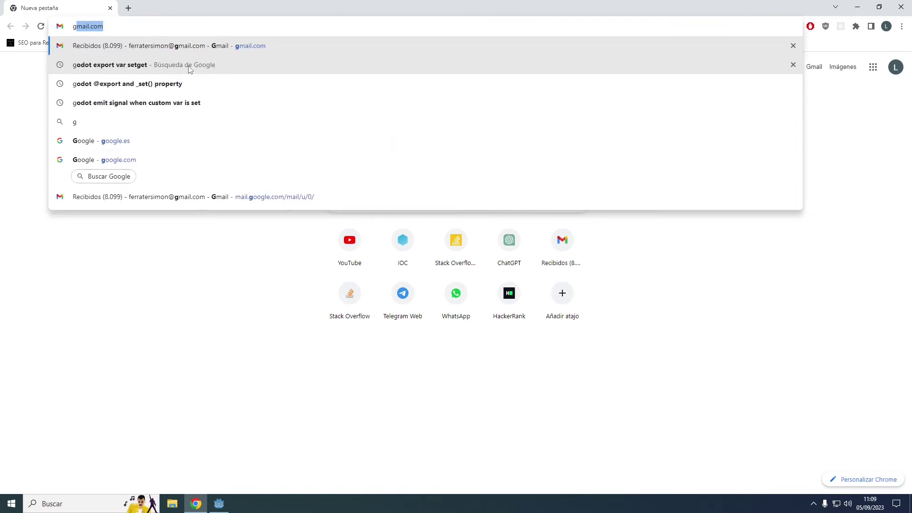
text(odot @tool)
click(190, 67)
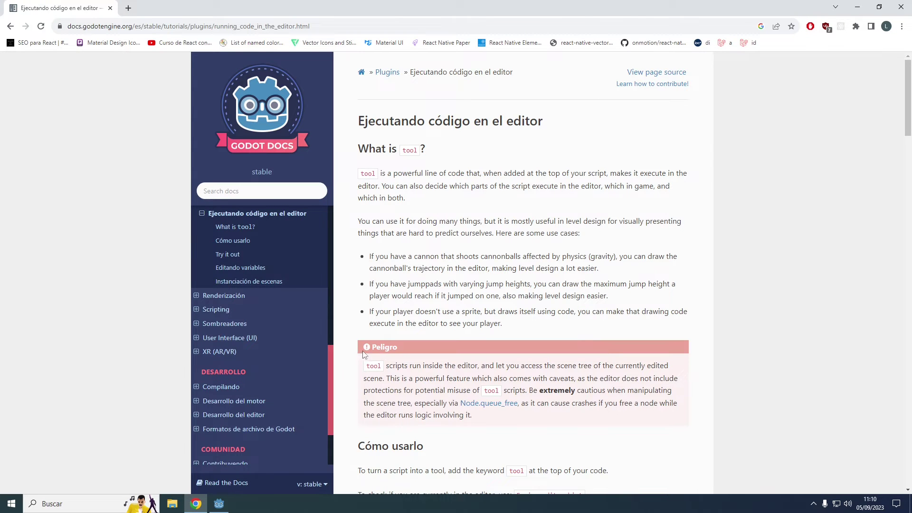
scroll(665, 335, down, 5)
scroll(570, 330, up, 1)
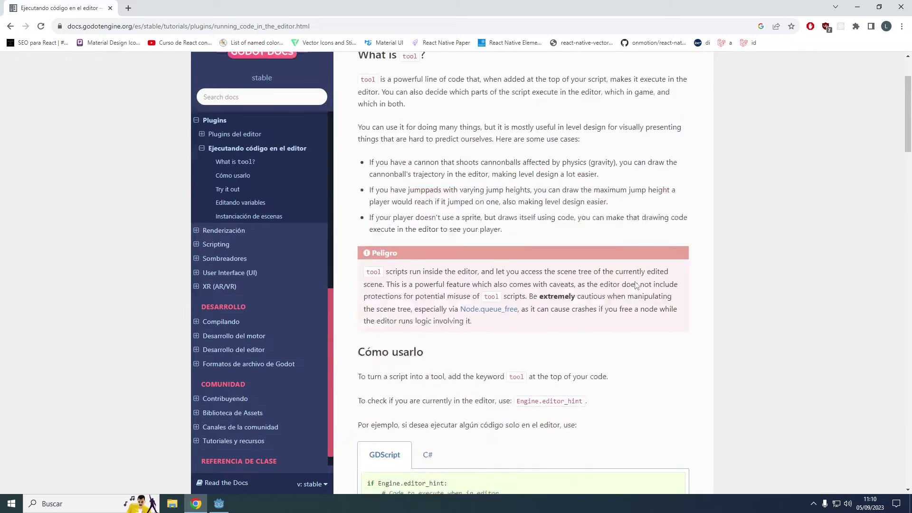
scroll(475, 325, up, 4)
scroll(388, 320, down, 1)
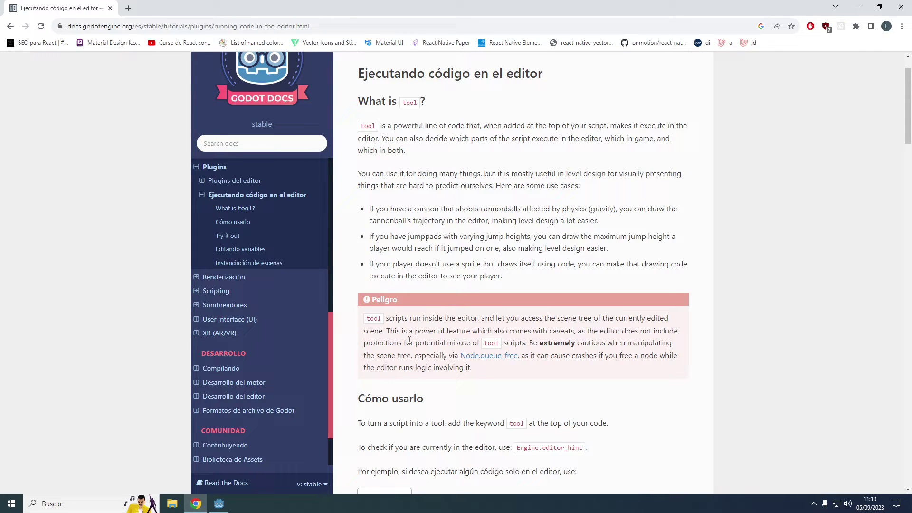
- Read the danger note's warnings about misuse and caution, then return to Godot
mouse_move(388, 331)
mouse_down()
mouse_move(602, 329)
mouse_move(648, 318)
mouse_up()
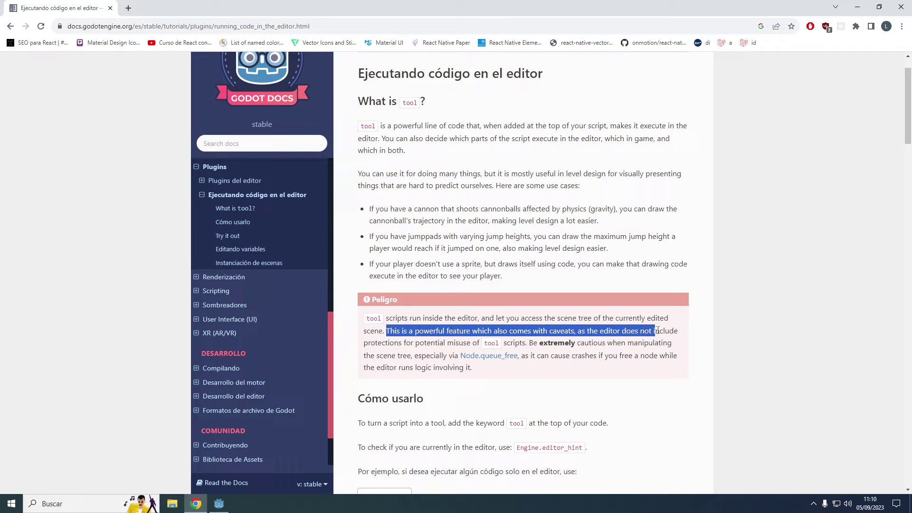
drag(389, 342, 551, 342)
drag(526, 342, 622, 343)
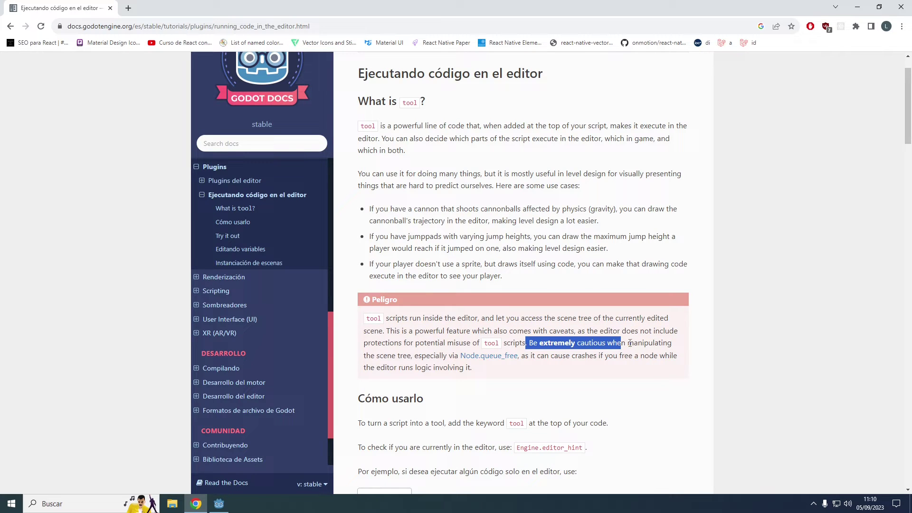
click(659, 346)
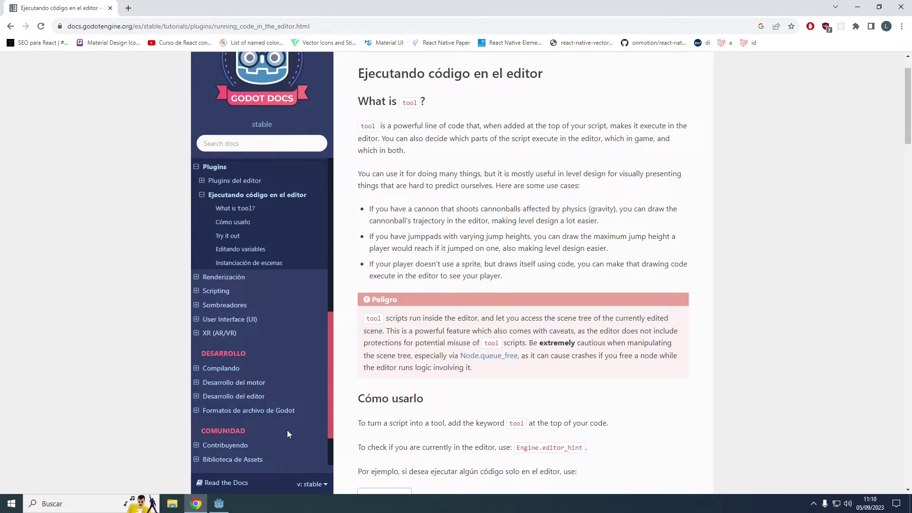
click(219, 503)
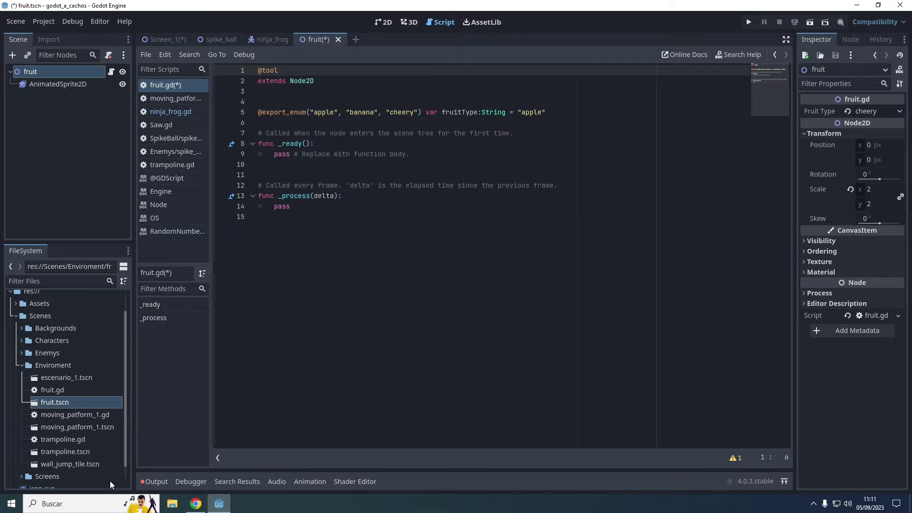
- Set fruit2's Fruit Type to cheery in Screen_1, then return to the fruit script
click(201, 508)
click(218, 503)
click(555, 111)
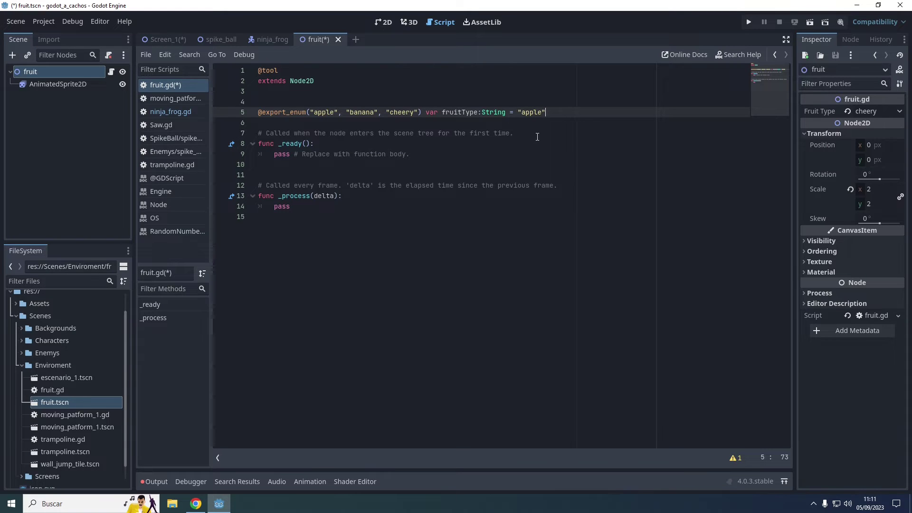
click(170, 41)
click(881, 112)
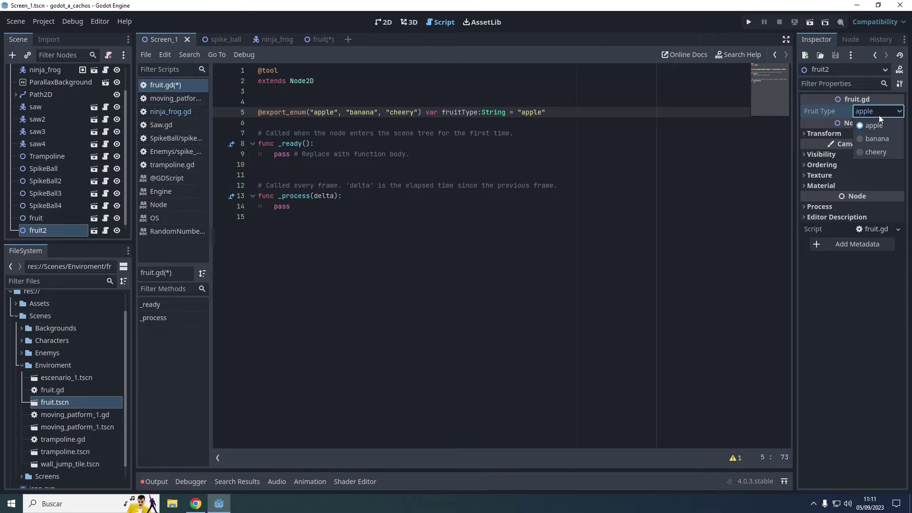
click(874, 152)
click(315, 39)
text(:)
- Add a set(value): block with print(value) under fruitType and save fruit.gd
key(Return)
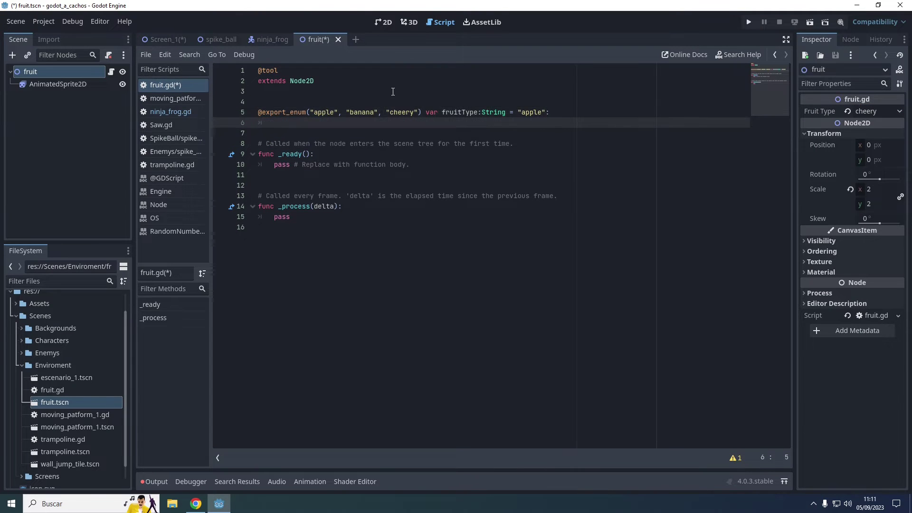
text(set(value):)
key(Return)
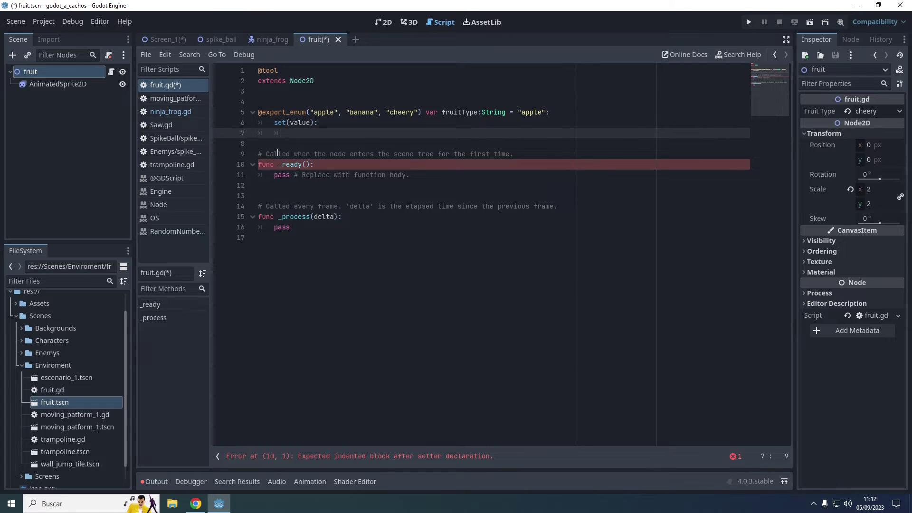
text(print(val)
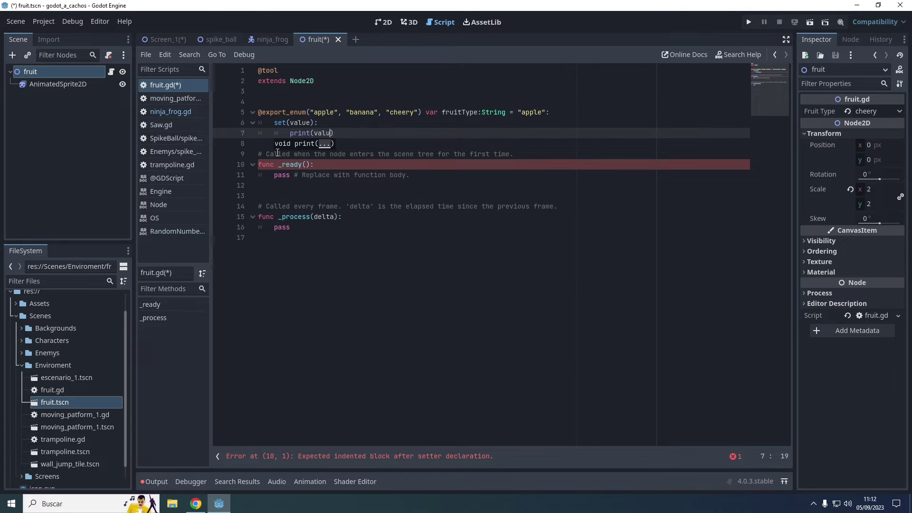
text(ue)
key(ctrl+s)
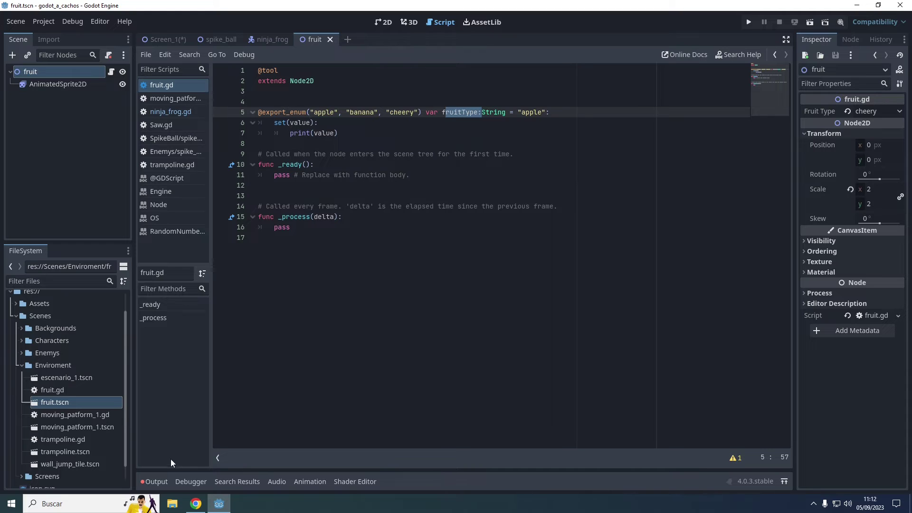
- Open the Output log and change the Fruit Type to banana
click(153, 483)
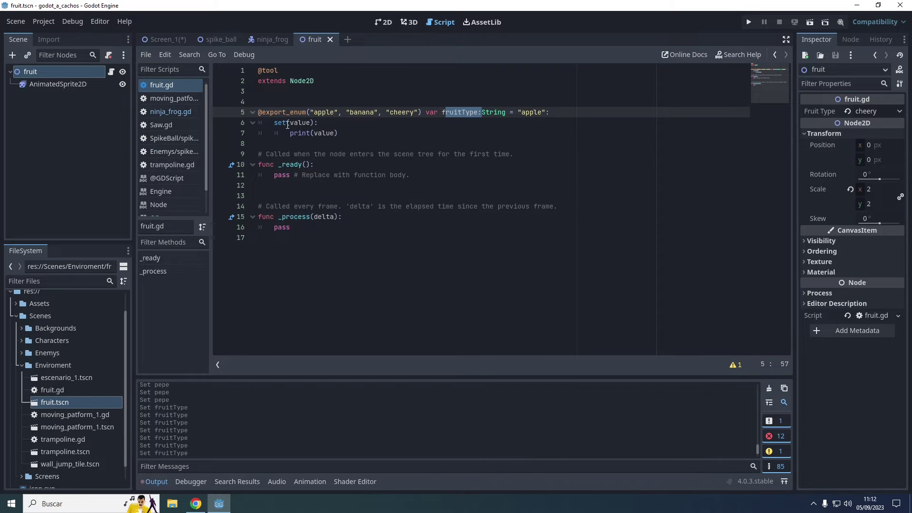
click(891, 112)
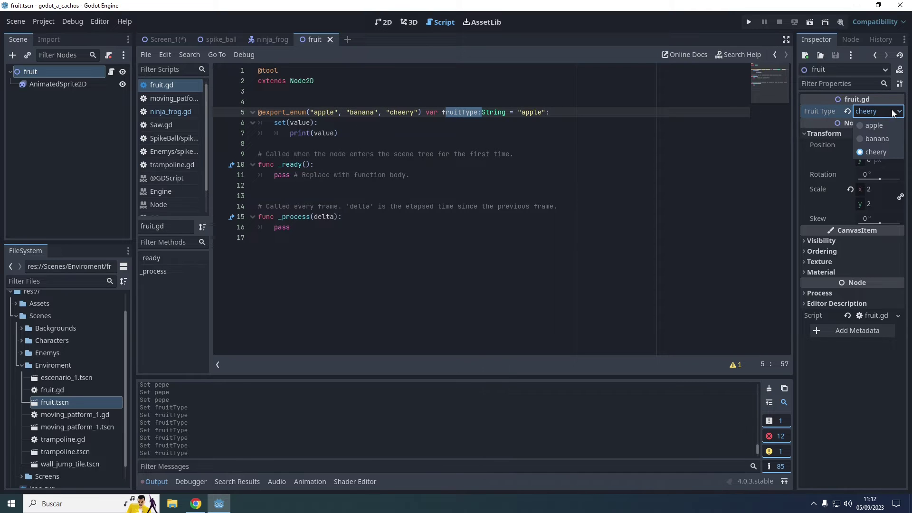
click(876, 138)
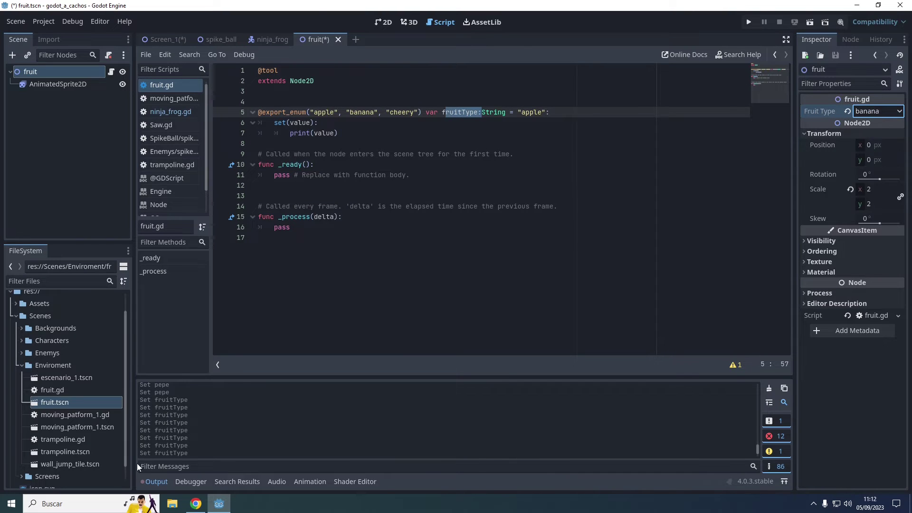
click(321, 123)
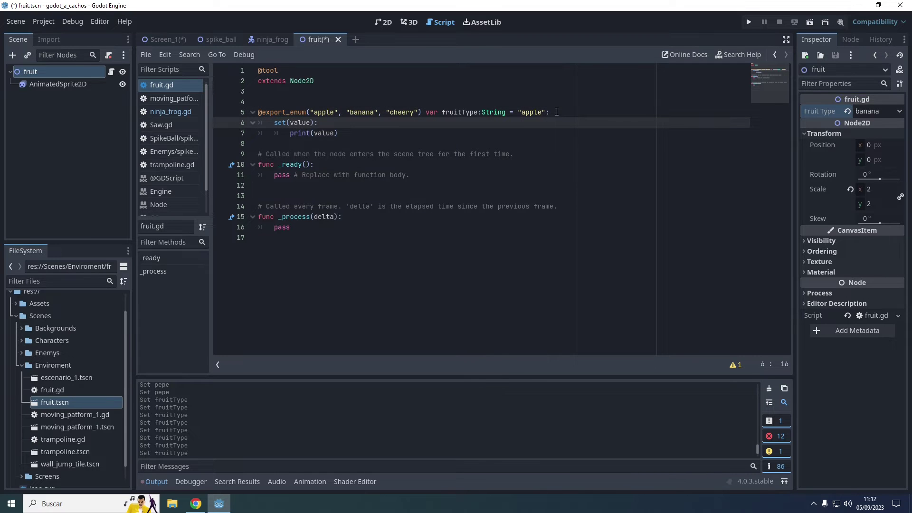
click(158, 38)
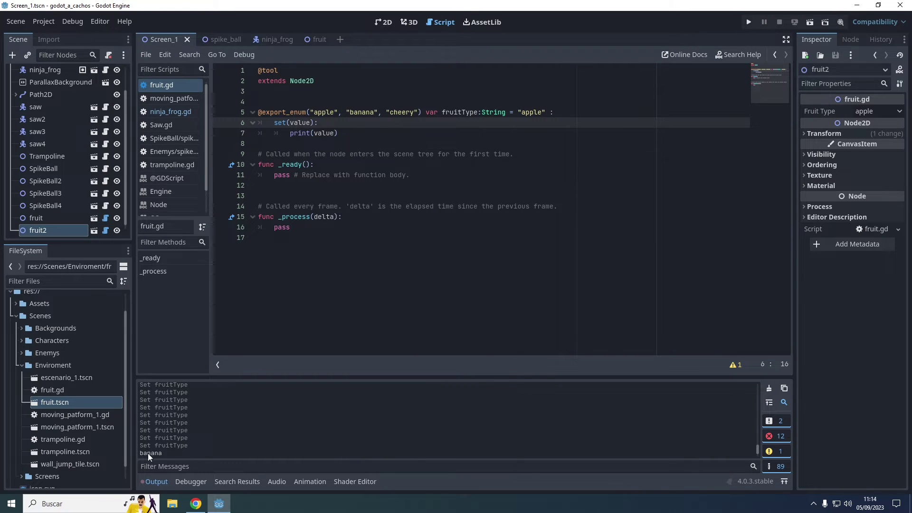
click(312, 38)
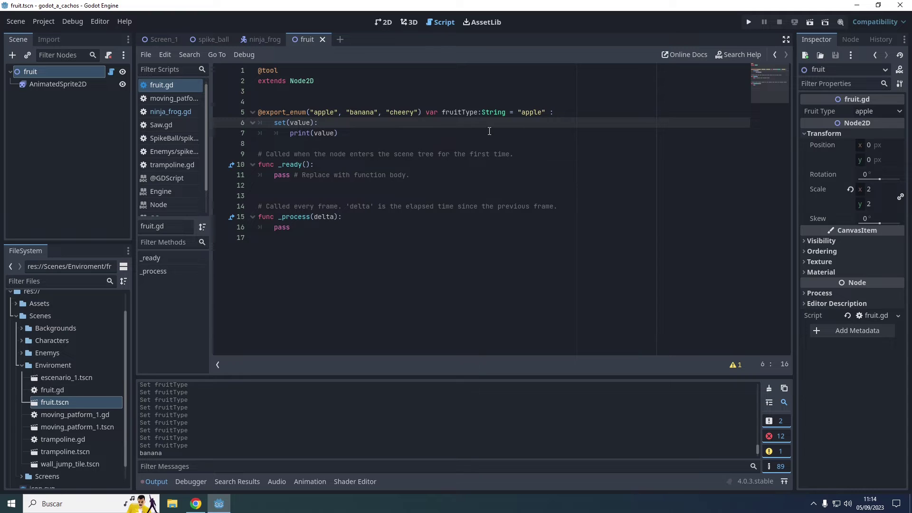
- In Screen_1, set the fruit instance's type to banana, then cheery, and watch both values print
click(156, 39)
click(35, 228)
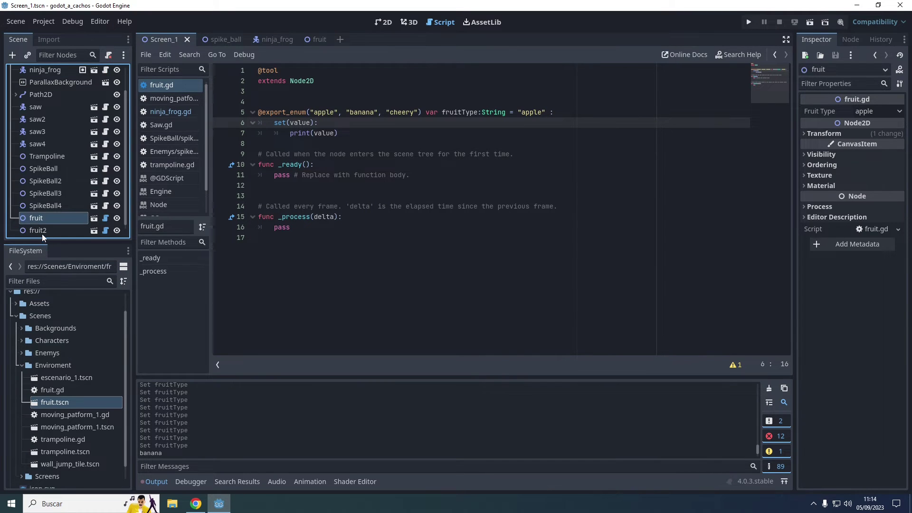
click(37, 220)
click(890, 114)
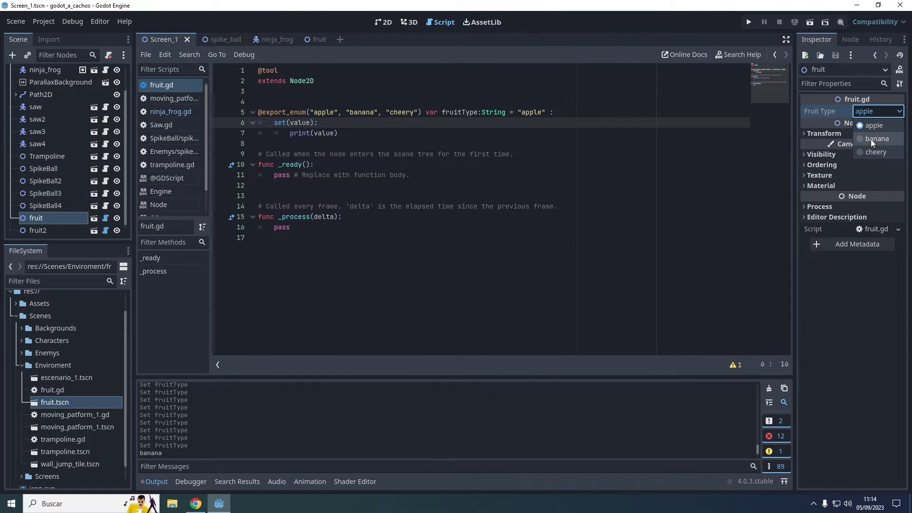
click(871, 138)
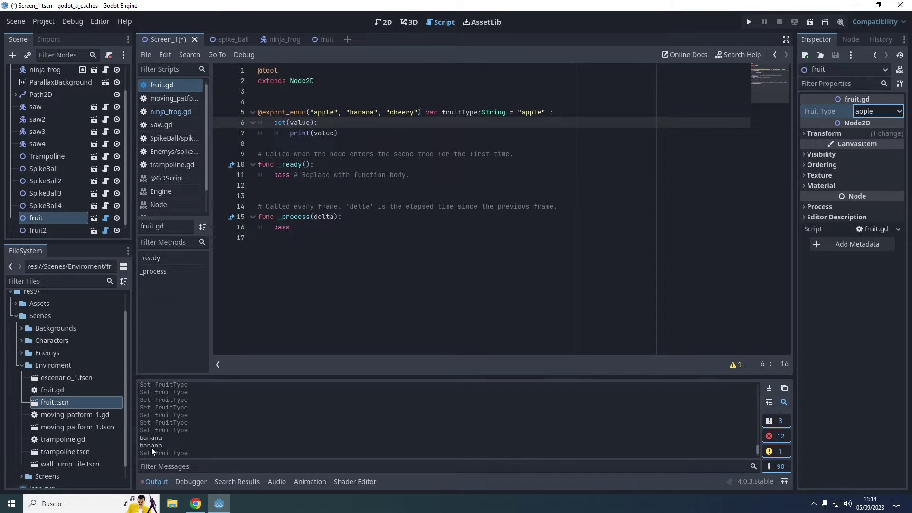
click(870, 111)
click(871, 151)
click(317, 37)
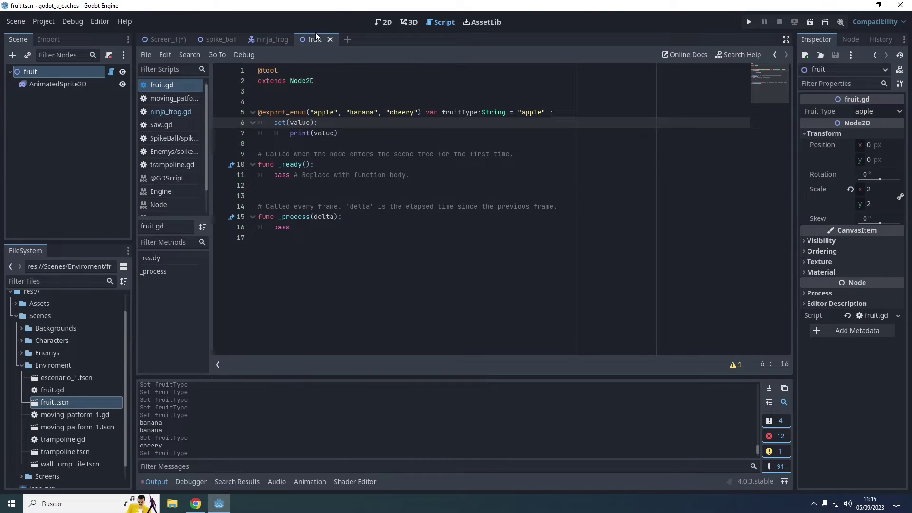
click(35, 72)
click(323, 124)
- Add fruitType = value inside the setter and save the script
key(Return)
text(fru)
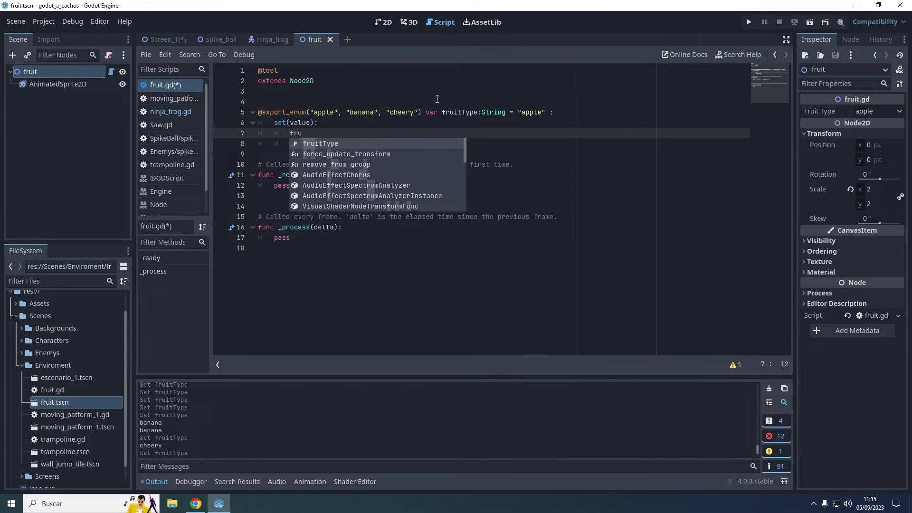
key(Return)
text(v)
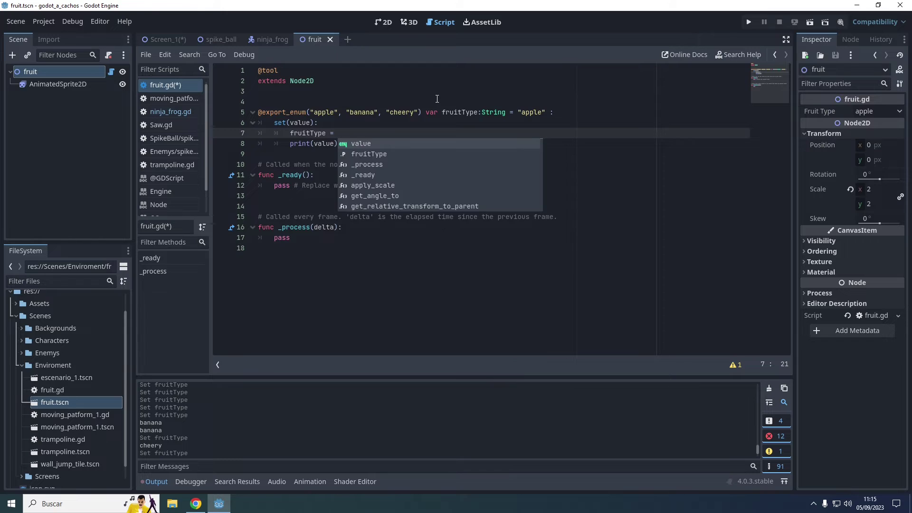
text(lu)
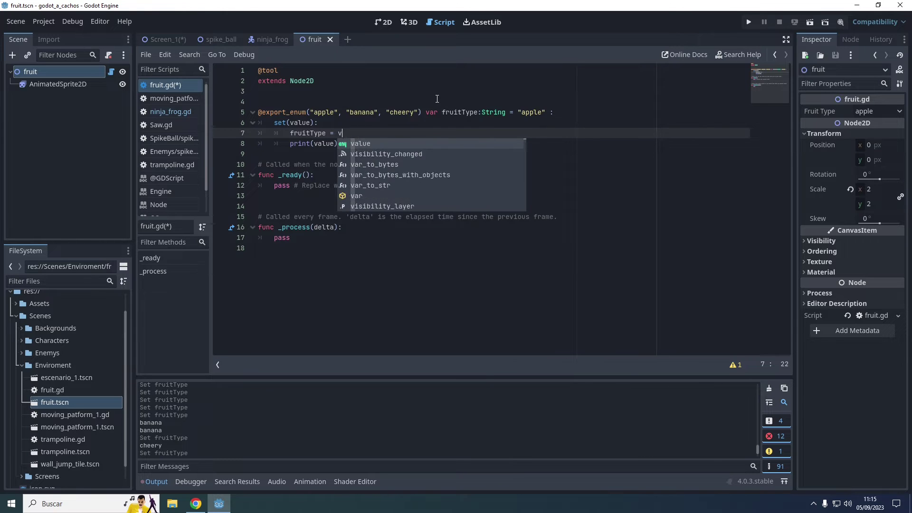
key(Return)
key(ctrl+s)
- In Screen_1, switch the fruit's type to banana, then cheery, then back to banana
click(160, 40)
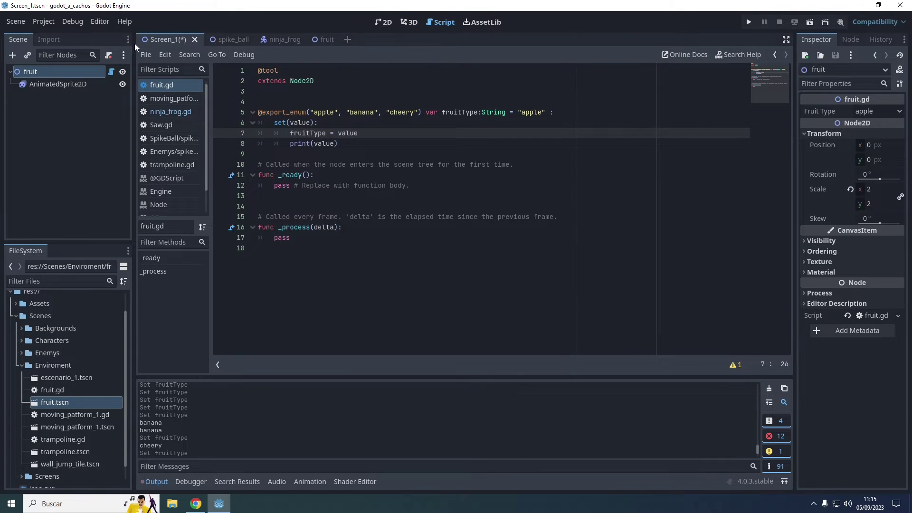
click(895, 113)
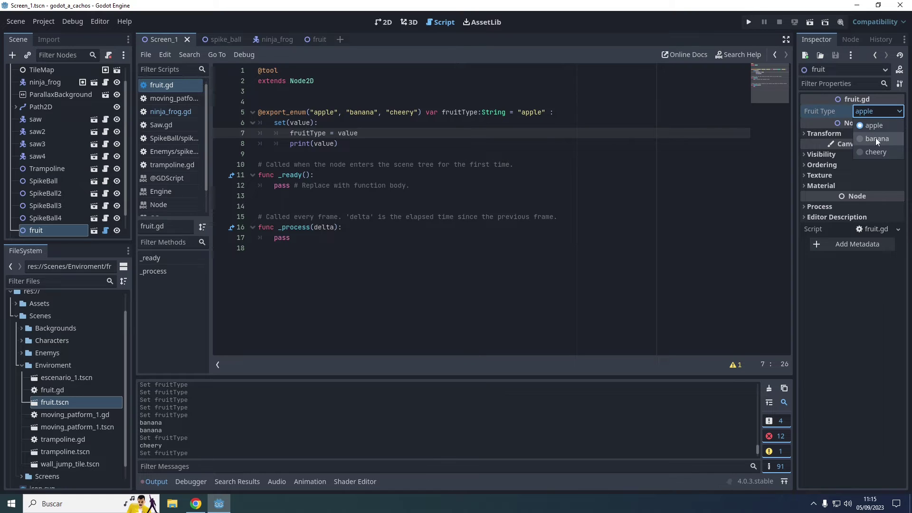
click(875, 138)
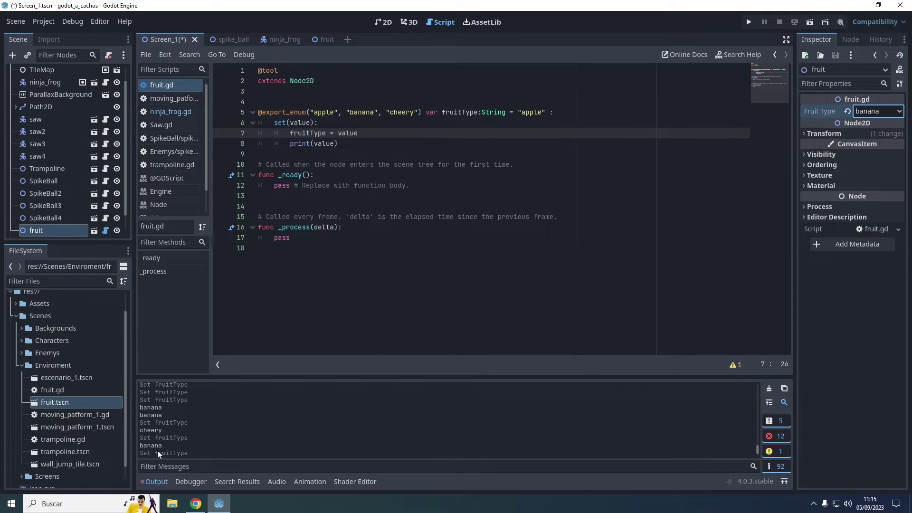
click(895, 112)
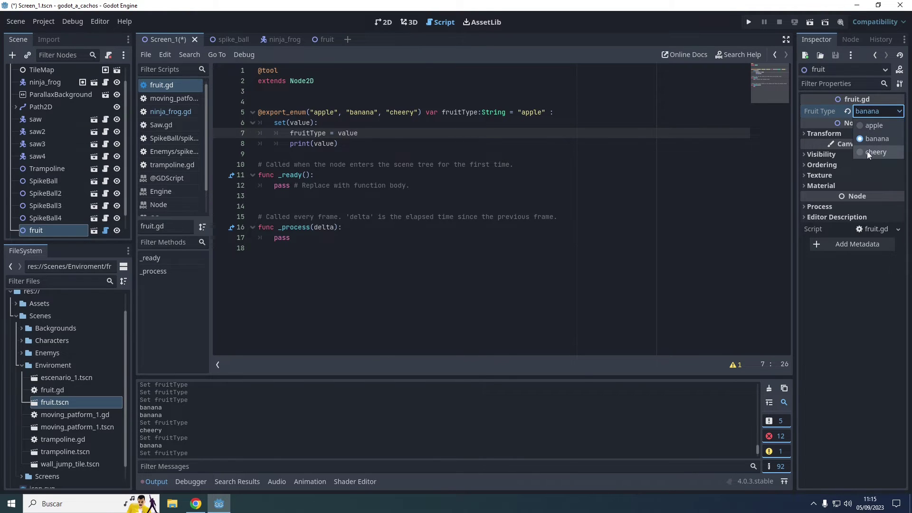
click(867, 151)
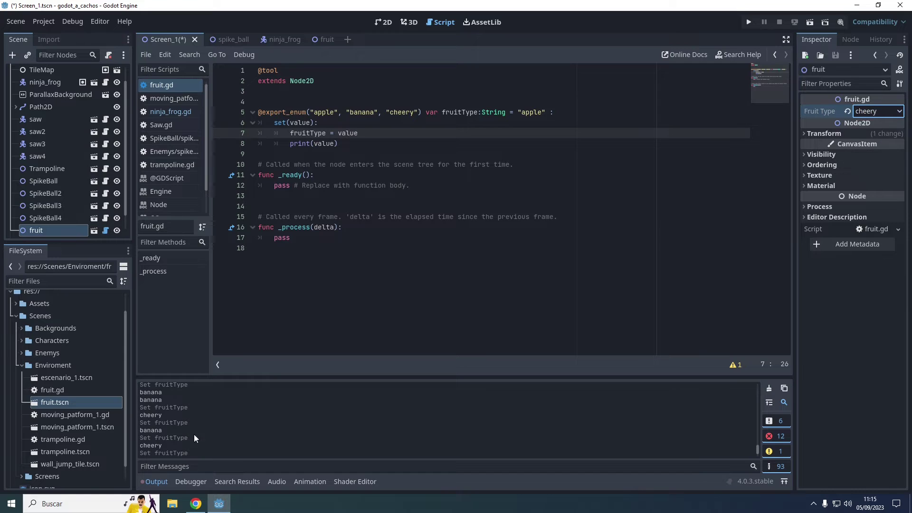
click(384, 25)
click(882, 113)
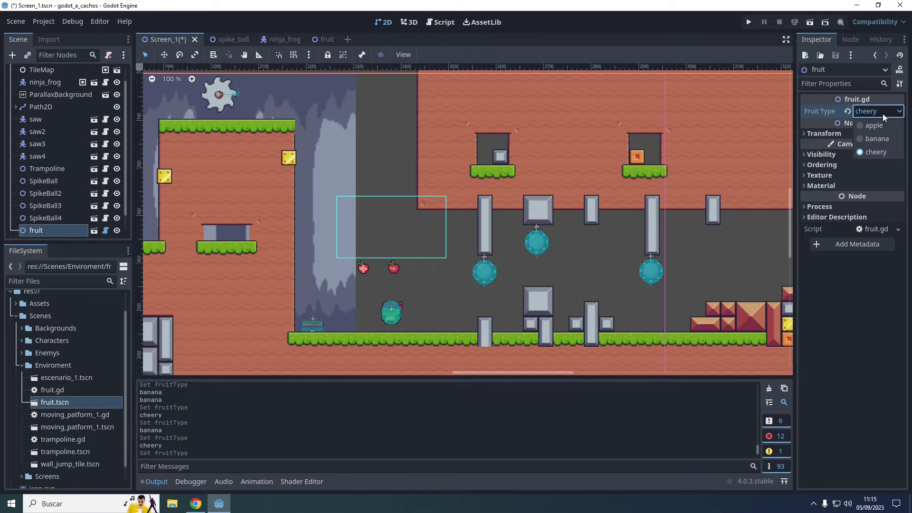
click(874, 138)
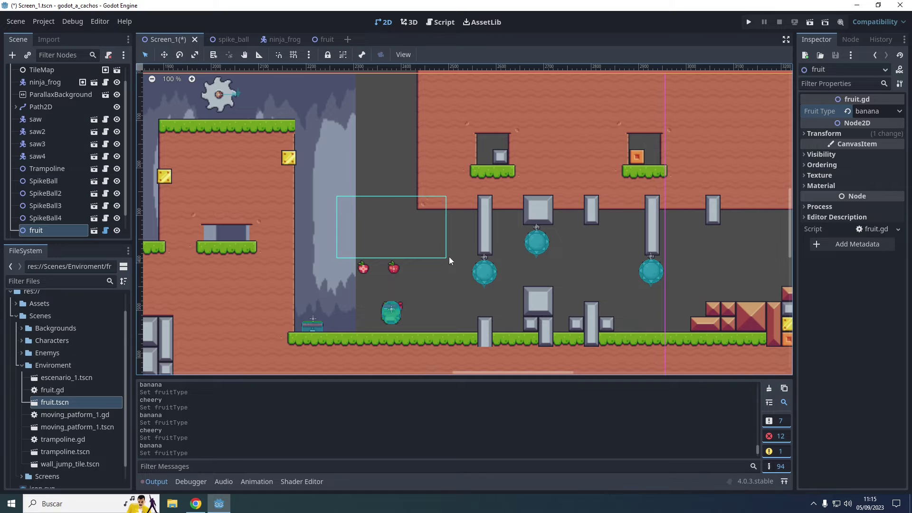
click(321, 40)
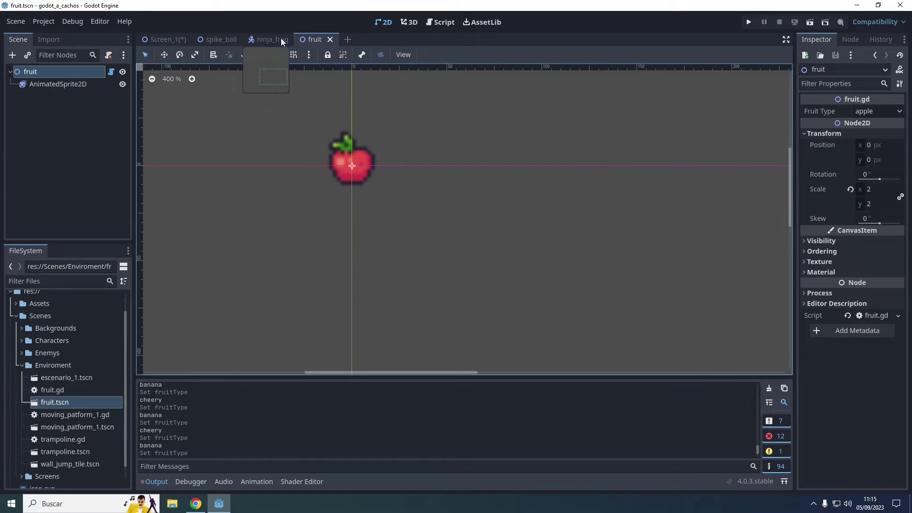
- Delete the print(value) statement from the fruitType setter
click(442, 24)
drag(361, 143, 290, 144)
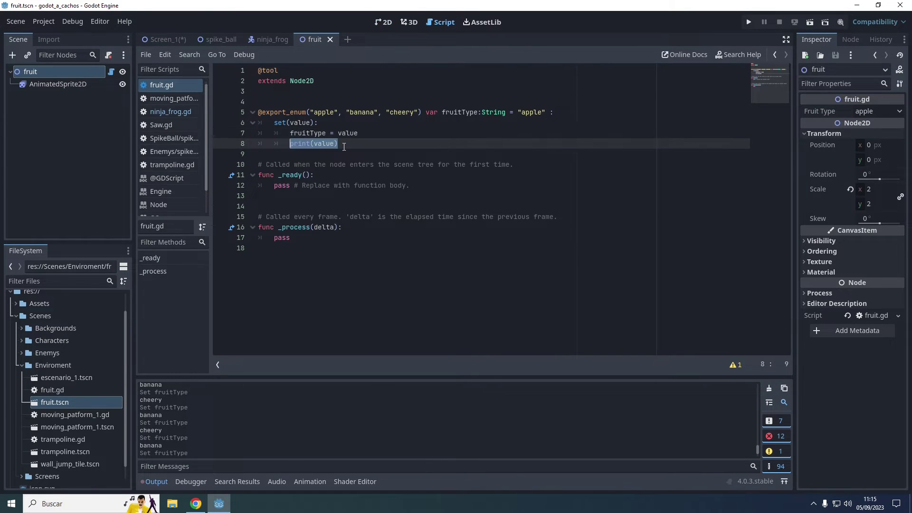
key(BackSpace)
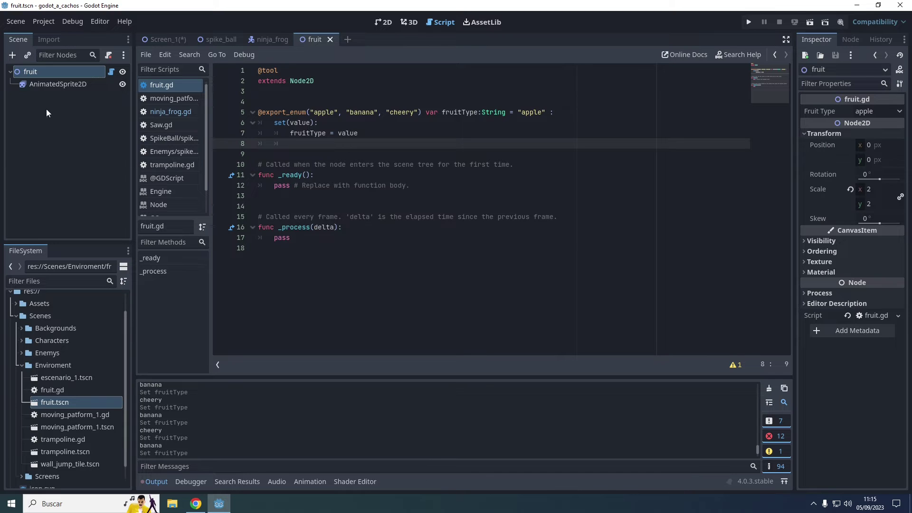
- Rename the AnimatedSprite2D node to animations
click(47, 85)
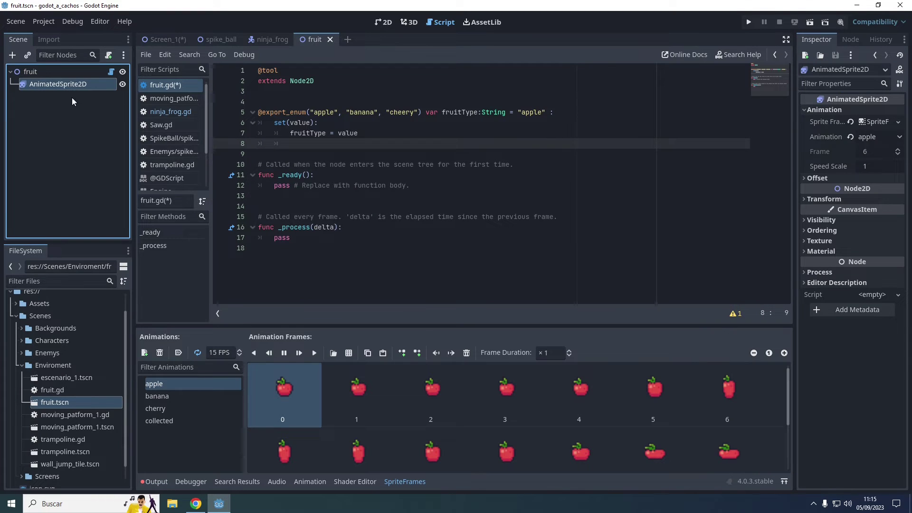
double_click(47, 84)
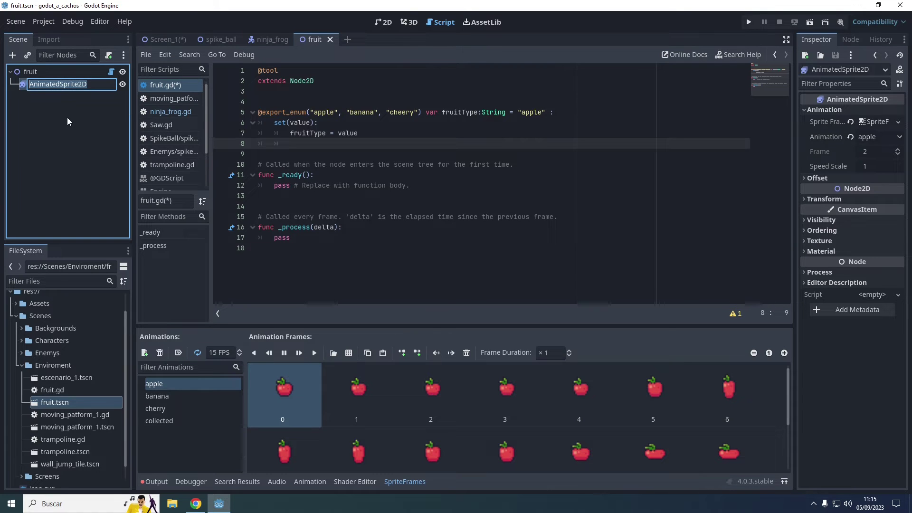
text(animations)
key(Return)
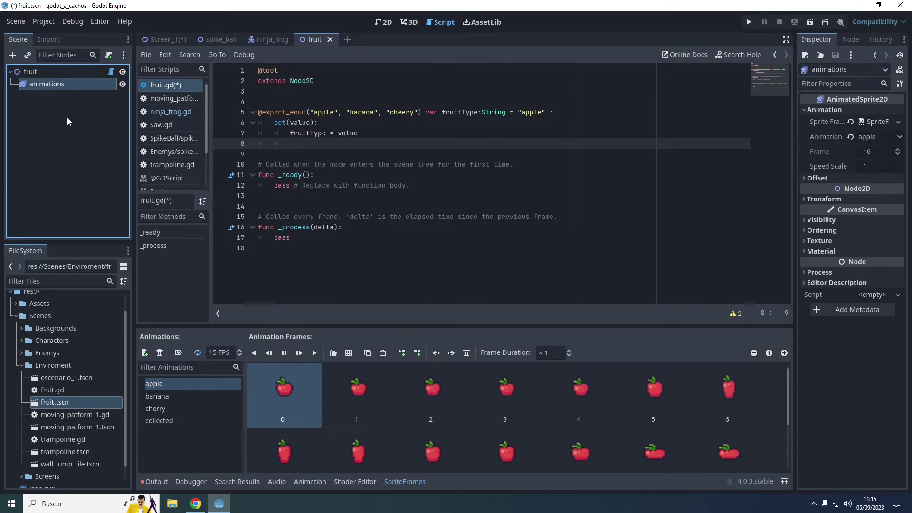
- Write $animations.animation = fruitType inside the setter
drag(274, 123, 368, 134)
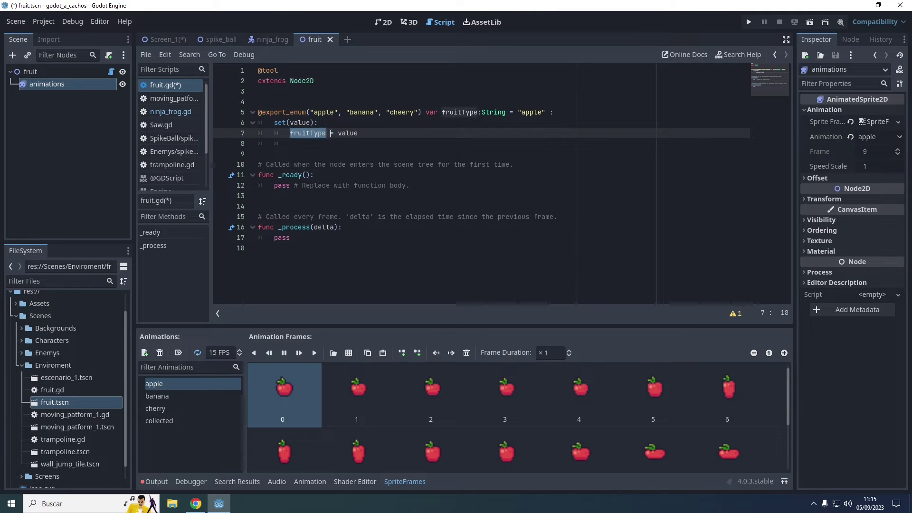
click(363, 133)
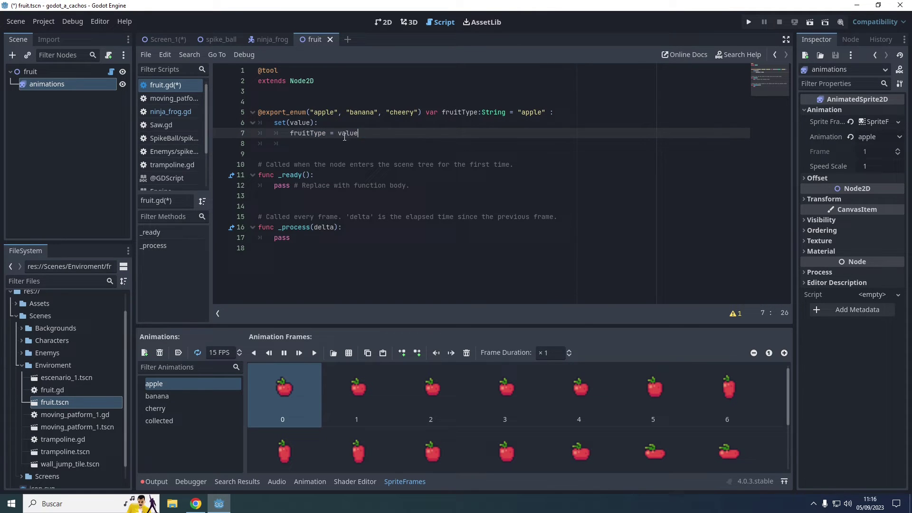
click(302, 143)
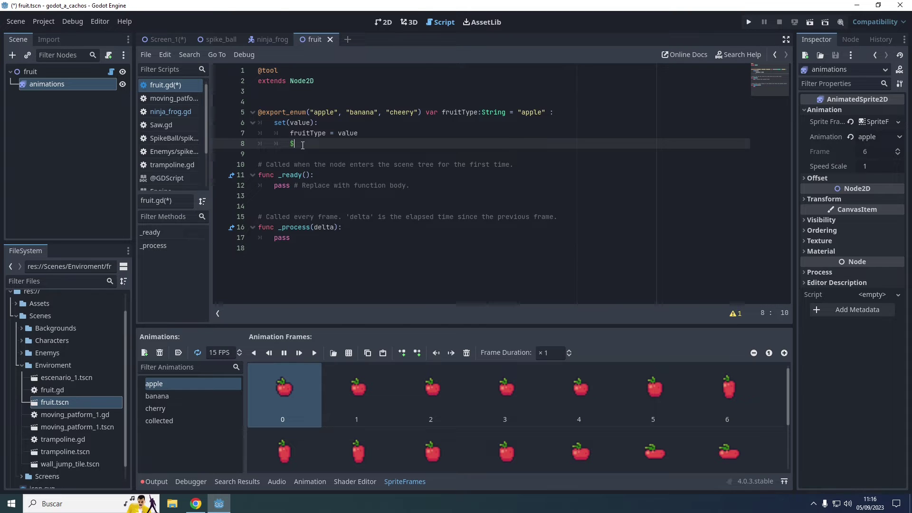
text($animations.animation)
text( =)
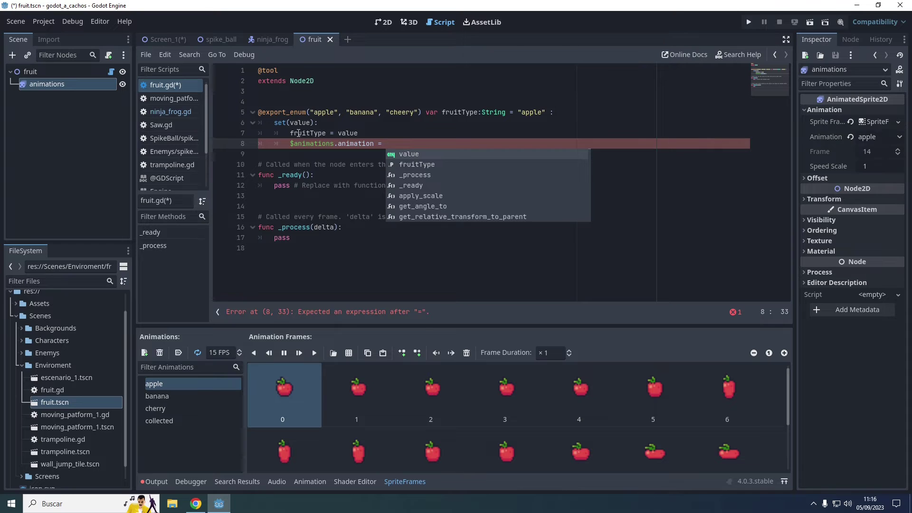
text(fr)
key(Return)
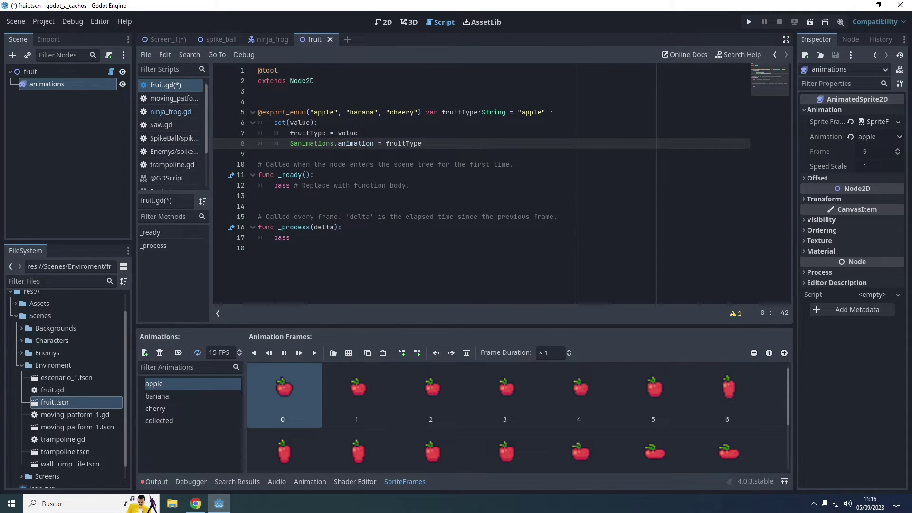
click(311, 112)
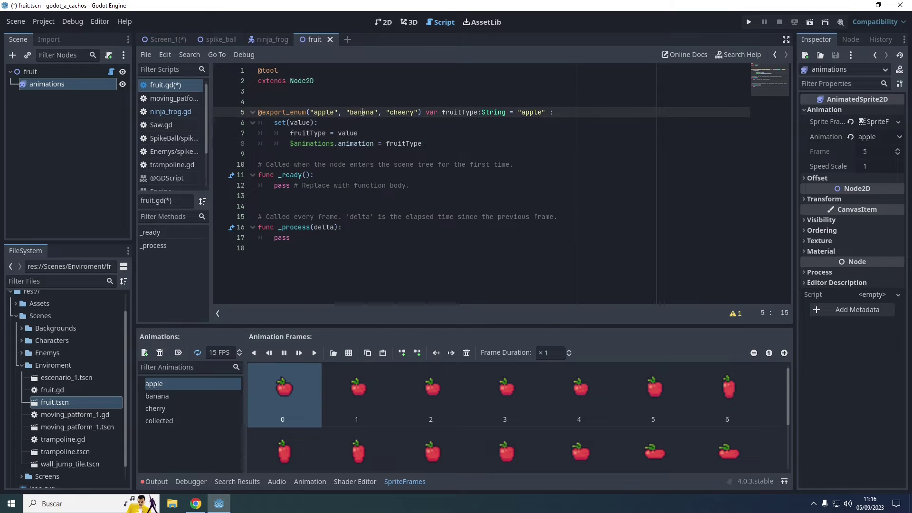
double_click(361, 112)
double_click(402, 112)
- Save the fruit scene with Ctrl+S
click(46, 85)
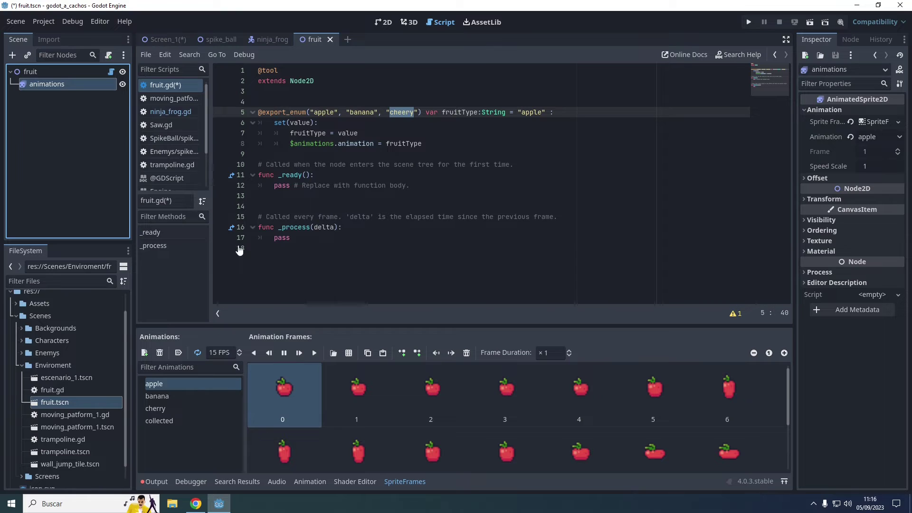
click(364, 134)
key(ctrl+s)
- In Screen_1, reset the fruit to apple, then switch it to cheery to see the sprite swap
click(161, 39)
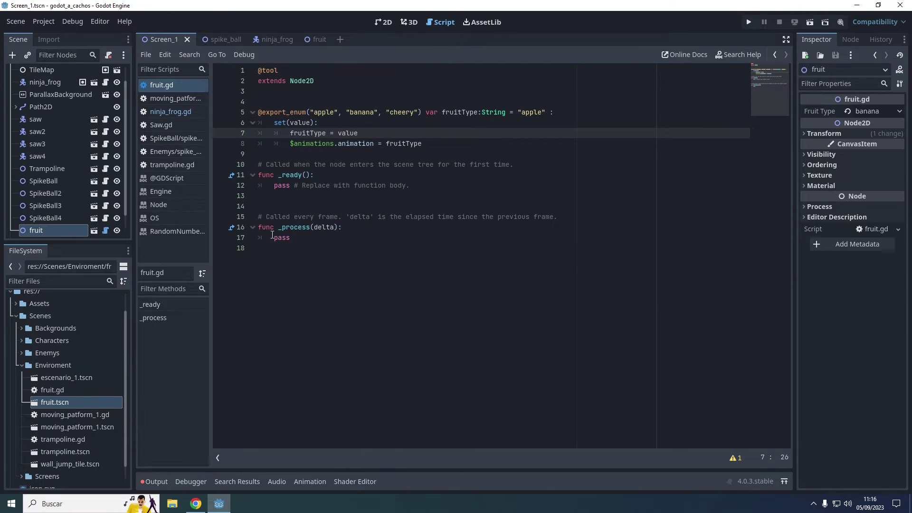
key(ctrl+F1)
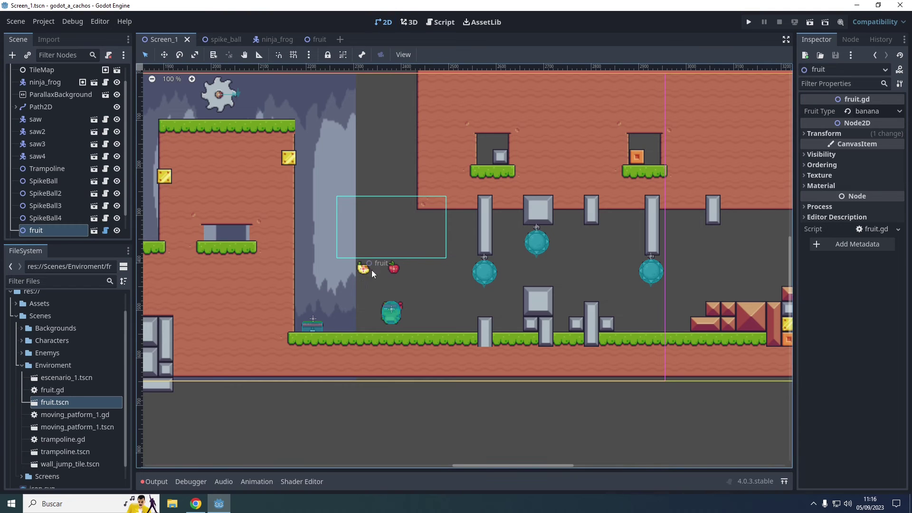
click(848, 111)
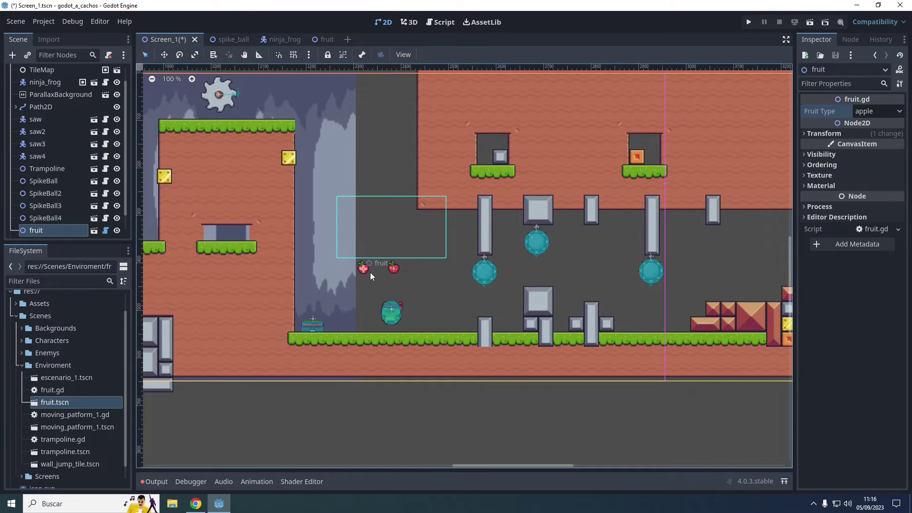
click(878, 111)
click(870, 134)
click(321, 39)
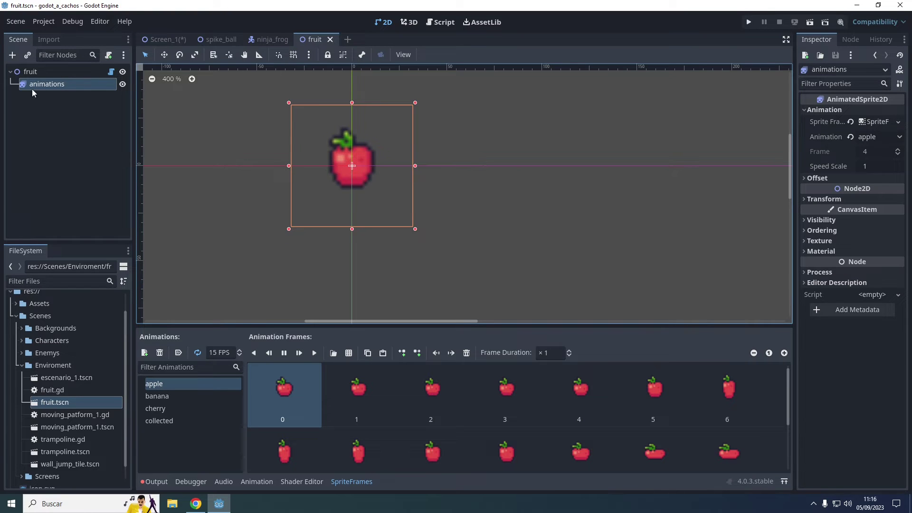
click(447, 23)
click(399, 112)
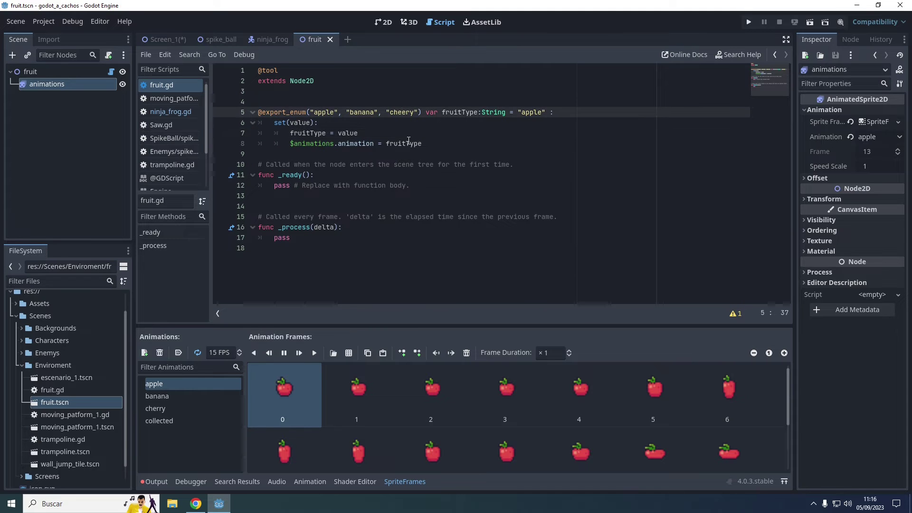
- Switch the level fruit to banana, then back to apple, and return to the fruit scene
click(164, 39)
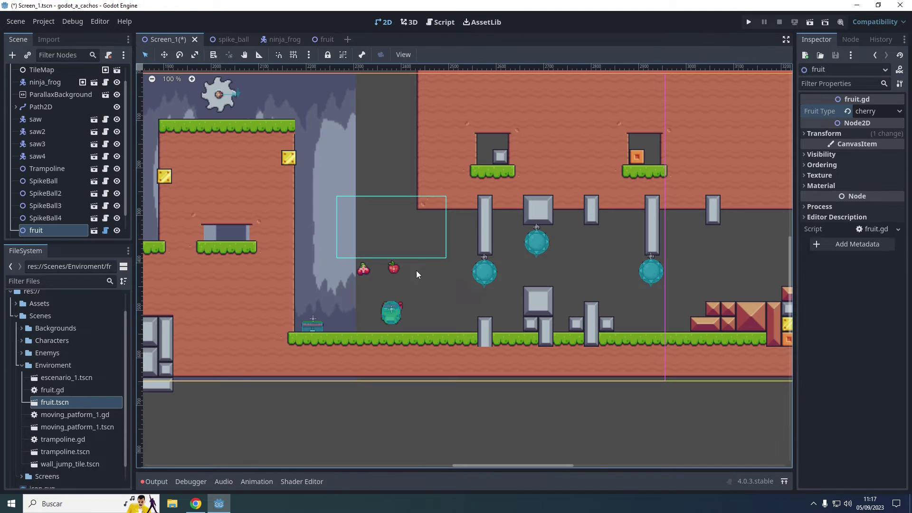
click(878, 112)
click(868, 138)
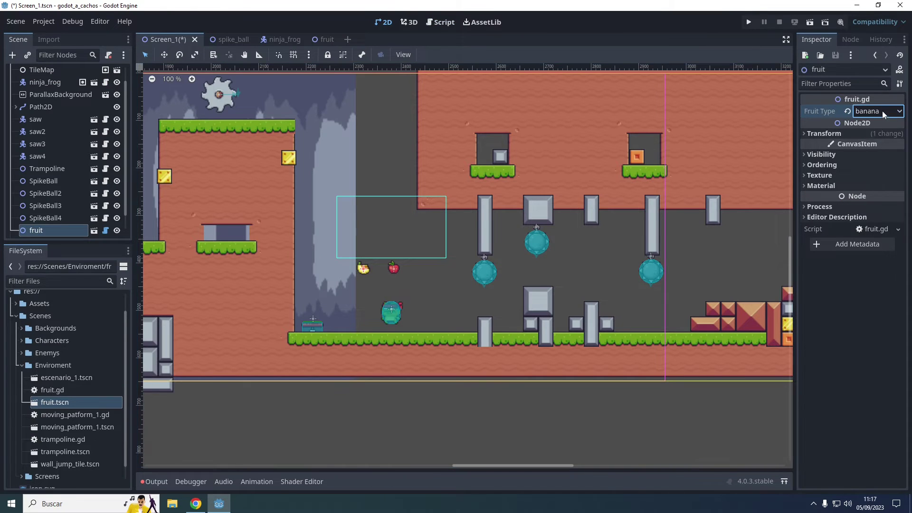
click(882, 110)
click(873, 125)
click(399, 282)
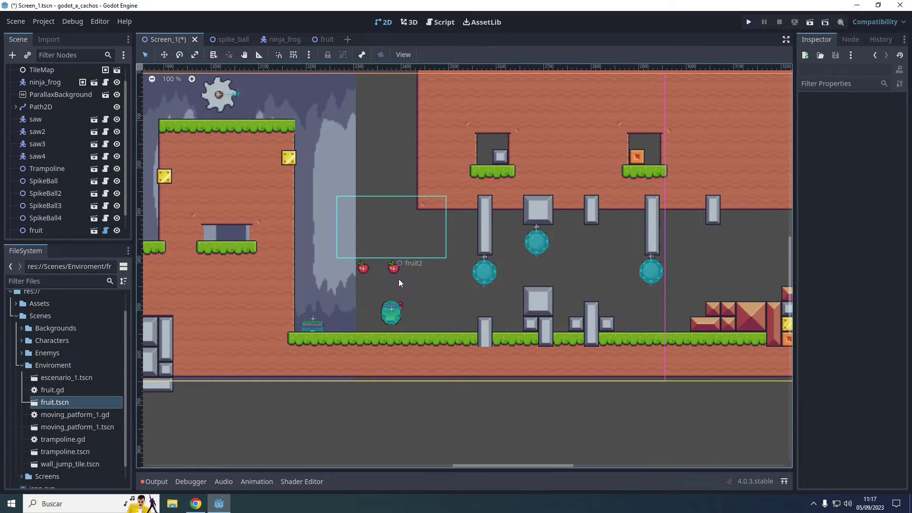
click(317, 39)
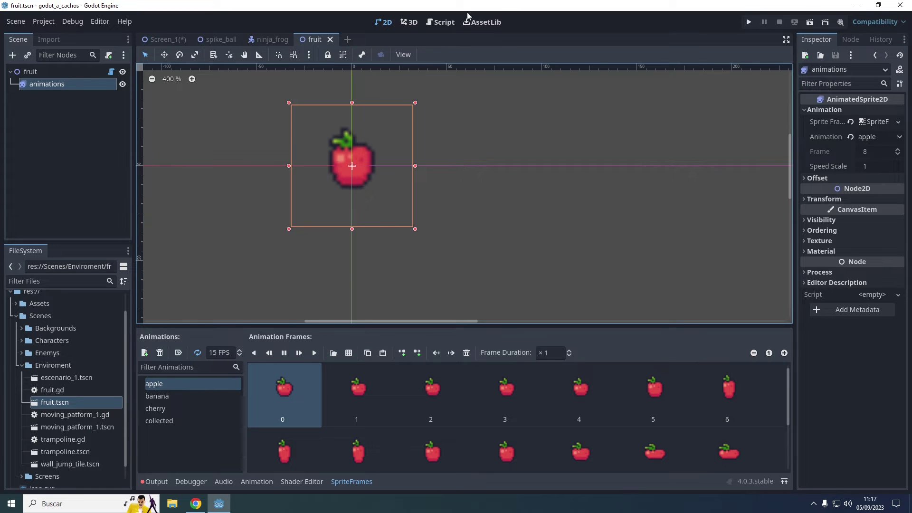
- In fruit.gd, add $animations.play(fruitType) to the fruitType setter
click(441, 23)
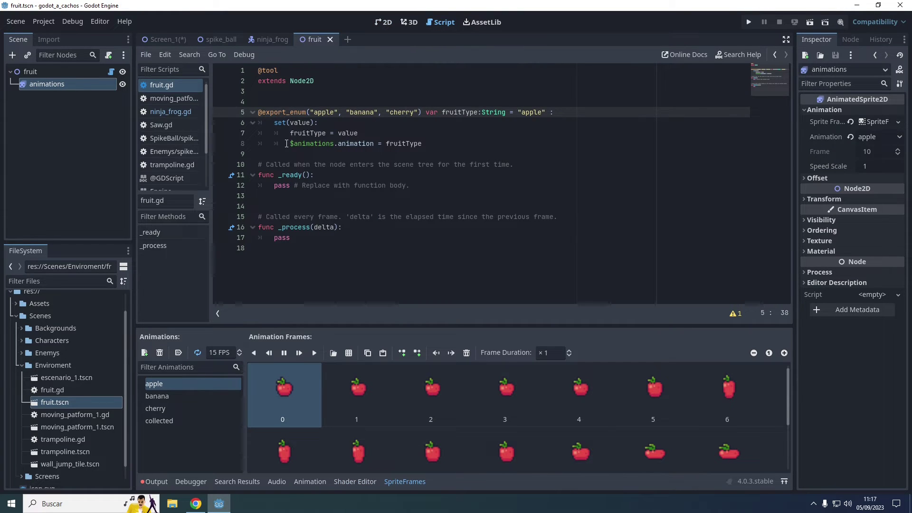
key(Down)
key(Down)
key(Tab)
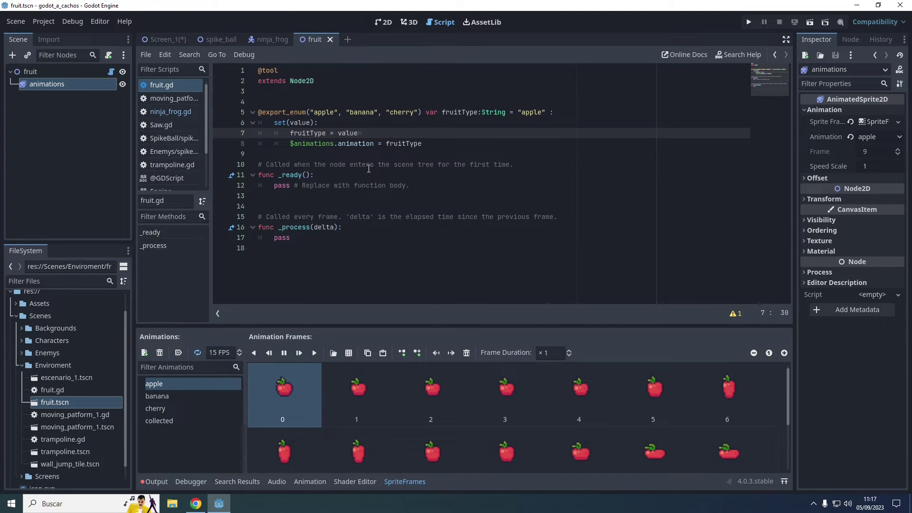
key(Return)
text($)
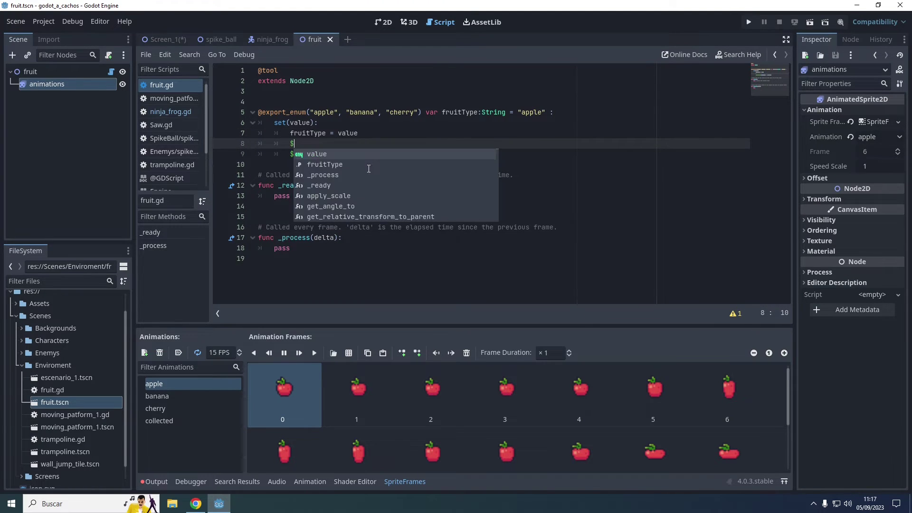
text(anim)
key(Return)
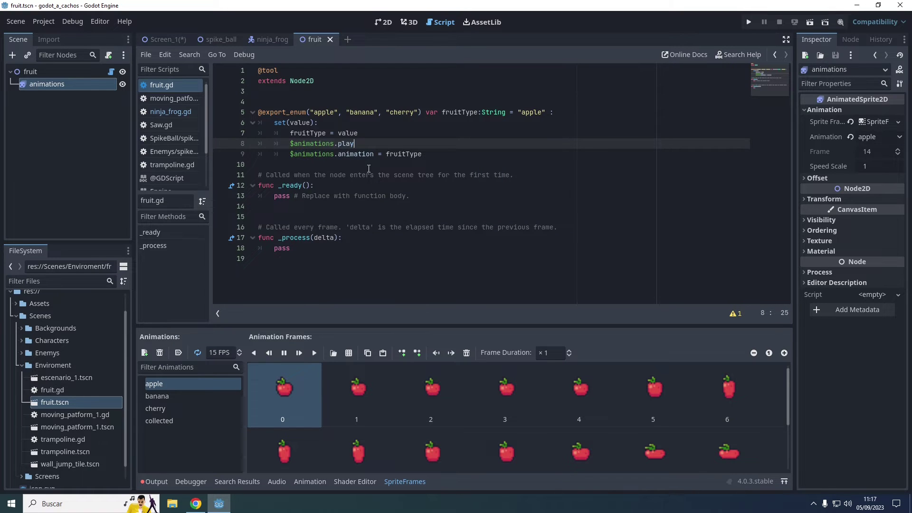
text(.play(fr)
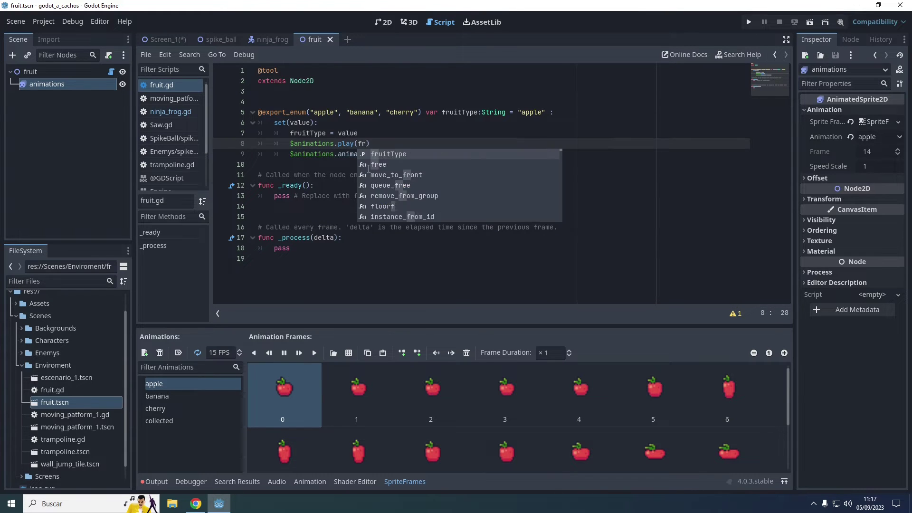
key(Return)
- Comment out the old animation assignment with Ctrl+K and return to Screen_1 in 2D
key(Down)
key(Home)
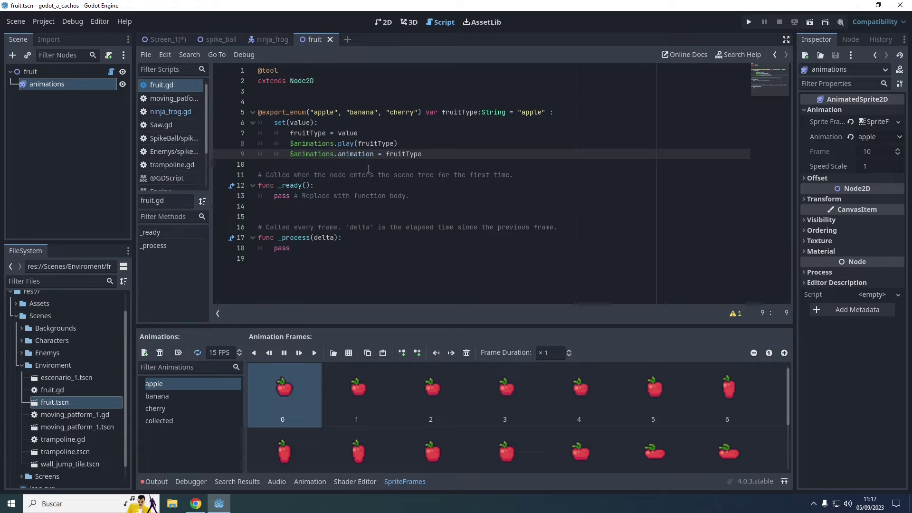
key(ctrl+k)
click(151, 39)
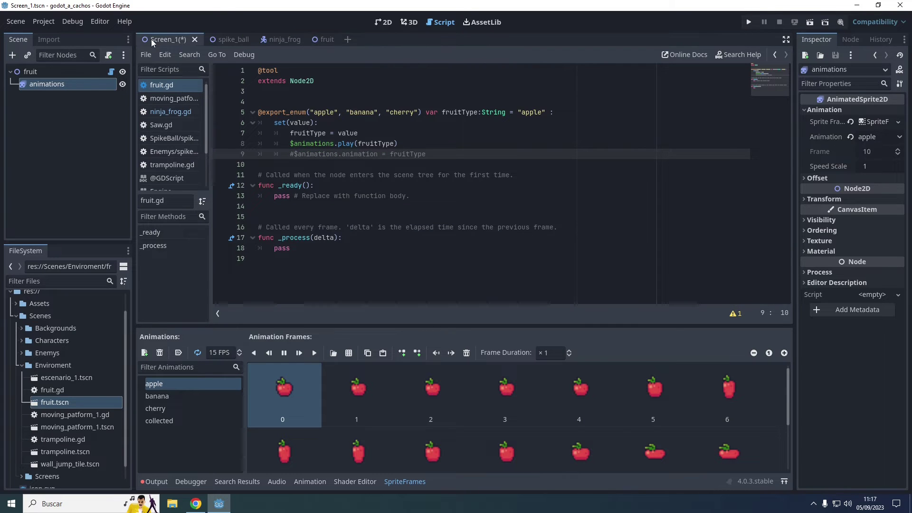
click(386, 22)
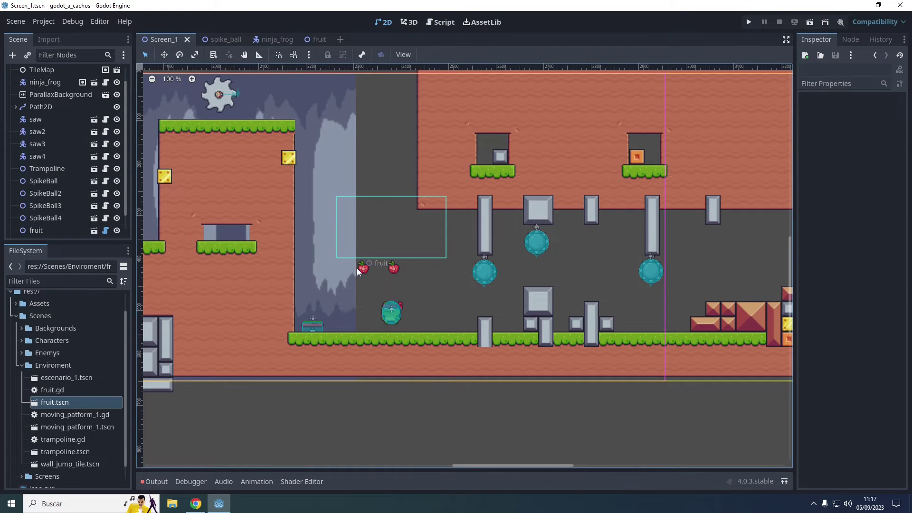
- Cycle the level fruit's Fruit Type through banana and cherry to apple, then open fruit.tscn
click(44, 231)
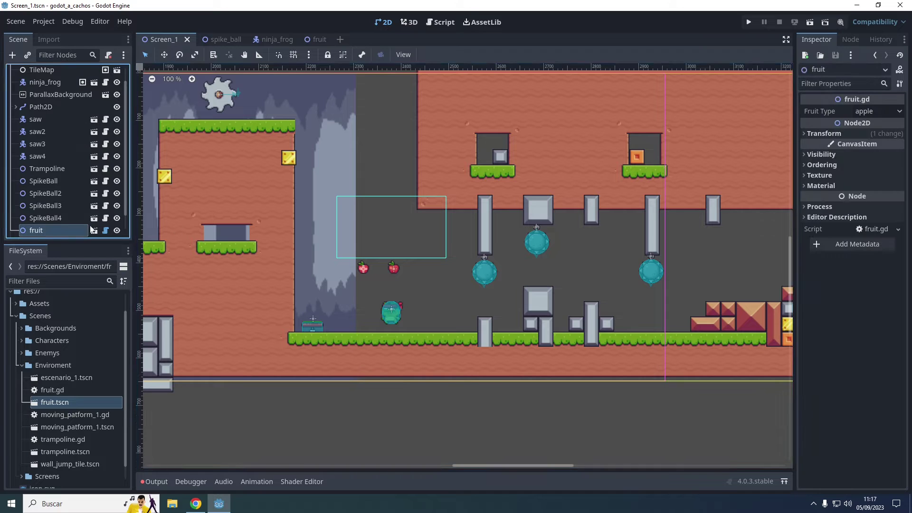
click(883, 111)
click(868, 138)
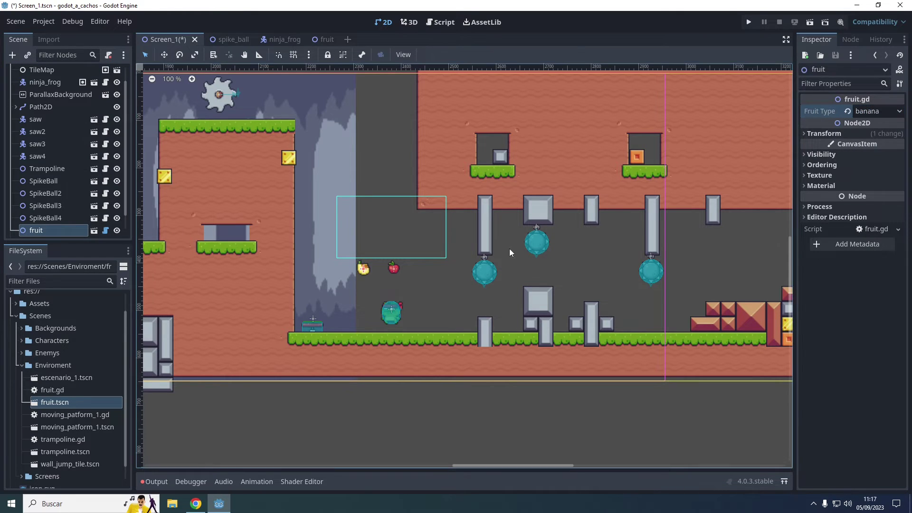
click(871, 109)
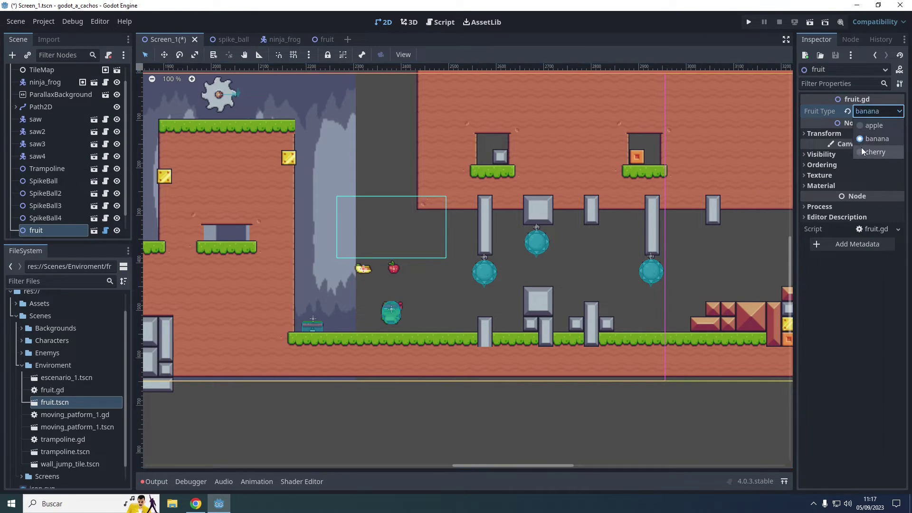
click(875, 153)
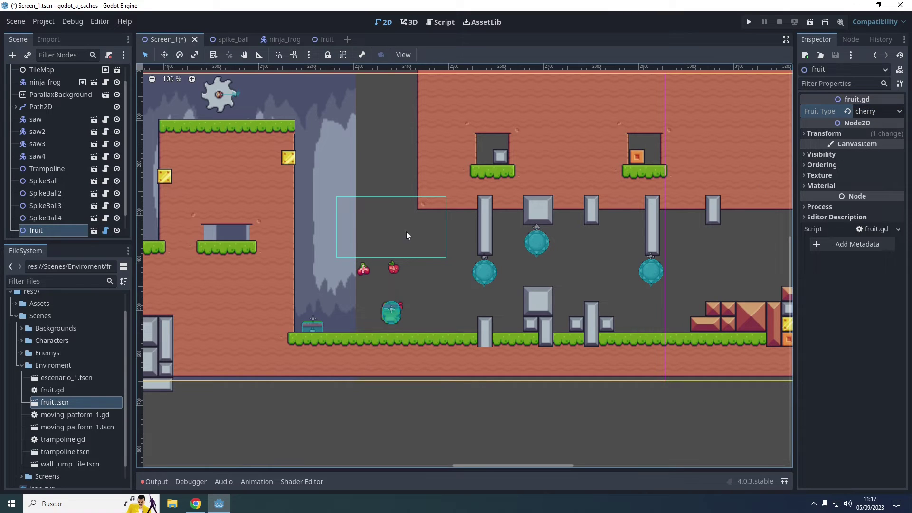
click(886, 111)
click(860, 126)
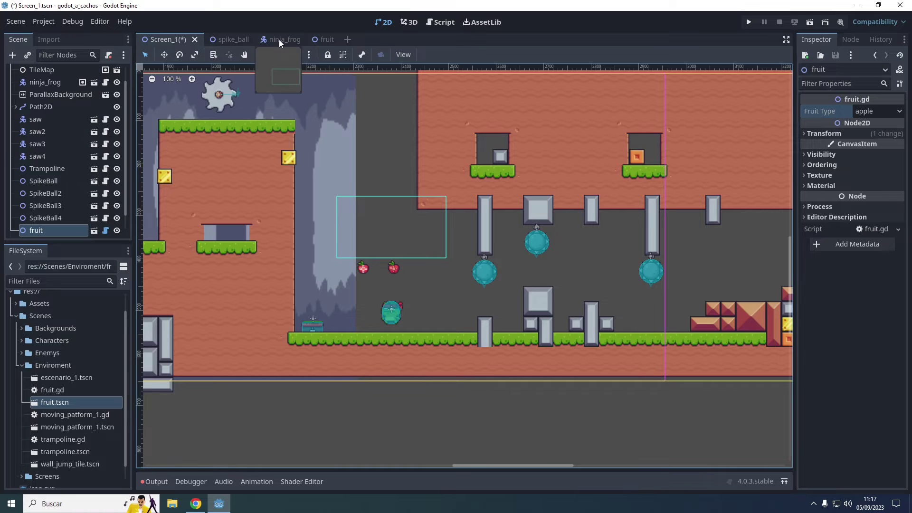
click(324, 39)
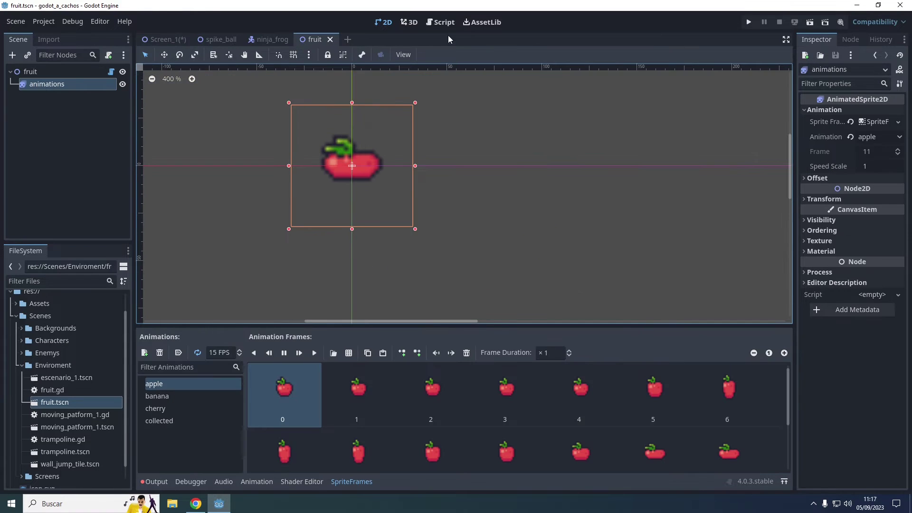
- Delete the setter's play line and uncomment the $animations.animation = fruitType assignment
click(441, 22)
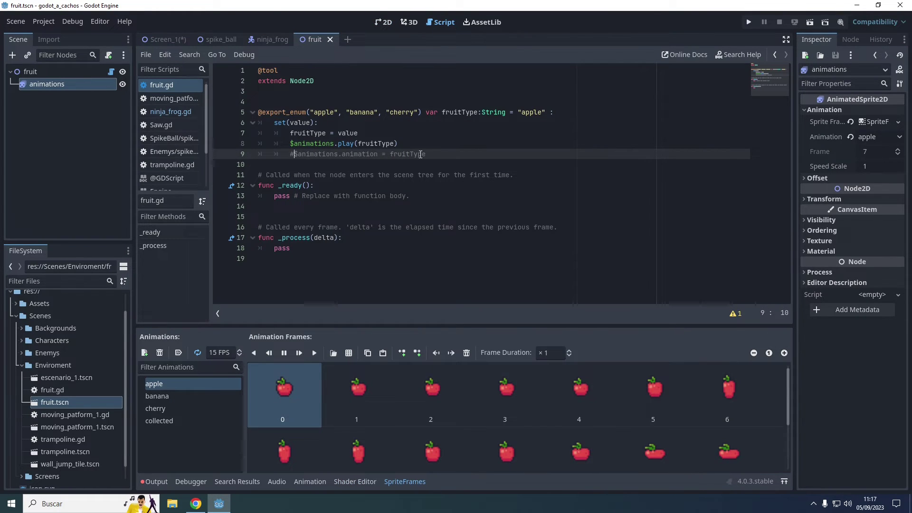
key(BackSpace)
key(Up)
key(ctrl+shift+k)
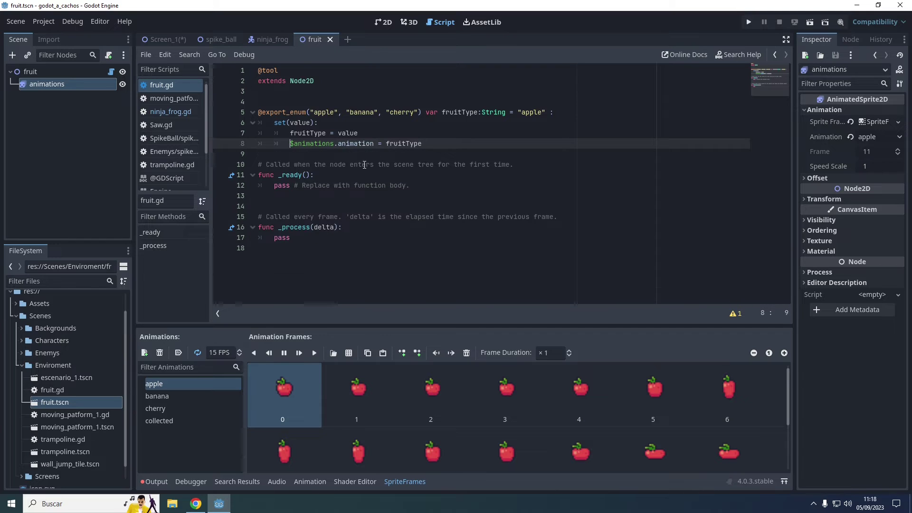
- Replace pass in _ready with $animations.play(fruitType)
click(318, 173)
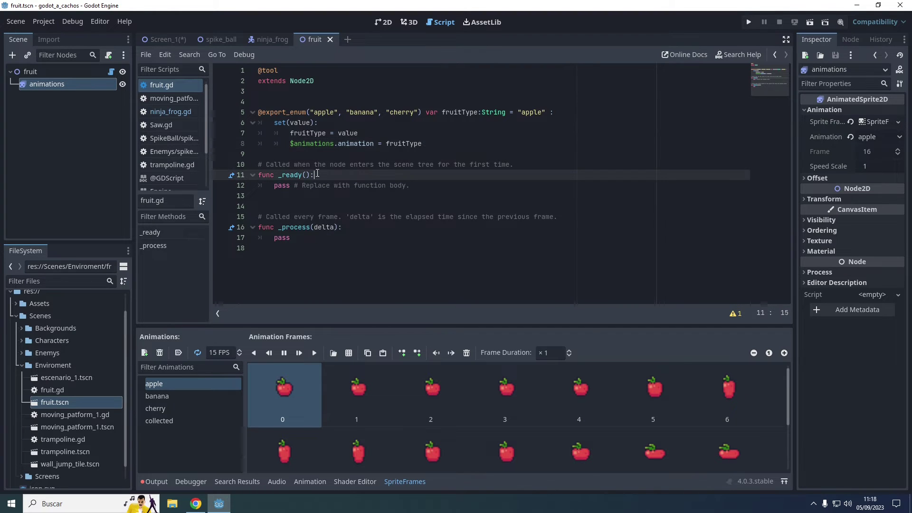
key(Down)
key(End)
key(shift+Home)
key(BackSpace)
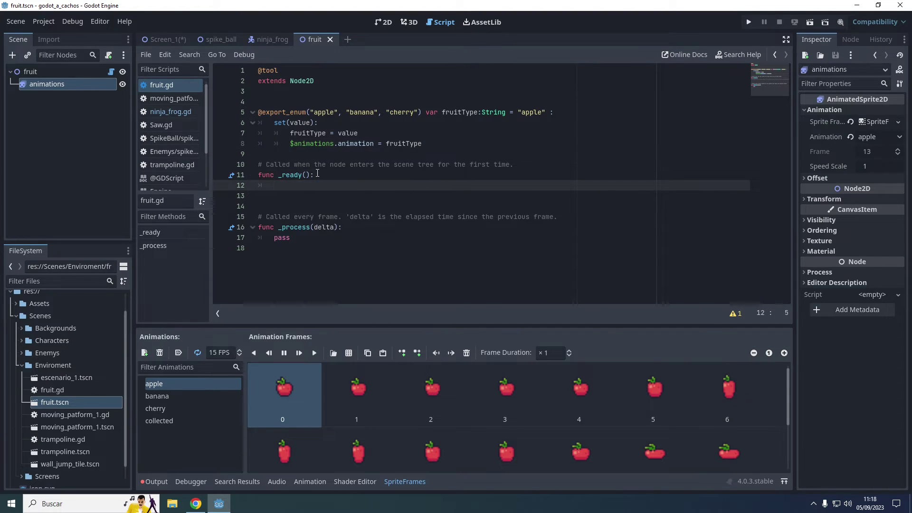
text($ani)
key(Return)
text(.play)
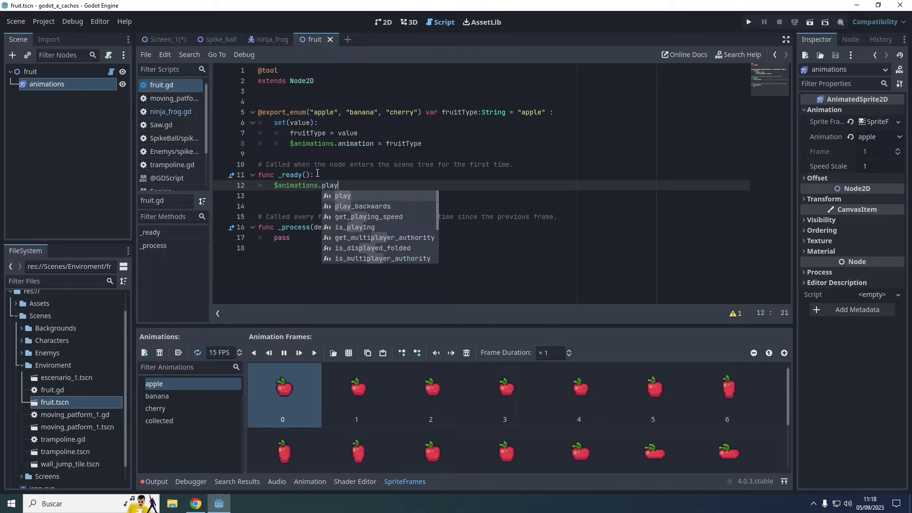
text((fr)
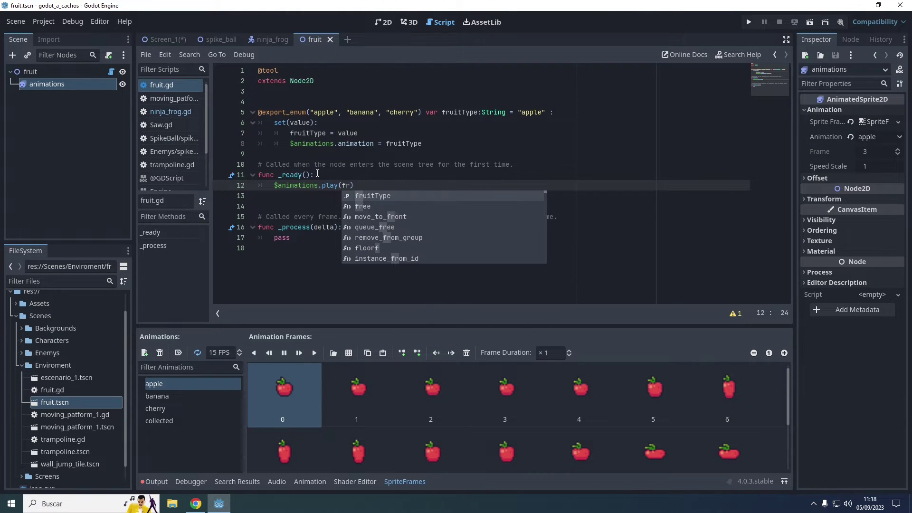
key(Return)
- Set the Screen_1 fruit's Fruit Type to banana, then start clearing the _ready play call
click(165, 39)
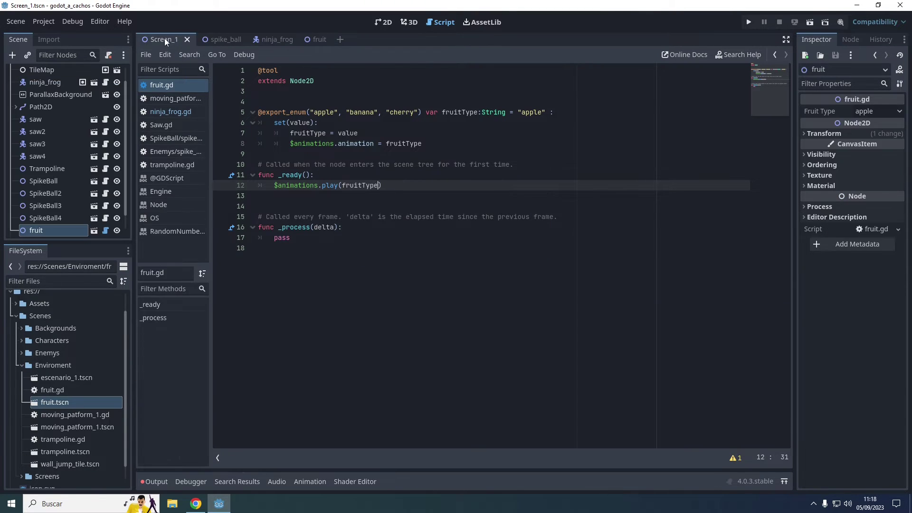
click(385, 23)
click(885, 110)
click(876, 132)
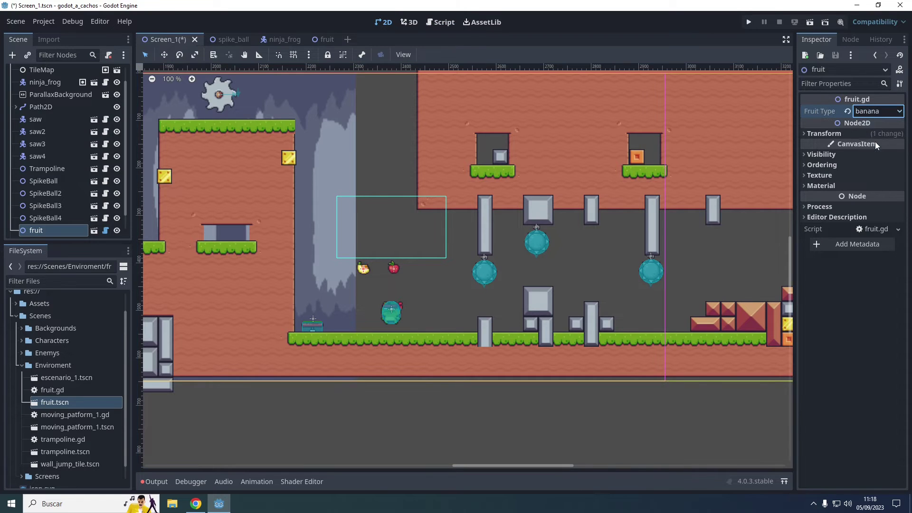
click(314, 38)
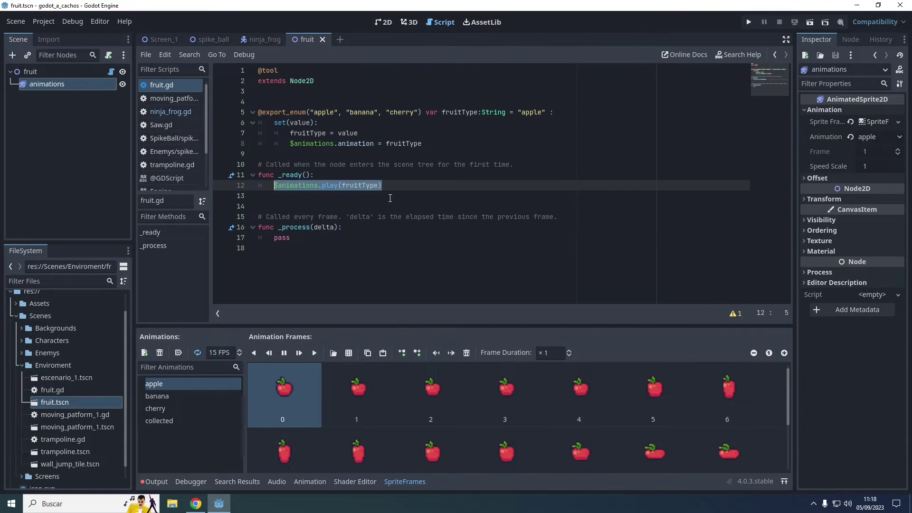
key(BackSpace)
- Rework line 12 of _ready so it calls $animations.play(fruitType)
text(pass)
click(166, 38)
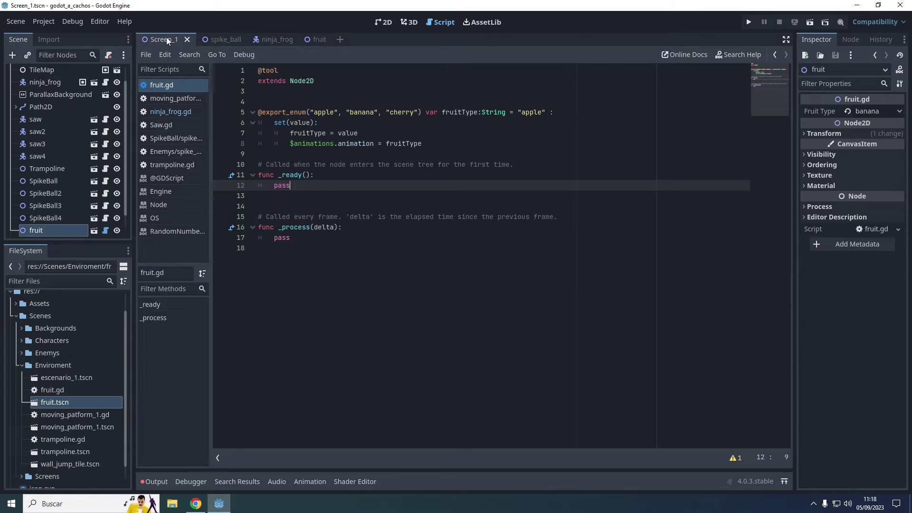
click(388, 21)
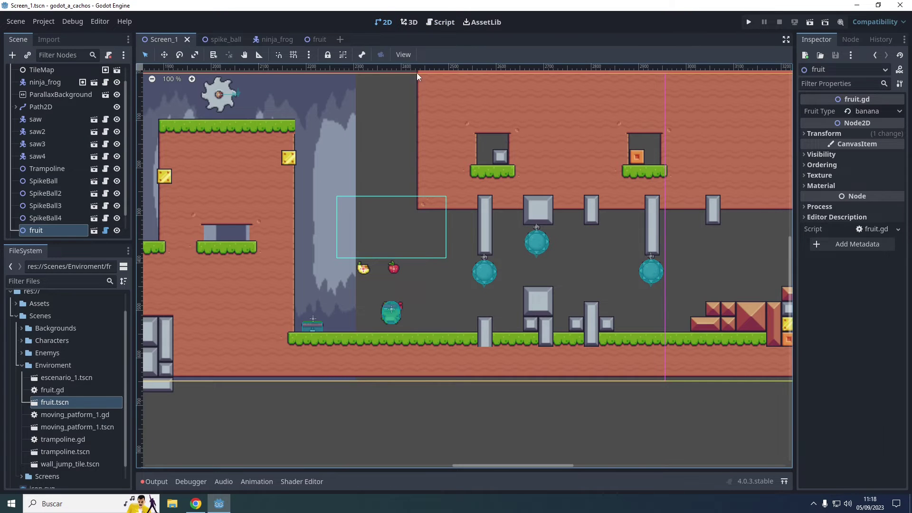
click(439, 22)
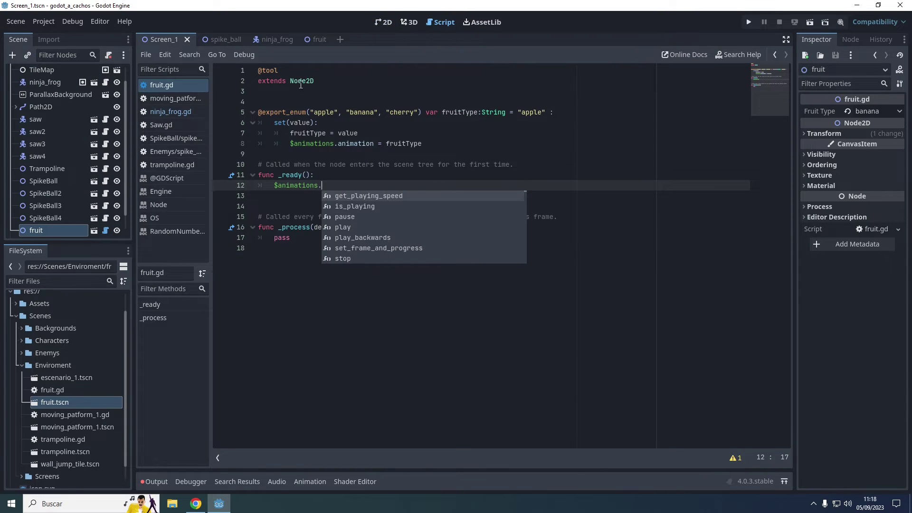
click(323, 185)
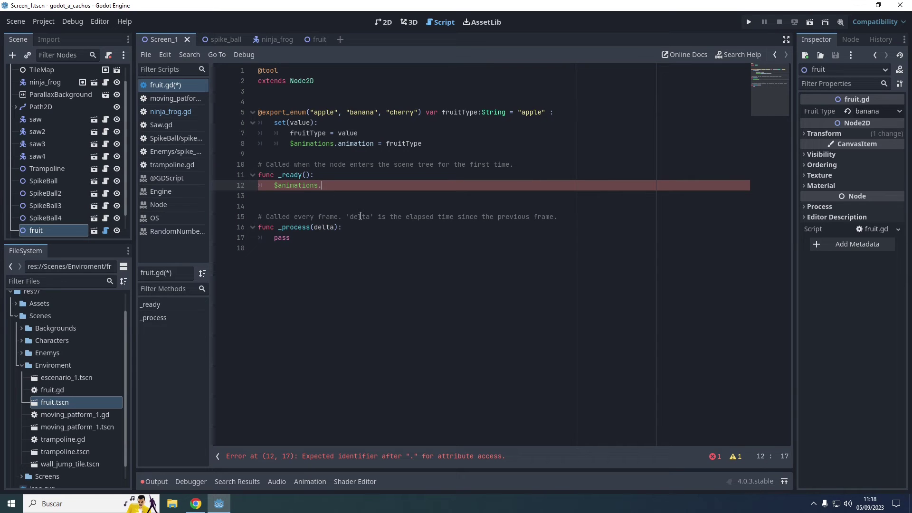
key(shift+Home)
key(End)
text(play()
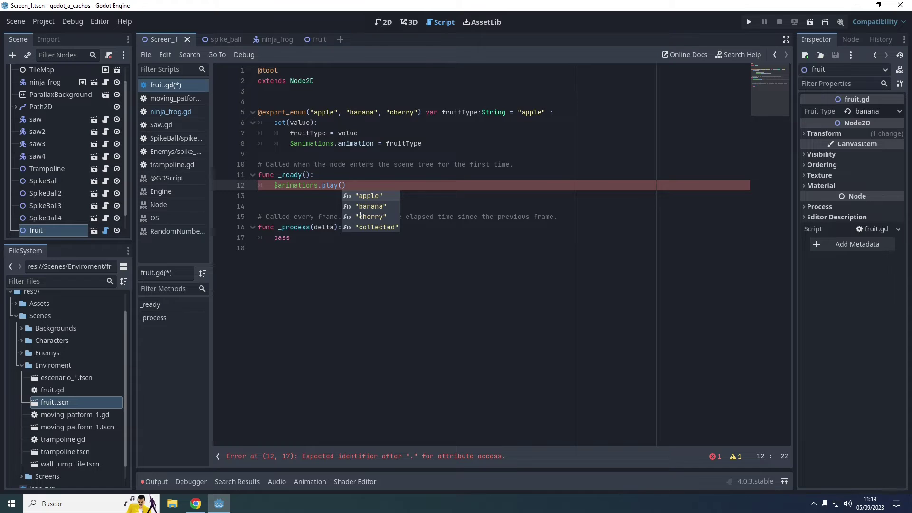
- Check the level fruit in the 2D view and reopen the fruit scene
click(359, 216)
key(ctrl+F1)
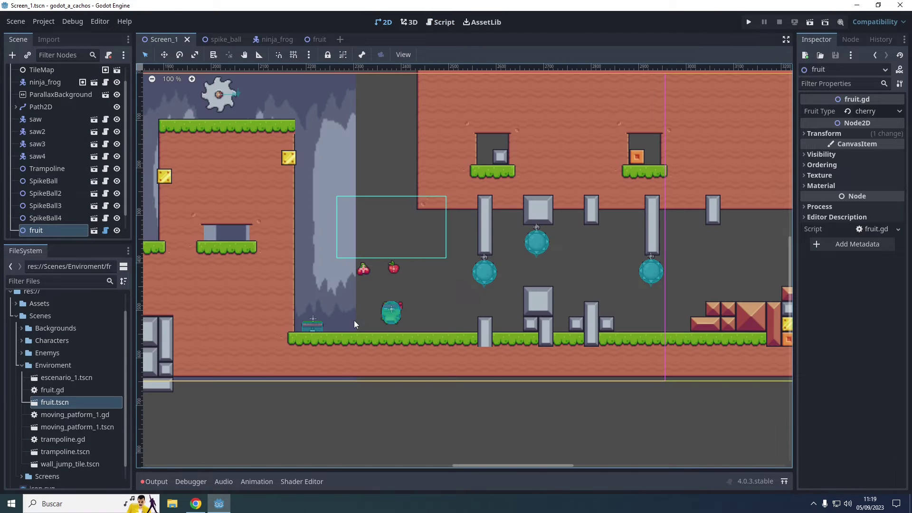
click(315, 39)
- Insert an Engine.is_editor_hint() line above the play call in _ready
click(445, 22)
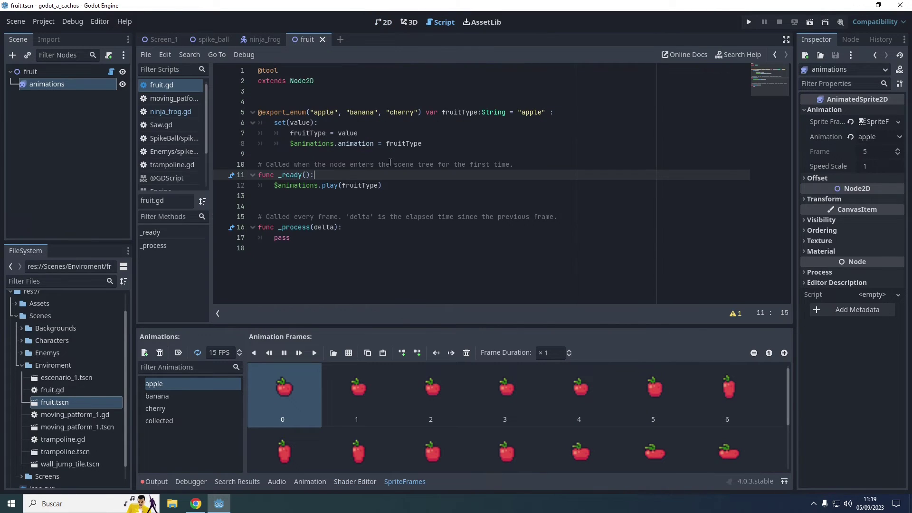
key(Return)
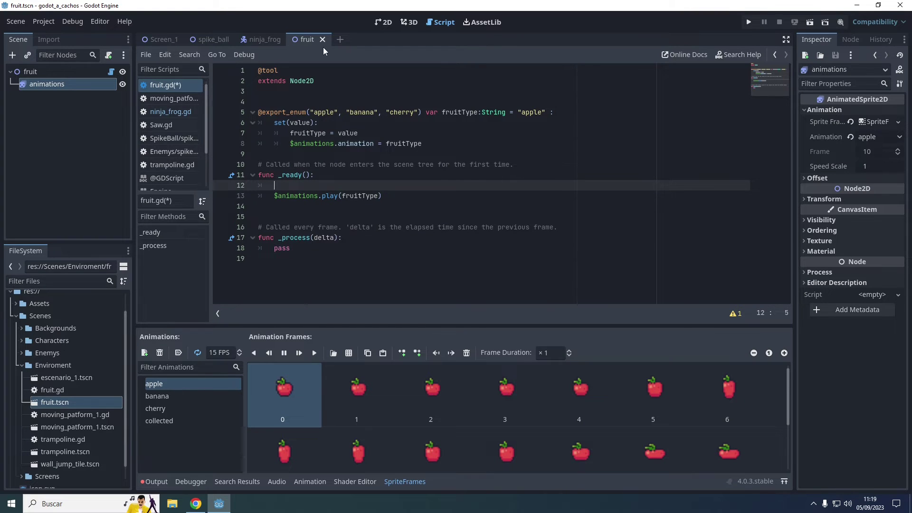
key(ctrl+Home)
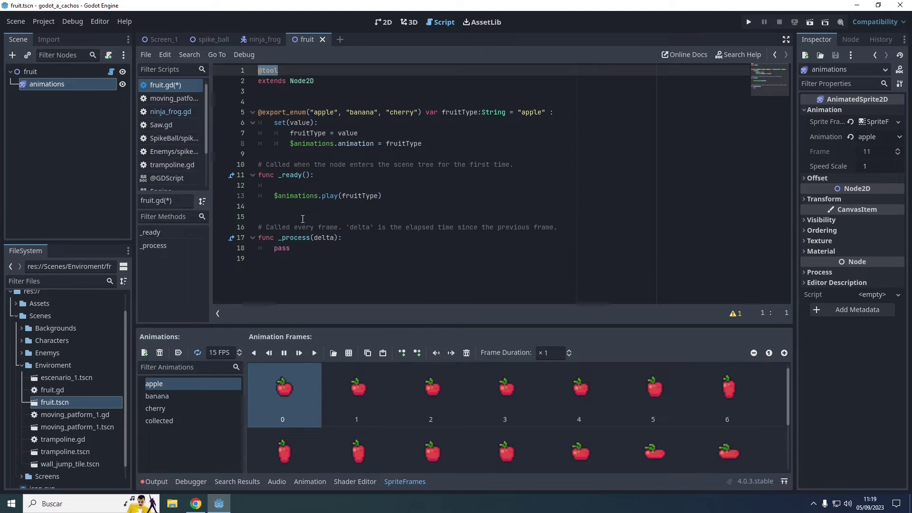
drag(274, 196, 412, 191)
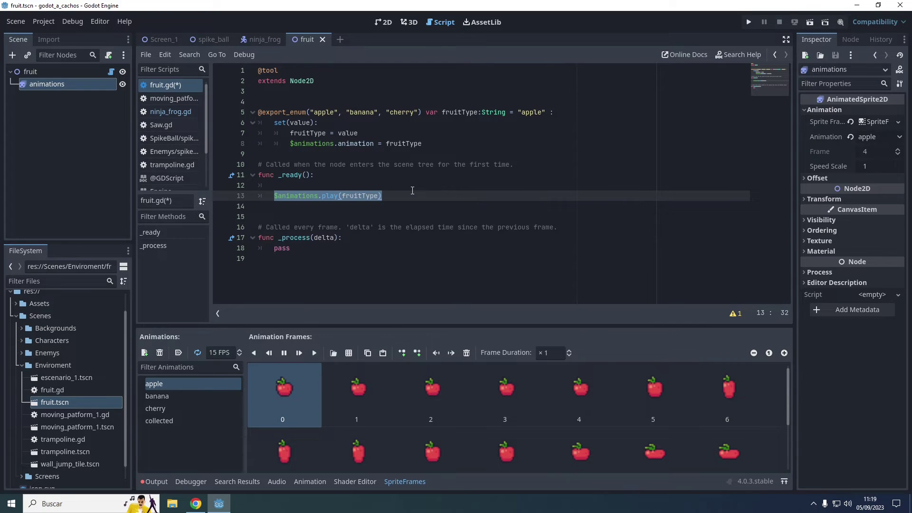
click(340, 185)
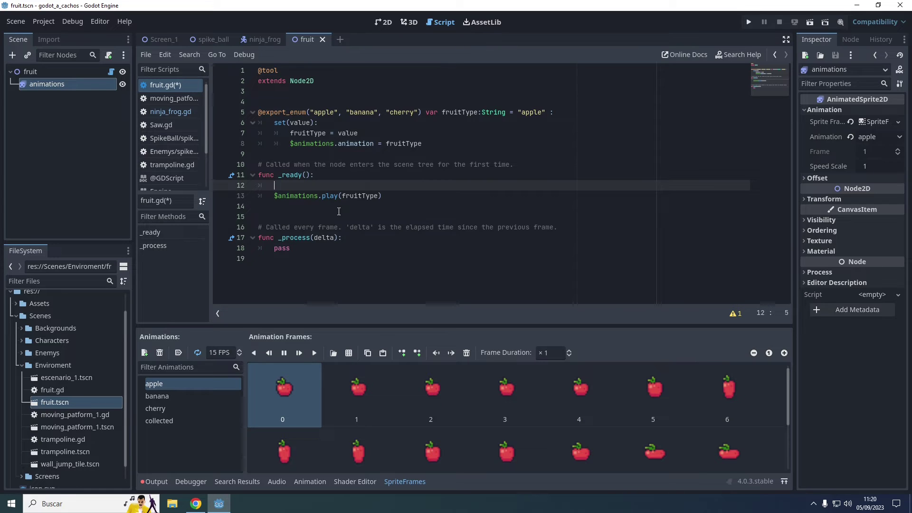
text(E)
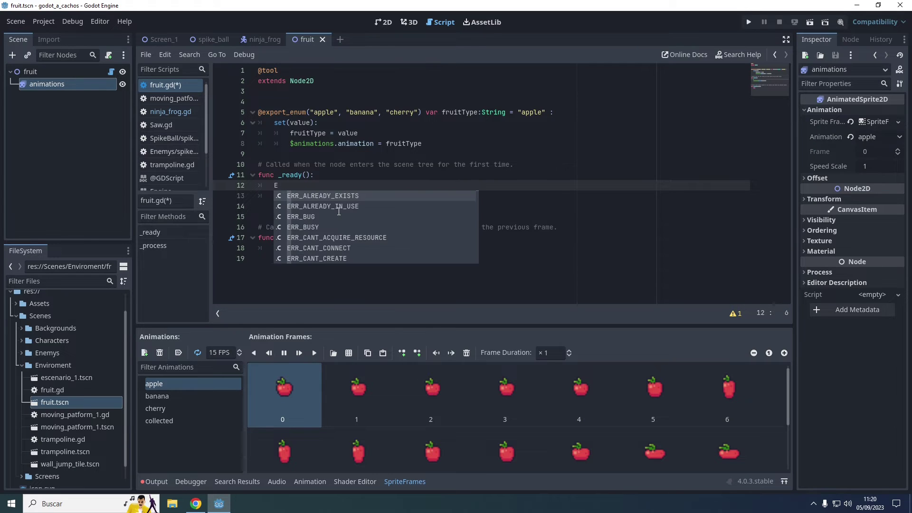
text(ngine.)
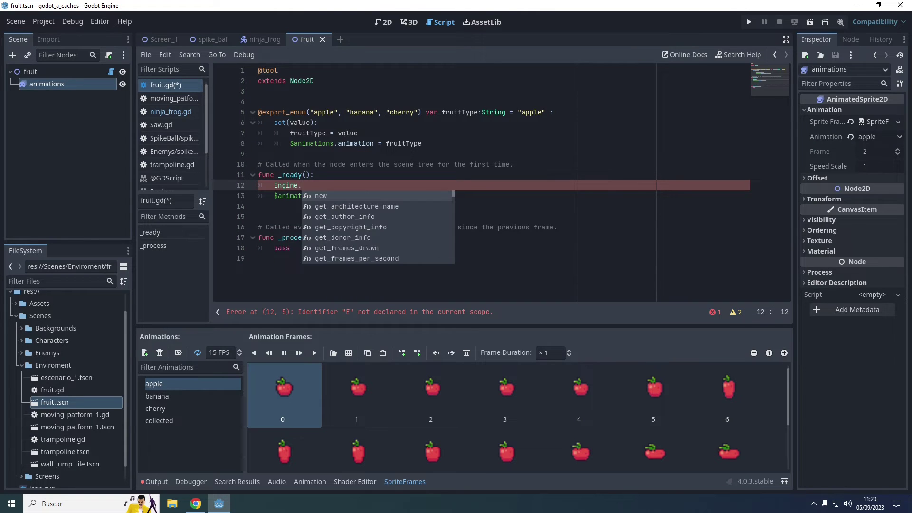
text(is)
key(Return)
- Make it 'if not Engine.is_editor_hint():', indent the play call under it, and save
key(shift+Home)
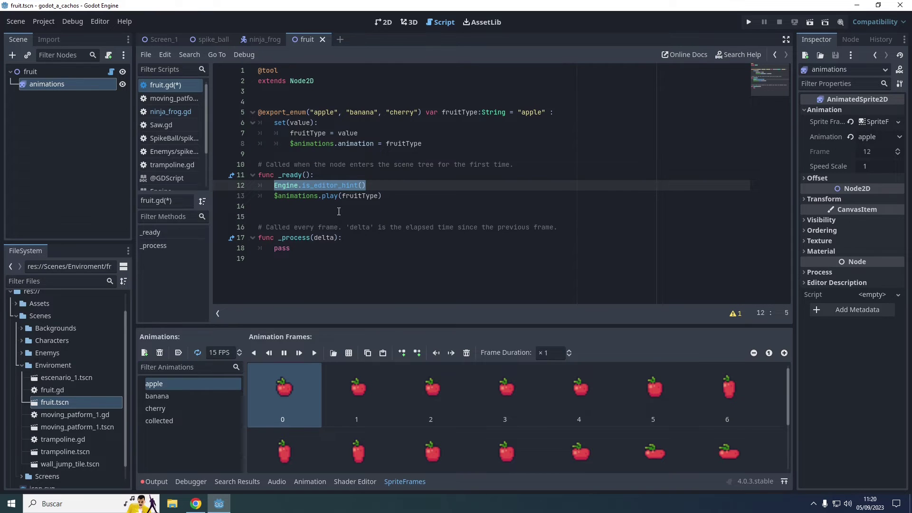
key(Home)
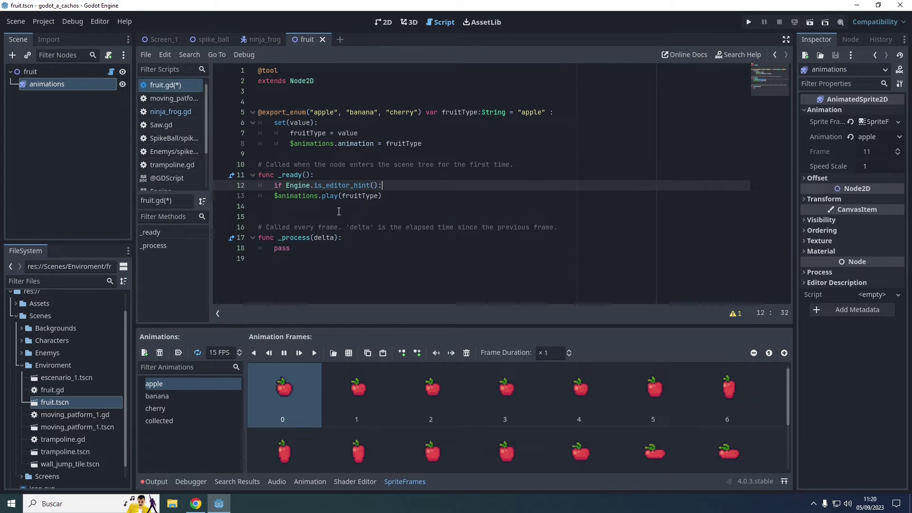
key(Return)
key(Up)
text(not)
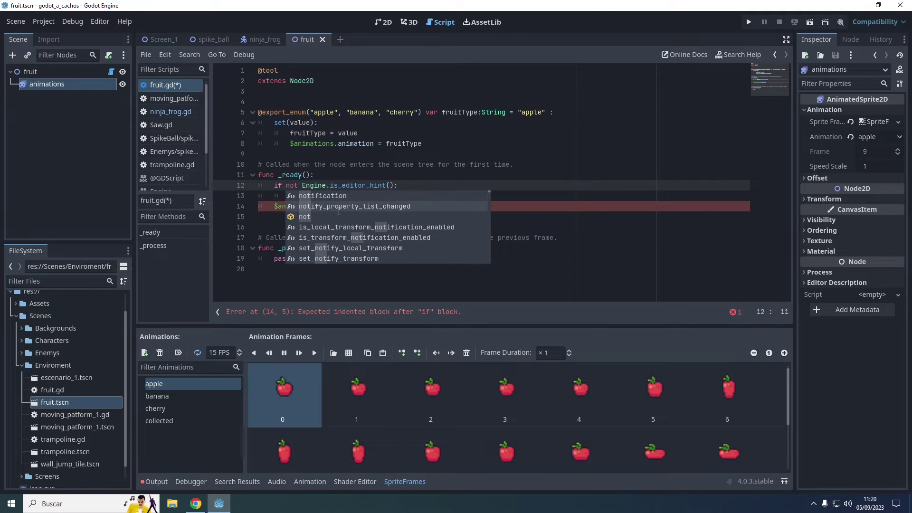
key(Escape)
key(Down)
key(Delete)
key(Delete)
key(Delete)
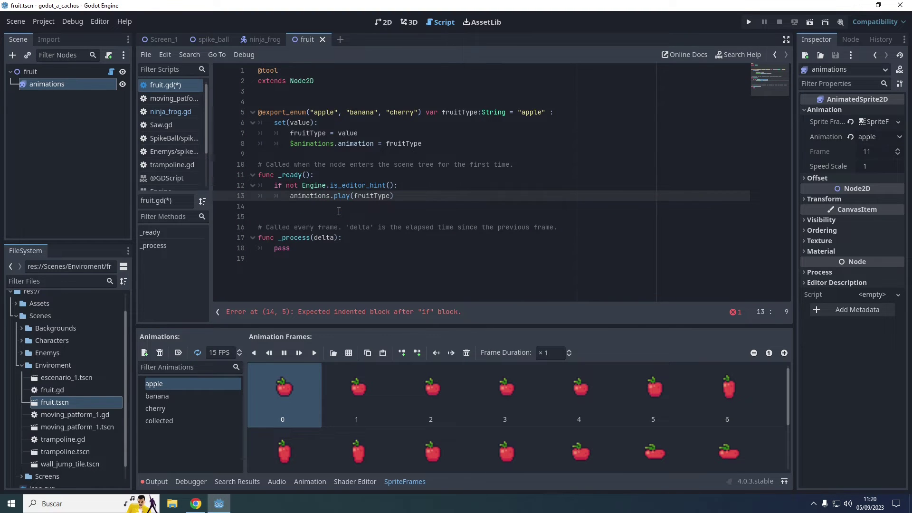
text($)
key(ctrl+s)
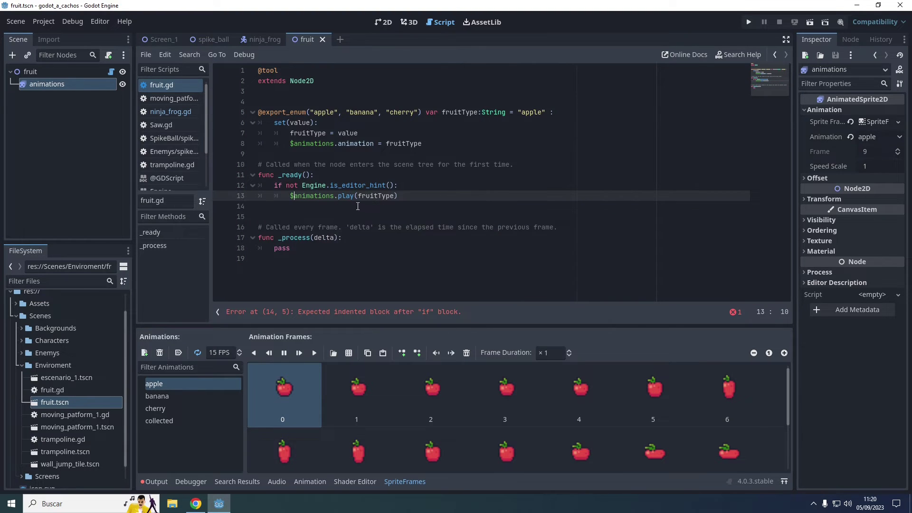
key(ctrl+Tab)
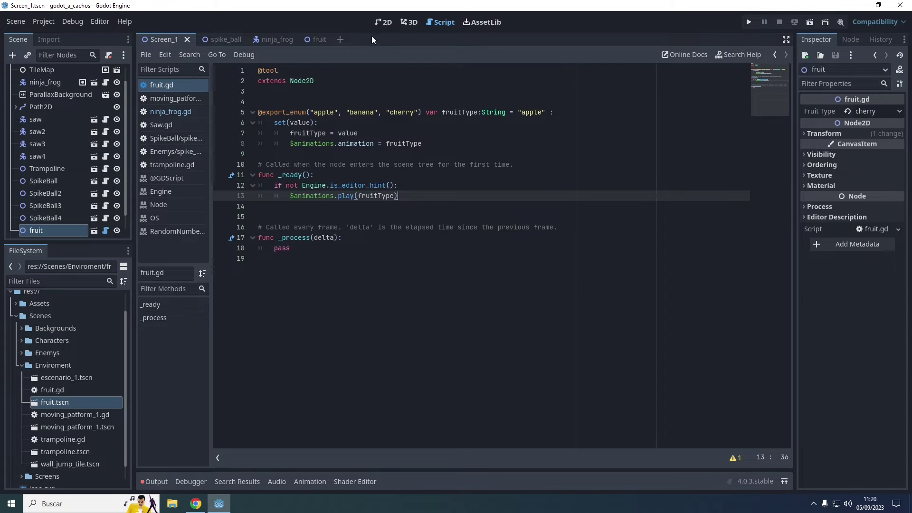
- Test-run Screen_1 with F5, stop, and set the fruit's Fruit Type to banana
click(384, 23)
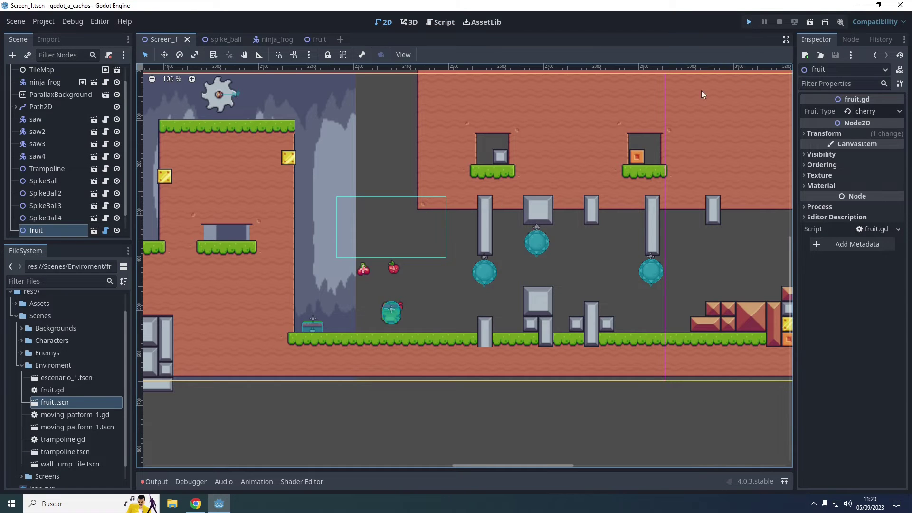
key(F5)
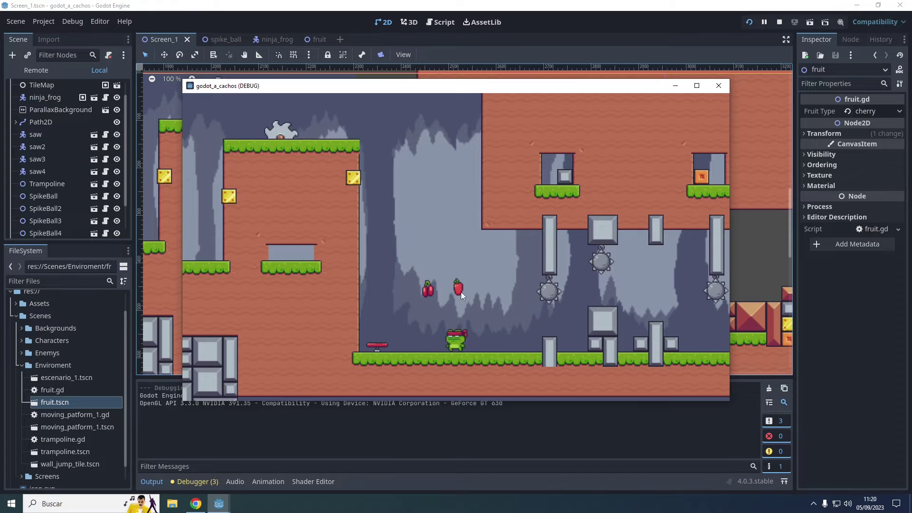
click(718, 85)
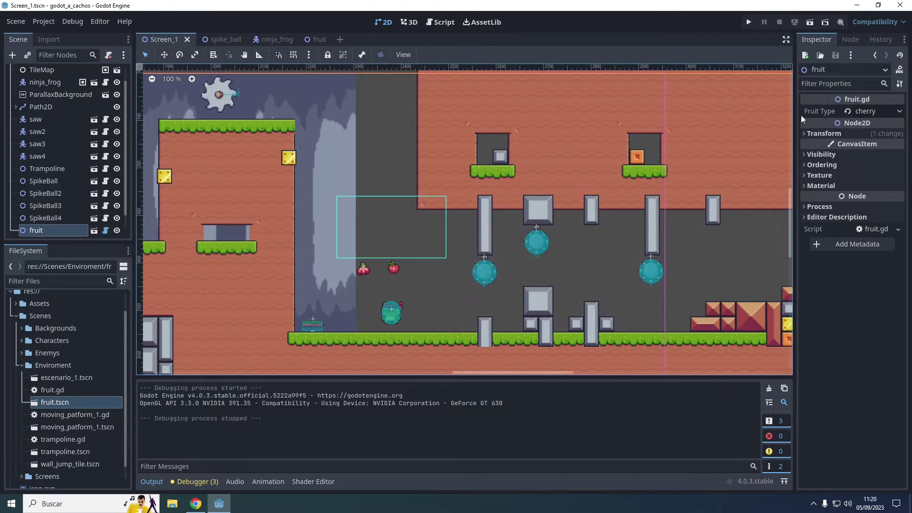
click(872, 112)
click(873, 138)
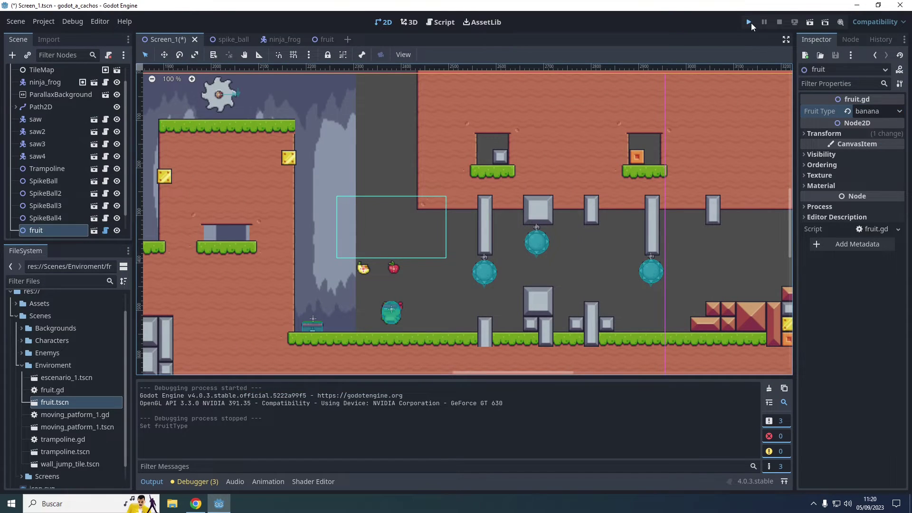
- Play again, move and jump the frog around the fruits, then stop with F8
click(748, 22)
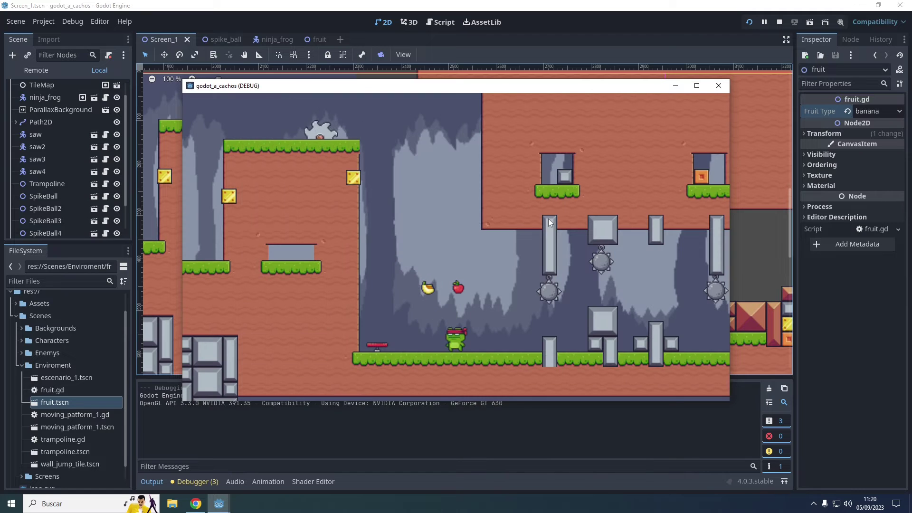
key(Right)
key(space)
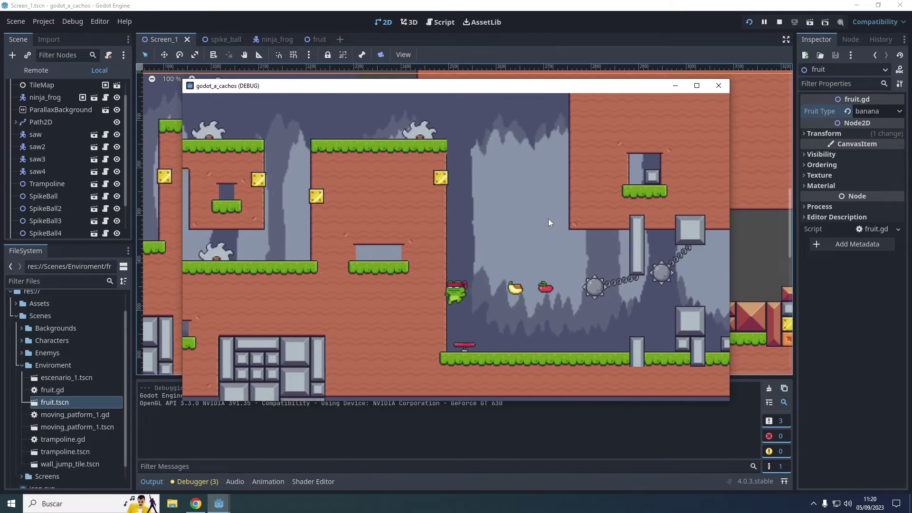
key(space)
key(Left)
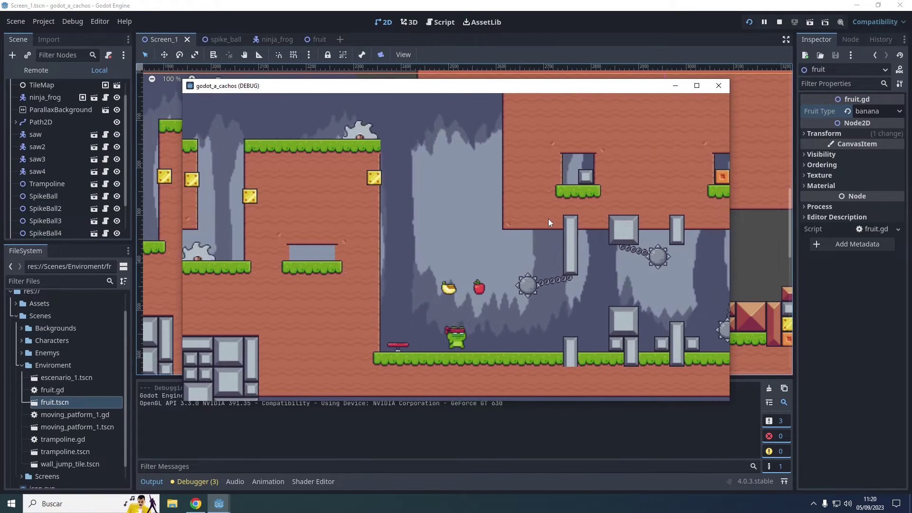
key(Left)
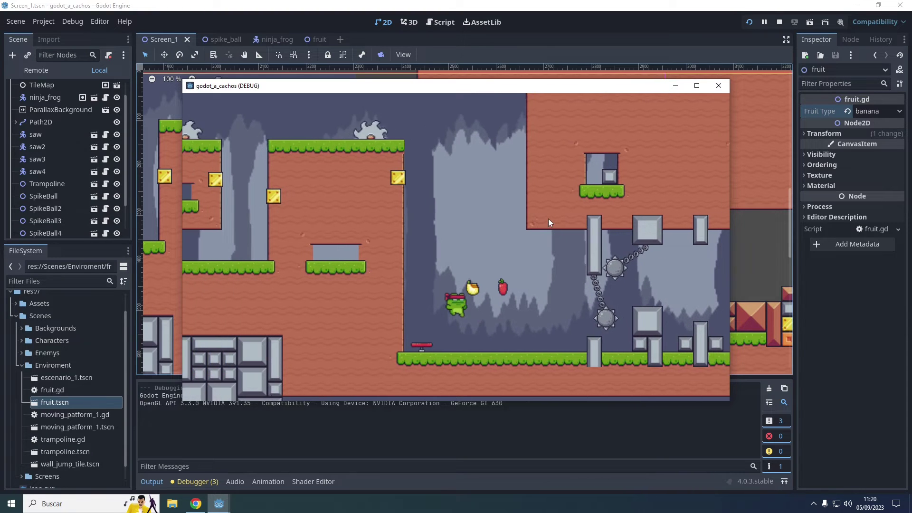
key(Right)
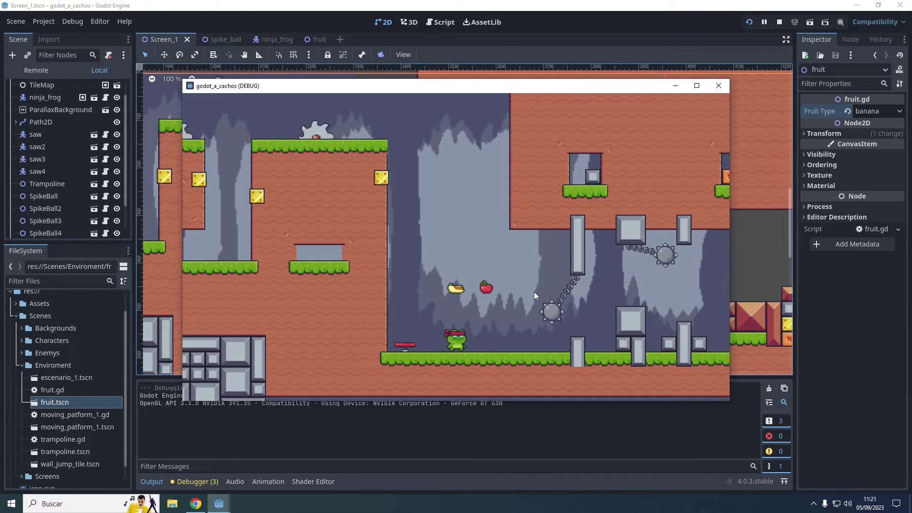
key(F8)
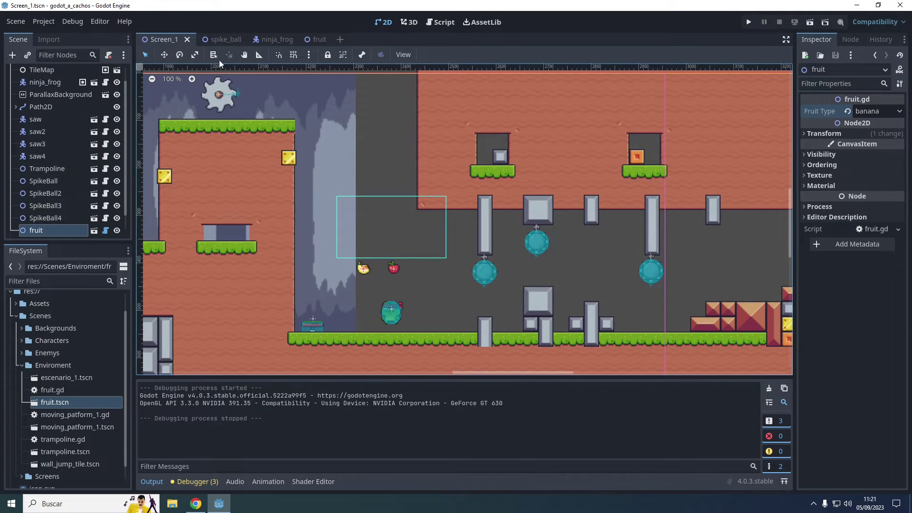
- Open fruit.tscn and delete the extra blank line after _ready in fruit.gd
click(94, 230)
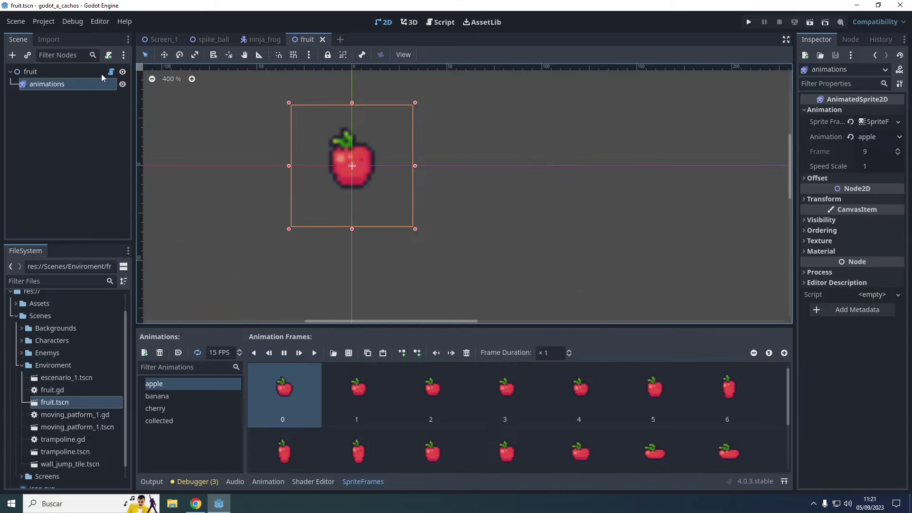
click(49, 72)
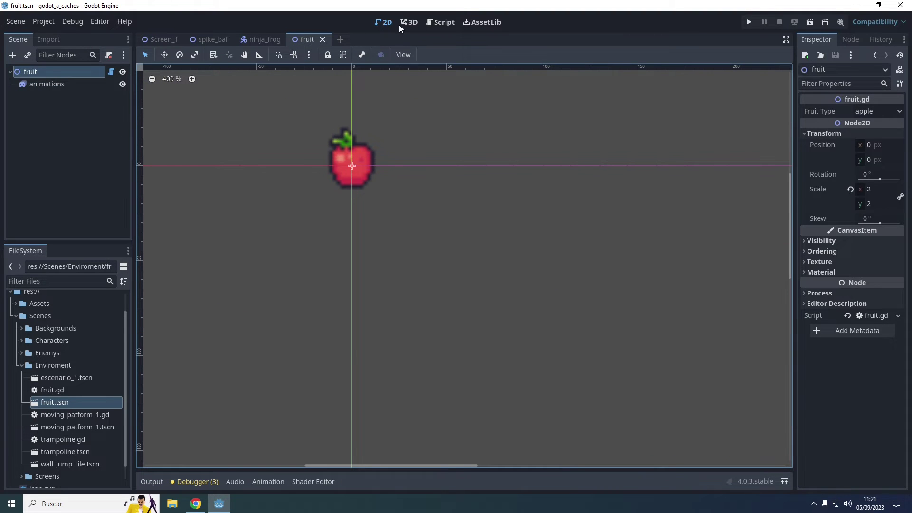
click(439, 22)
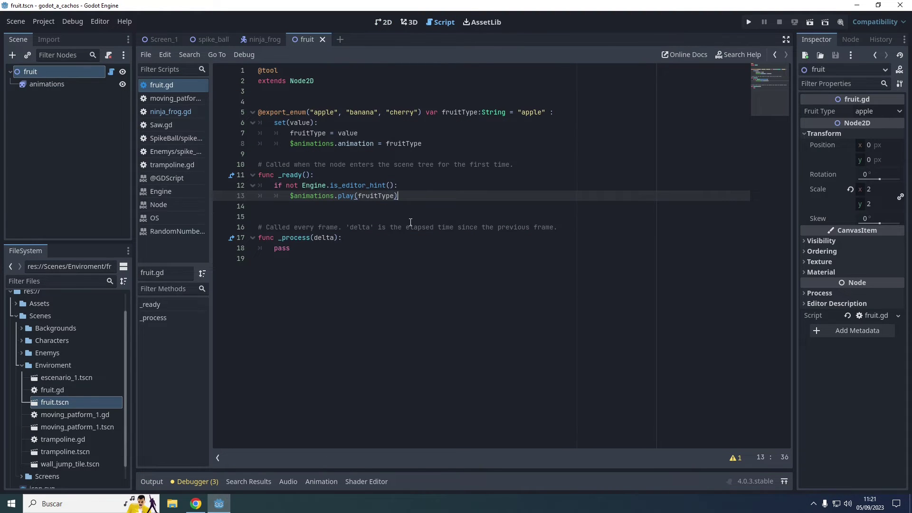
key(Delete)
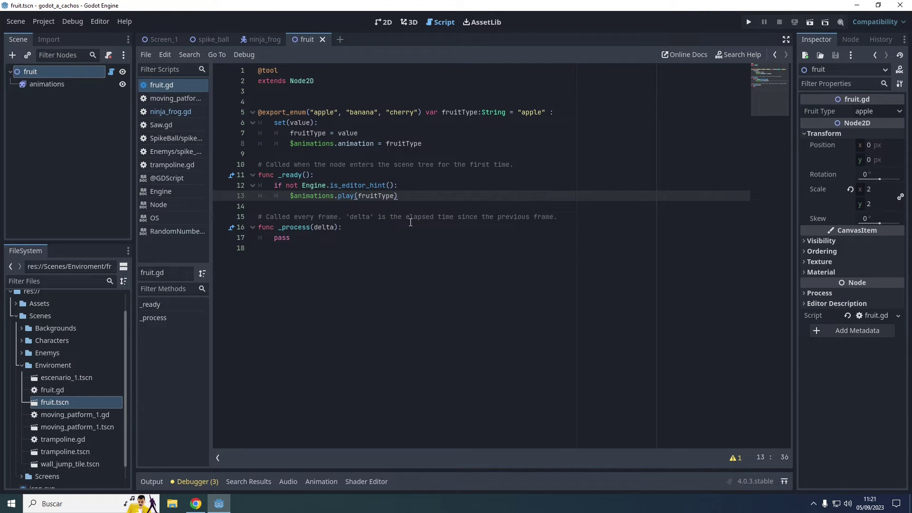
key(Down)
key(Down)
key(Down)
key(Down)
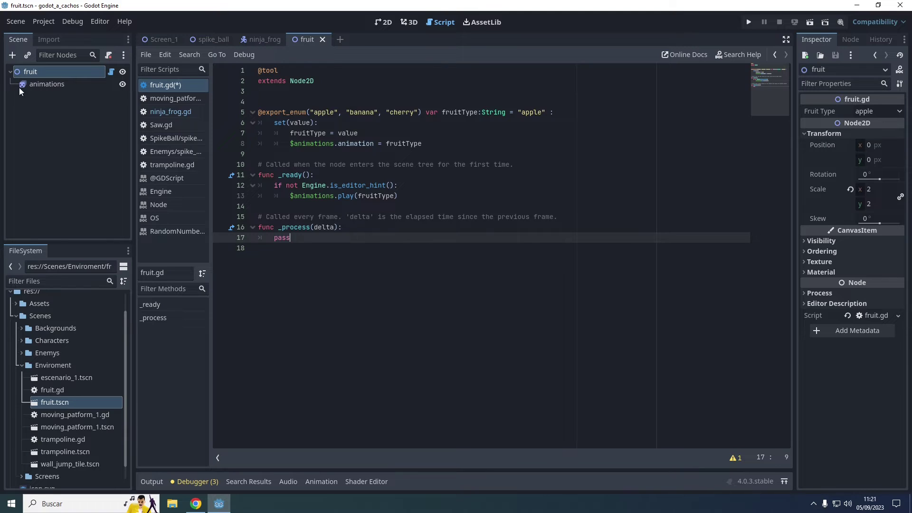
key(ctrl+F1)
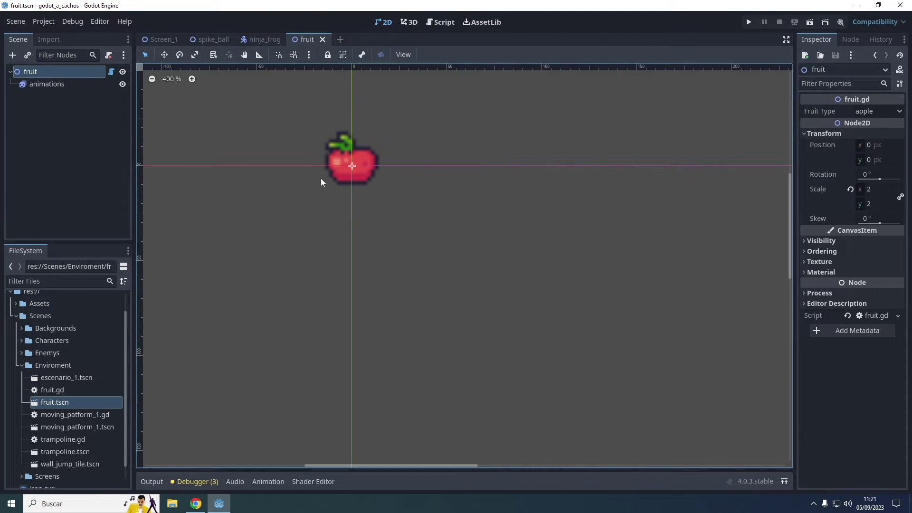
- Add an Area2D child node to the fruit root
right_click(47, 72)
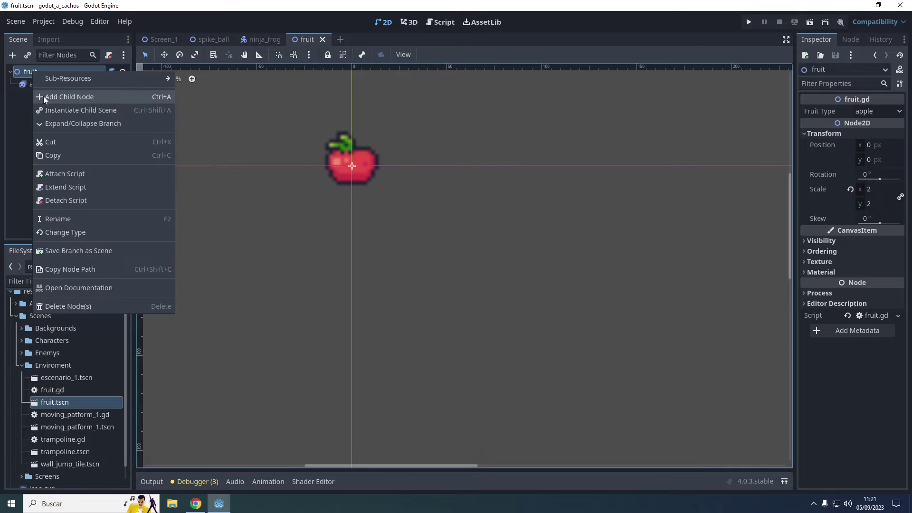
click(43, 96)
text(area)
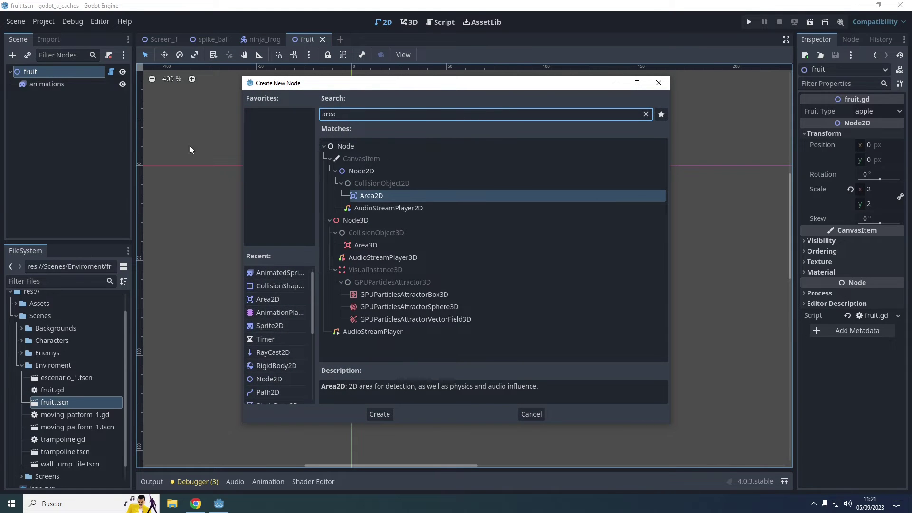
key(Return)
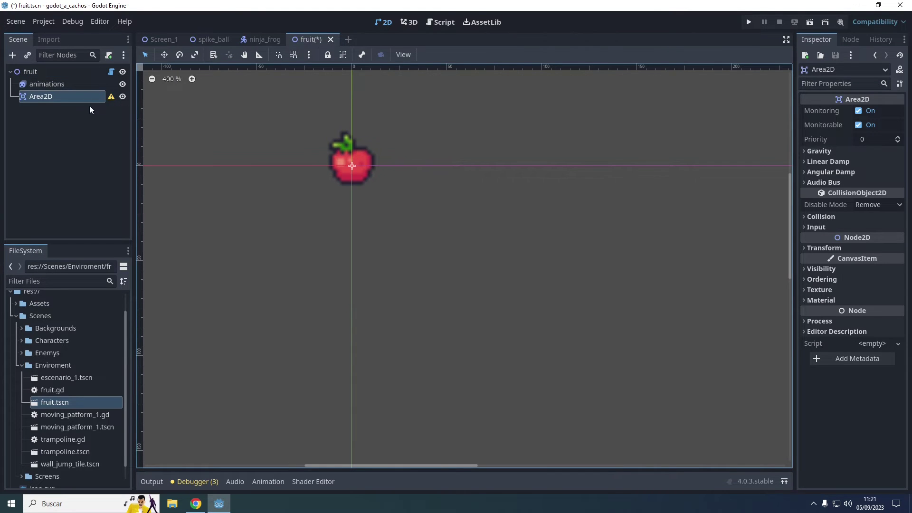
- Give the Area2D a CollisionShape2D with a CircleShape2D shrunk to fit the fruit, and save
right_click(55, 96)
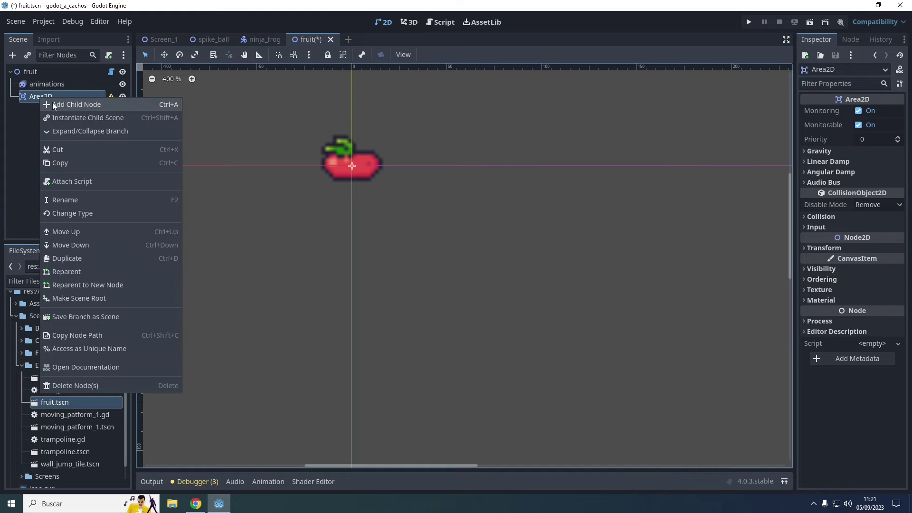
click(52, 102)
text(coli)
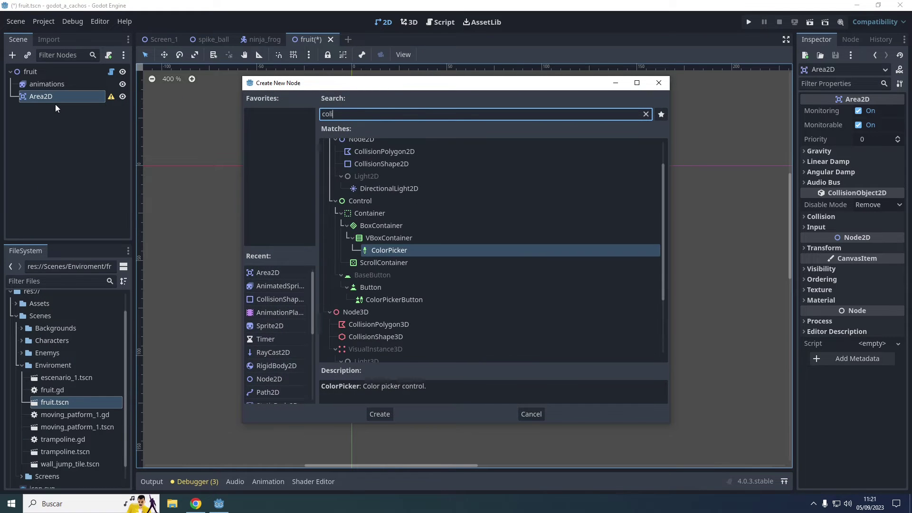
key(Return)
click(897, 111)
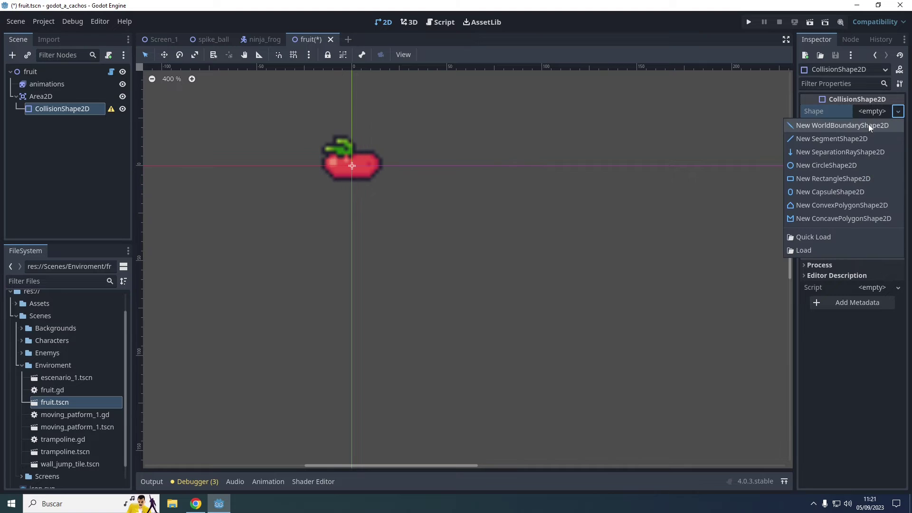
click(815, 166)
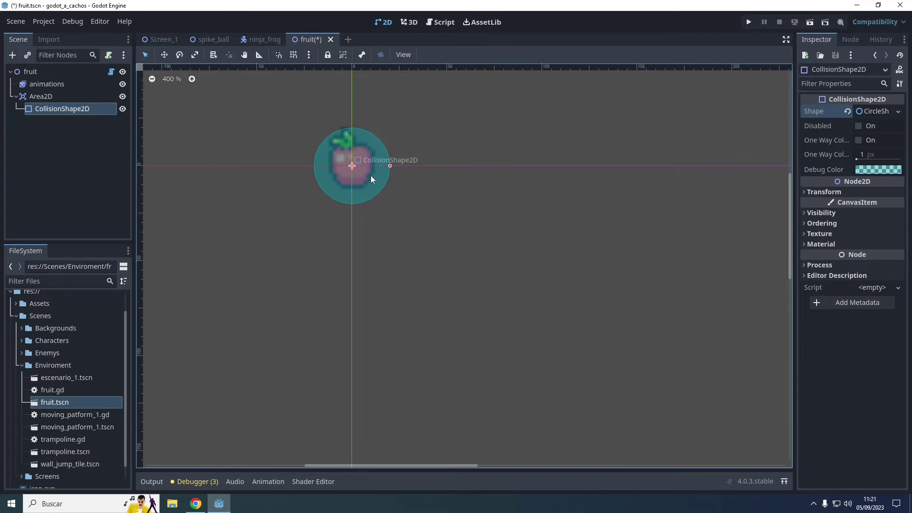
drag(390, 166, 373, 166)
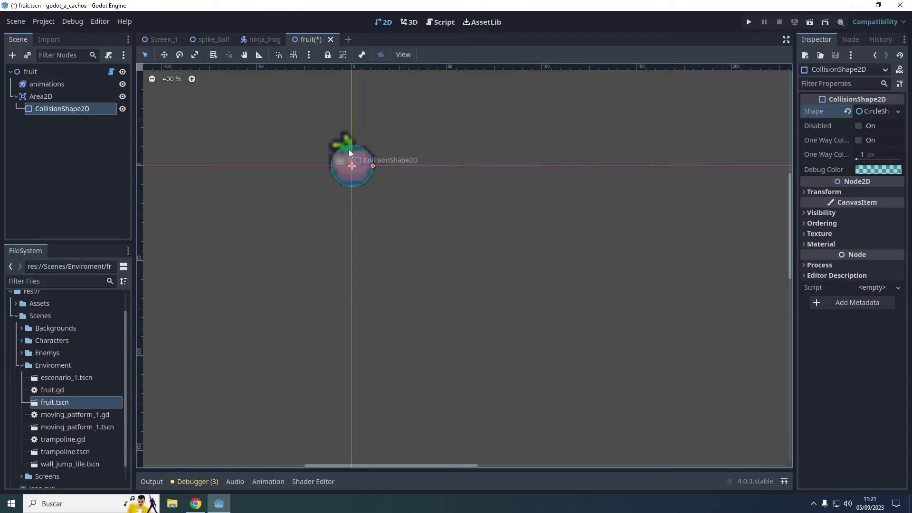
key(ctrl+s)
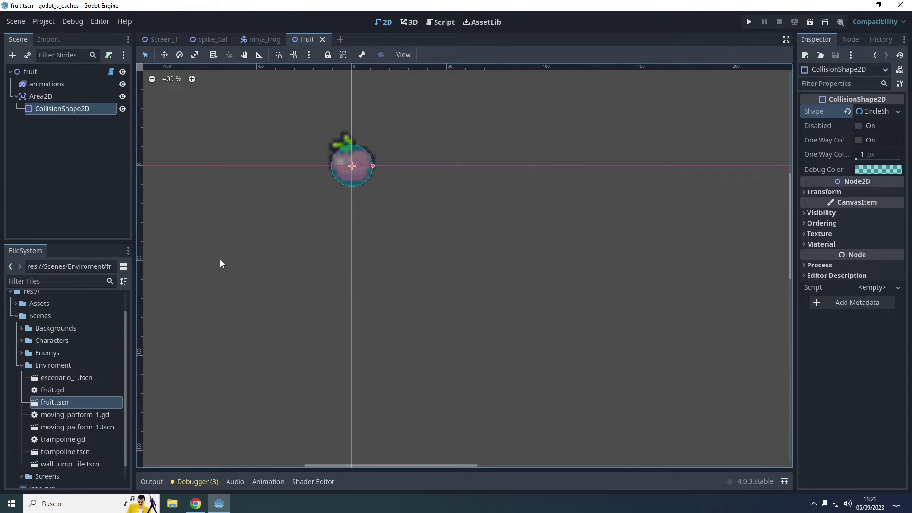
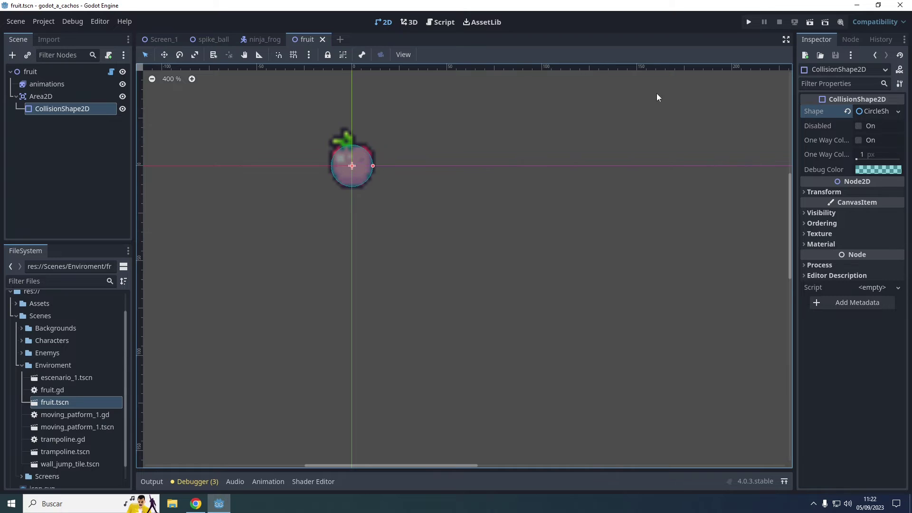
- Preview the cherry animation and enlarge the fruit's collision circle to cover it
click(164, 39)
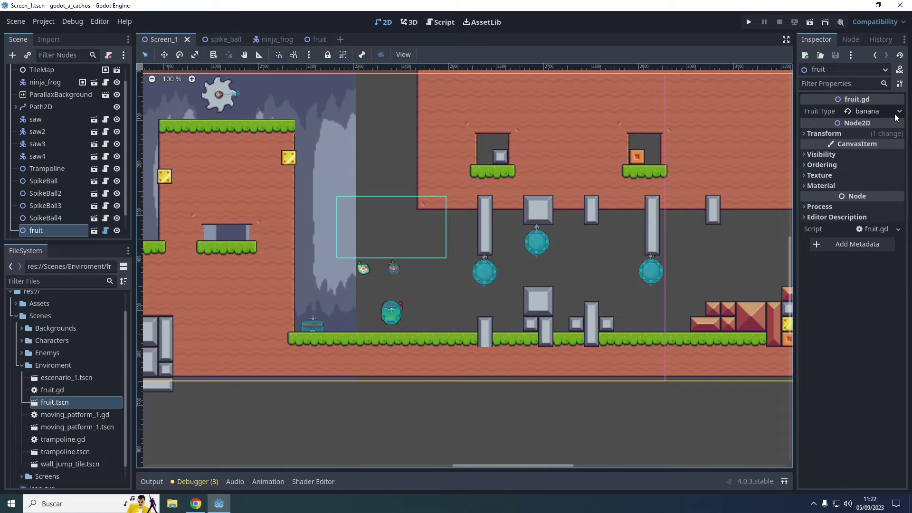
scroll(370, 278, up, 2)
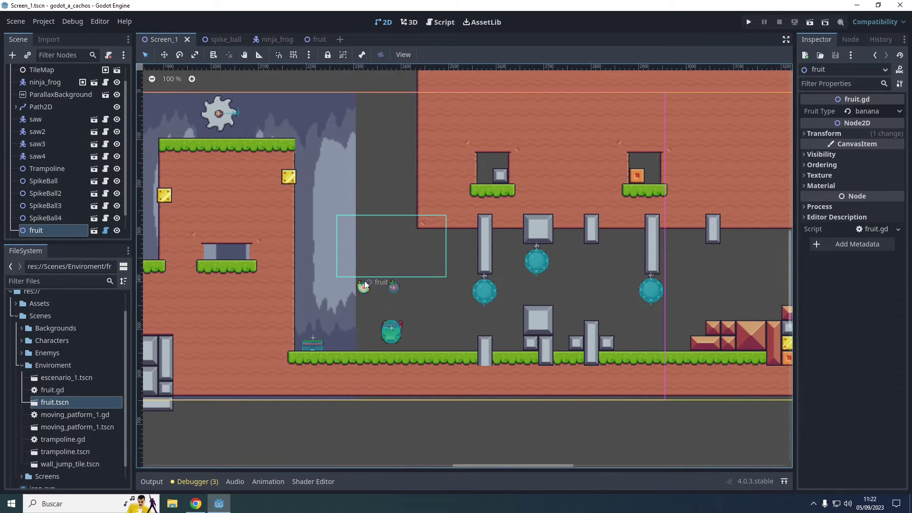
click(312, 39)
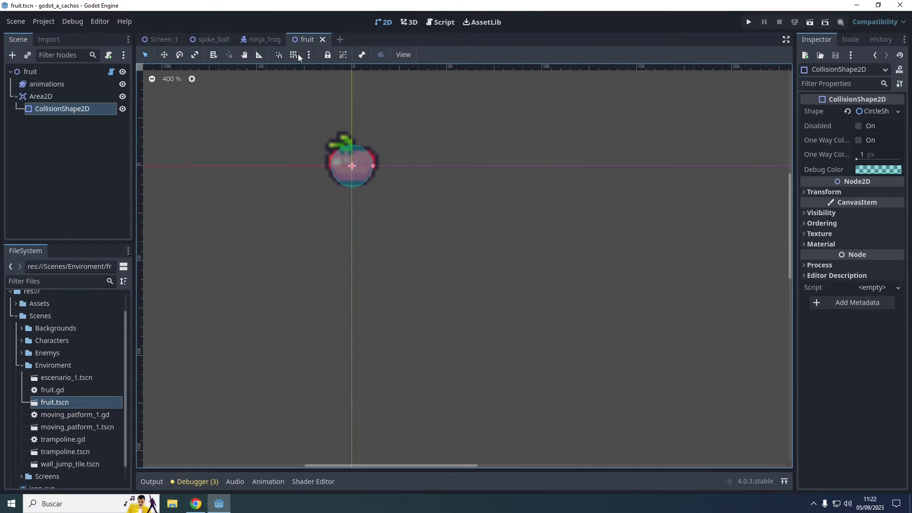
click(46, 84)
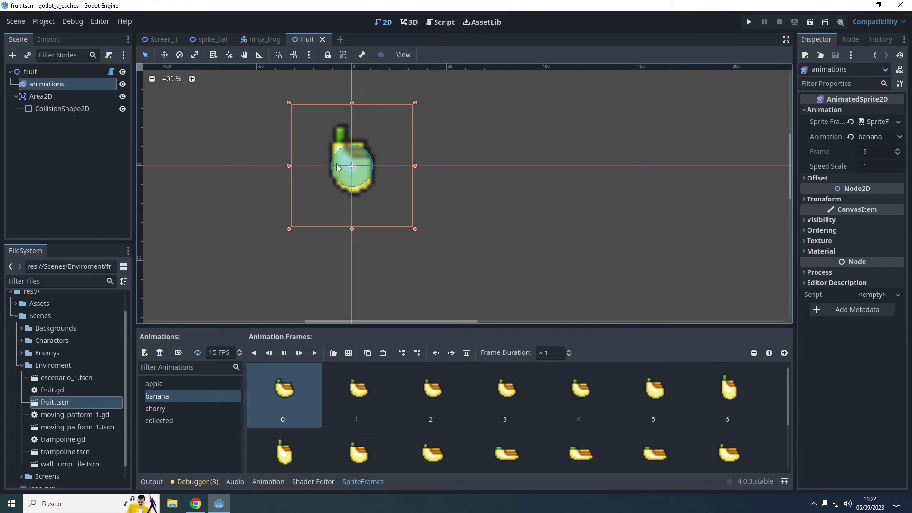
click(157, 408)
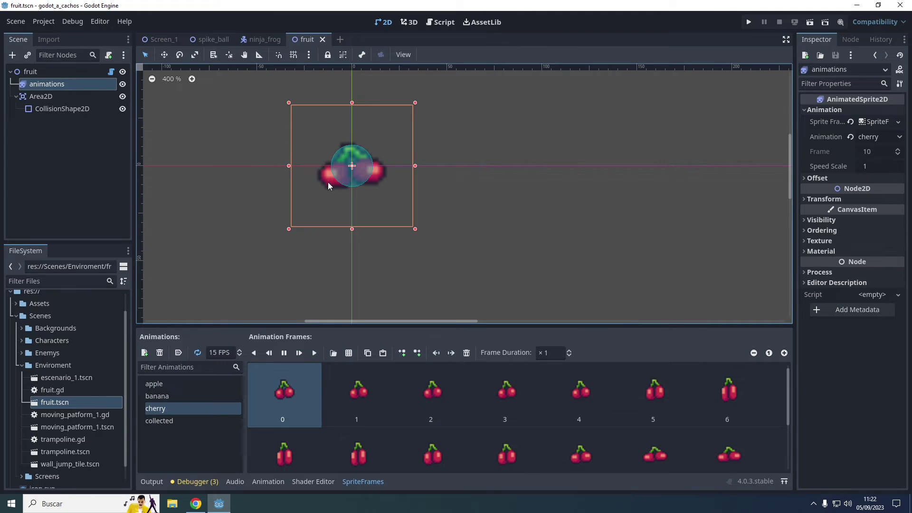
click(357, 179)
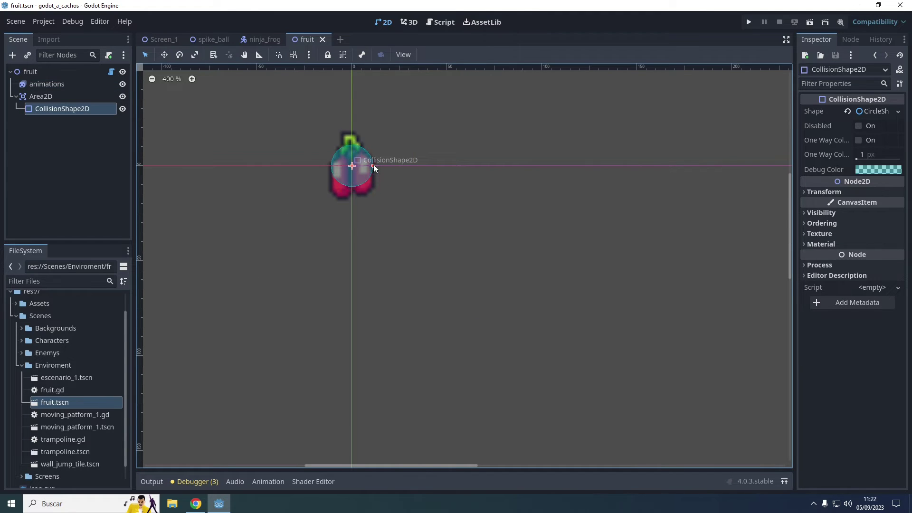
drag(374, 166, 375, 165)
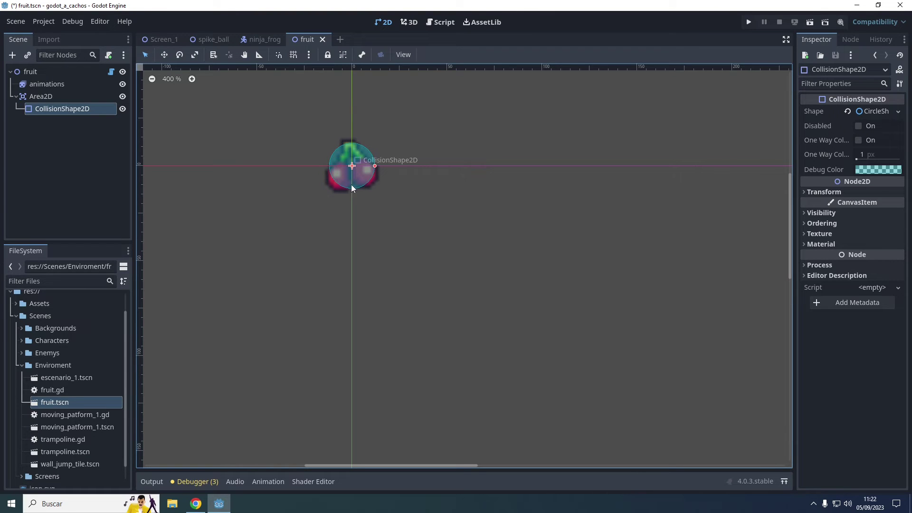
mouse_move(375, 166)
mouse_down()
mouse_move(402, 166)
mouse_move(382, 165)
mouse_up()
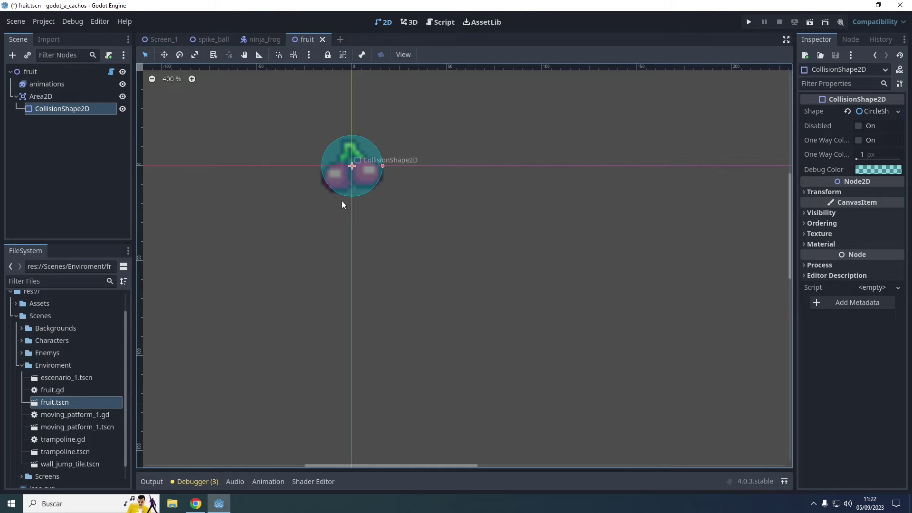
- Check the apple and banana animations and shrink the collision circle slightly to fit
click(45, 85)
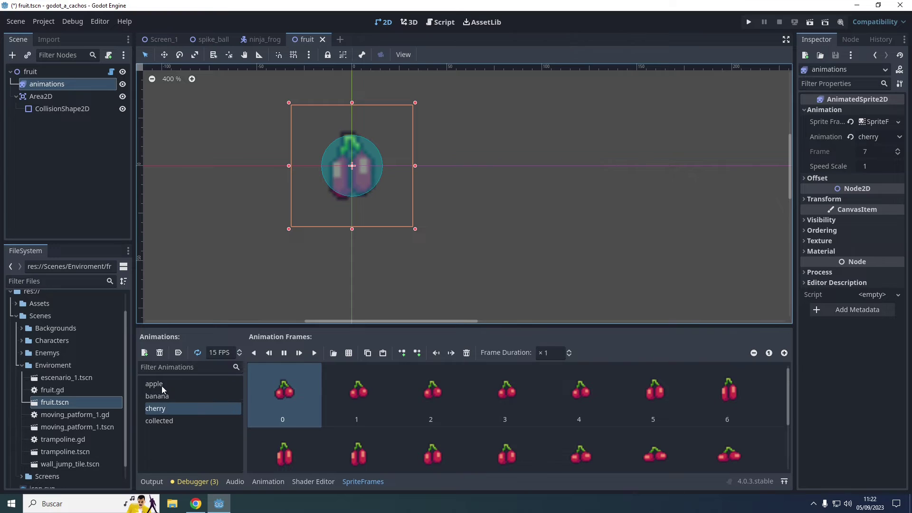
click(161, 385)
click(161, 397)
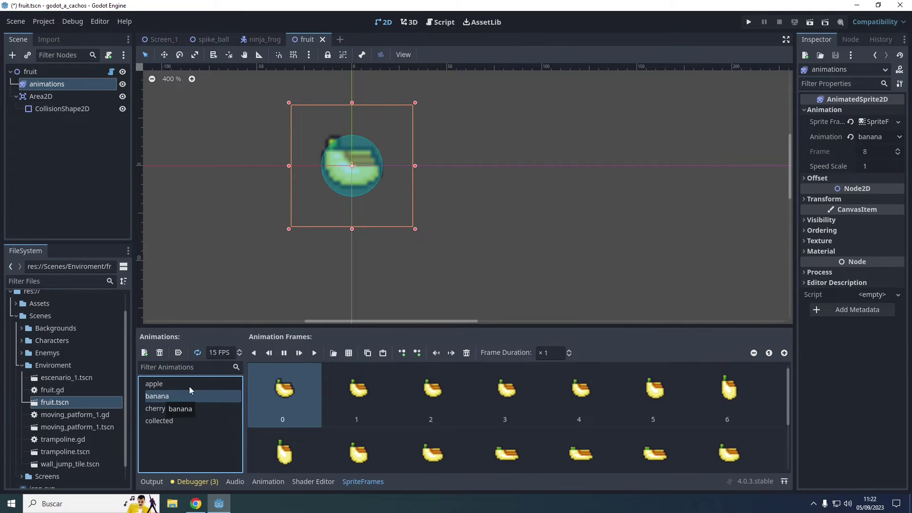
click(172, 384)
click(353, 181)
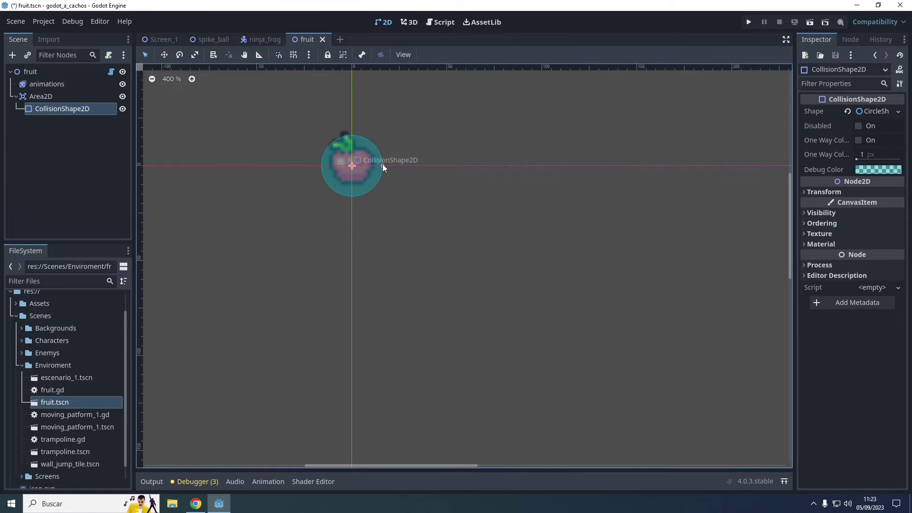
drag(382, 163, 380, 164)
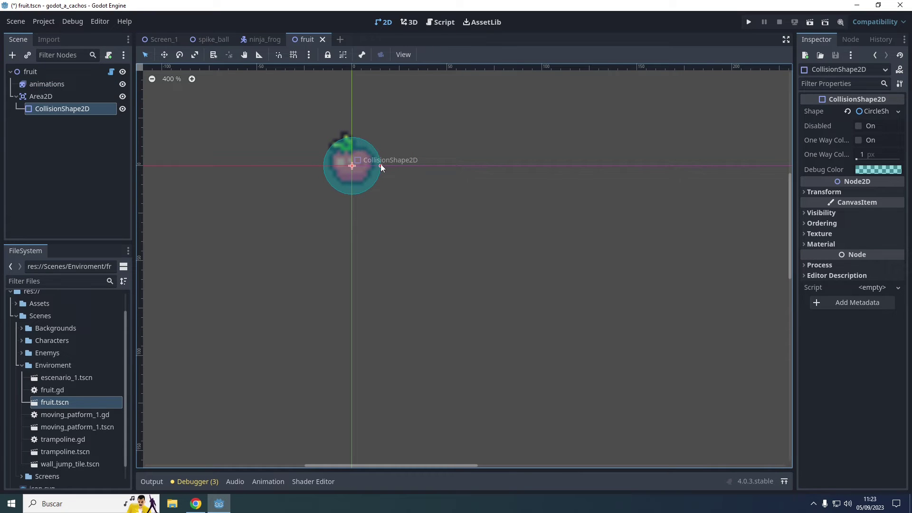
- Rename the fruit's Area2D node to area_collect
click(62, 84)
click(41, 97)
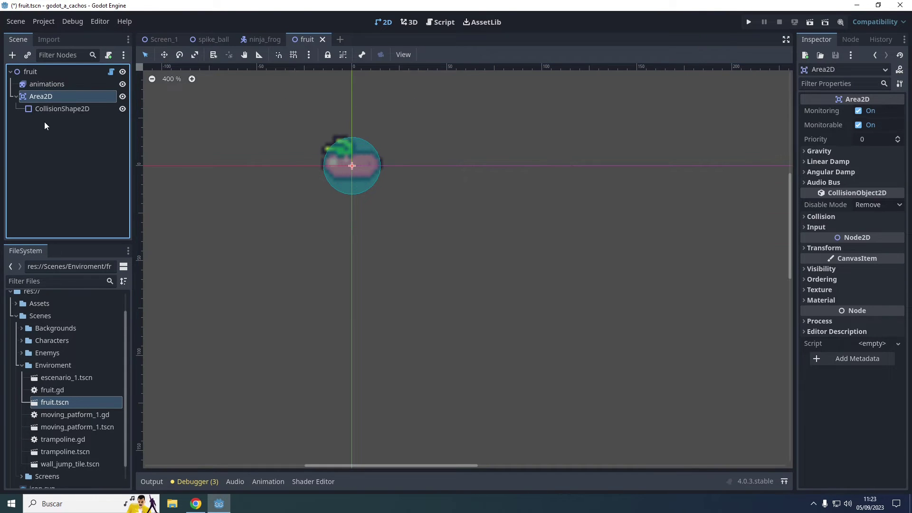
key(F2)
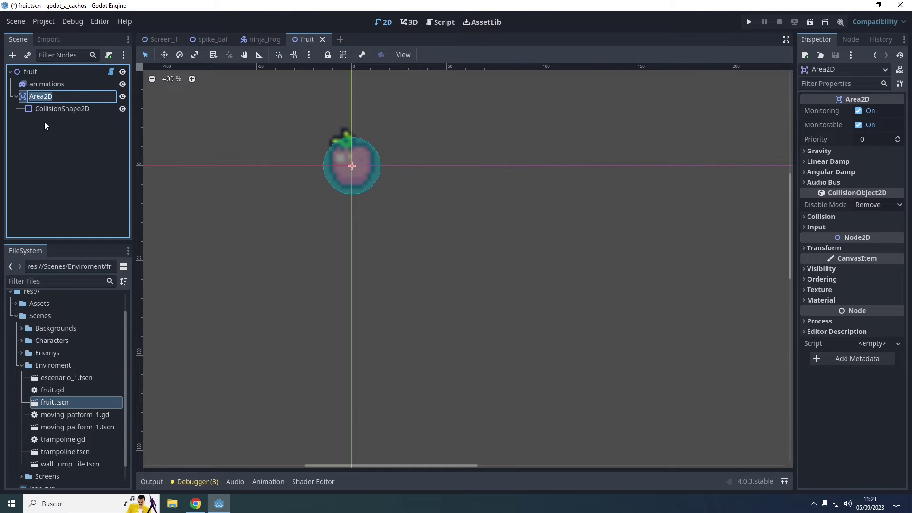
text(area_collect)
key(Return)
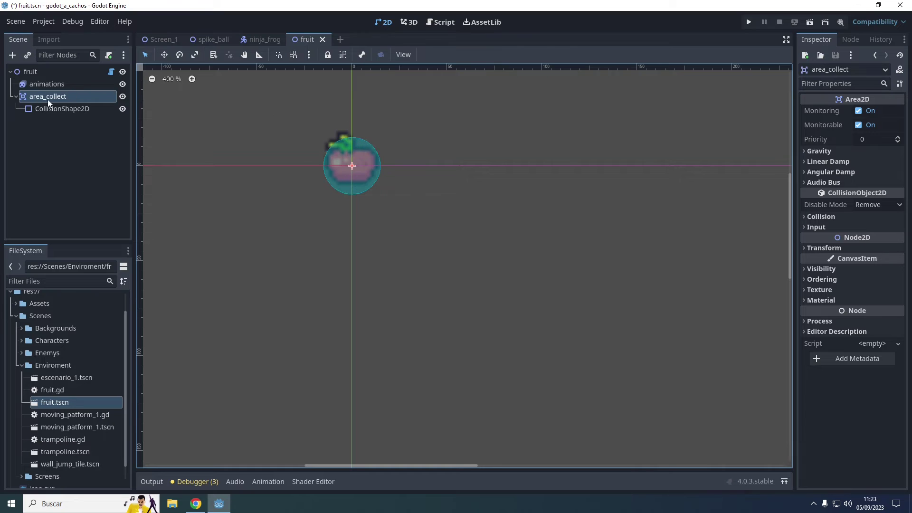
- Connect area_collect's body_entered signal to a new handler in fruit.gd
click(849, 39)
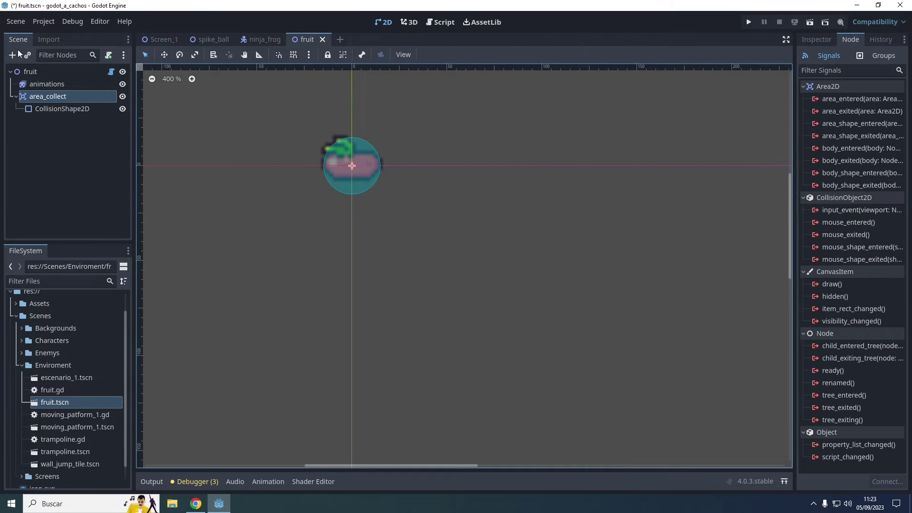
click(834, 148)
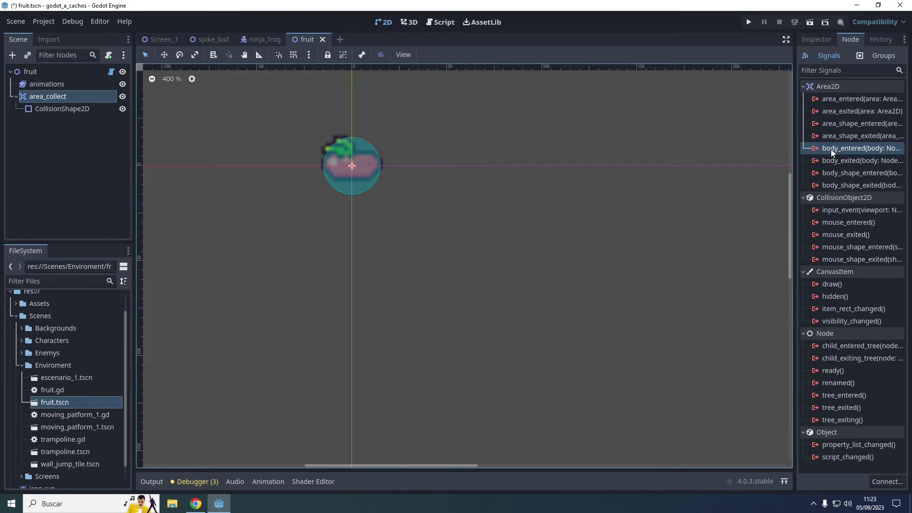
click(885, 482)
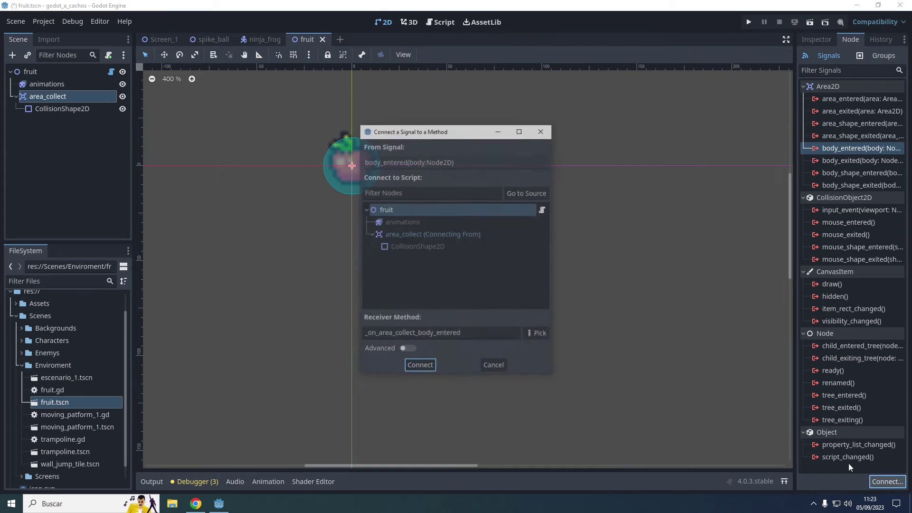
double_click(389, 209)
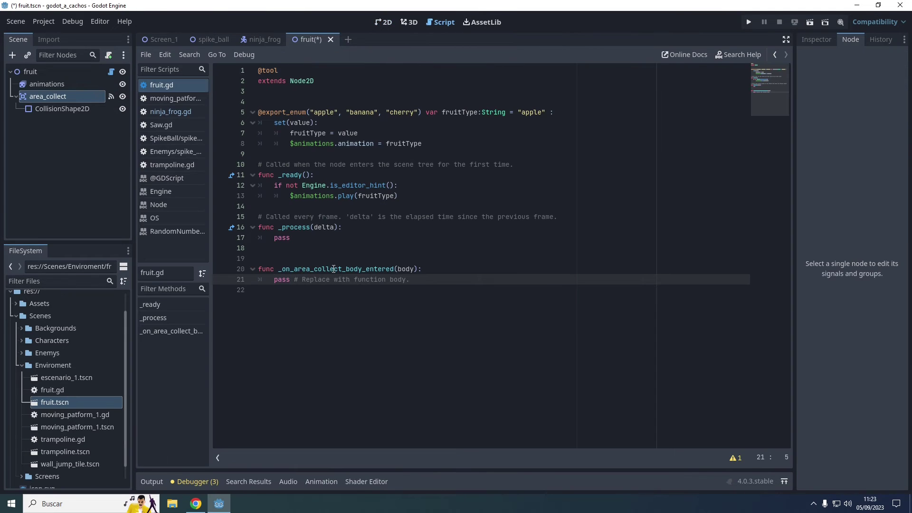
- Clear the blank line and placeholder pass from the new handler's body
click(293, 247)
key(Delete)
key(Down)
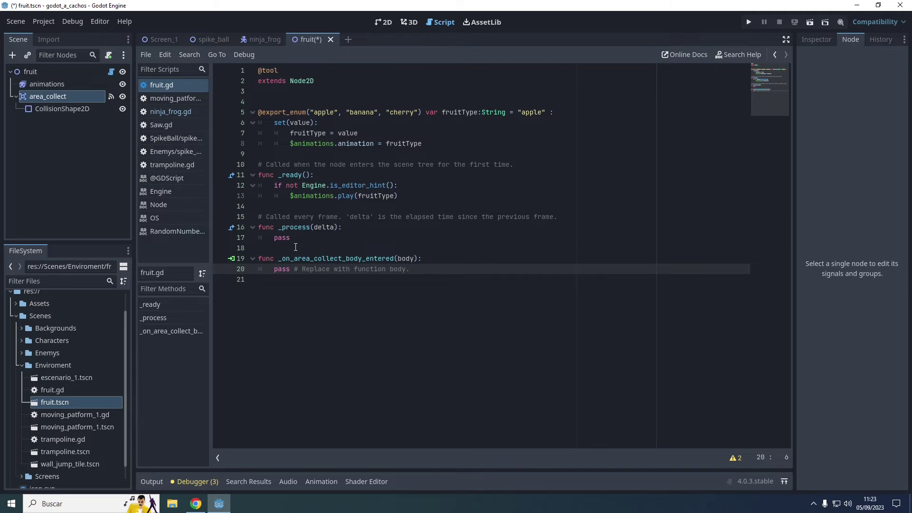
key(Home)
key(shift+End)
key(BackSpace)
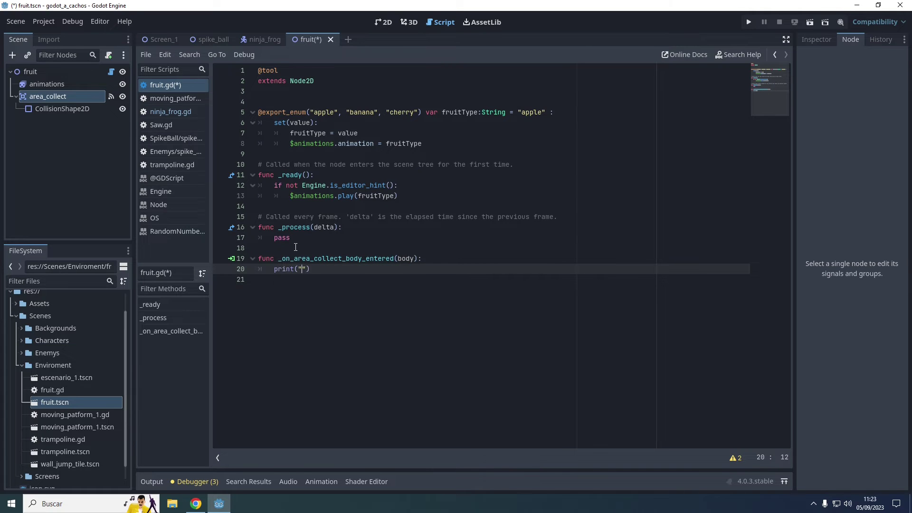
- Finish the print("hola") line and test-run the game, moving the frog toward the fruits
text(hola)
click(748, 22)
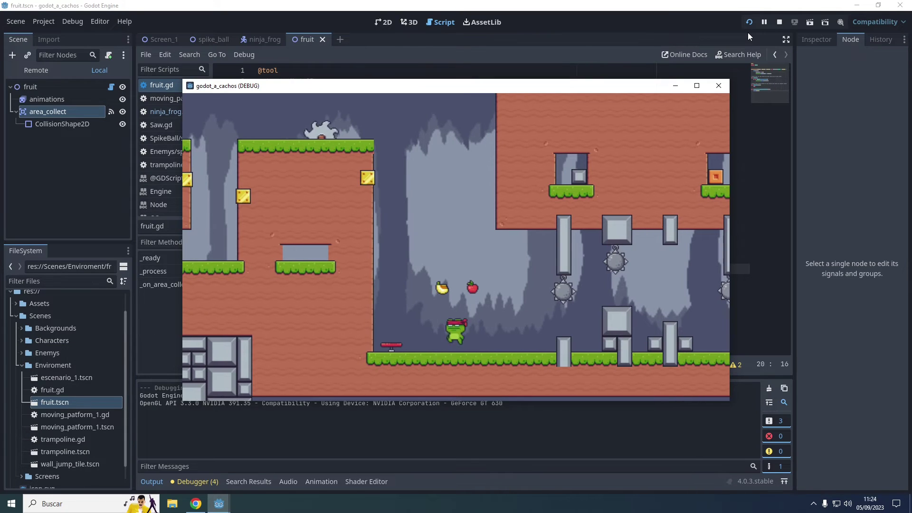
key(space)
key(Right)
key(Left)
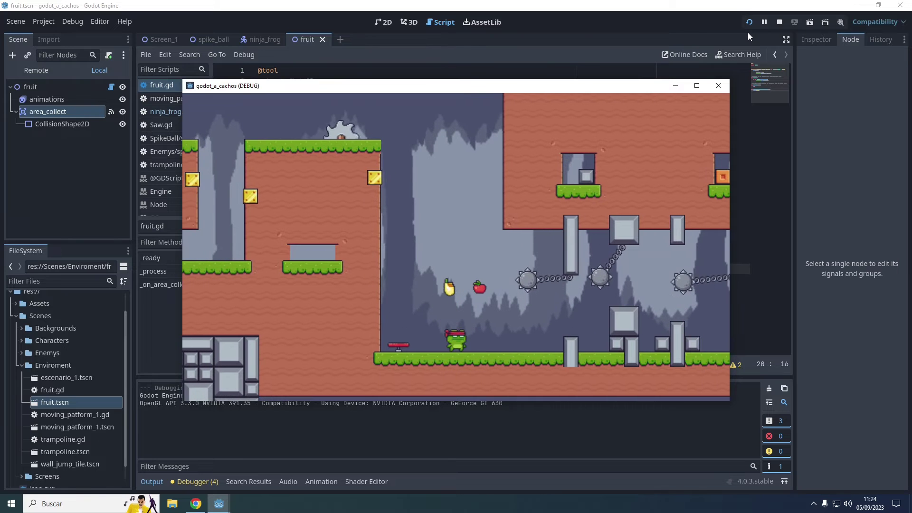
click(717, 87)
- Expand area_collect's Collision layer and mask settings in the Inspector
click(42, 96)
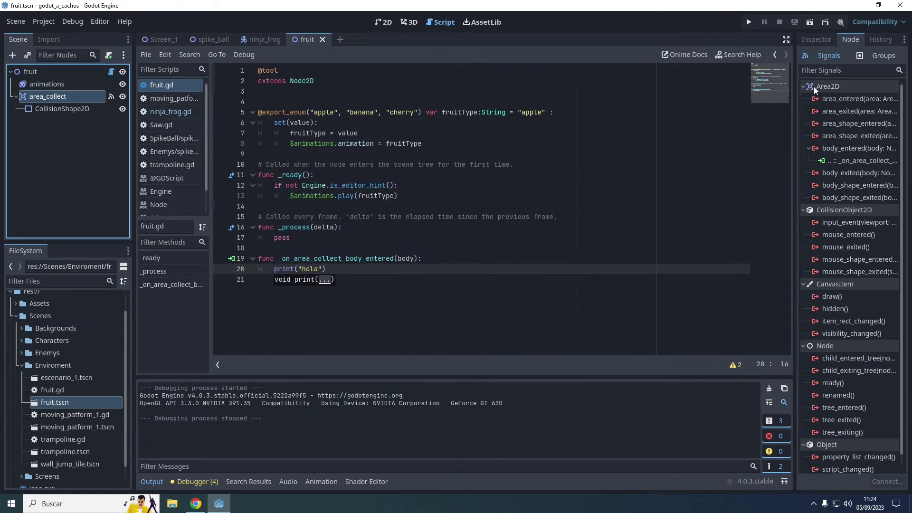
click(822, 40)
click(804, 216)
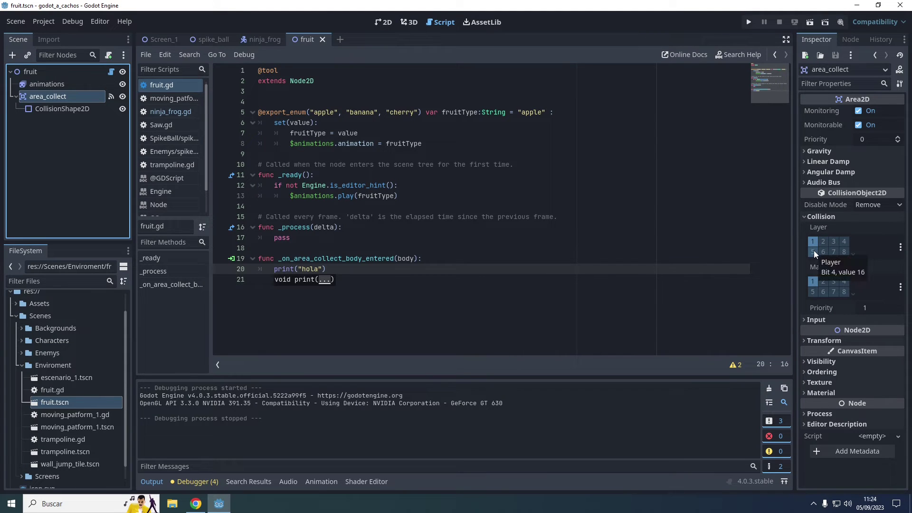
- Test fruit2 in Screen_1, then place it beside the first fruit at (2374, 411)
click(160, 39)
drag(400, 282, 420, 220)
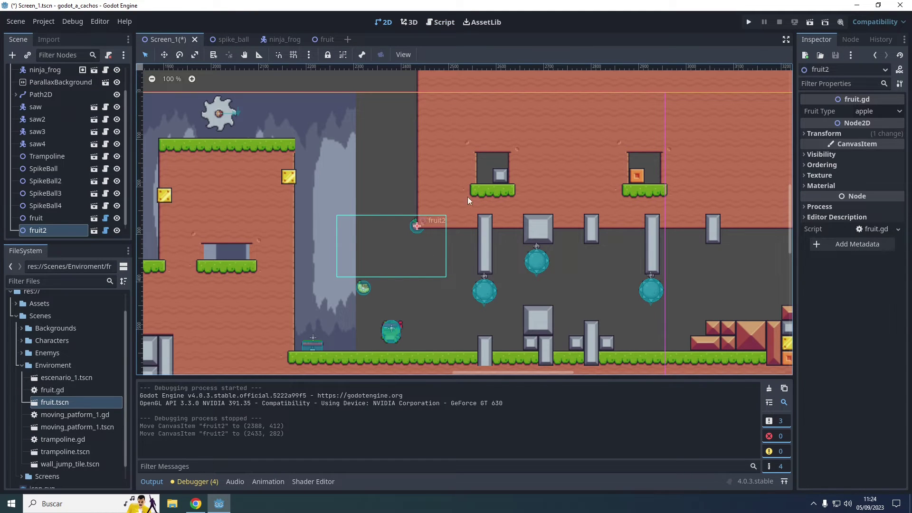
click(749, 22)
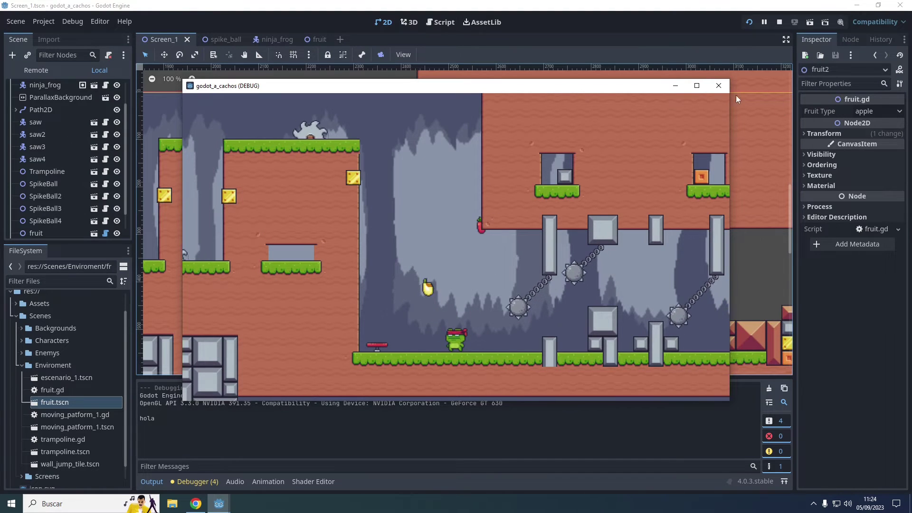
key(F8)
drag(415, 226, 387, 286)
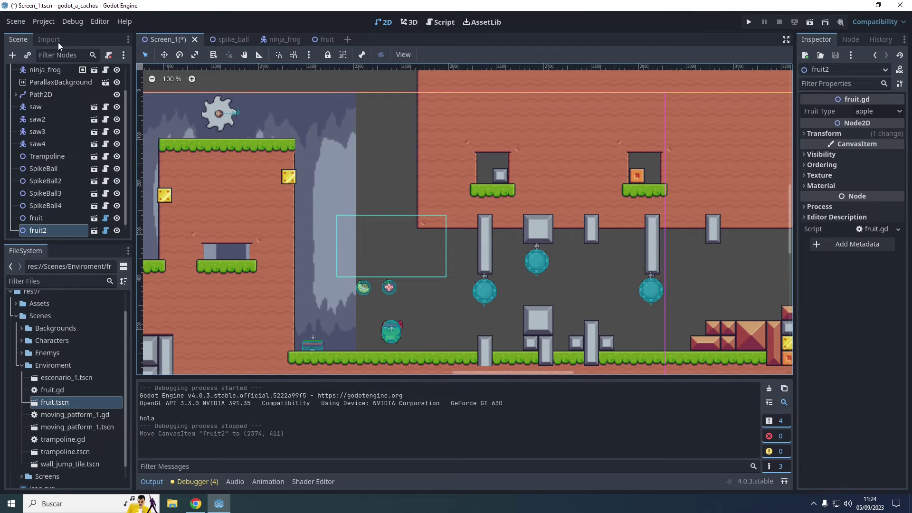
click(307, 40)
click(58, 74)
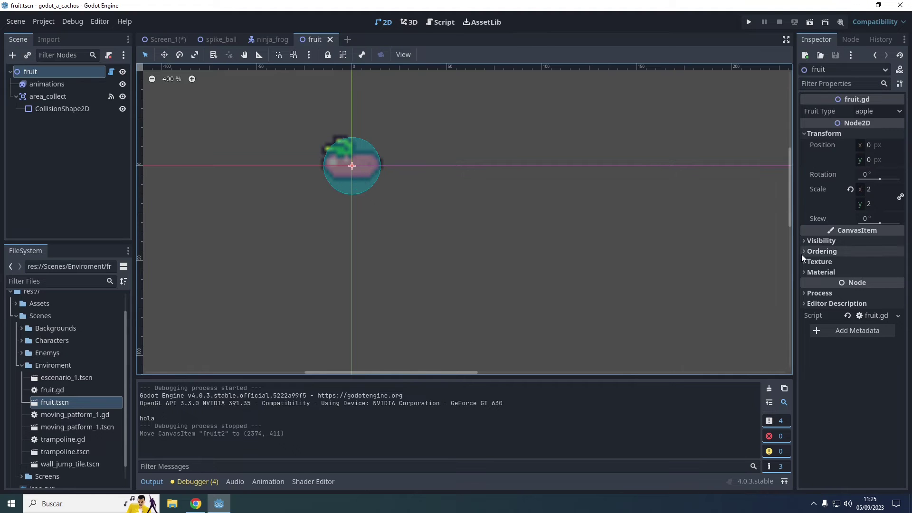
- Switch area_collect's collision mask from layer 1 to the Player layer 5
click(41, 85)
click(39, 96)
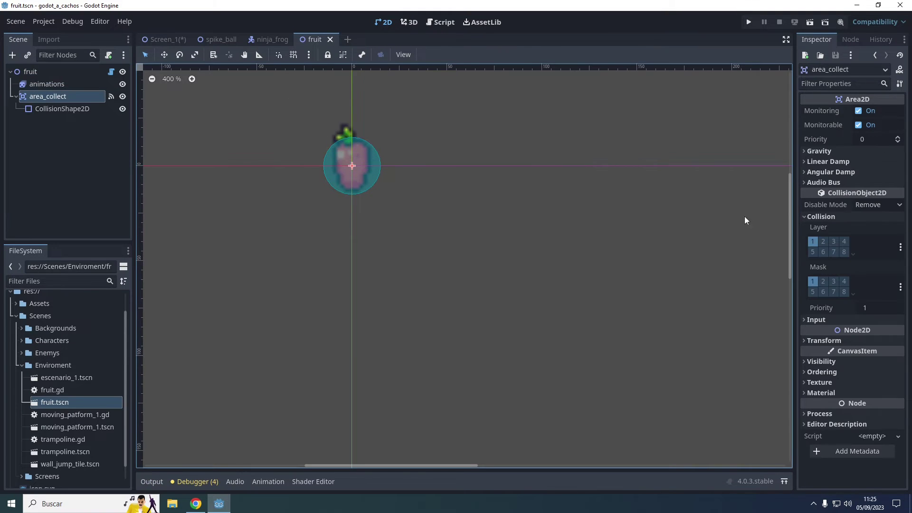
click(812, 283)
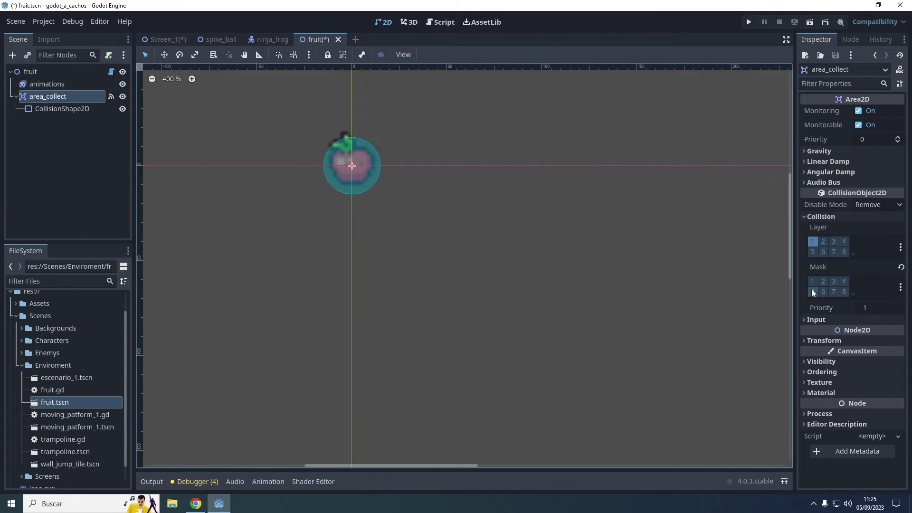
click(811, 290)
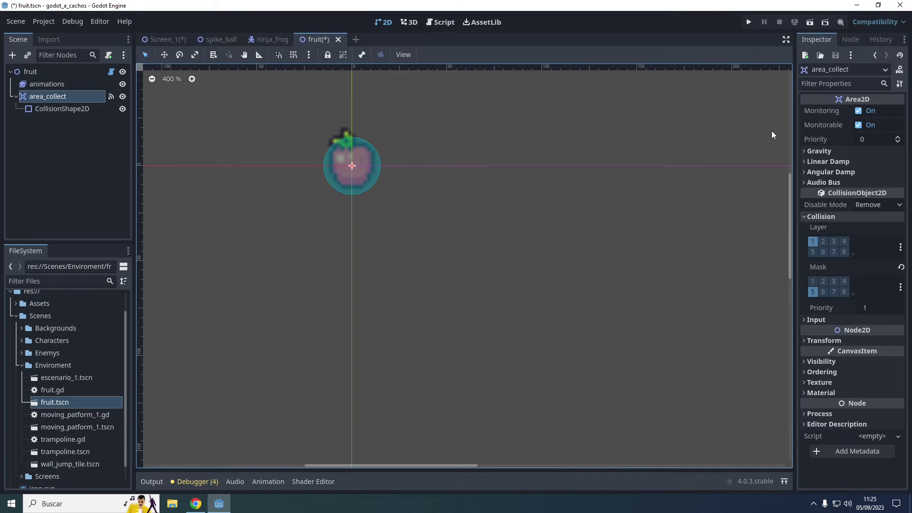
- Run the game and jump the frog into the fruit so hola prints, then stop it
click(748, 22)
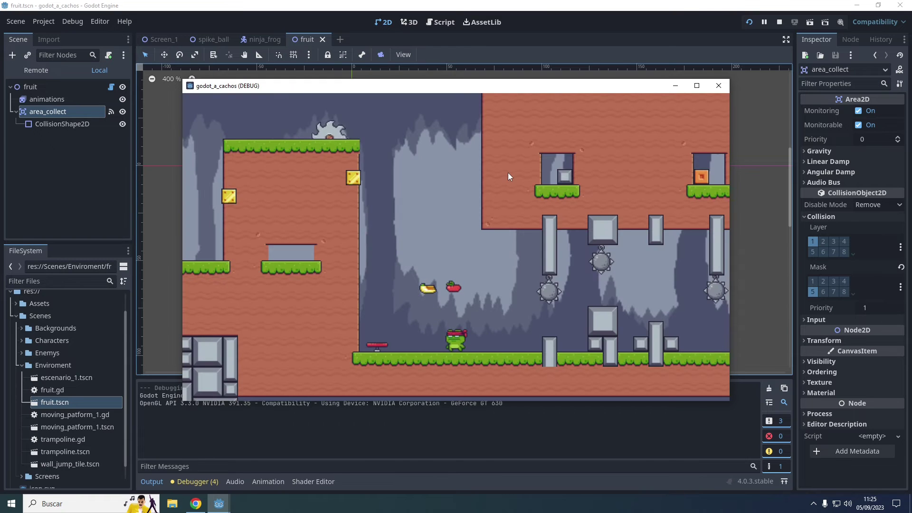
key(space)
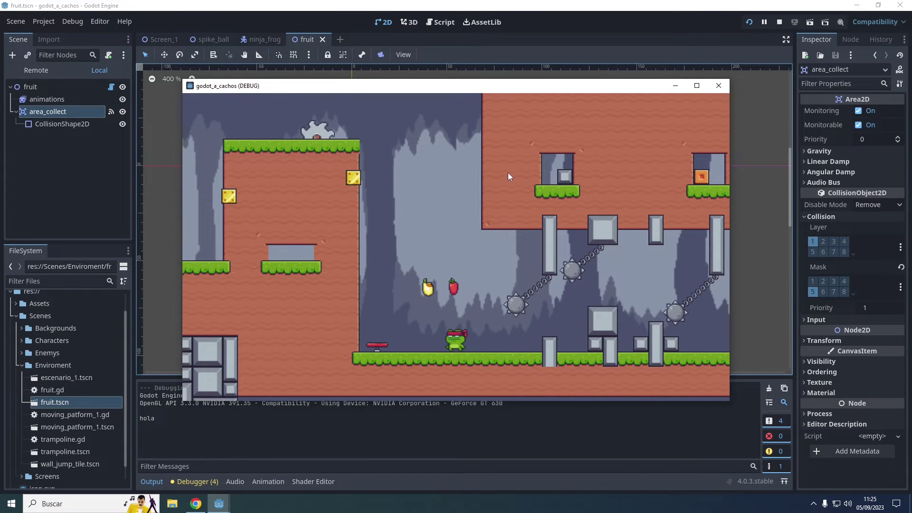
key(Left)
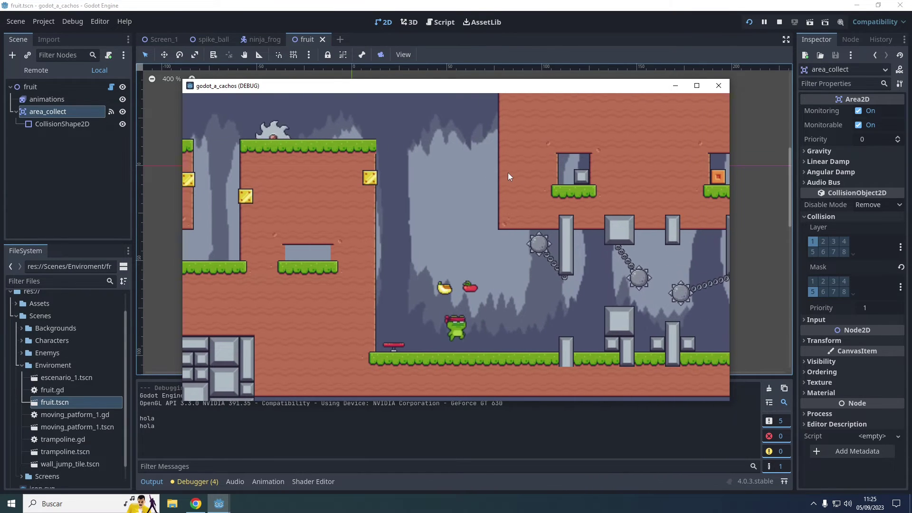
key(Right)
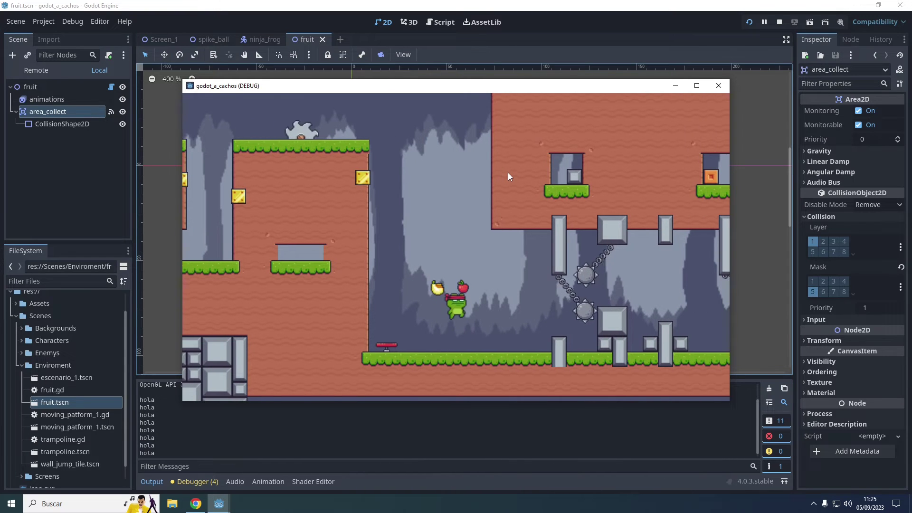
key(Left)
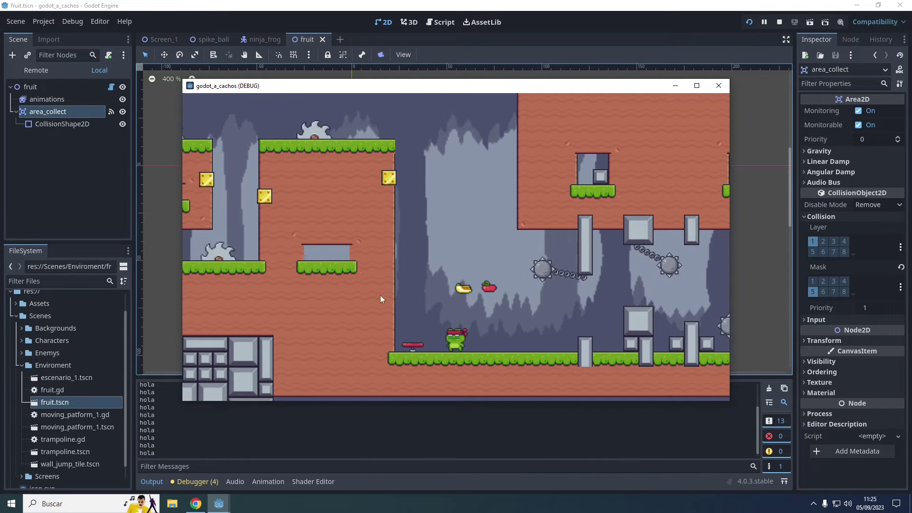
click(718, 87)
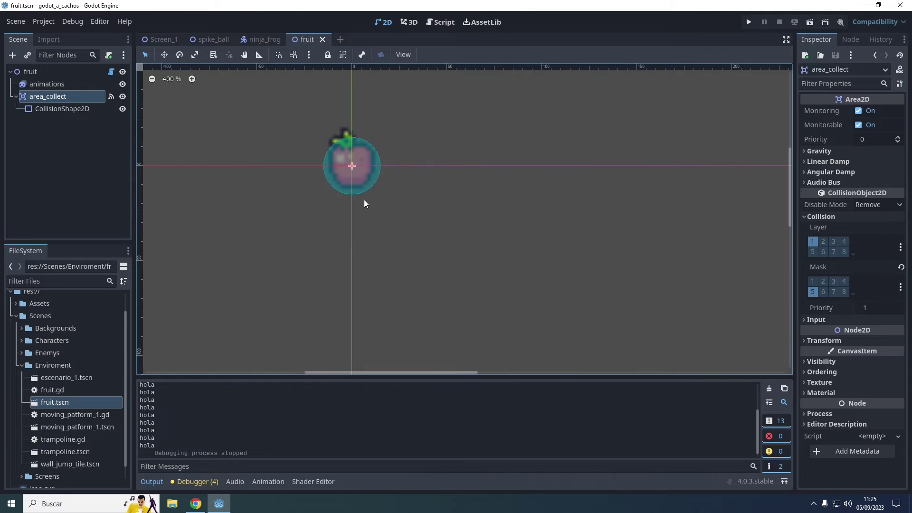
- Replace print("hola") with $animations.play("collected") in the body_entered handler
click(31, 71)
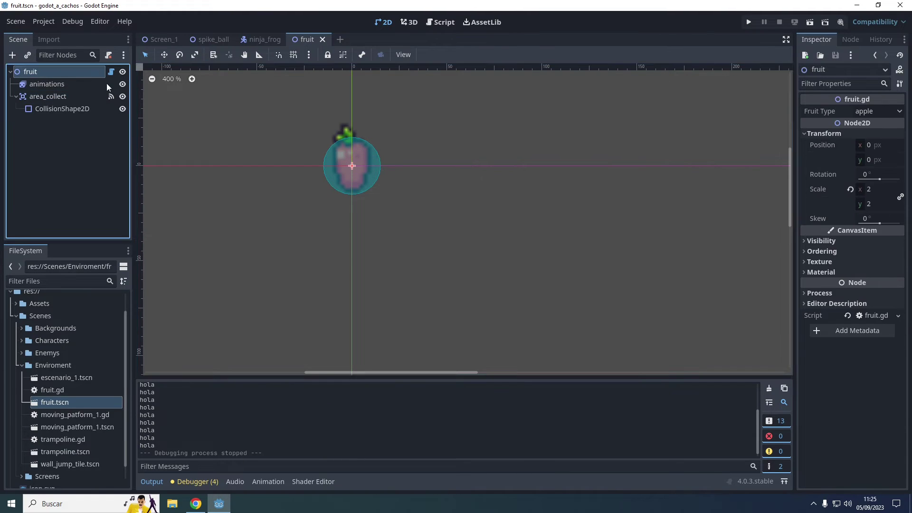
click(443, 22)
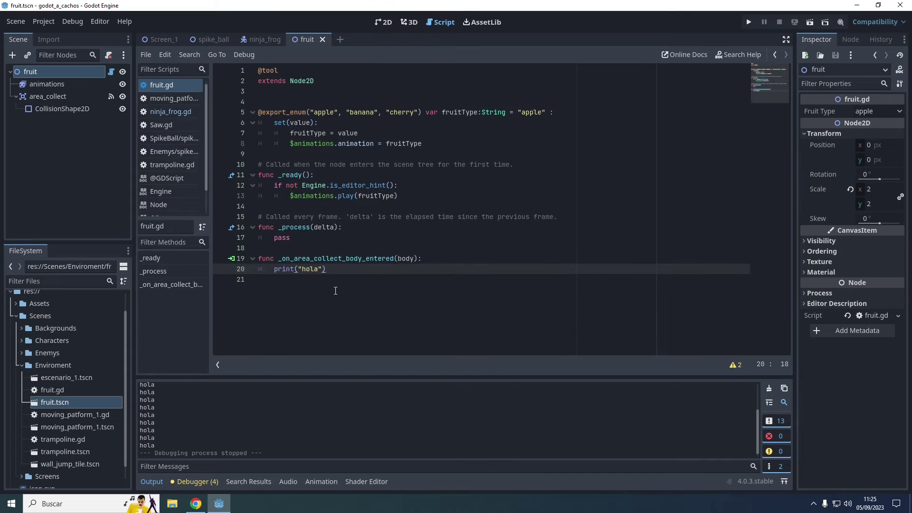
key(shift+Home)
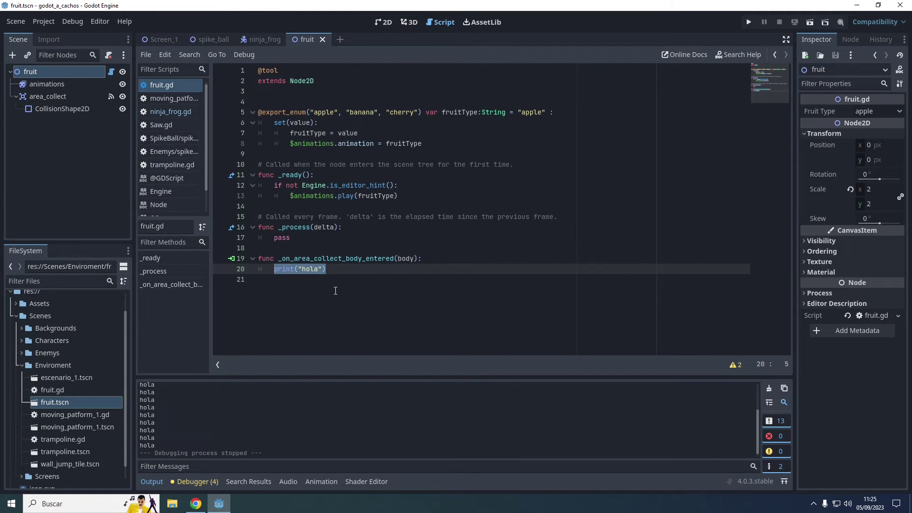
text($anima)
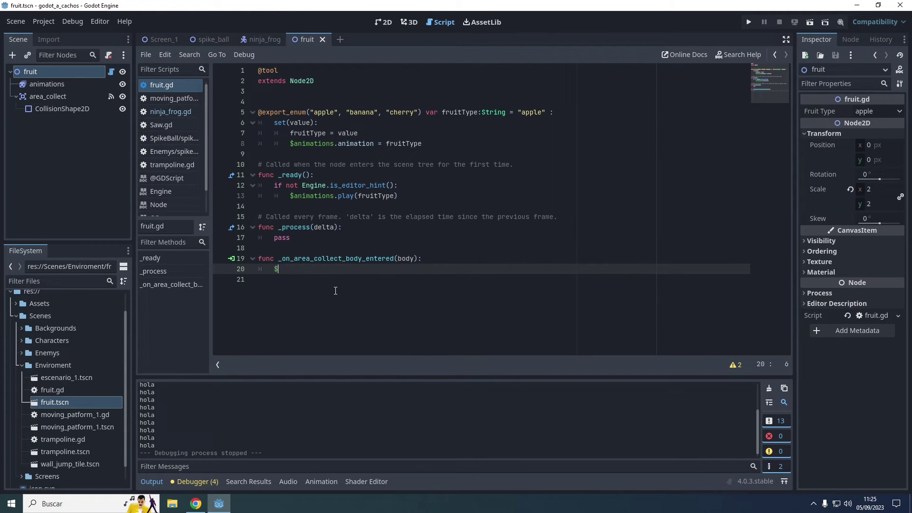
key(Return)
text(-.)
text(.play()
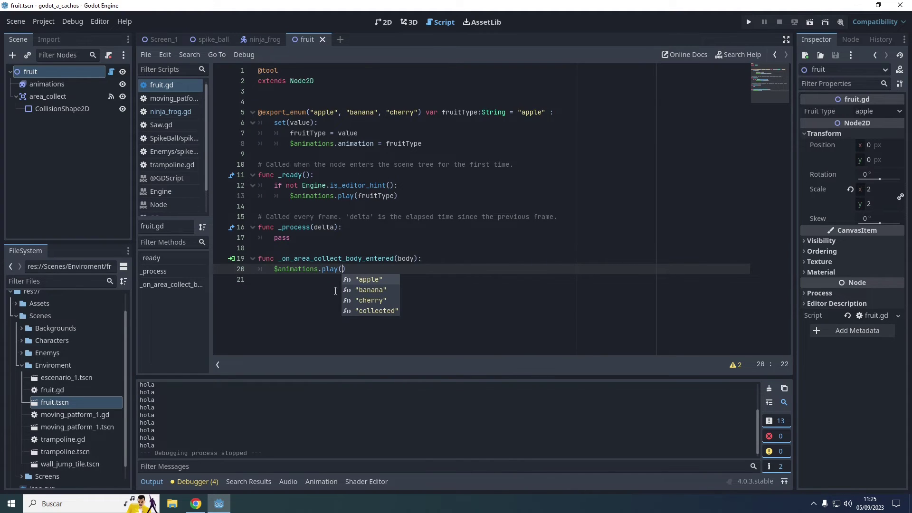
key(Down)
key(Down)
key(Down)
key(Return)
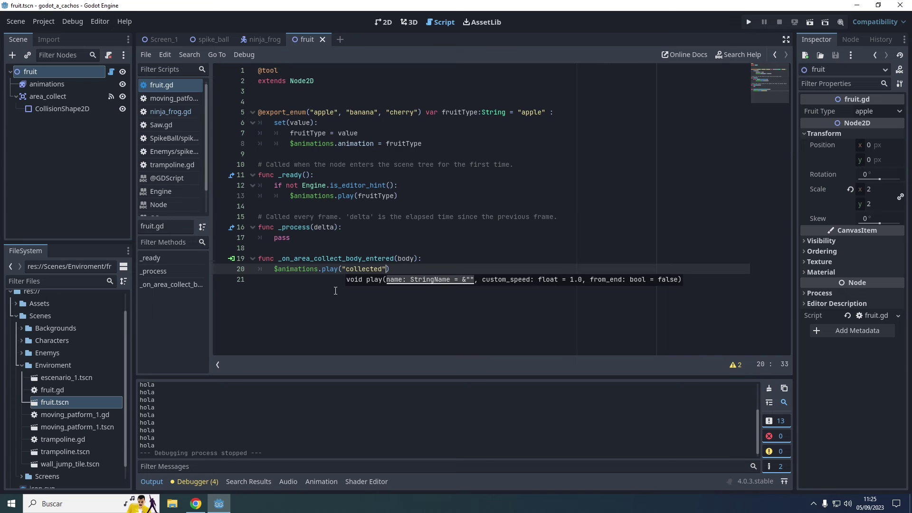
text())
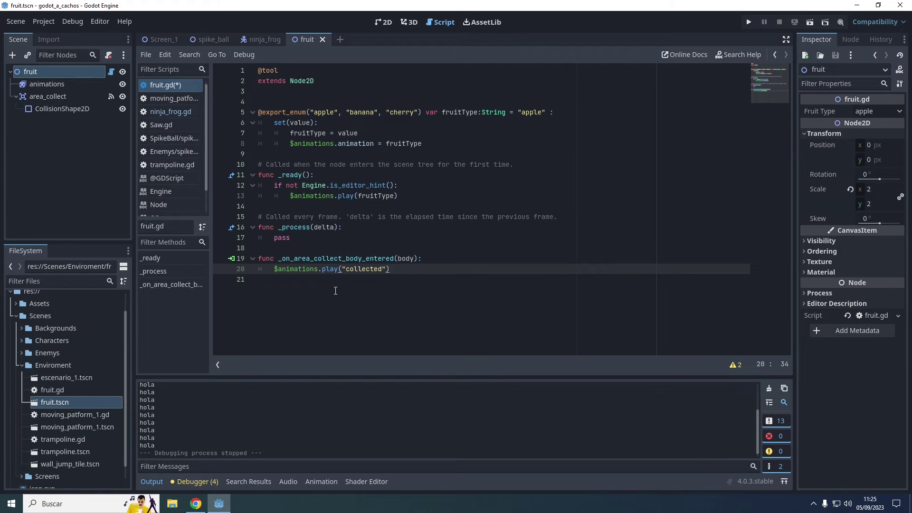
- Save fruit.gd and show the animations node's signals
key(ctrl+s)
click(46, 84)
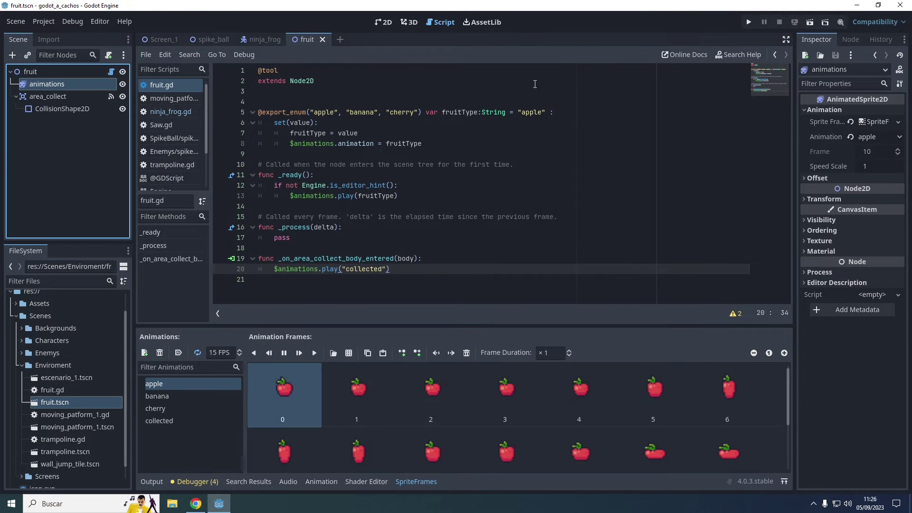
click(849, 40)
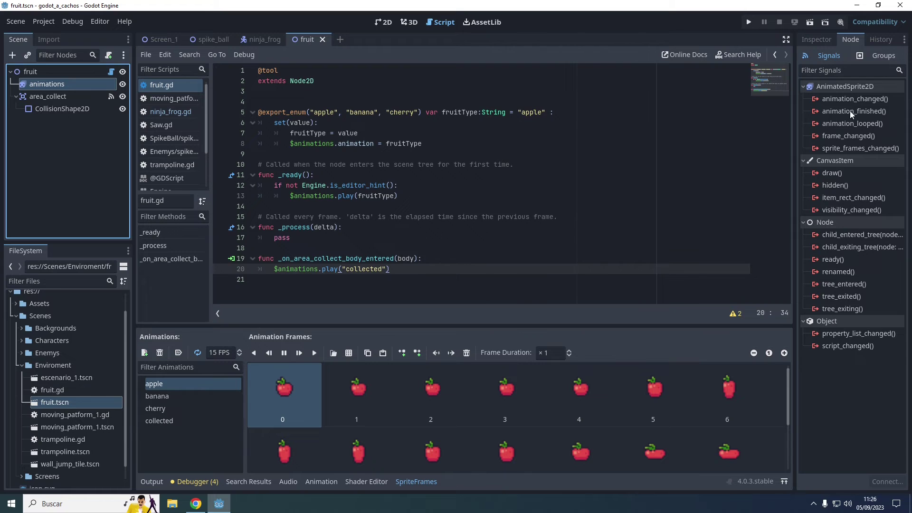
- Connect the animations node's animation_finished signal to a new handler on fruit
click(850, 111)
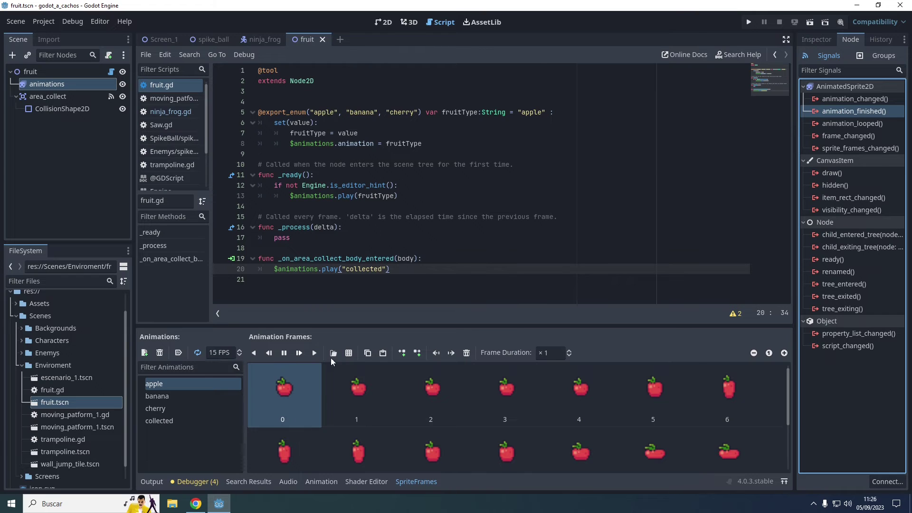
click(170, 421)
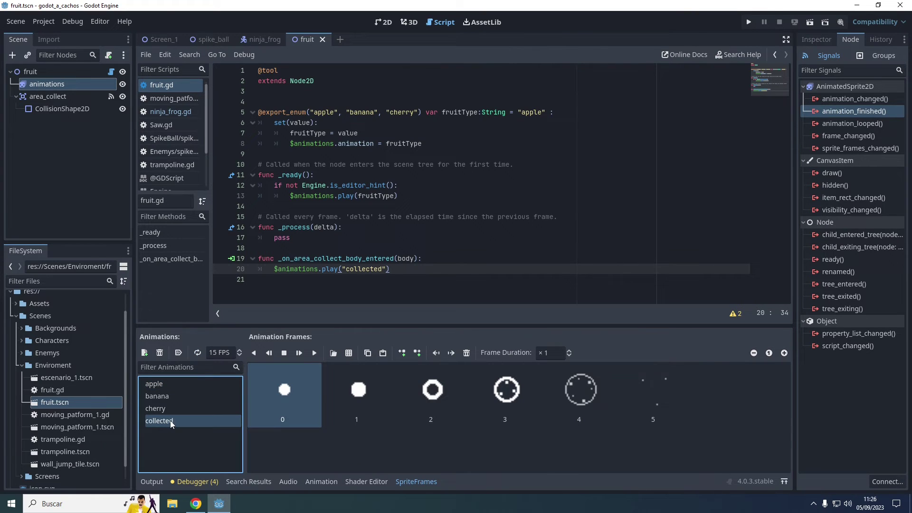
click(170, 386)
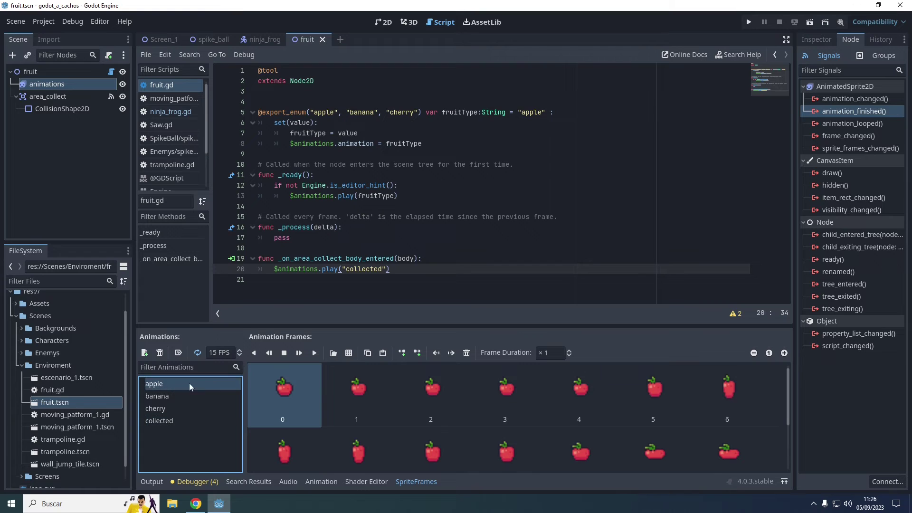
click(850, 111)
mouse_move(831, 112)
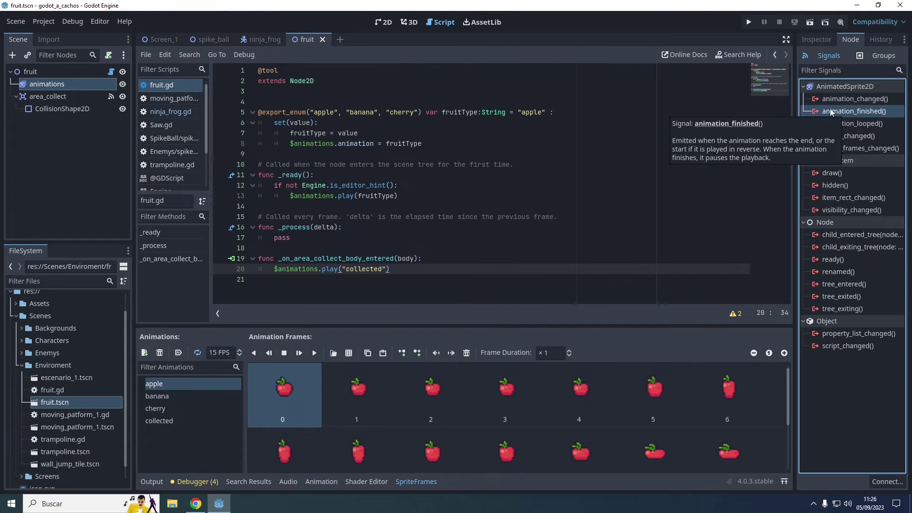
click(887, 482)
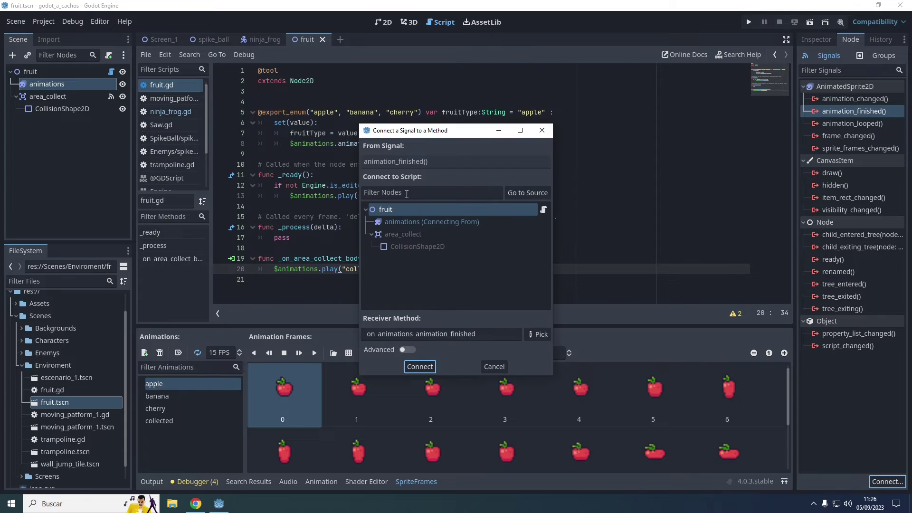
click(389, 211)
click(412, 366)
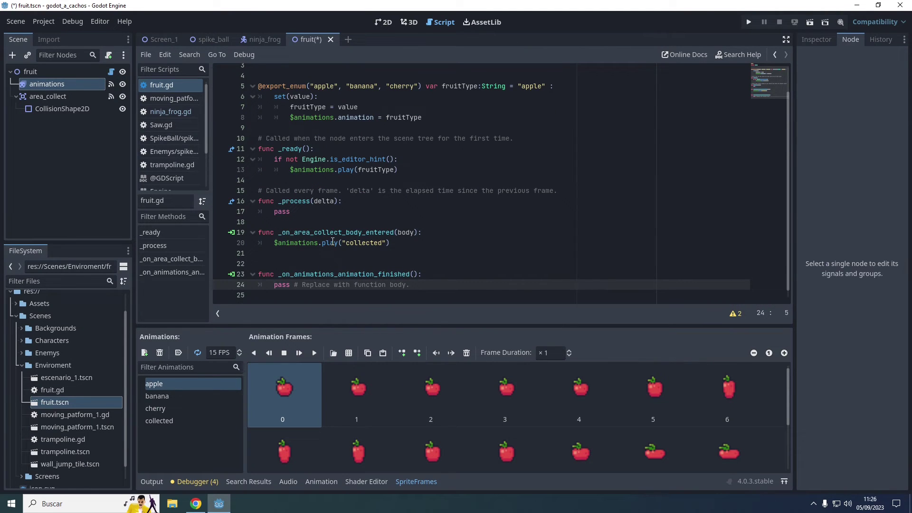
- Write self.queue_free() in the animation_finished handler, save, and launch the game
drag(274, 243, 445, 242)
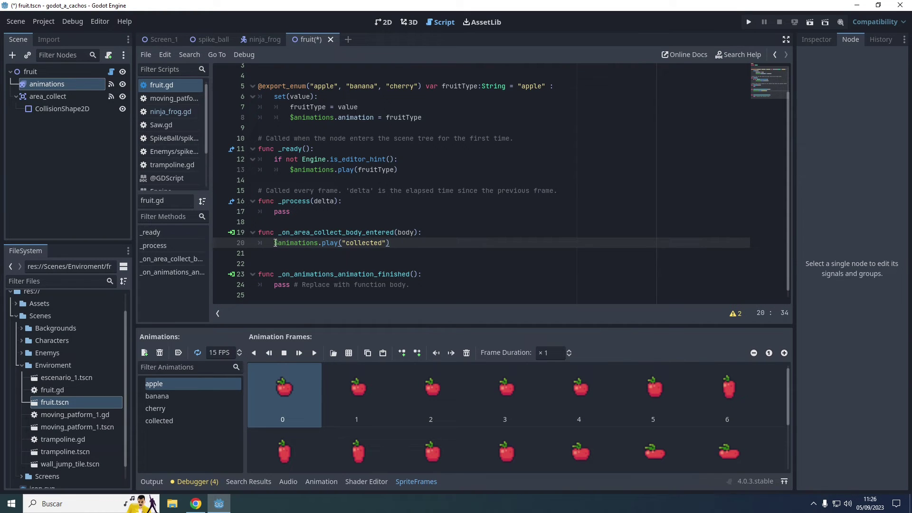
drag(274, 284, 428, 286)
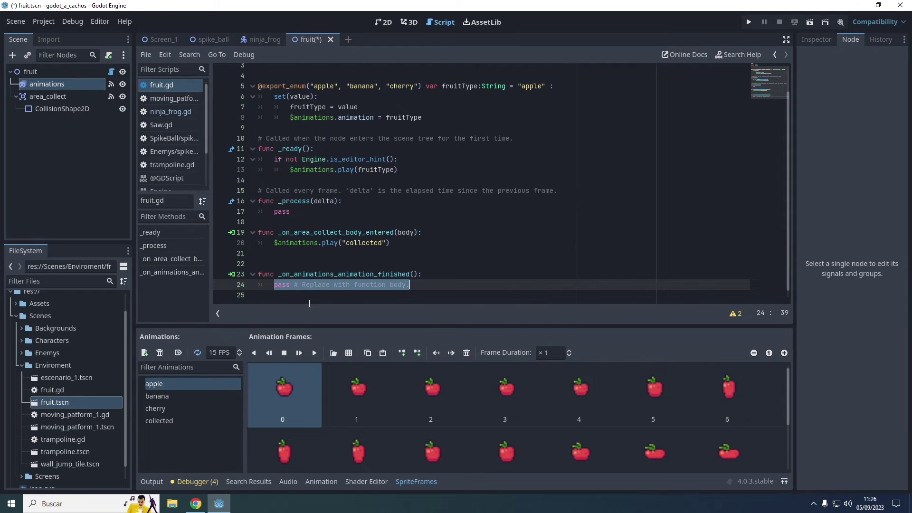
text(self.)
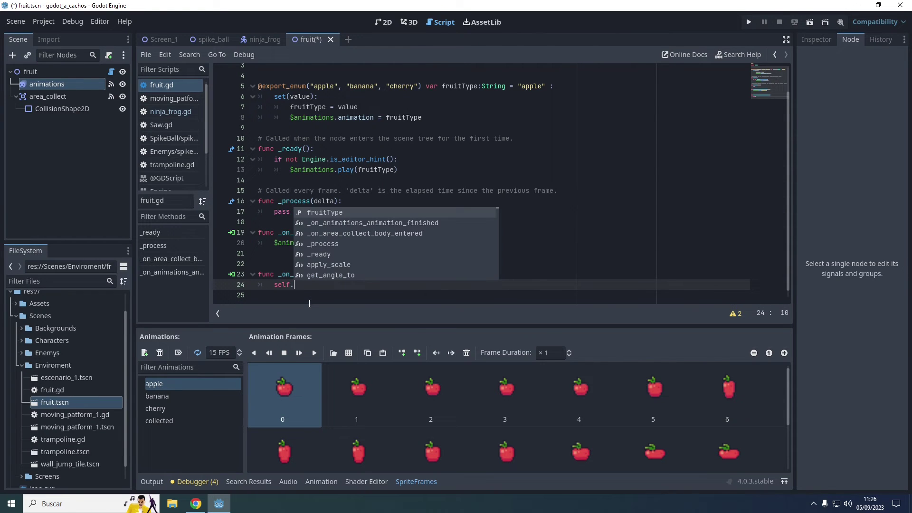
text(queue)
key(Down)
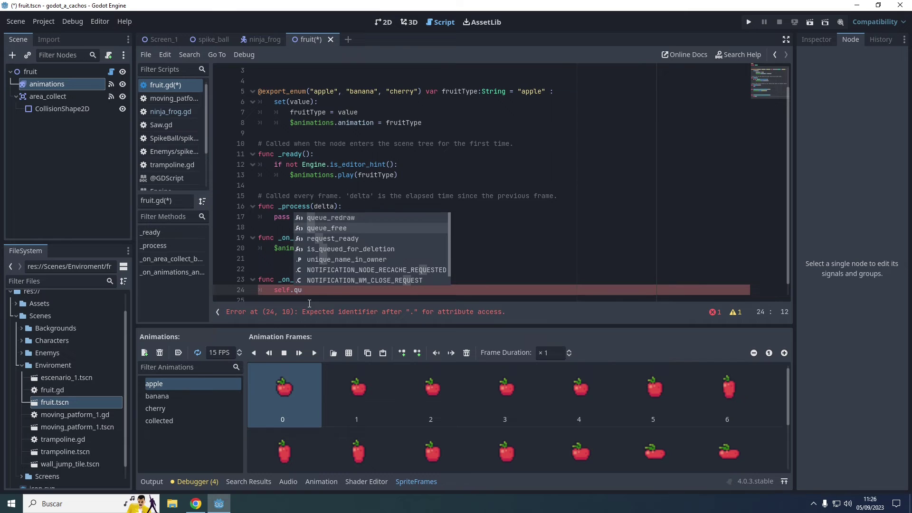
key(Return)
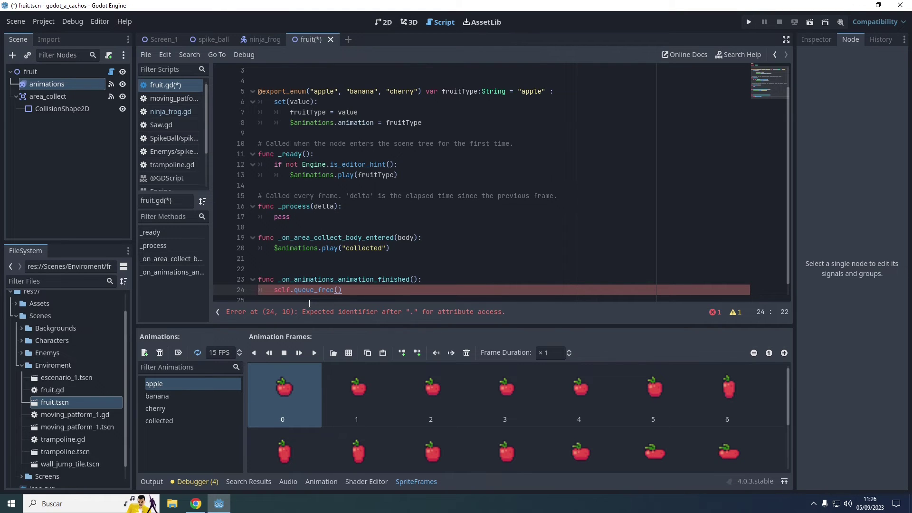
key(ctrl+s)
click(400, 246)
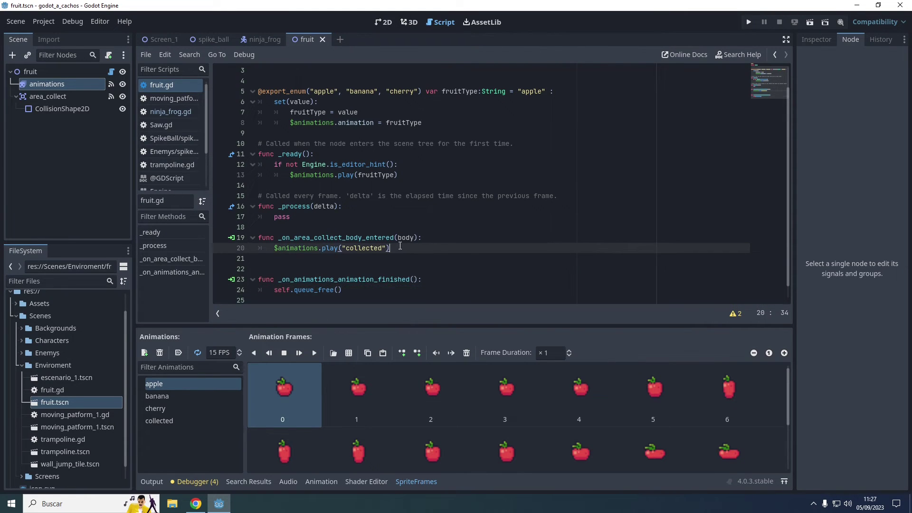
key(Delete)
click(365, 281)
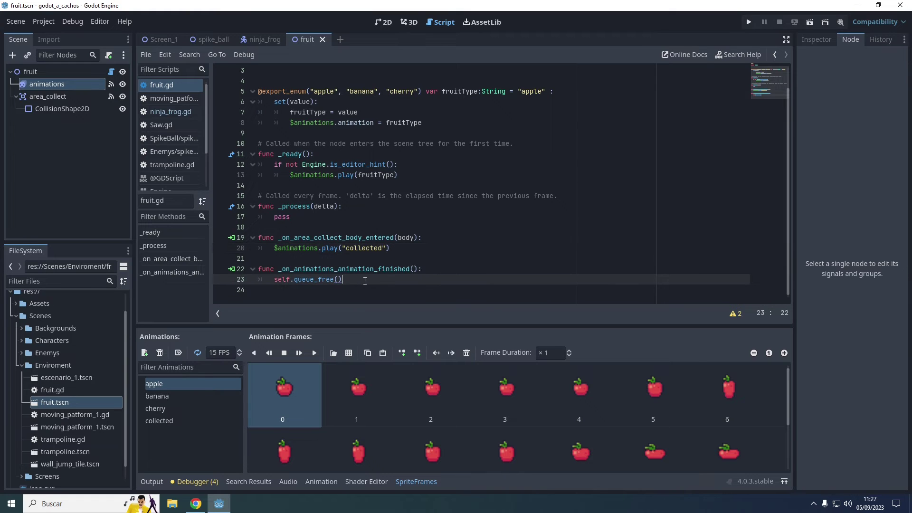
click(747, 23)
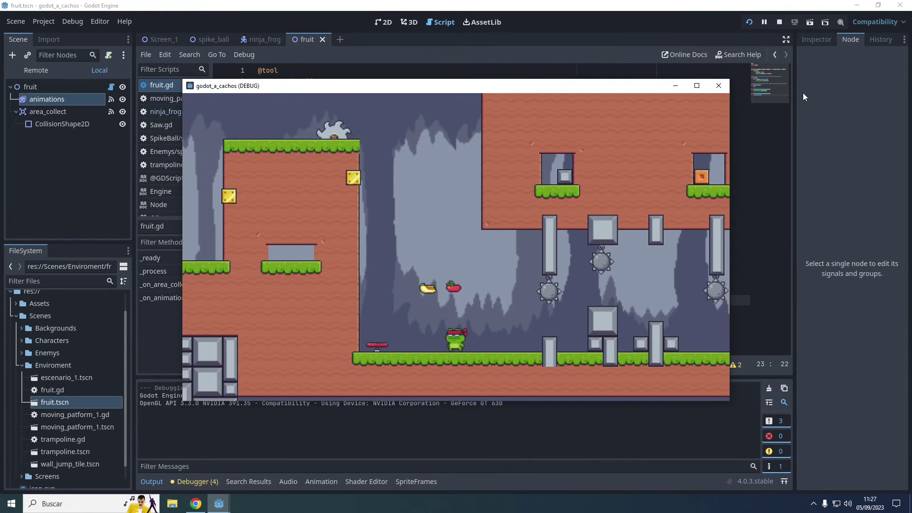
- Jump the frog into the fruits in the running game, then stop it with F8
key(space)
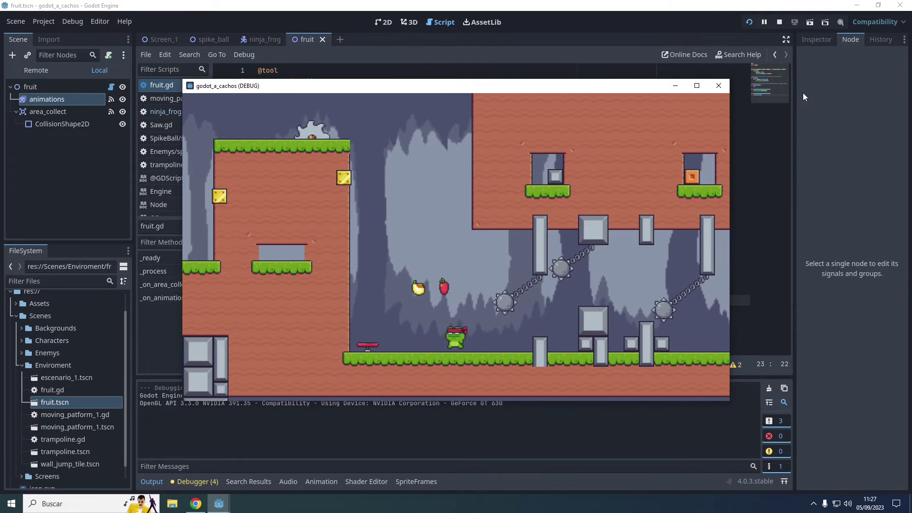
key(Left)
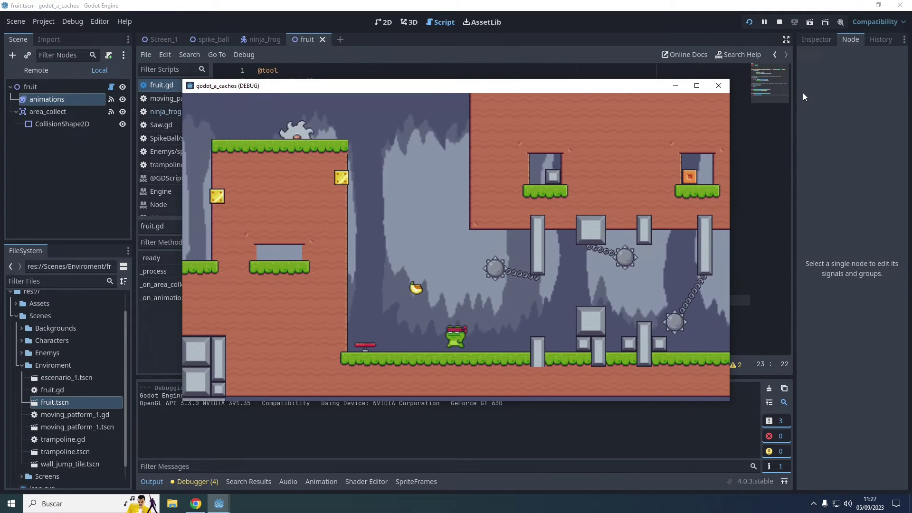
key(space)
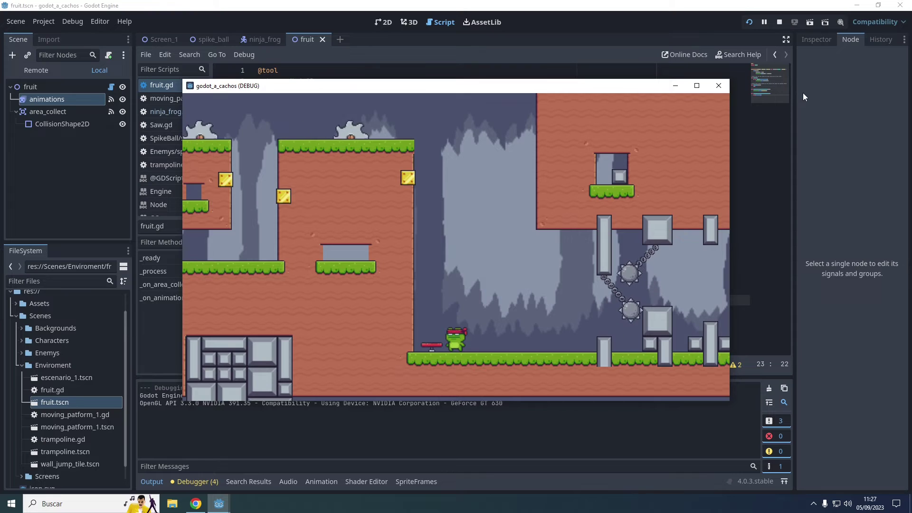
key(F8)
- Run the game again, steer the frog to grab the banana, and close it
click(749, 22)
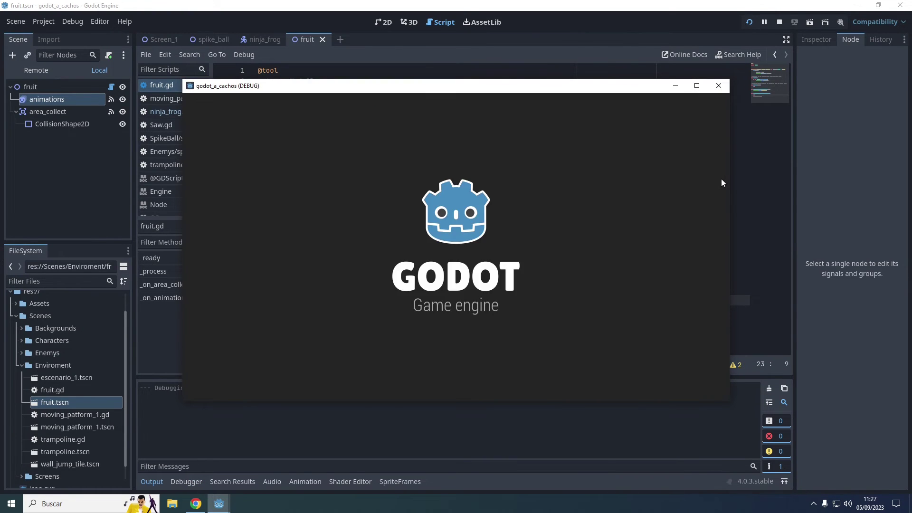
key(space)
key(Right)
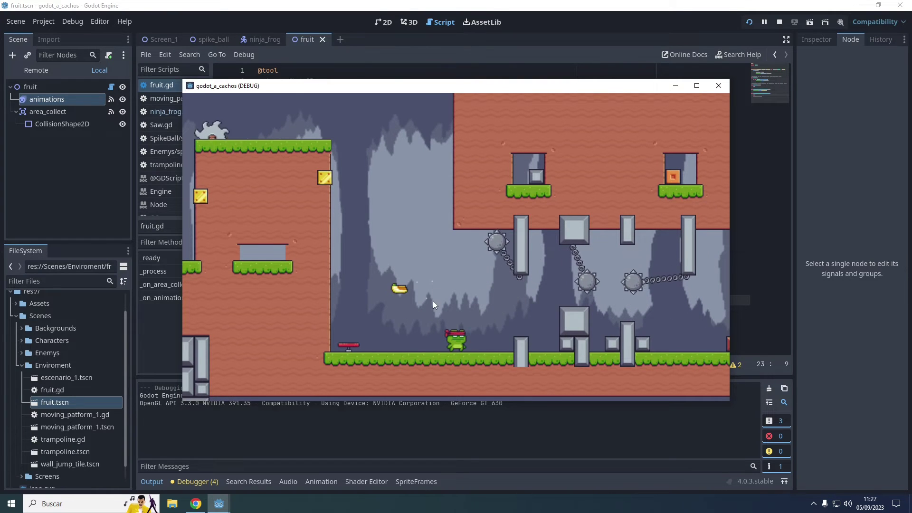
key(Left)
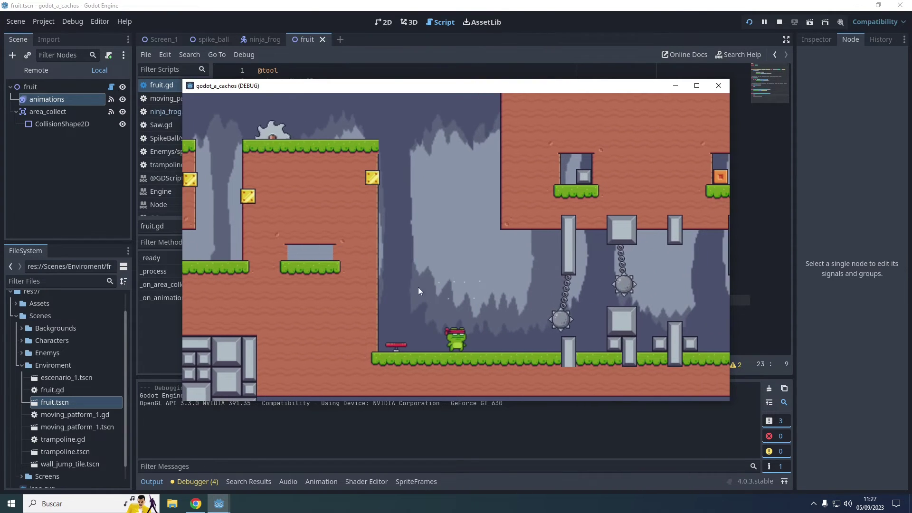
key(Right)
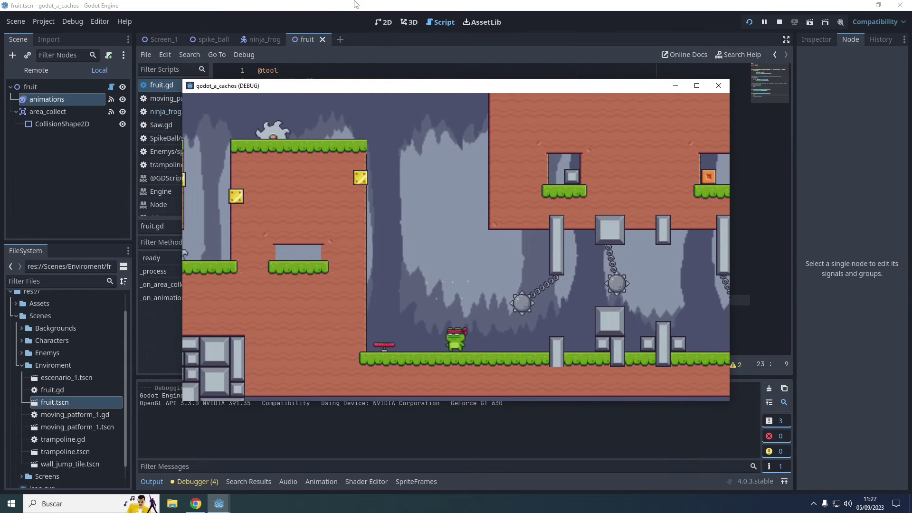
click(718, 86)
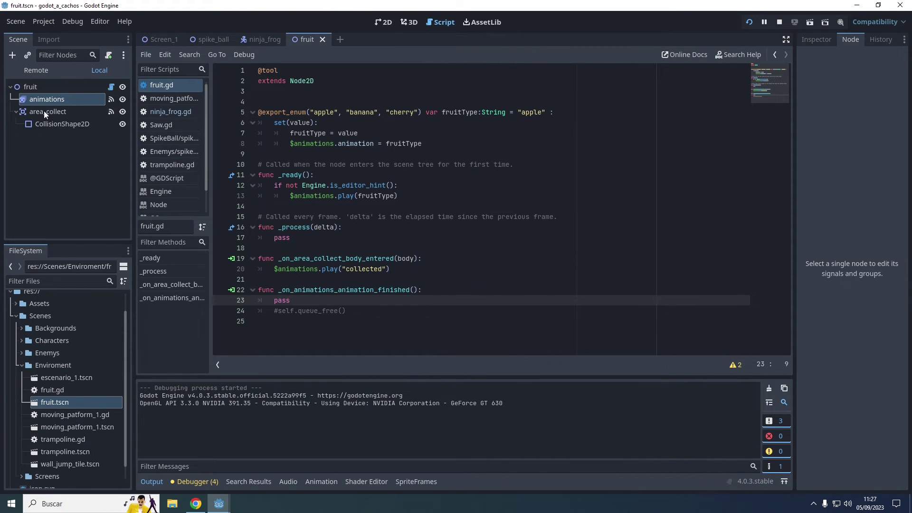
- Inspect the collected animation's frames in SpriteFrames, then close the running game
click(41, 98)
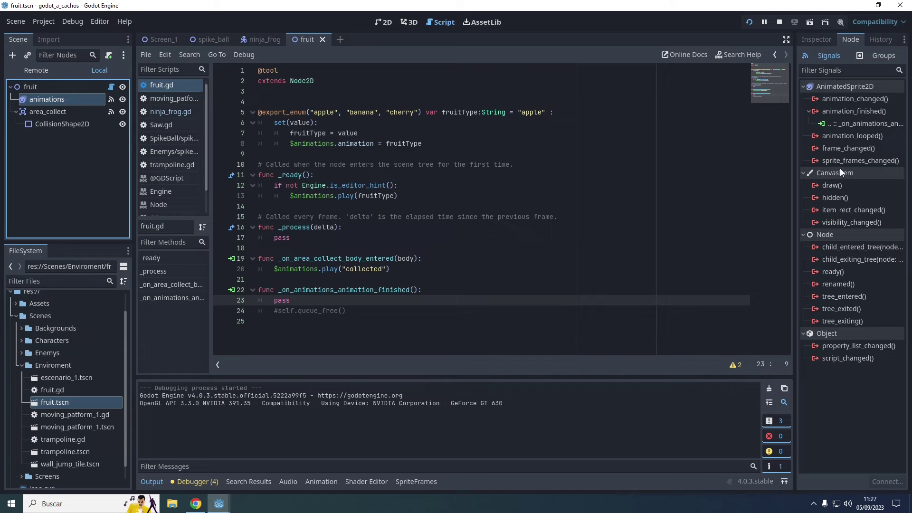
click(812, 40)
click(871, 121)
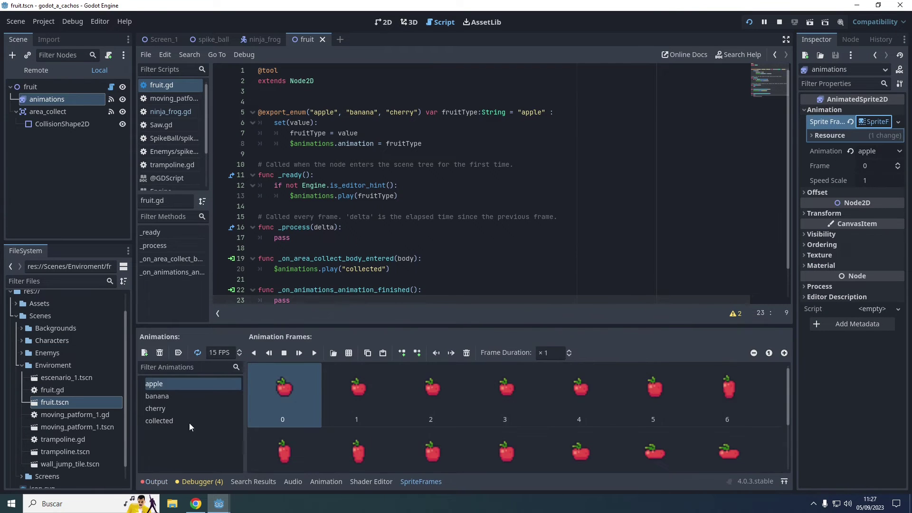
click(190, 420)
click(655, 392)
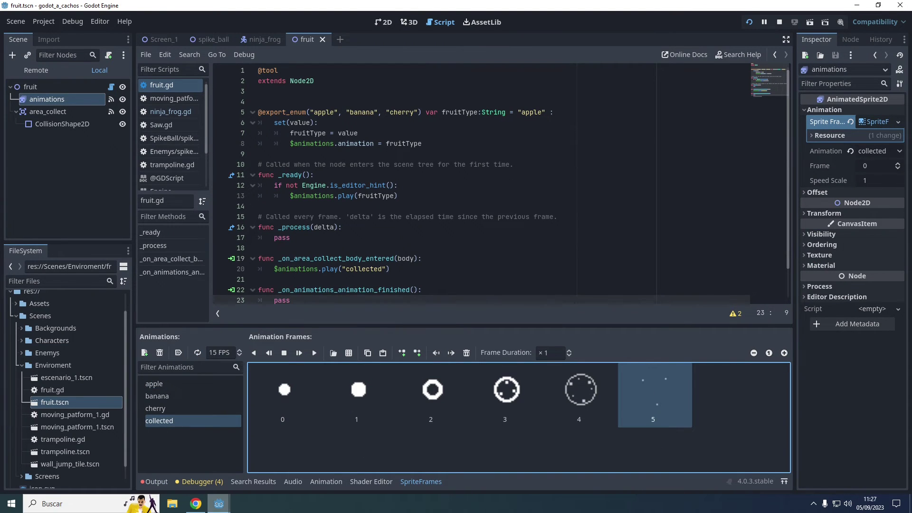
mouse_move(225, 503)
click(276, 461)
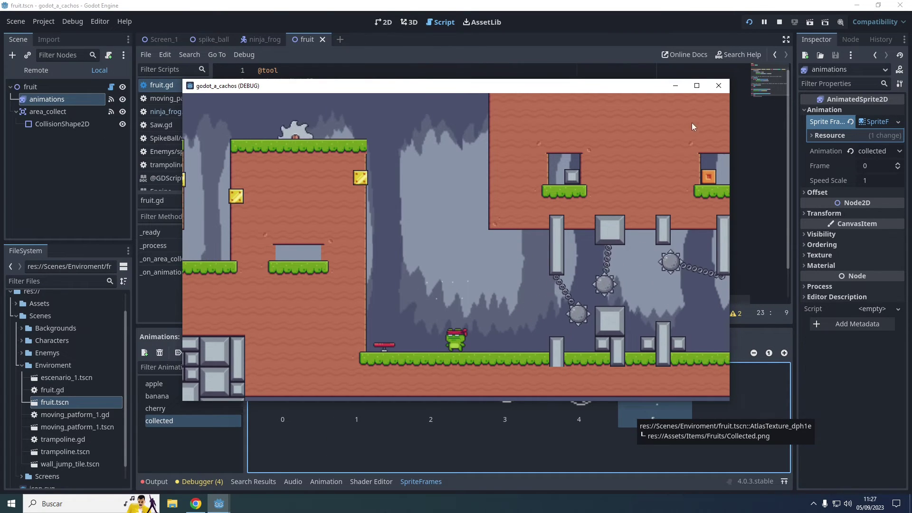
click(718, 86)
- Replace pass on line 23 with queue_free() and save fruit.gd
scroll(287, 293, down, 1)
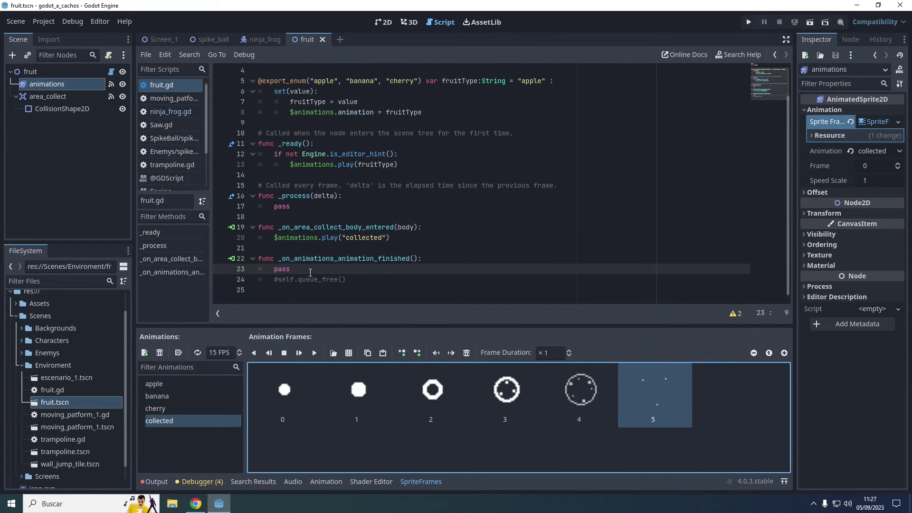
double_click(282, 269)
text(self.queue_free())
key(Home)
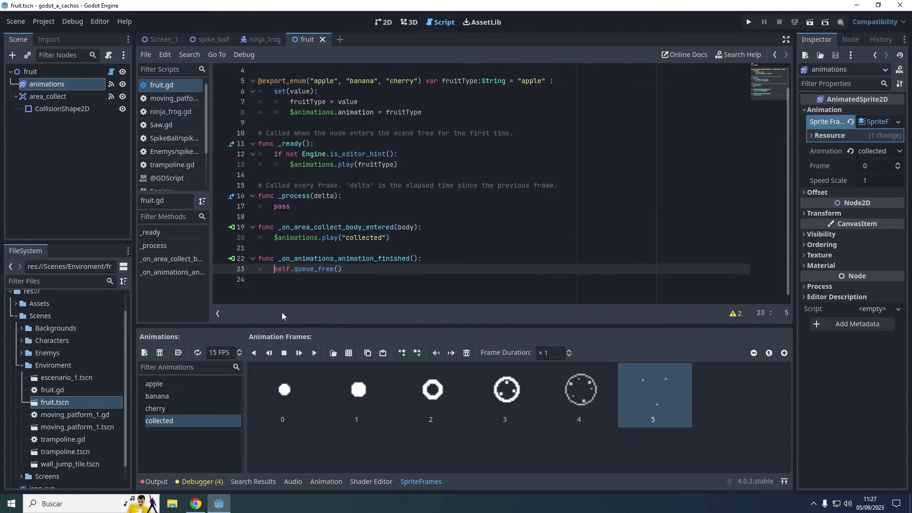
key(Delete)
key(Delete)
key(Delete)
key(Delete)
key(ctrl+s)
- Run the game and jump the frog into the fruits to confirm they vanish
click(752, 21)
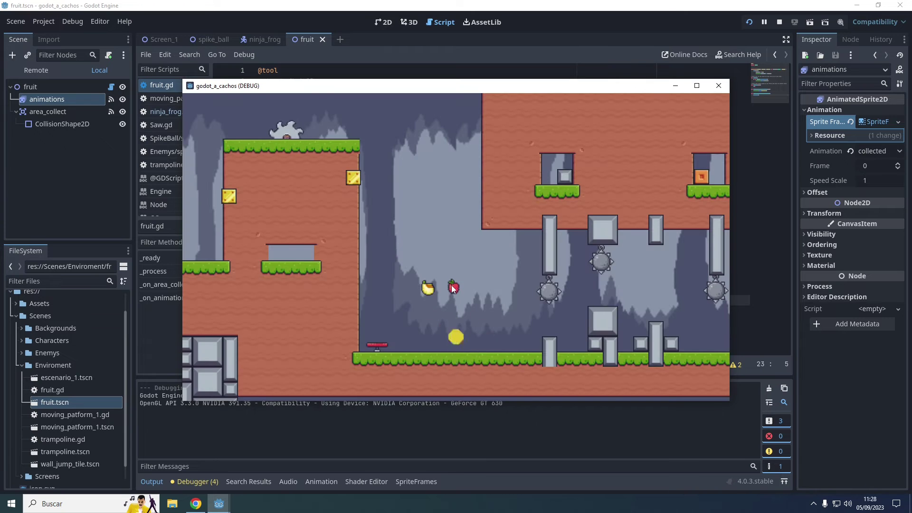
key(Left)
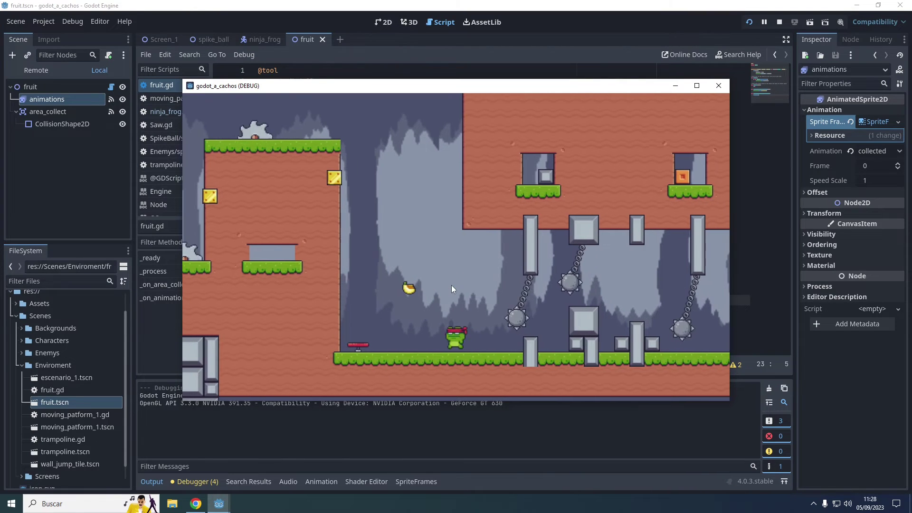
key(space)
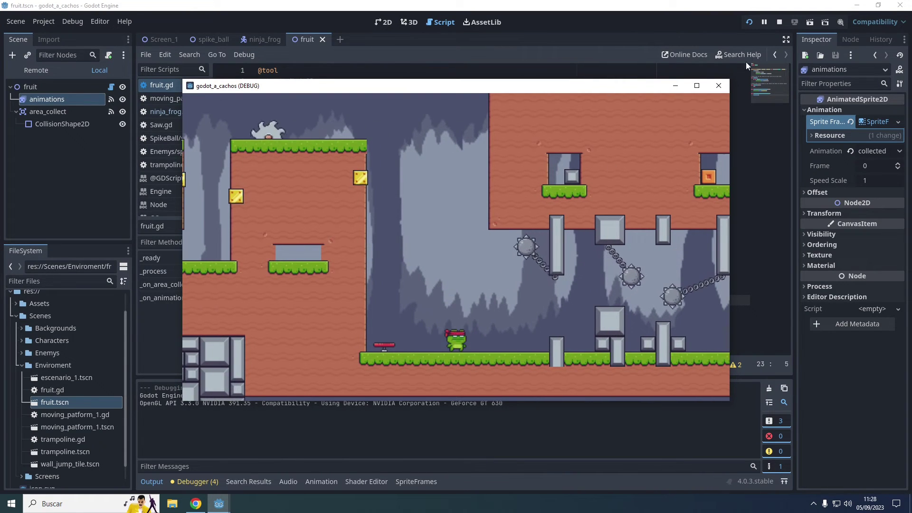
click(718, 86)
- Restore self.queue_free() on line 23 and briefly check the Screen_1 level scene
text(self.queue_free()
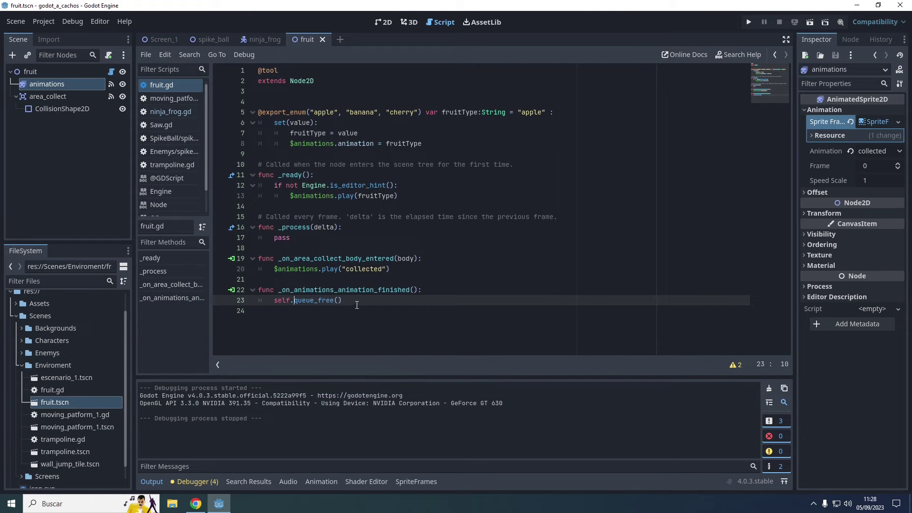
key(End)
click(68, 70)
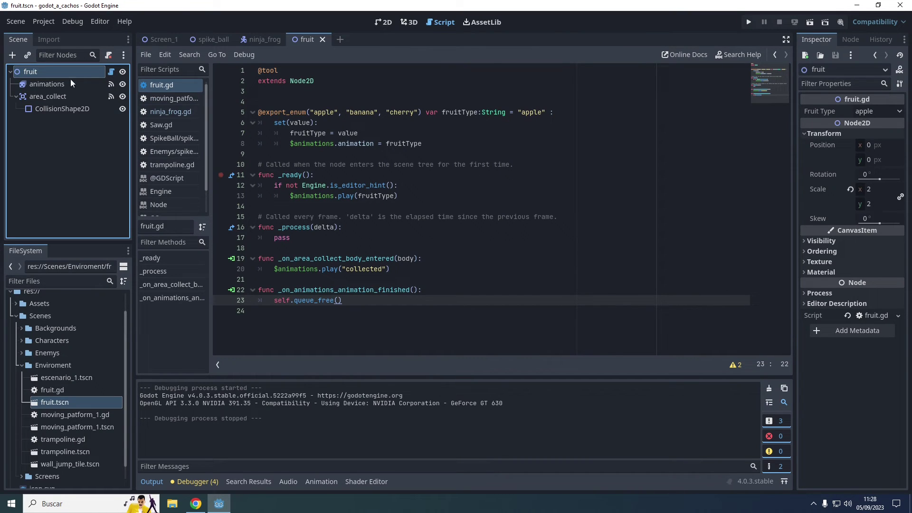
click(160, 39)
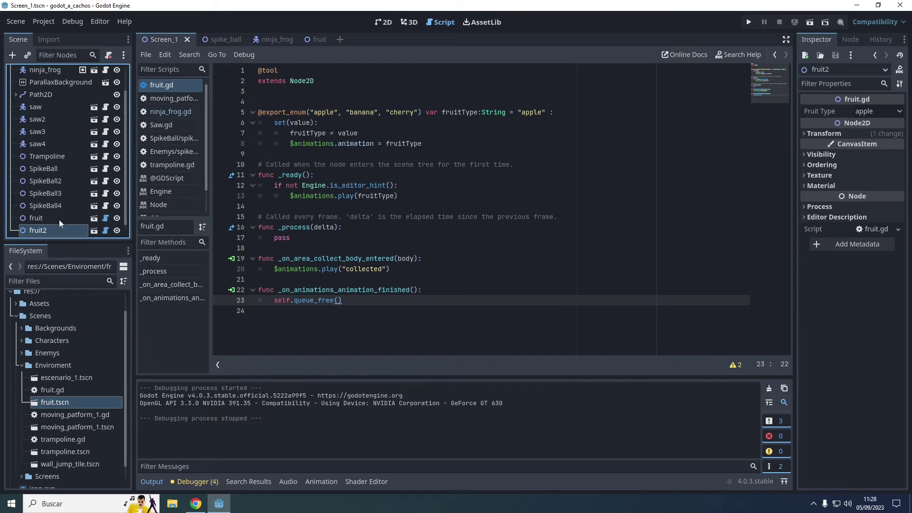
click(320, 39)
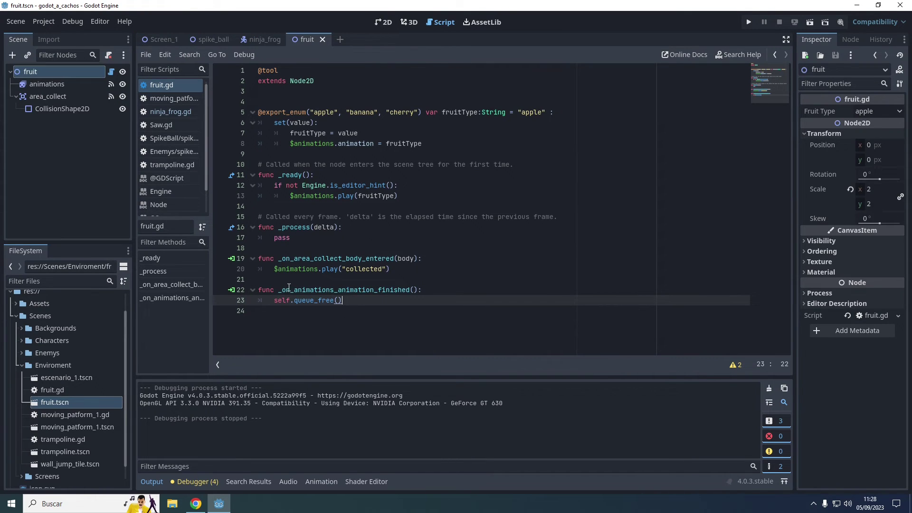
- Add an empty line at the top of the _on_area_collect_body_entered handler
drag(273, 300, 363, 300)
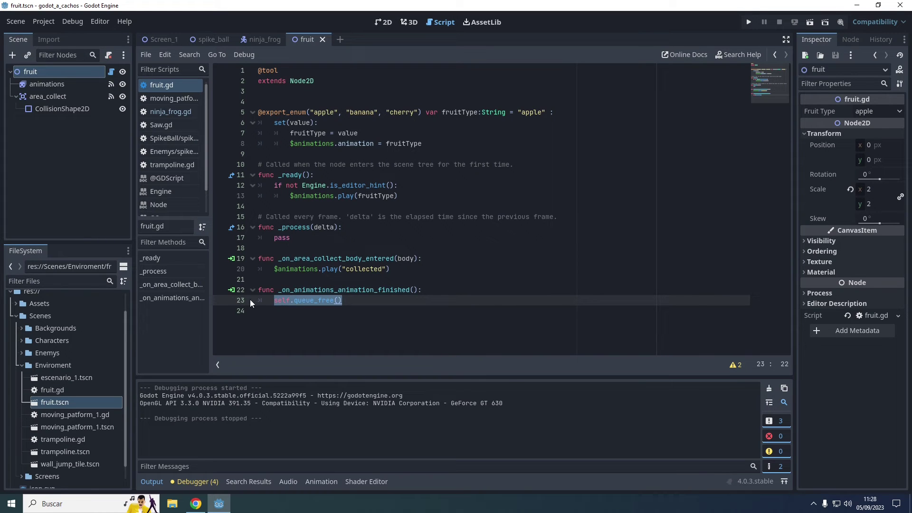
click(354, 299)
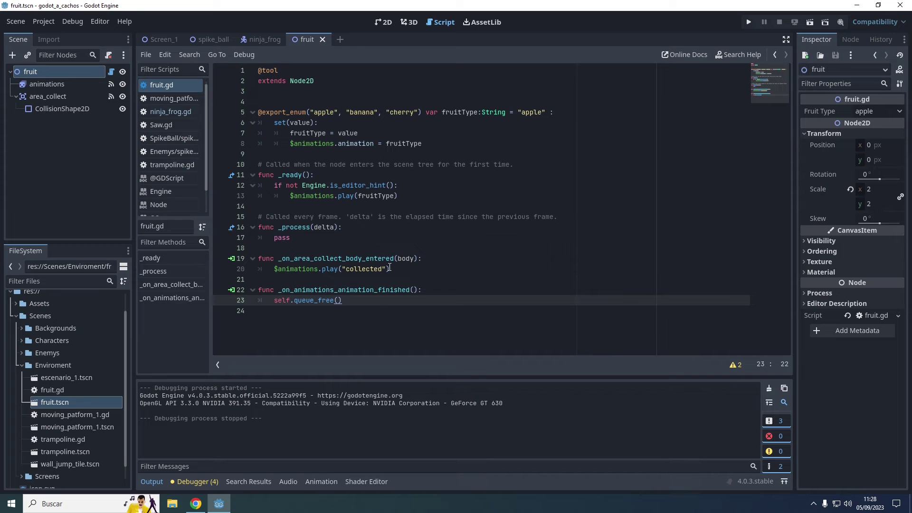
drag(357, 292, 421, 289)
click(353, 300)
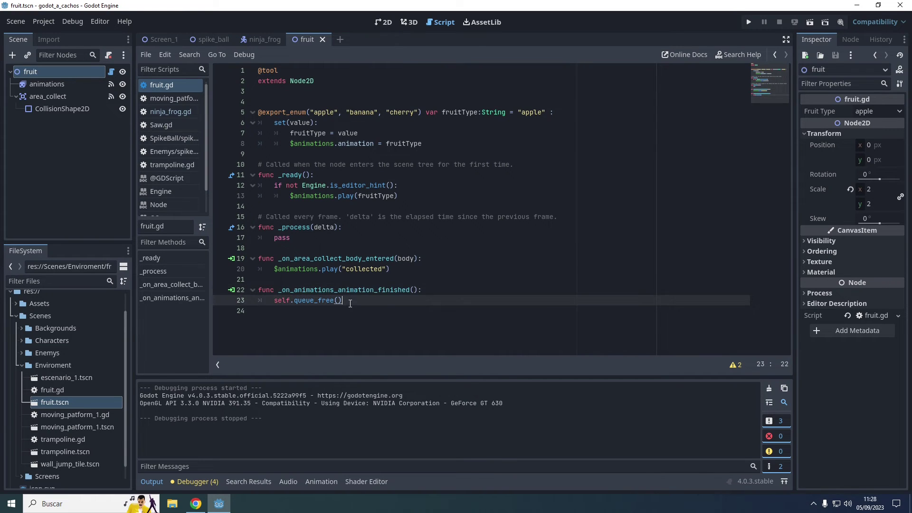
click(403, 257)
key(End)
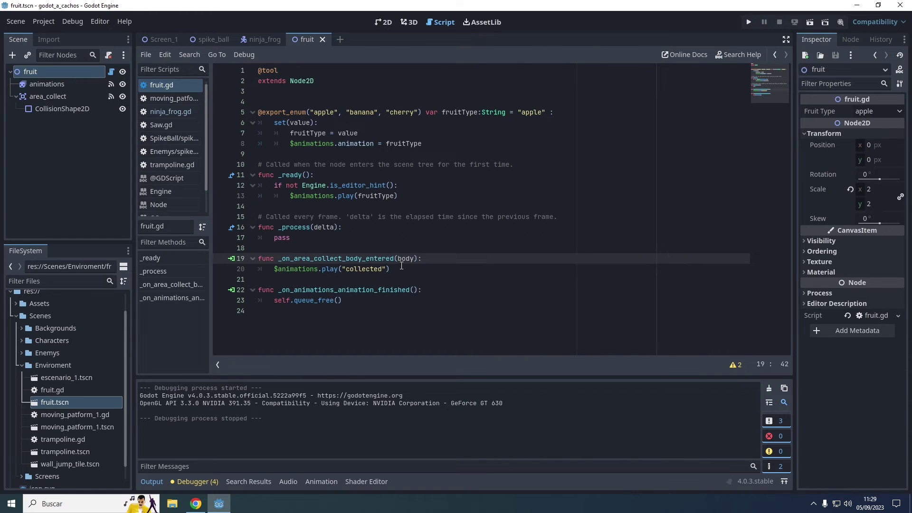
key(Return)
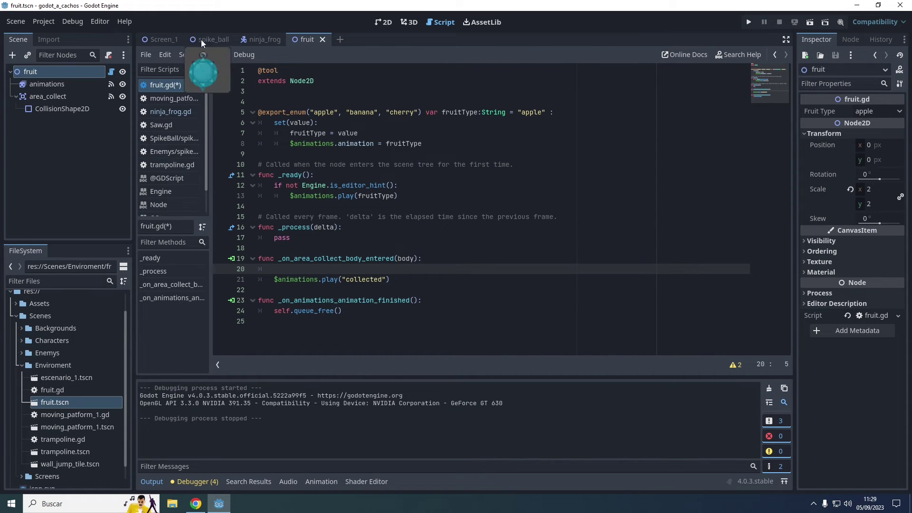
- Add 'var fruitCount = 0' below health in ninja_frog.gd, then begin 'body.' on line 20 of fruit.gd
click(257, 38)
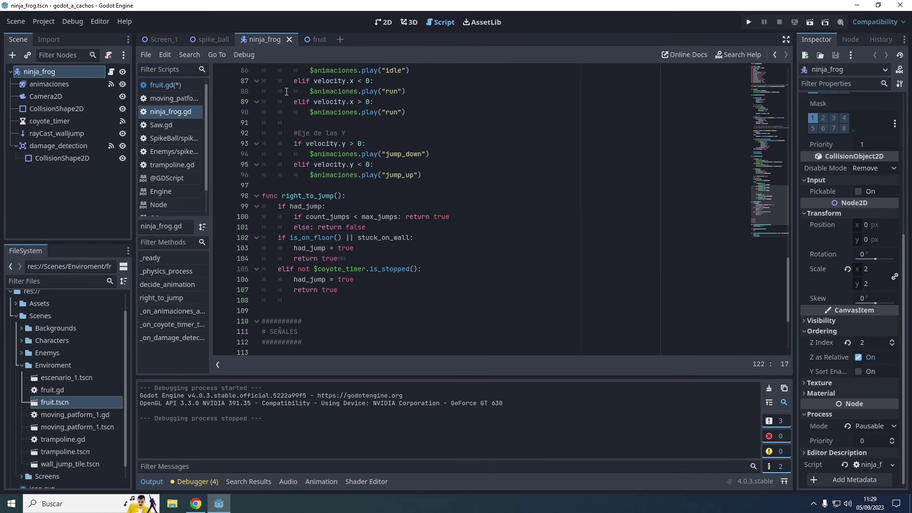
scroll(360, 158, up, 2)
scroll(359, 158, up, 10)
scroll(360, 158, up, 11)
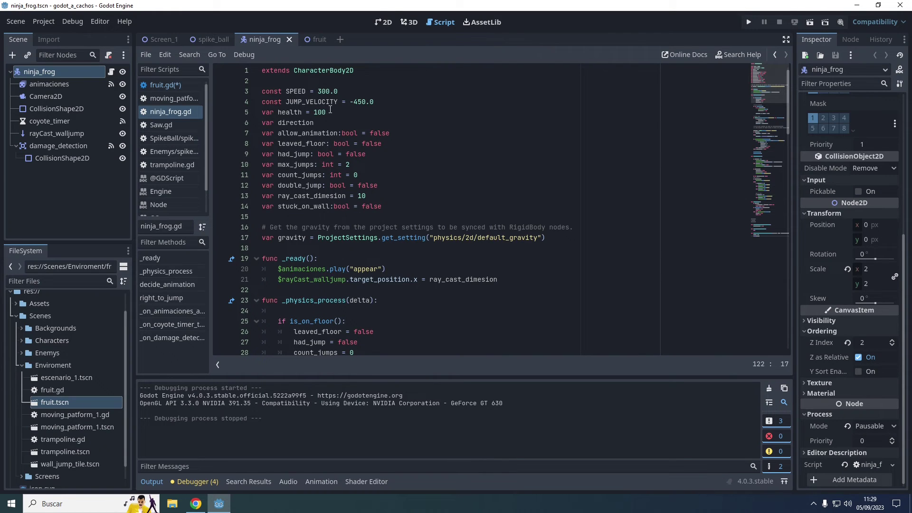
click(330, 110)
key(Return)
text(vars)
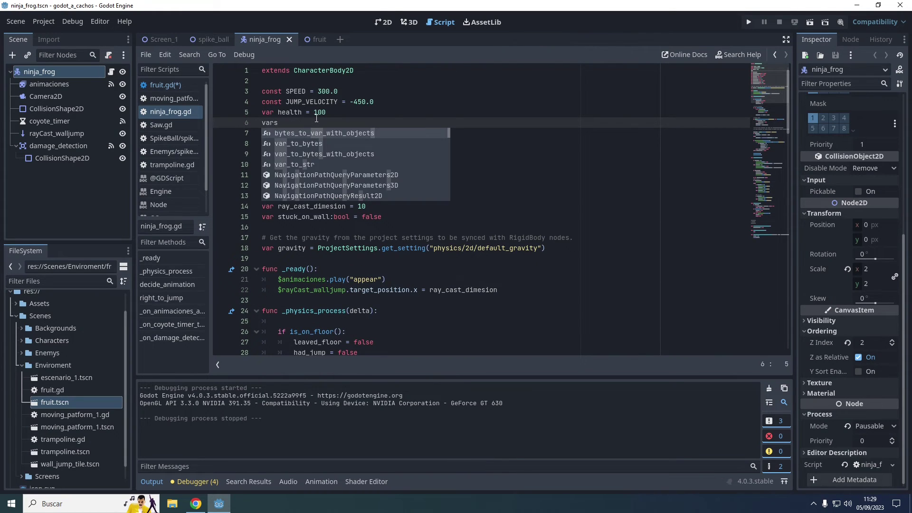
key(BackSpace)
text(fruitCount)
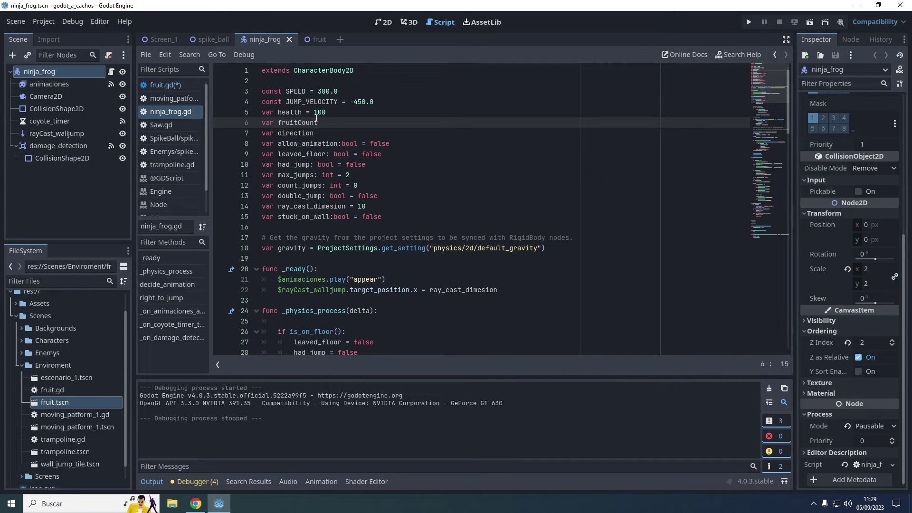
text( = 0)
click(318, 39)
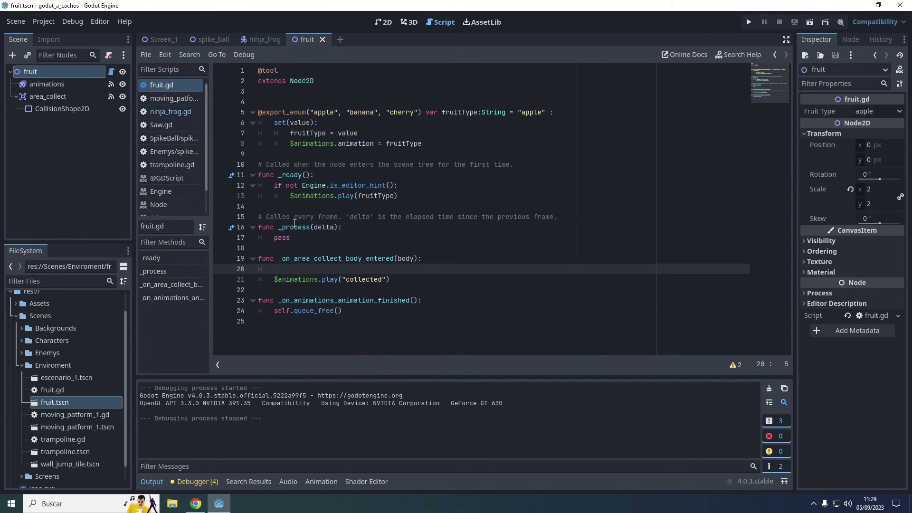
text(body.)
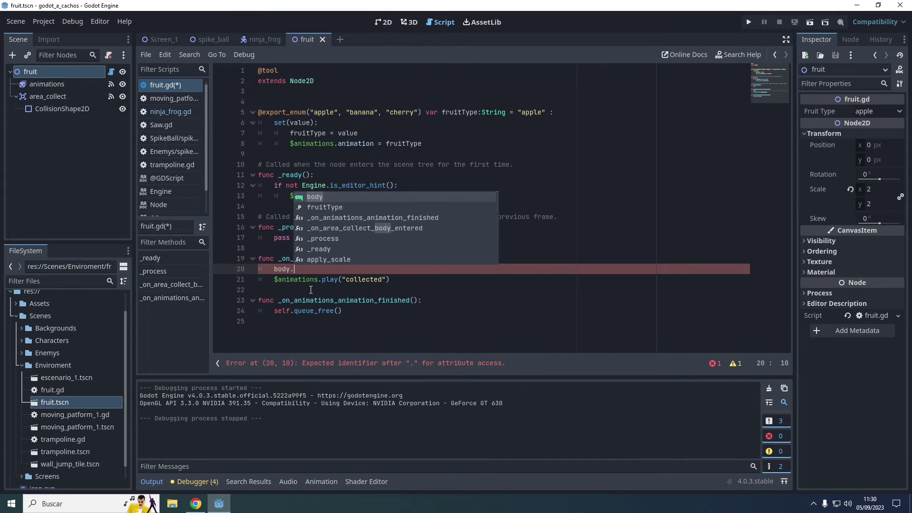
- Finish line 20 as body.fruitCount += 1, add print(body.fruitCount) below, and save fruit.gd
text(fruitCount )
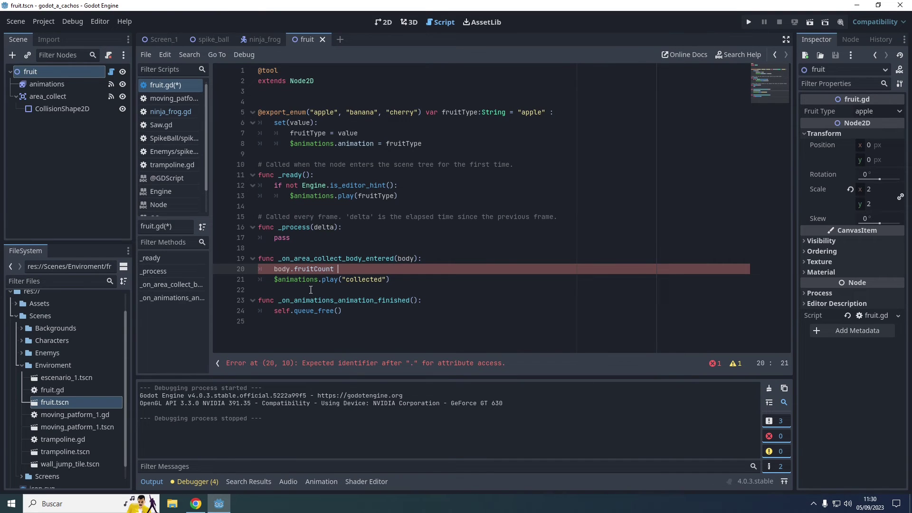
text(+= 1)
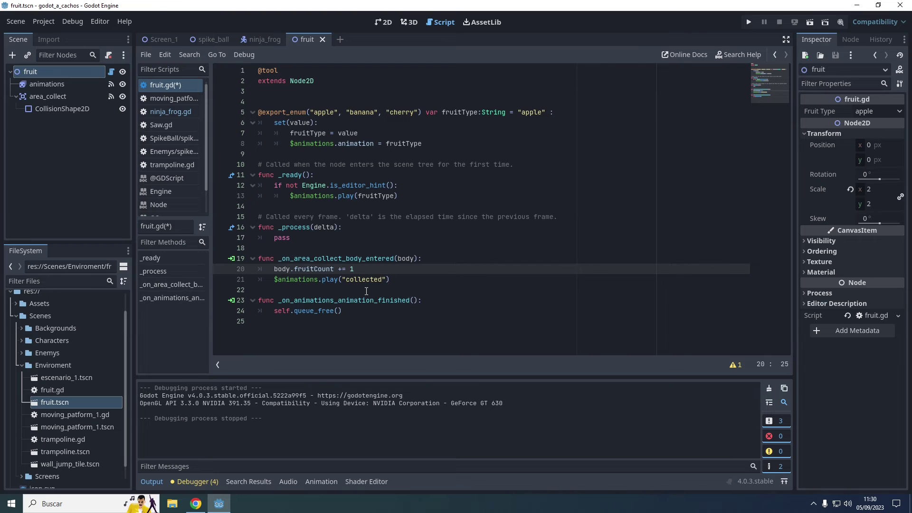
key(Return)
text(p)
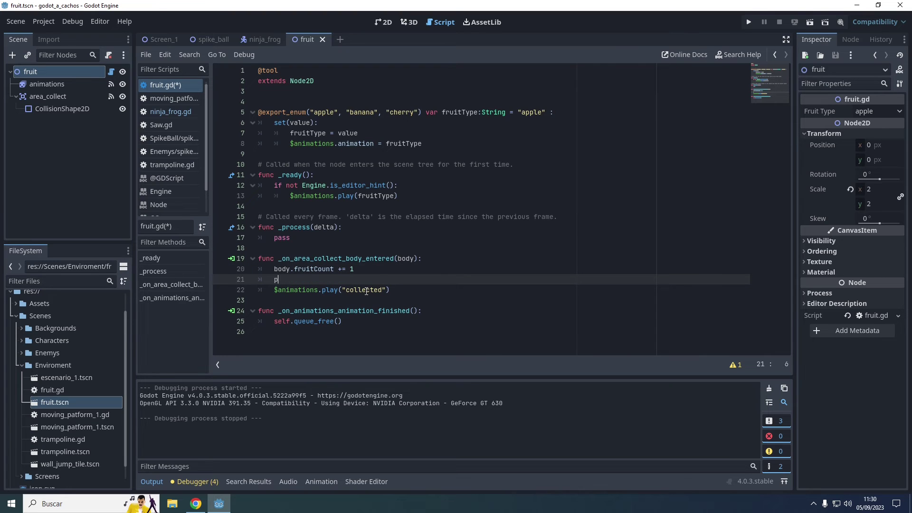
text(rint)
text((bo)
text(dy.fruit)
text(Count)
key(ctrl+s)
- Run the game, jump the frog into the fruits so counts 1 and 2 print, then stop it
click(750, 22)
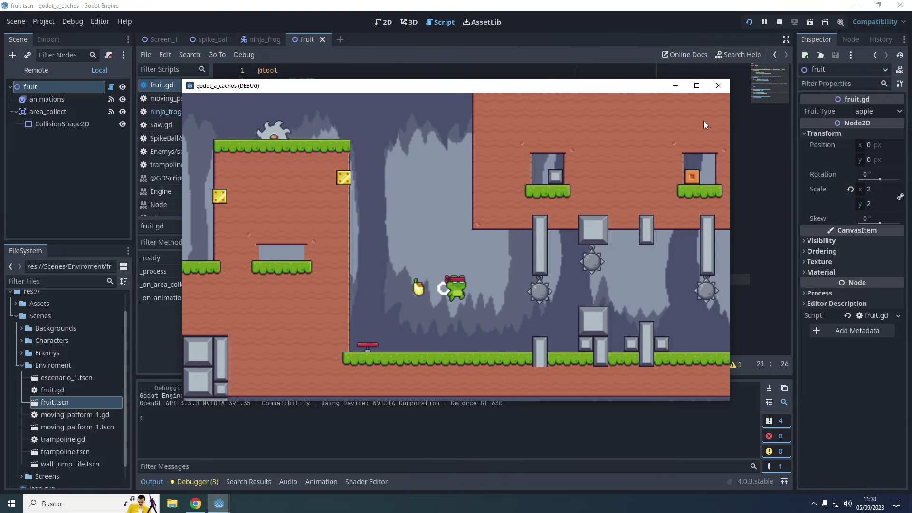
key(space)
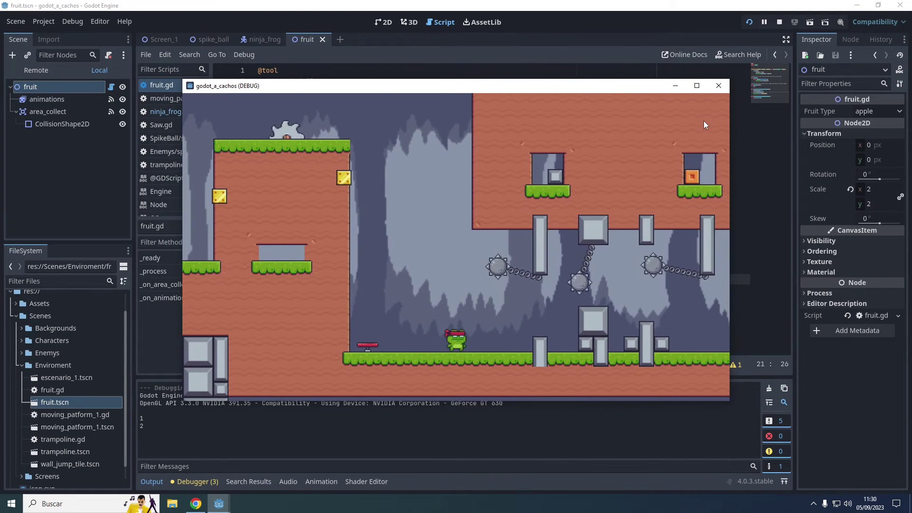
key(alt+F4)
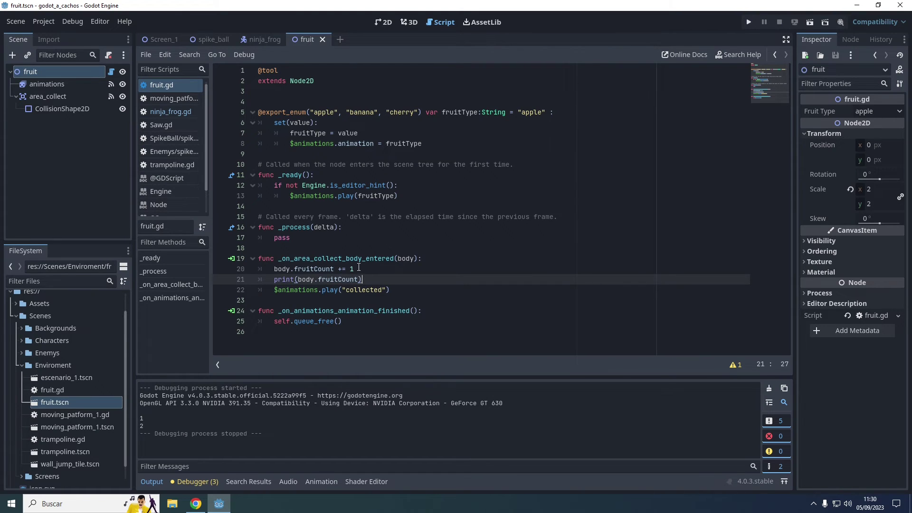
- Add 'func collectFruit(fruitType):' with a started print( line after right_to_jump in ninja_frog.gd
drag(360, 268, 365, 280)
click(261, 39)
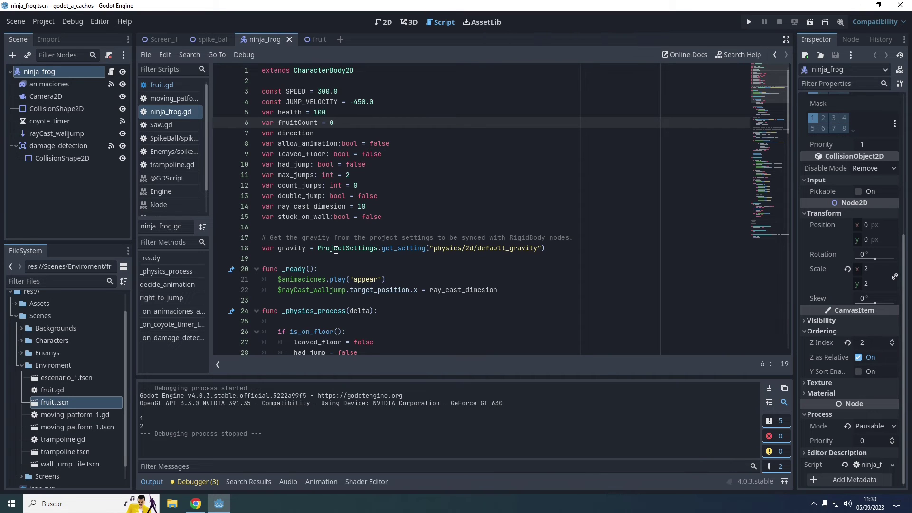
scroll(336, 249, down, 2)
scroll(371, 251, down, 10)
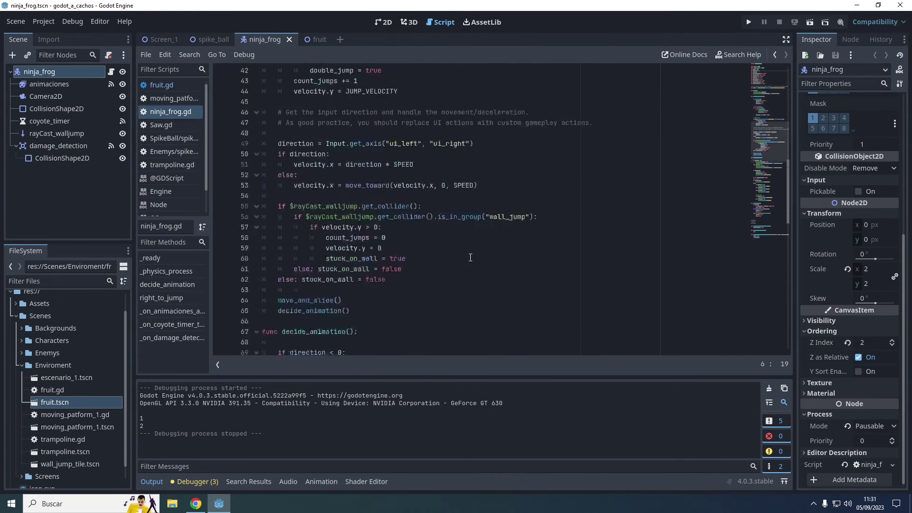
scroll(408, 254, down, 12)
scroll(445, 257, down, 5)
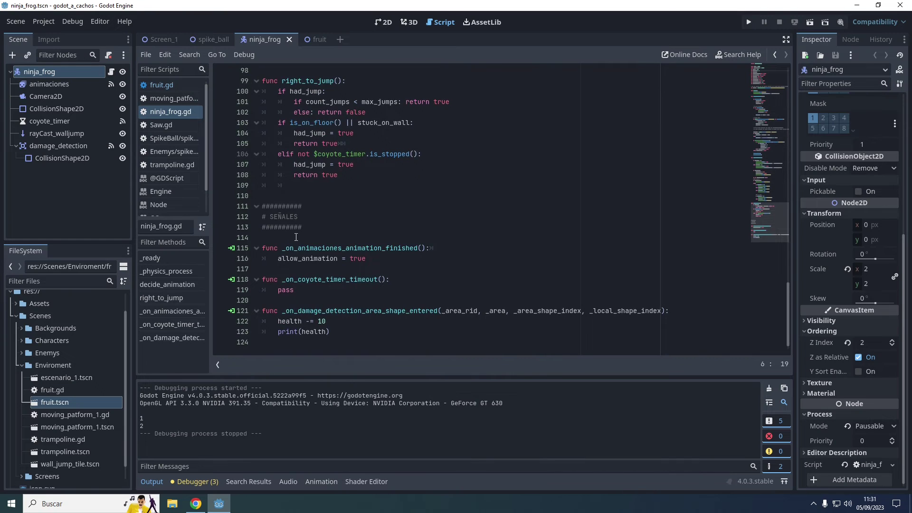
scroll(282, 247, up, 2)
click(282, 247)
key(Return)
text(func collectFruit()
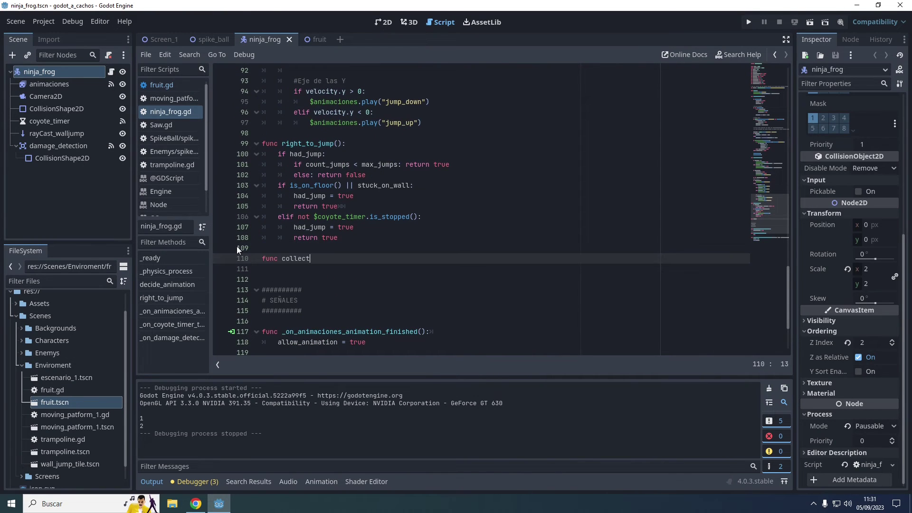
text(fruit)
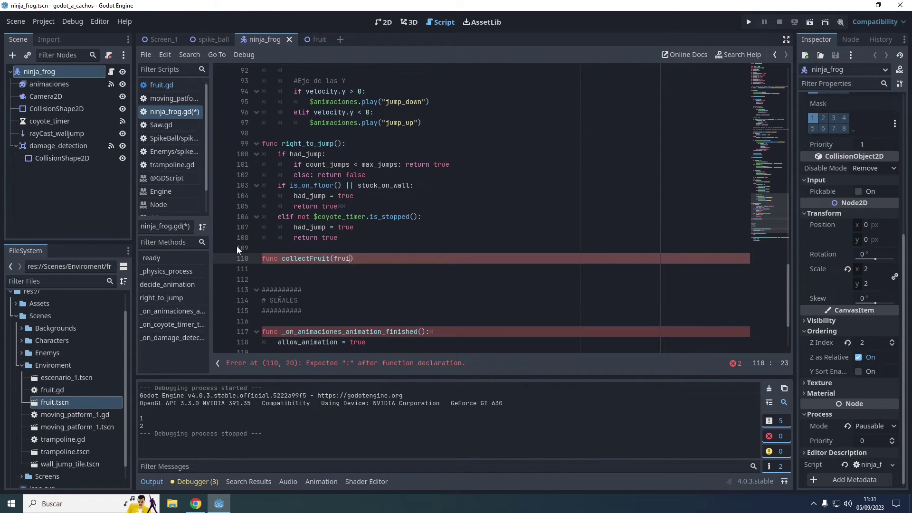
text(Type):)
key(Return)
text(print()
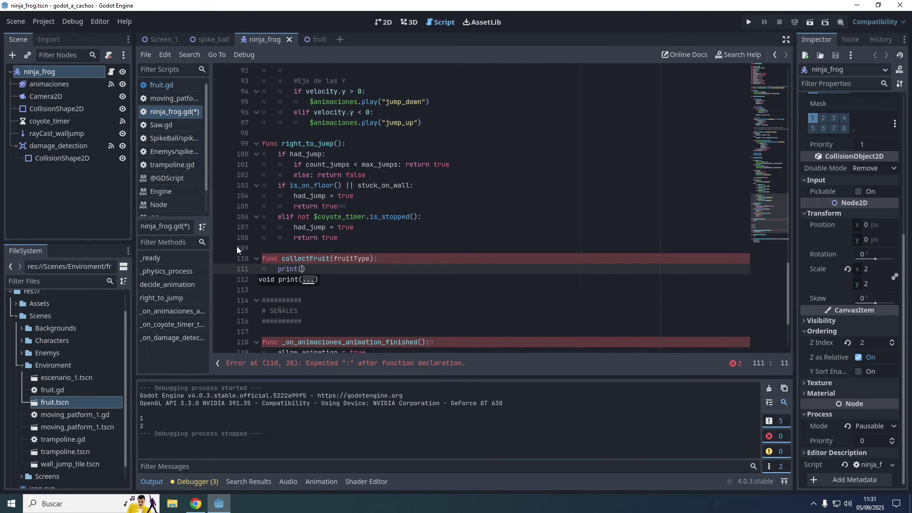
click(319, 41)
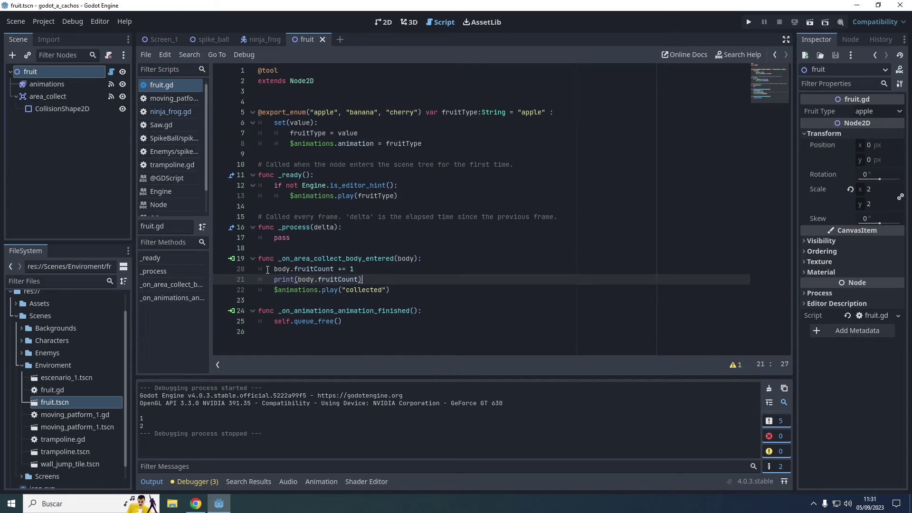
- Replace the fruitCount lines in fruit.gd with the condition if body.has_method("collectFruit"):
drag(274, 269, 382, 277)
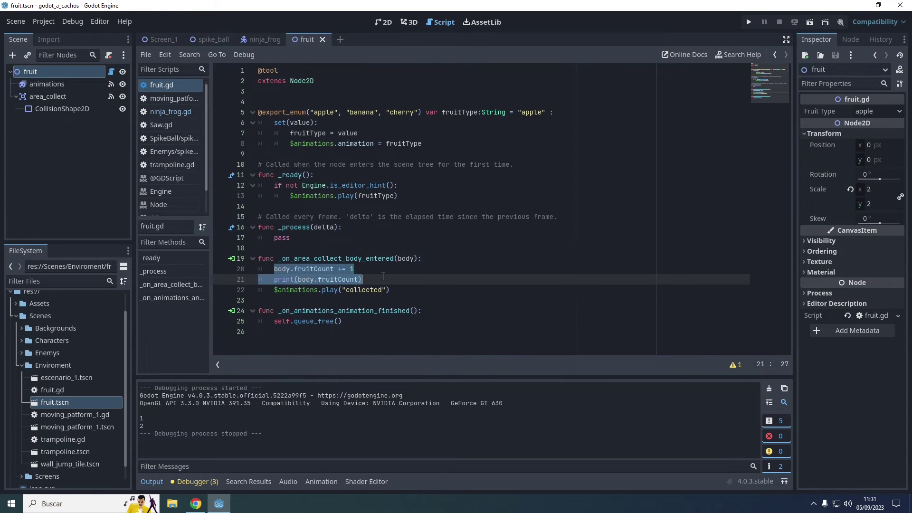
key(BackSpace)
text(bod)
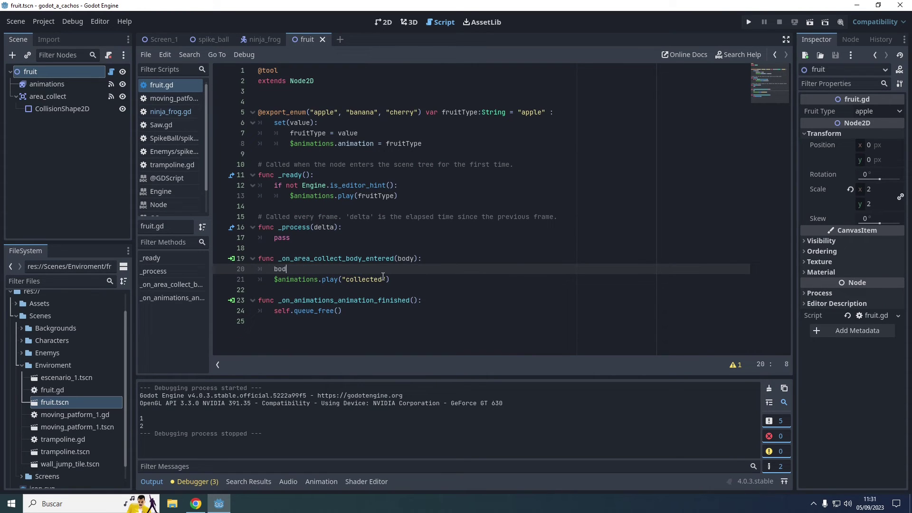
text(y.has)
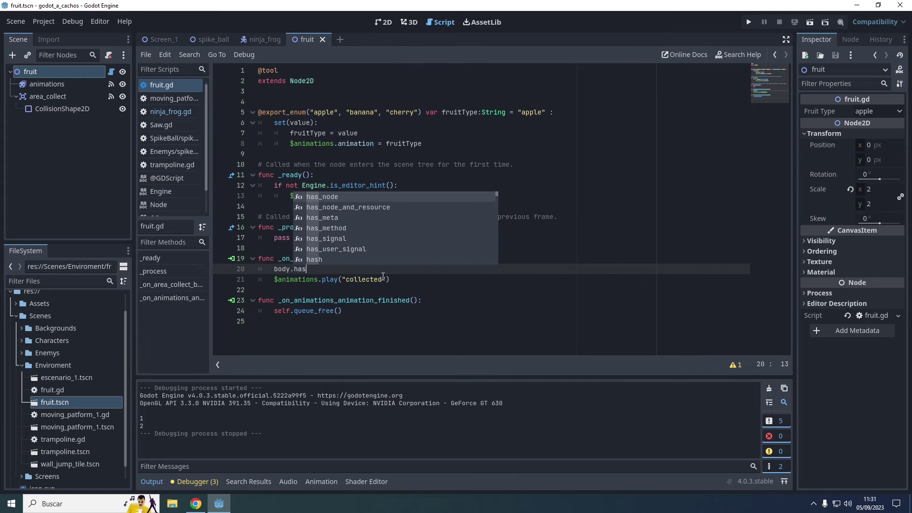
key(Down)
key(Down)
key(Down)
key(Return)
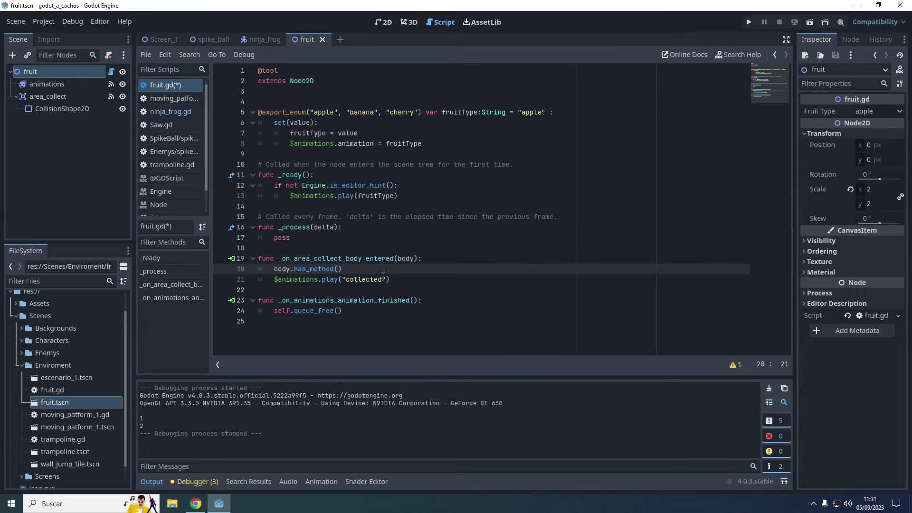
text("collectFruit)
key(Home)
text(if)
key(End)
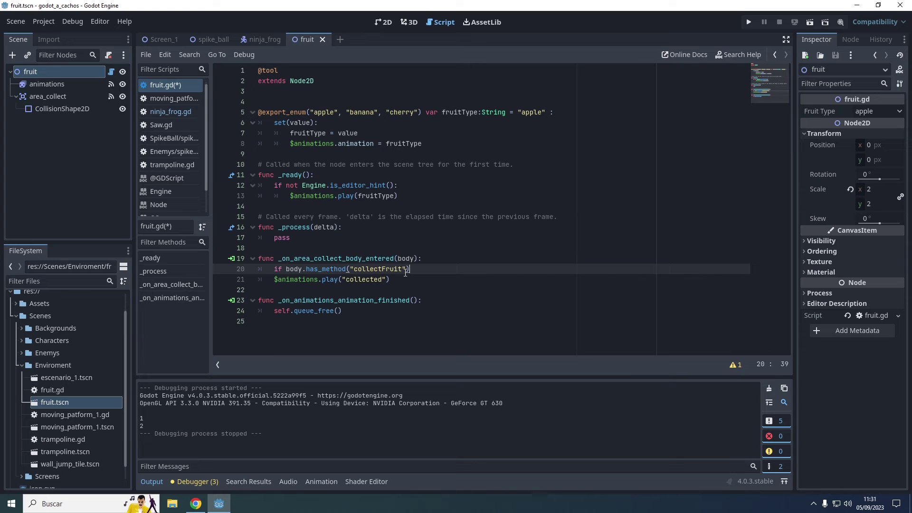
text(:)
- Call body.collectFruit(fruitType) inside the condition and save fruit.gd
key(Return)
text(body)
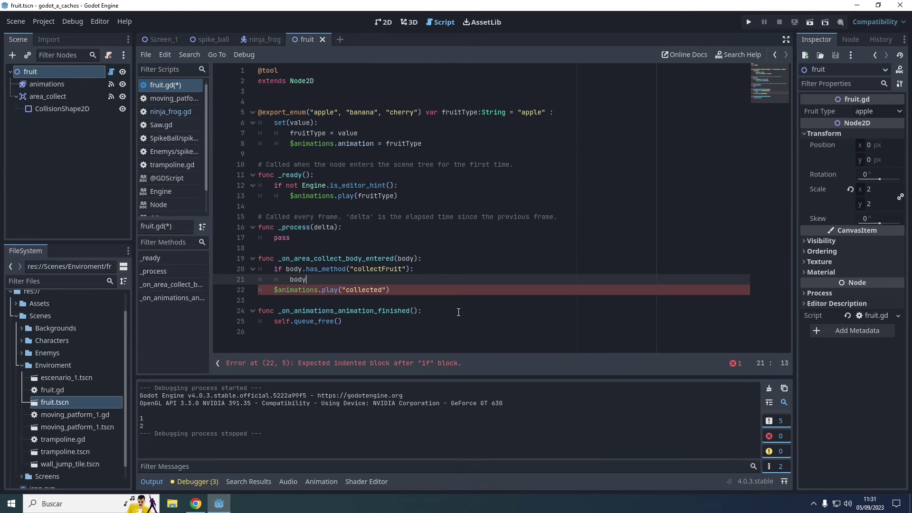
text(.collectFr)
key(Return)
text(s)
key(BackSpace)
text(fruitType)
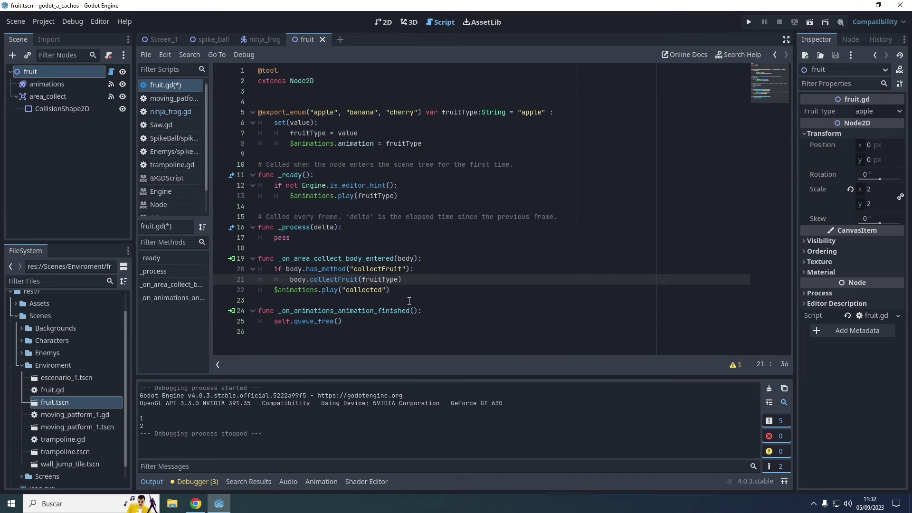
key(ctrl+s)
- Run the game from ninja_frog, collect the fruits so apple and banana print, then close it
click(260, 39)
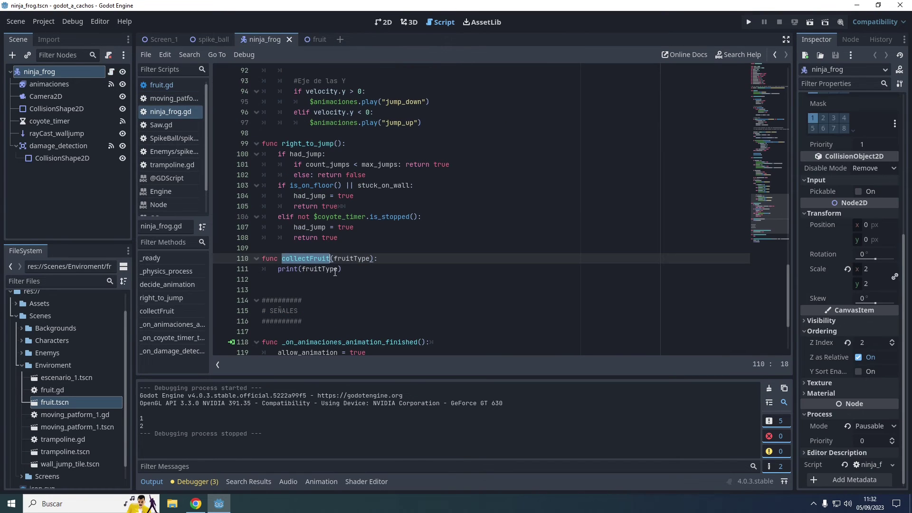
click(748, 23)
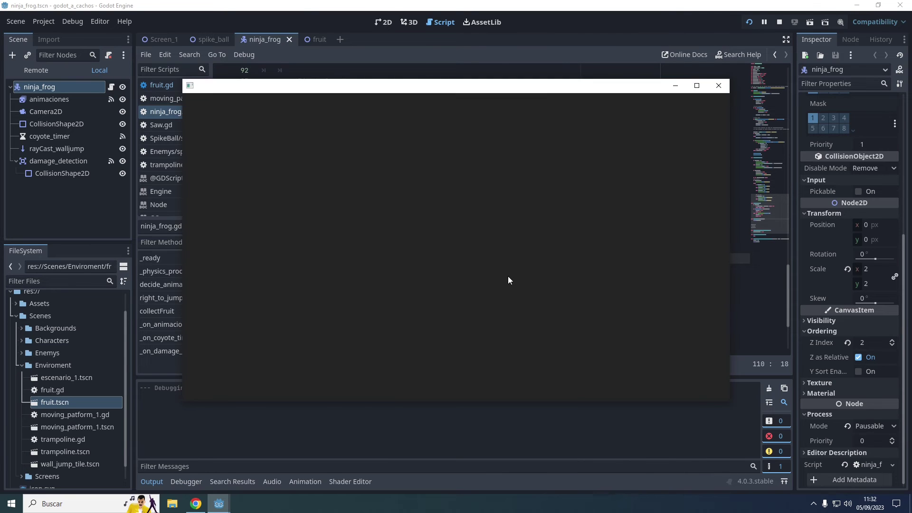
key(Right)
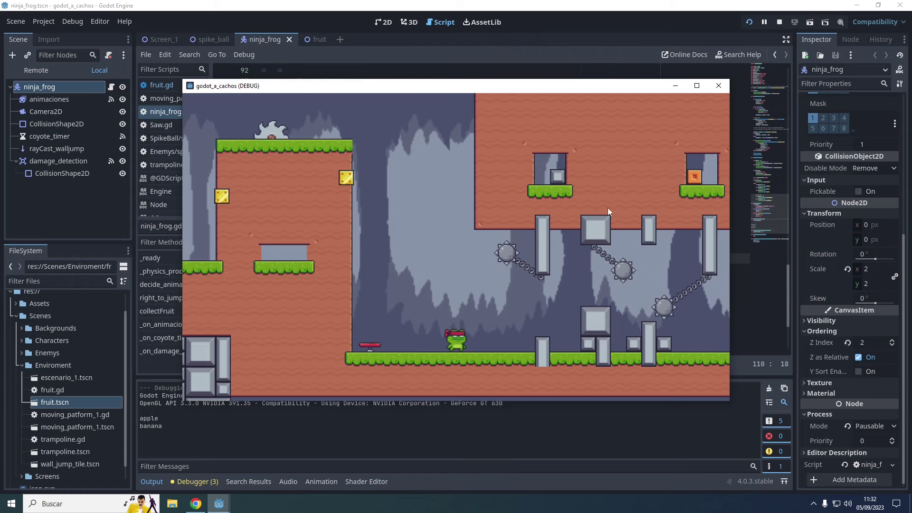
click(718, 85)
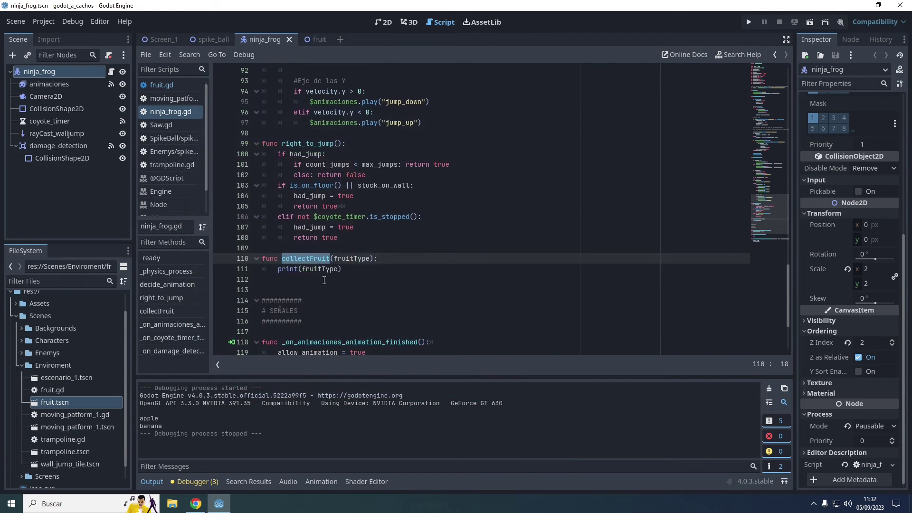
click(358, 244)
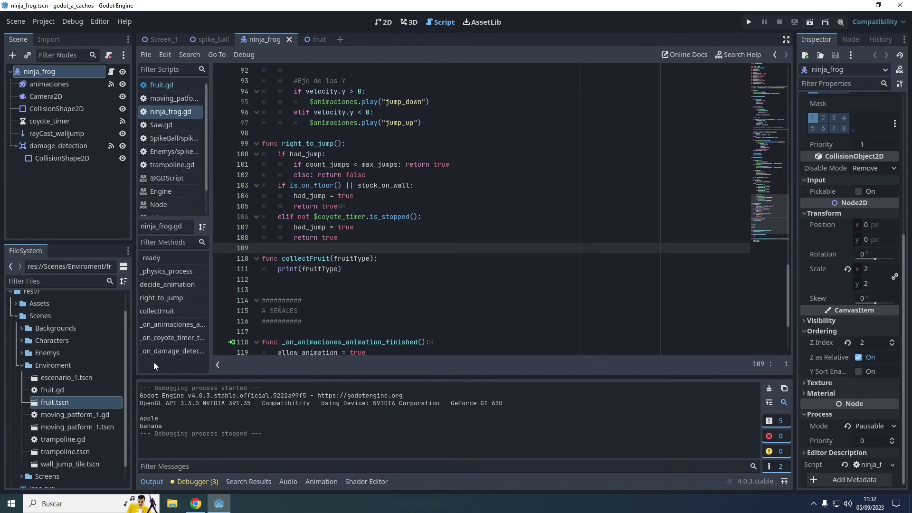
- Create a new Node-based script named general_rules.gd from File > New Script
scroll(379, 277, up, 20)
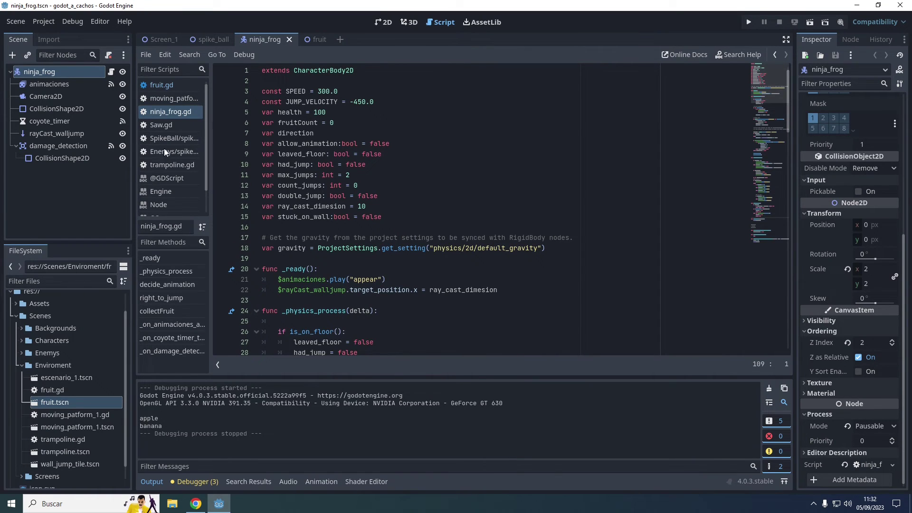
click(144, 52)
click(149, 69)
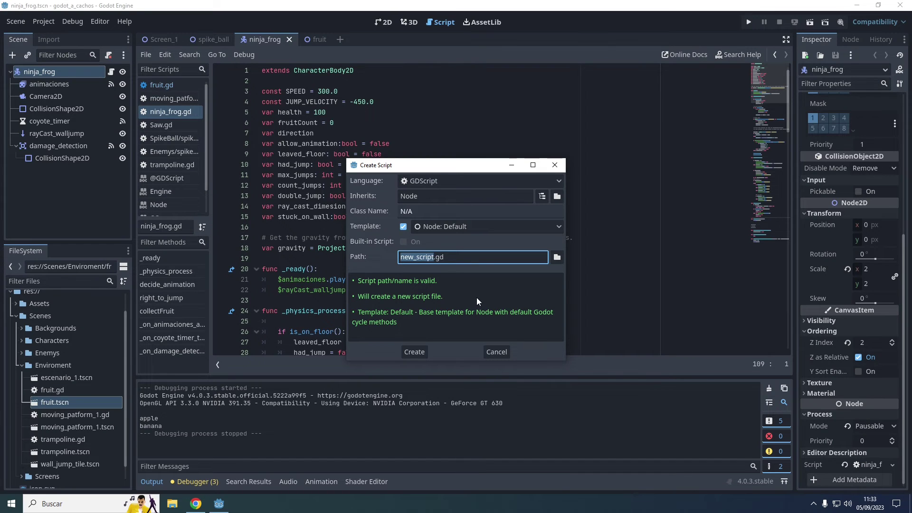
text(general_rules)
click(417, 357)
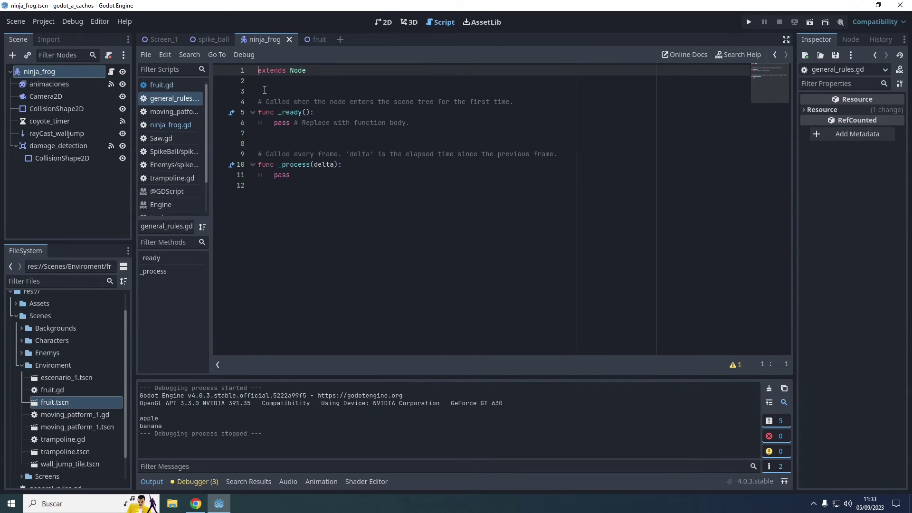
- Replace the template functions with var applePoints = 1, var bananaPoints = 2 and var cherryPoints = 3
drag(264, 90, 315, 205)
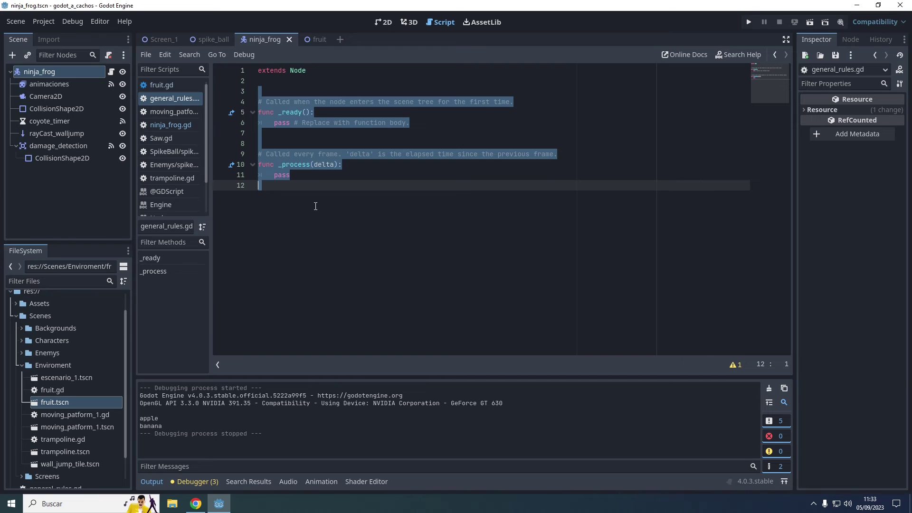
key(BackSpace)
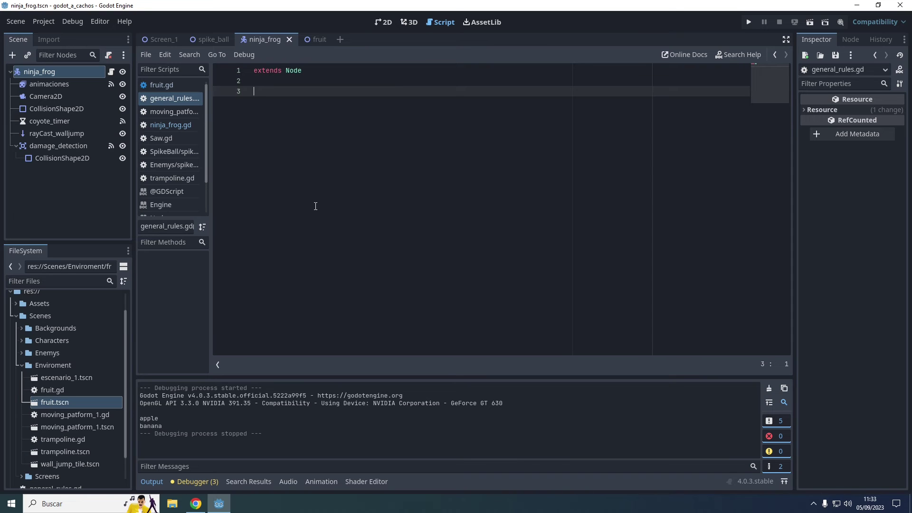
text(var applePoints = )
text(1)
key(Return)
text(var banb)
key(BackSpace)
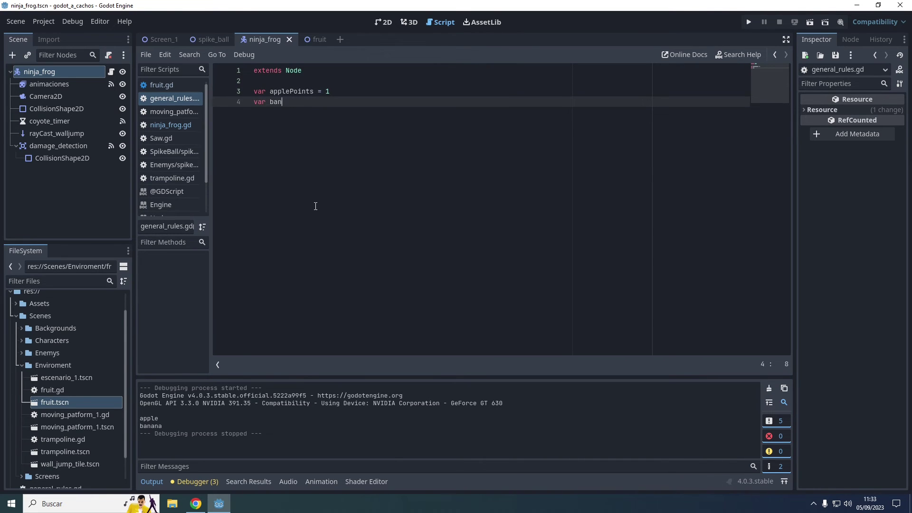
text(anaPoints = 2)
key(Return)
text(var cherryPoint)
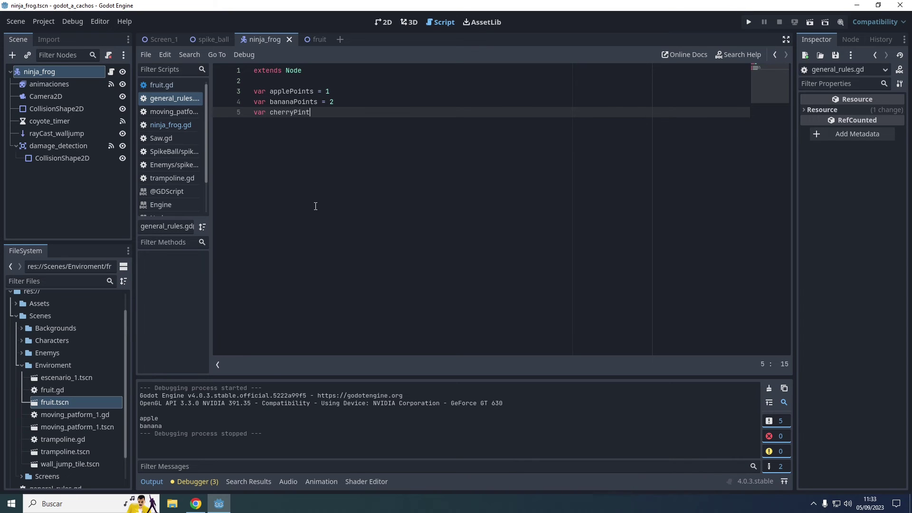
text(s = 3)
- Open ninja_frog.gd and review its collectFruit print and fruitCount declaration
click(152, 124)
scroll(361, 263, down, 20)
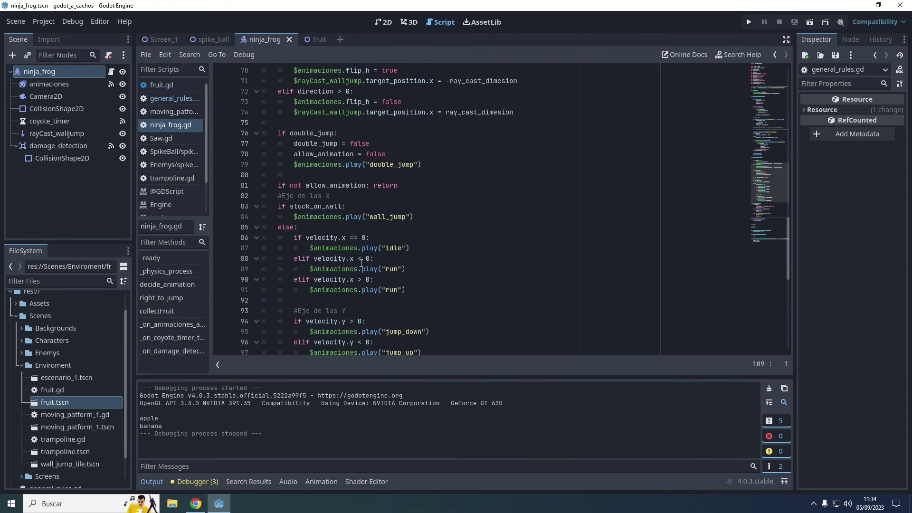
scroll(361, 263, down, 10)
click(350, 175)
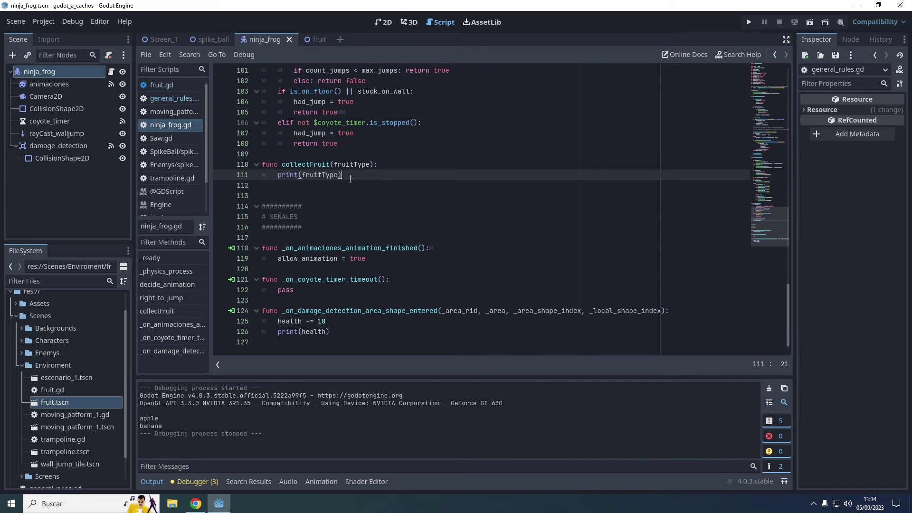
drag(787, 320, 292, 124)
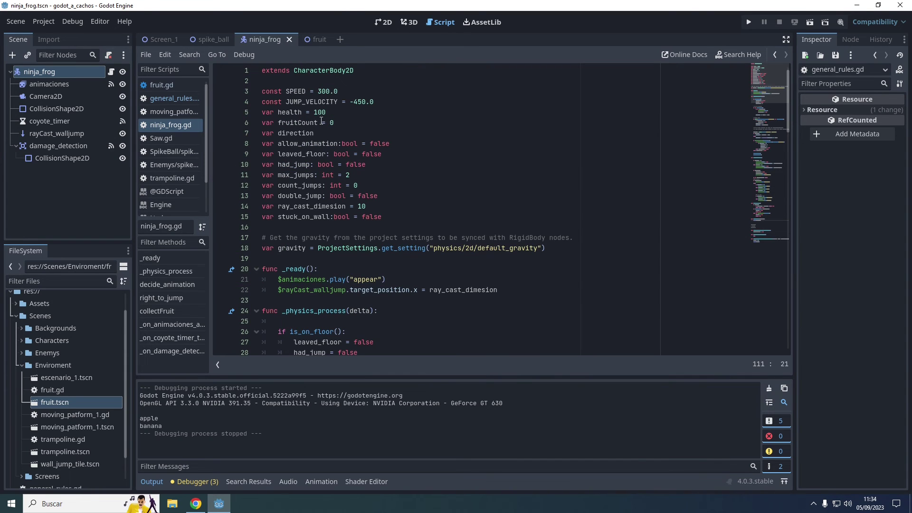
click(340, 123)
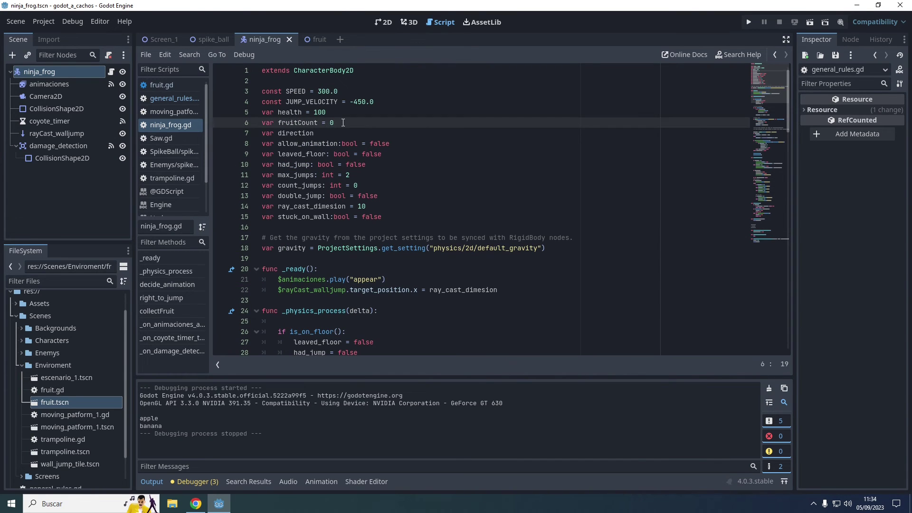
- Look through the fruit and spike_ball scripts, check general_rules.gd's point values, then return to ninja_frog.gd
click(316, 39)
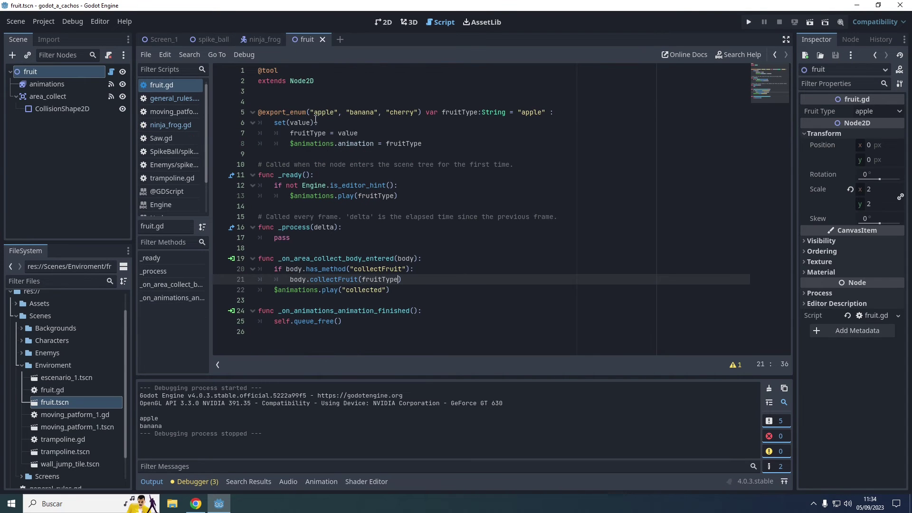
click(221, 39)
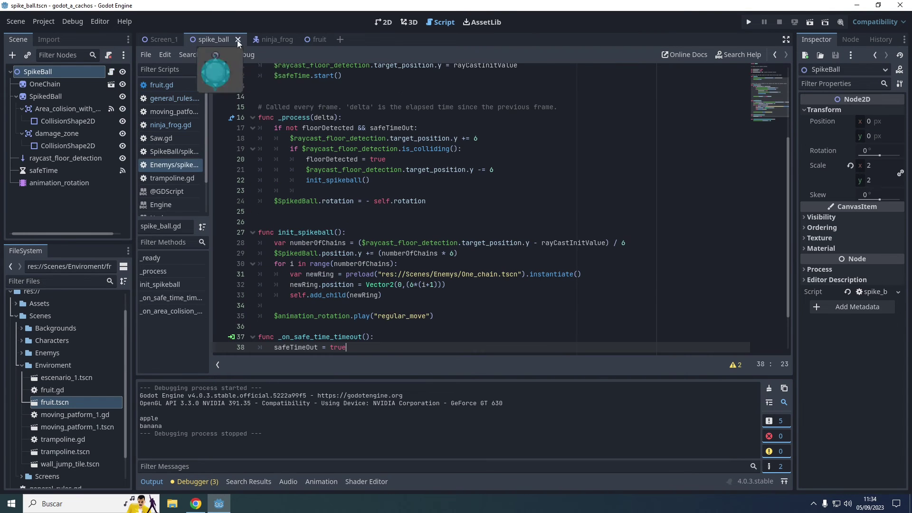
click(273, 39)
click(167, 99)
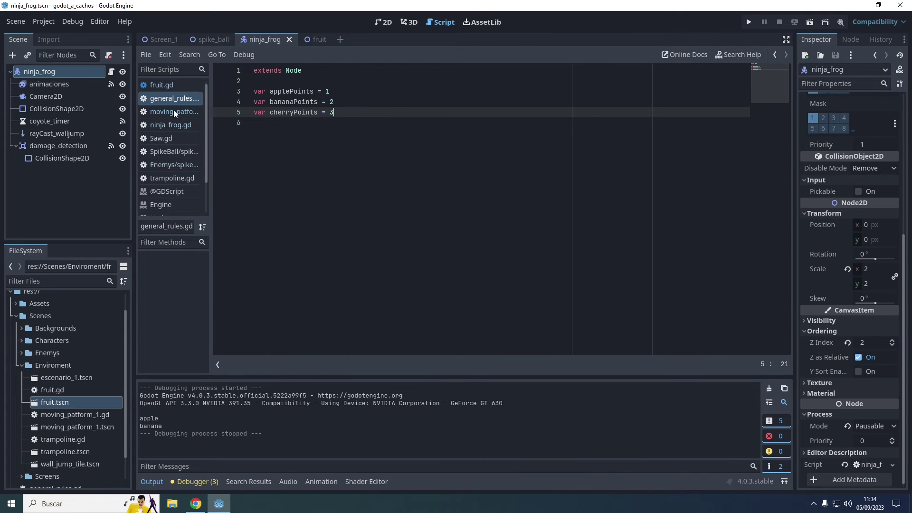
click(162, 125)
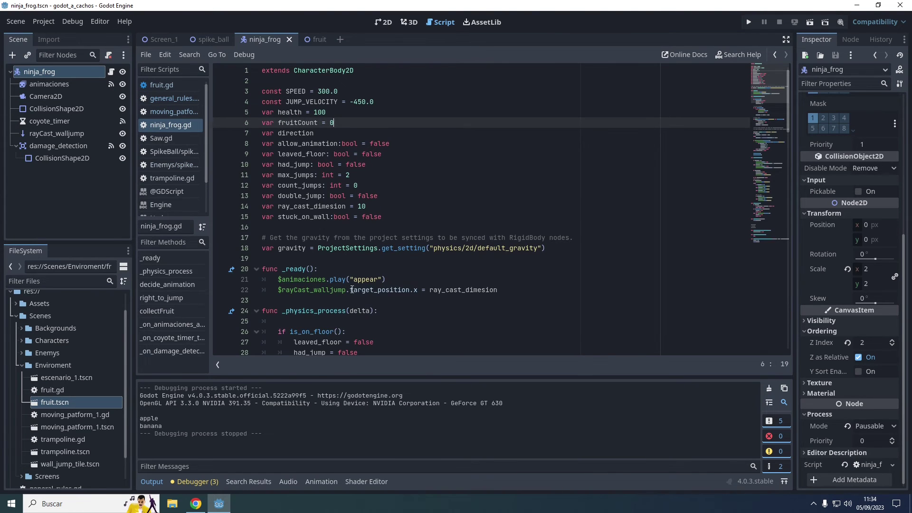
- Change collectFruit's print to print(general_rules.fruitType)
scroll(359, 303, down, 20)
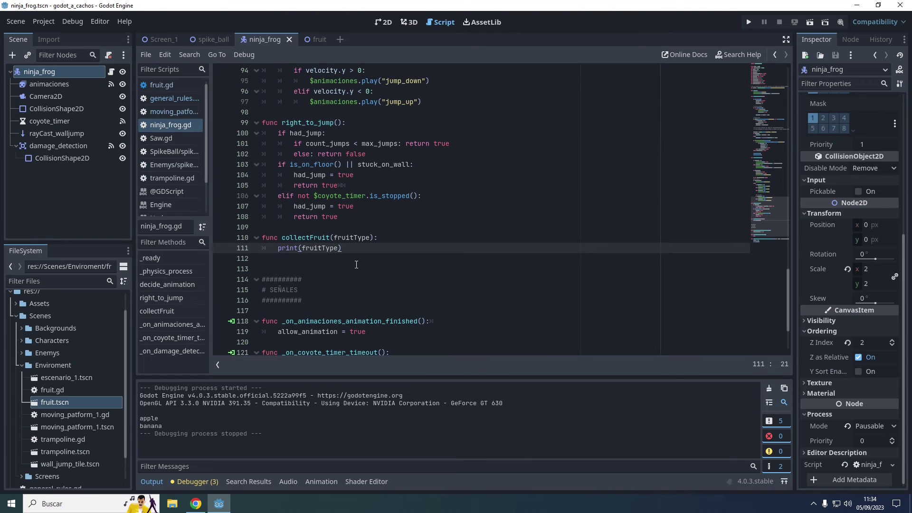
key(ctrl+BackSpace)
text(general_rules.frui)
text(tType)
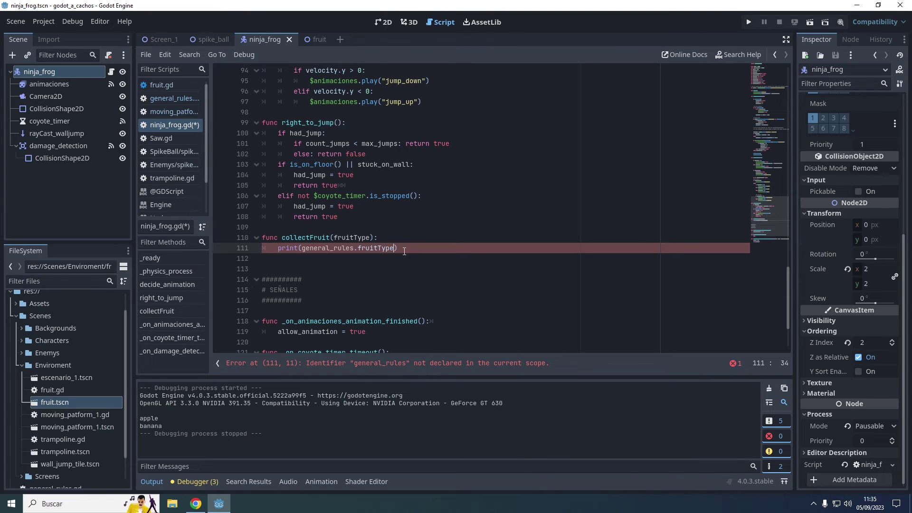
key(End)
- Widen the script list so names show fully and open Project > Project Settings
drag(211, 204, 233, 204)
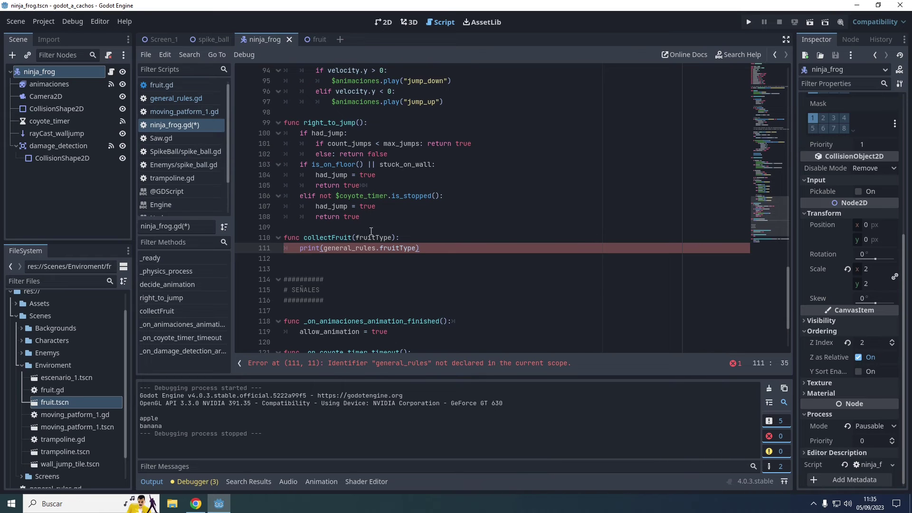
click(45, 24)
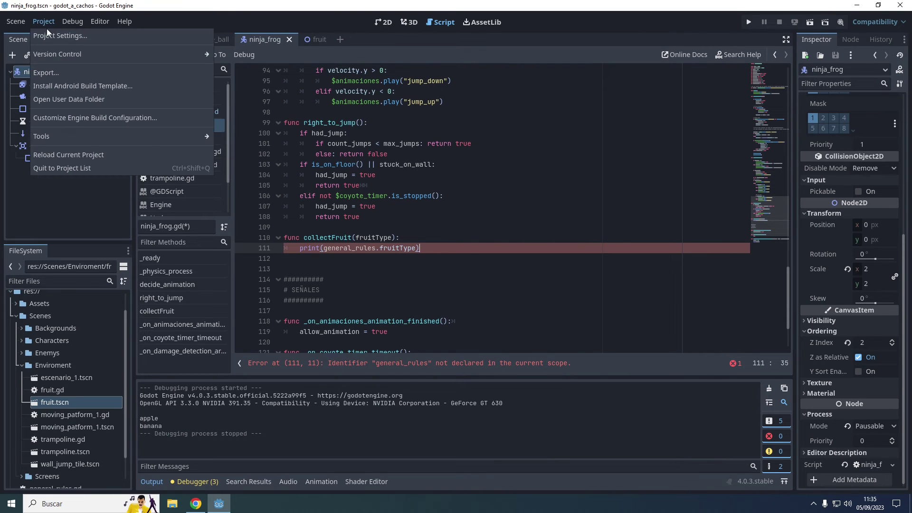
click(50, 35)
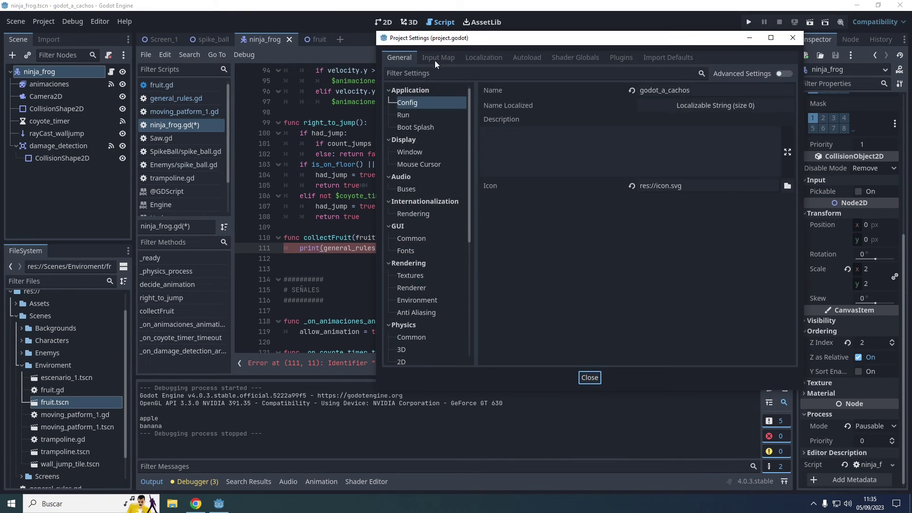
- Add res://general_rules.gd as the GeneralRules autoload in Project Settings, then close the dialog
click(526, 57)
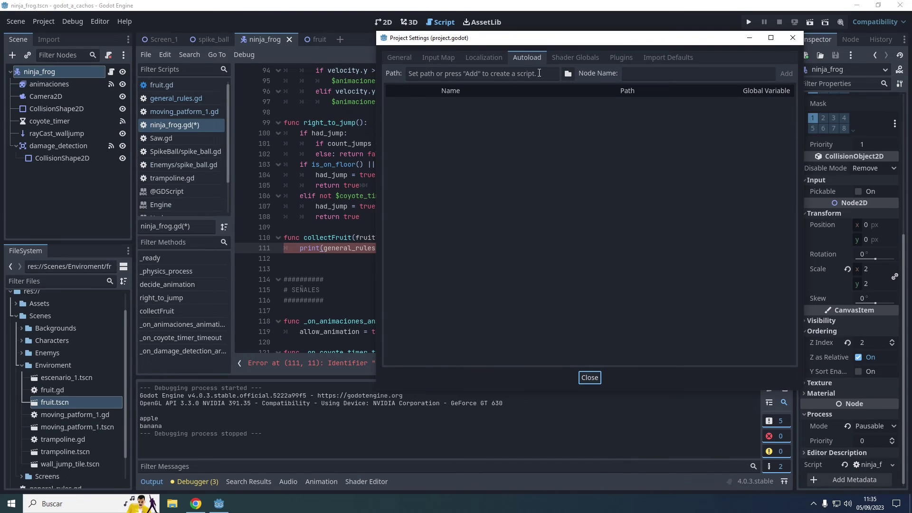
click(637, 74)
click(569, 74)
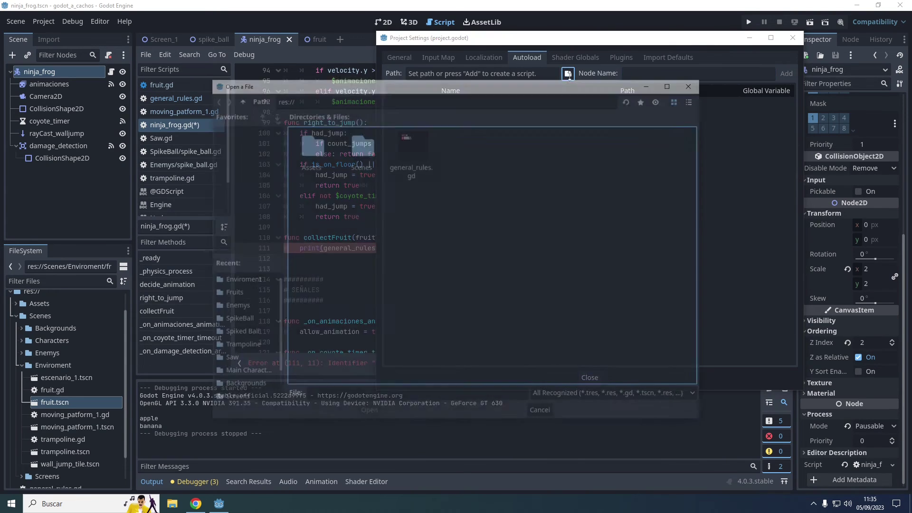
click(404, 142)
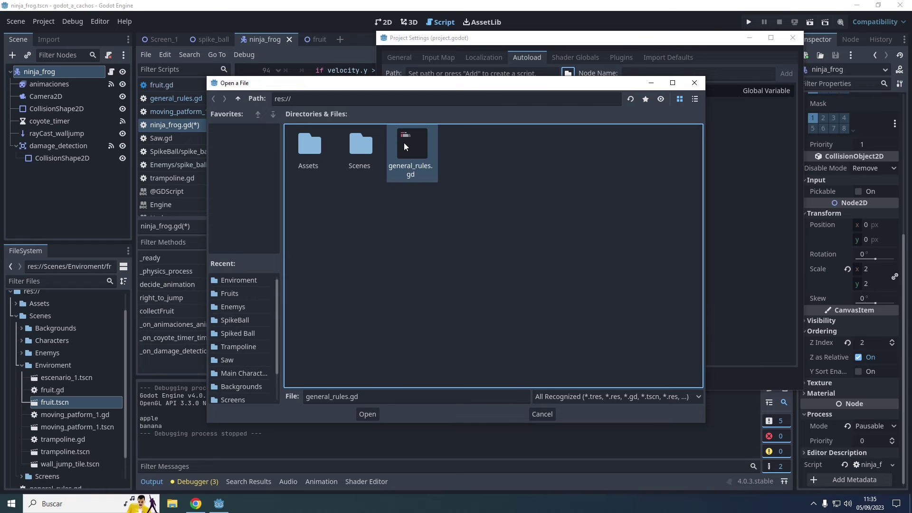
click(368, 415)
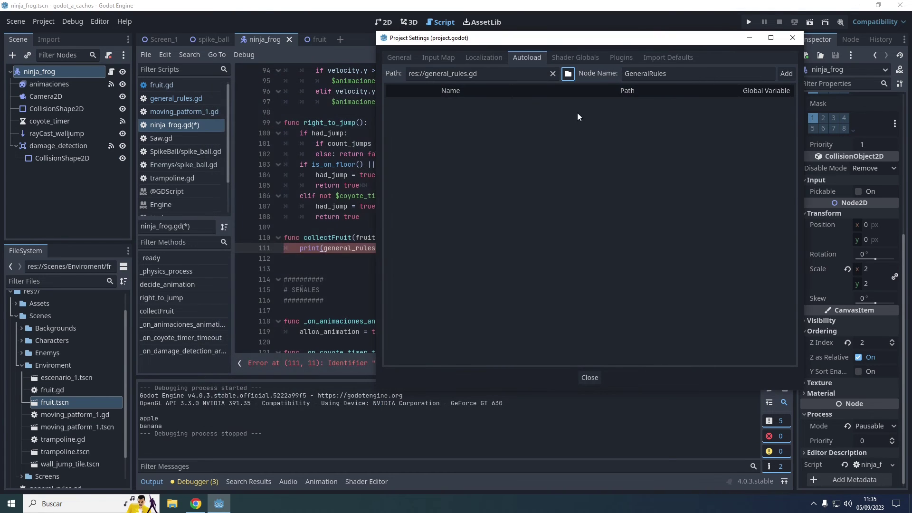
click(786, 74)
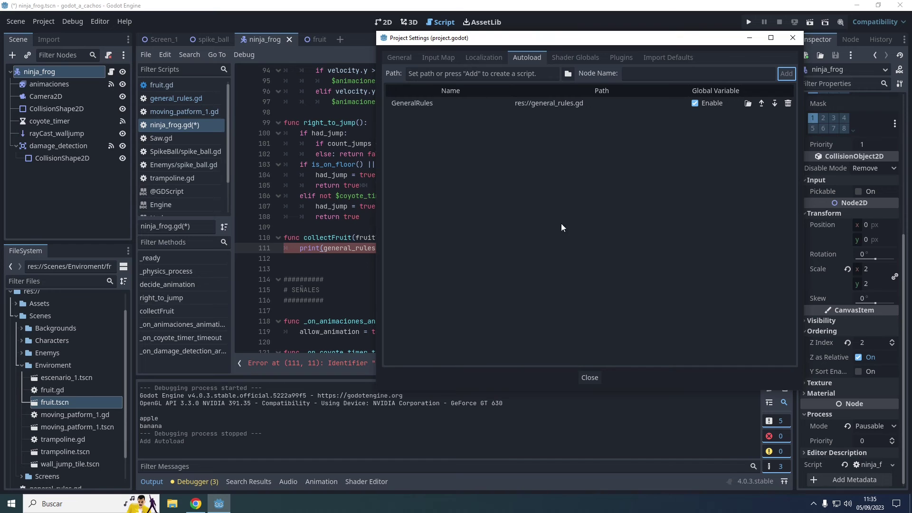
click(592, 379)
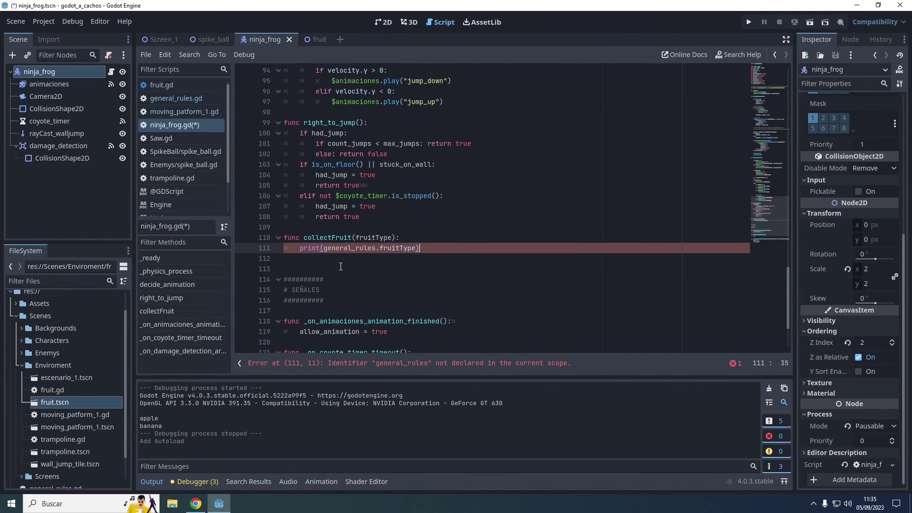
- Change collectFruit to print GeneralRules.fruitType, then run the game, which hits an invalid 'fruitType' index error
key(ctrl+s)
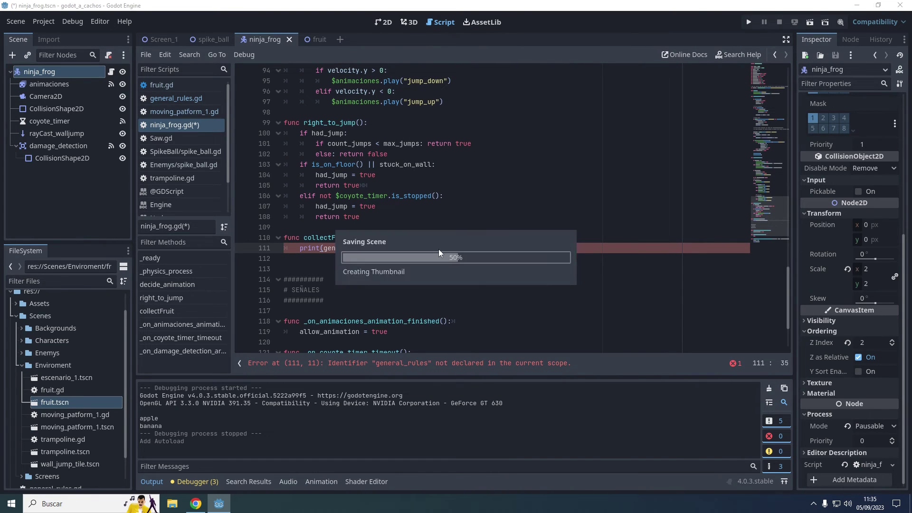
drag(416, 248, 324, 248)
text(general)
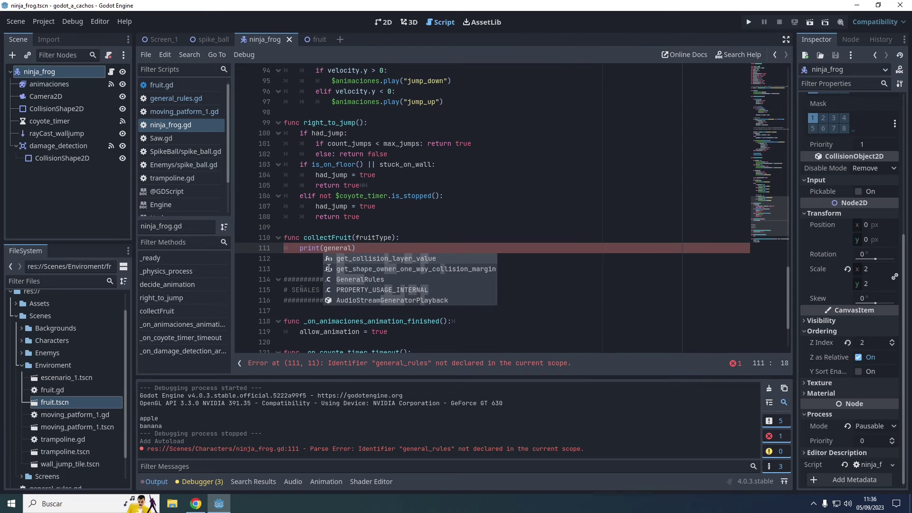
key(Down)
key(Down)
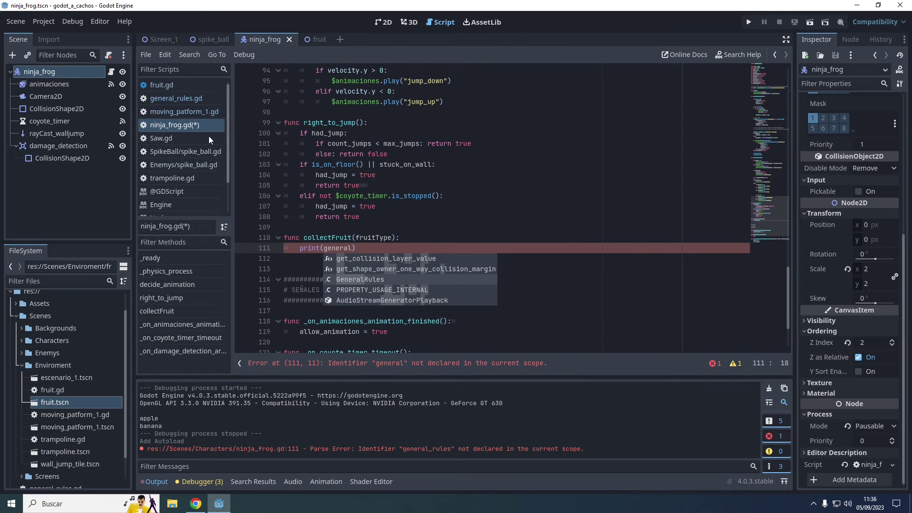
click(360, 281)
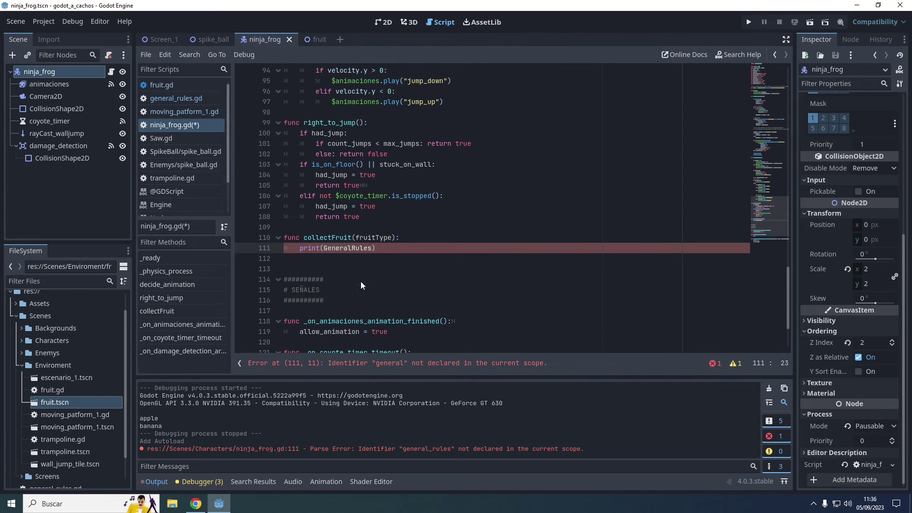
text(.)
text(fru)
text(itType)
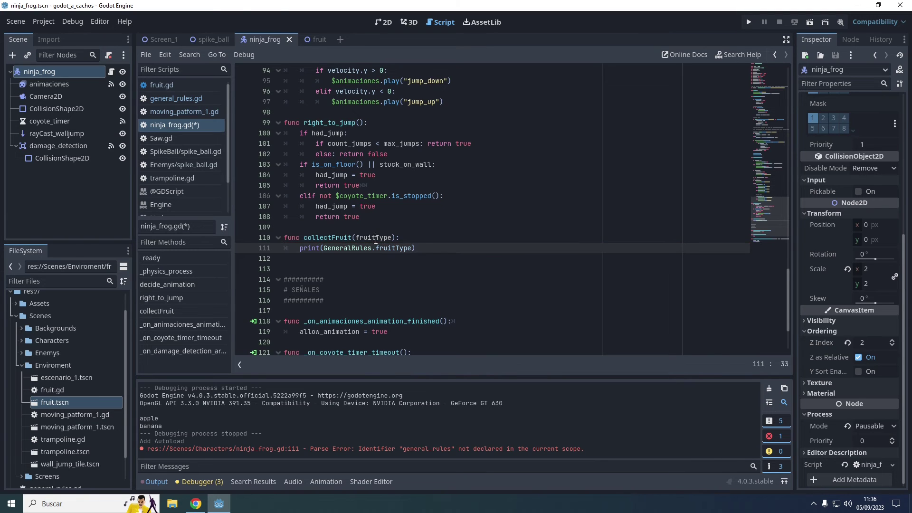
key(F5)
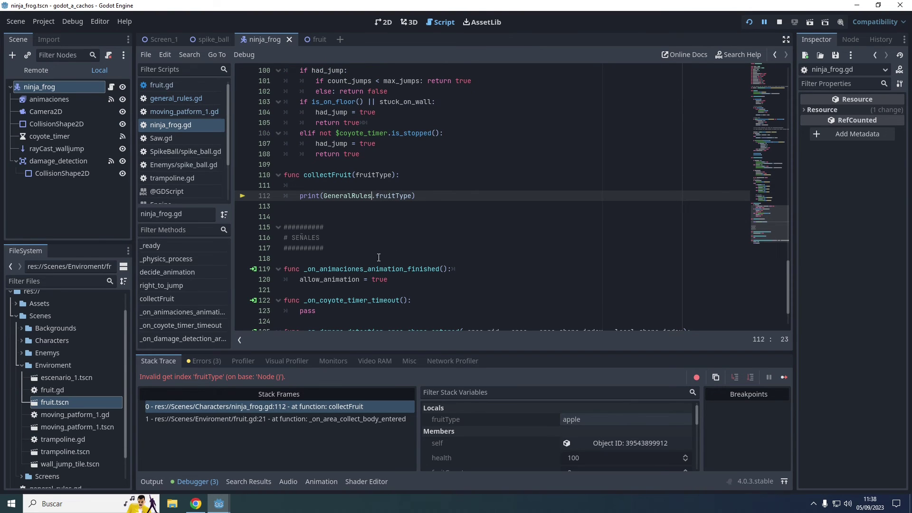
- In collectFruit, add var auxString = fruitType + "Points" and print GeneralRules[auxString]
key(Delete)
text([)
key(ctrl+Right)
text(])
key(Up)
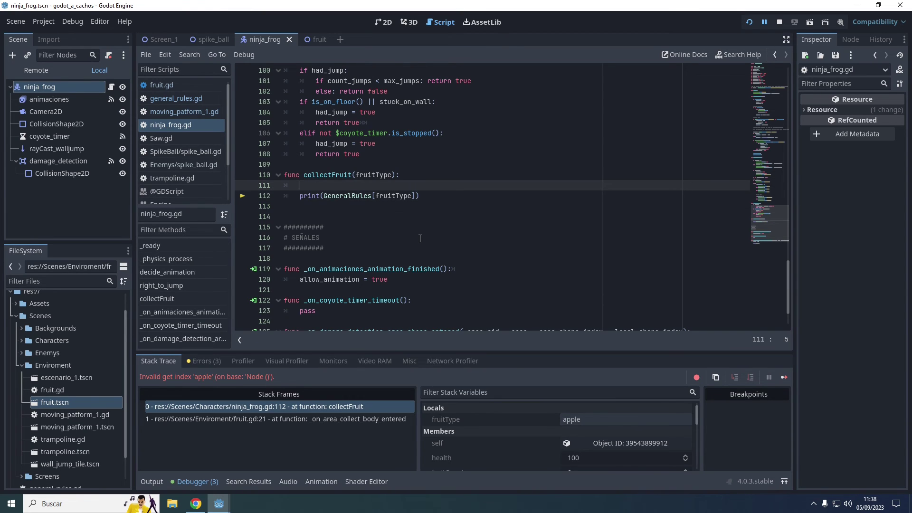
text(var auxS)
text(tring)
text( = )
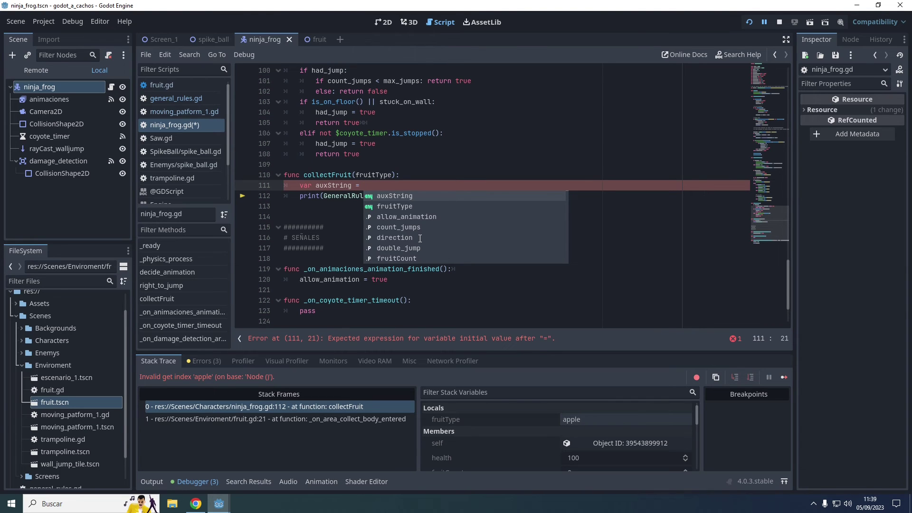
text(fr)
key(Return)
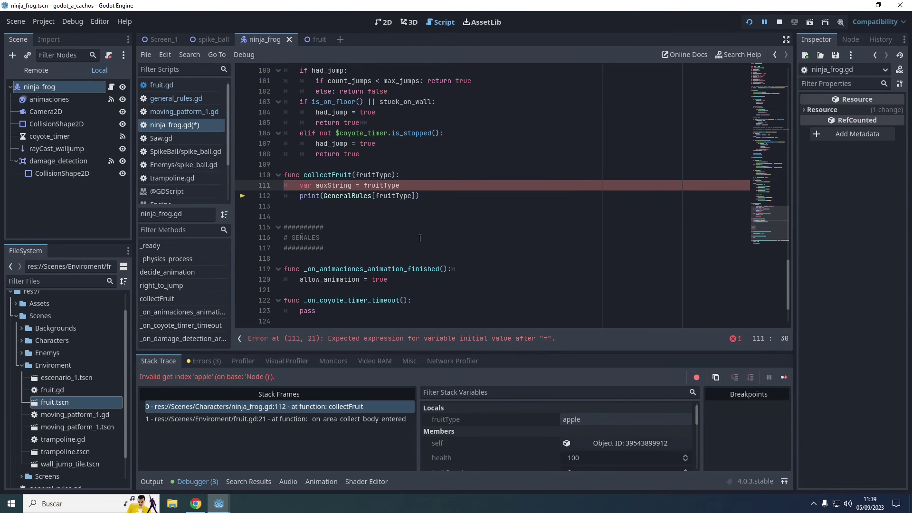
text("Poin)
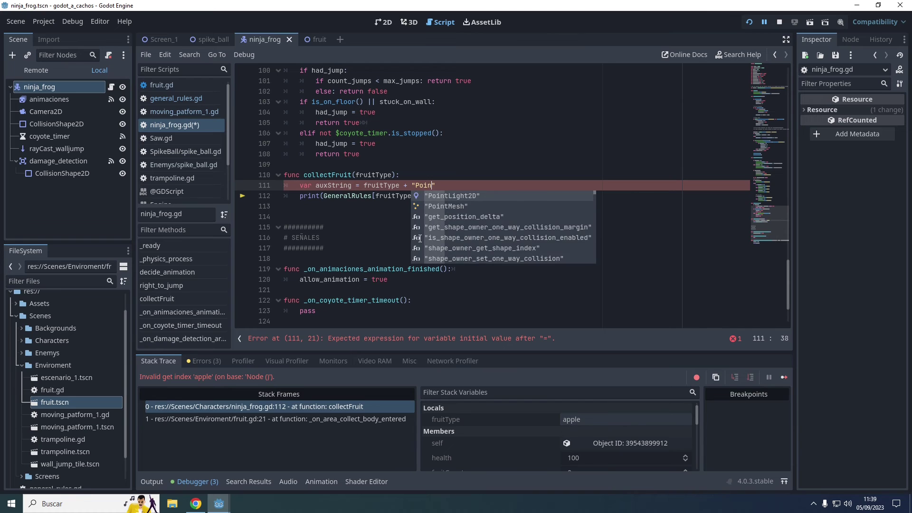
text(ts)
key(Escape)
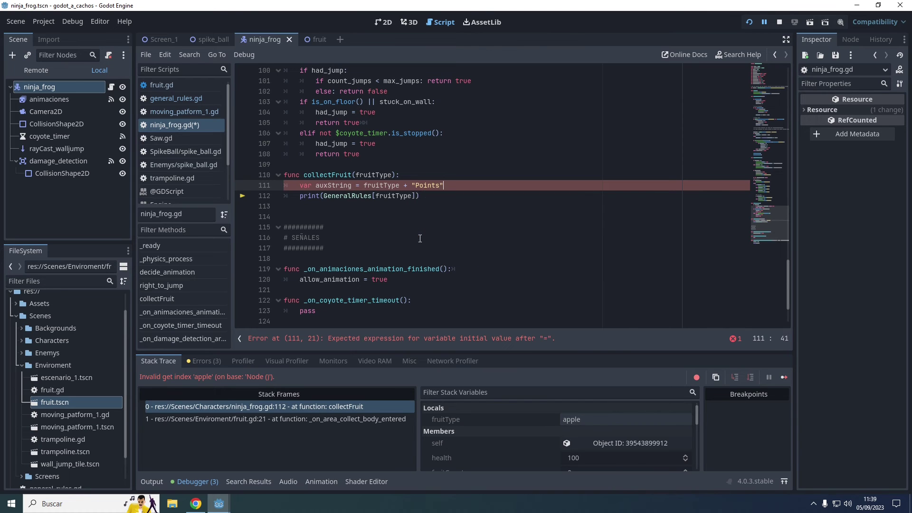
key(Down)
double_click(398, 196)
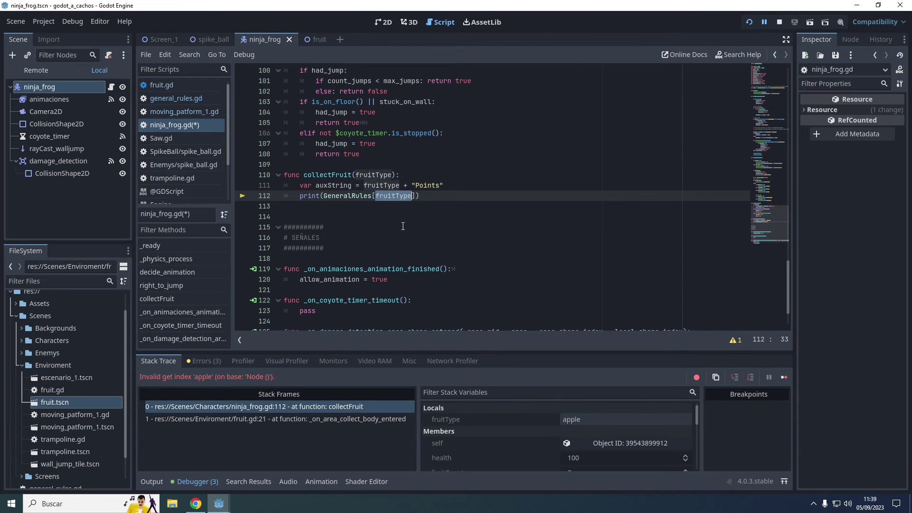
text(aux)
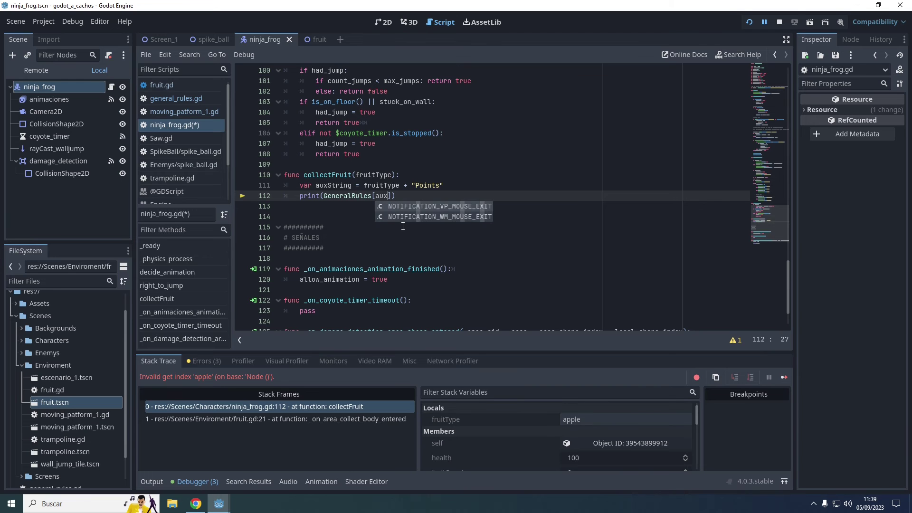
text(String)
- Run the game and jump the frog through fruits, which prints 1 and 2
click(748, 23)
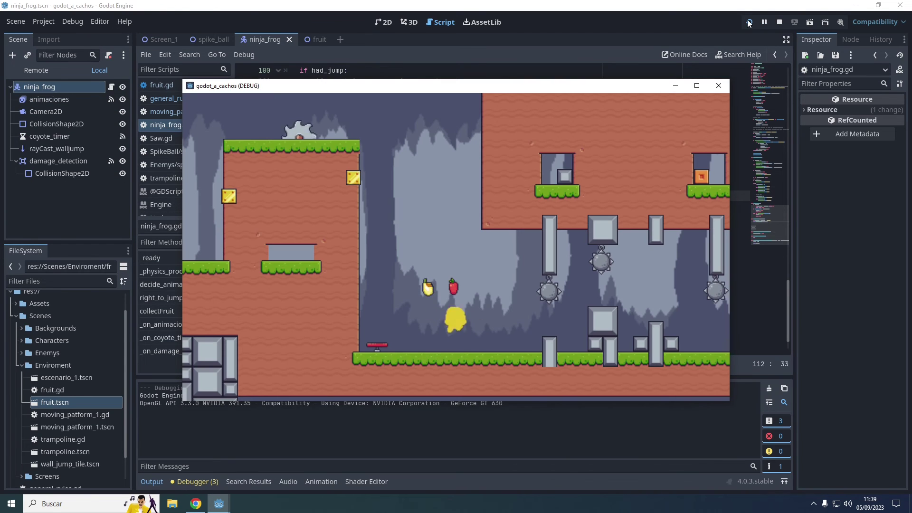
key(Left)
key(space)
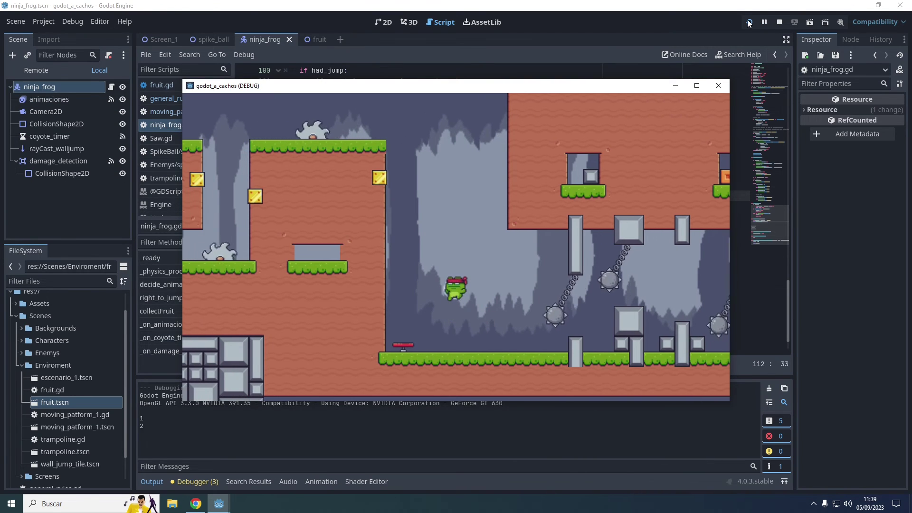
click(718, 85)
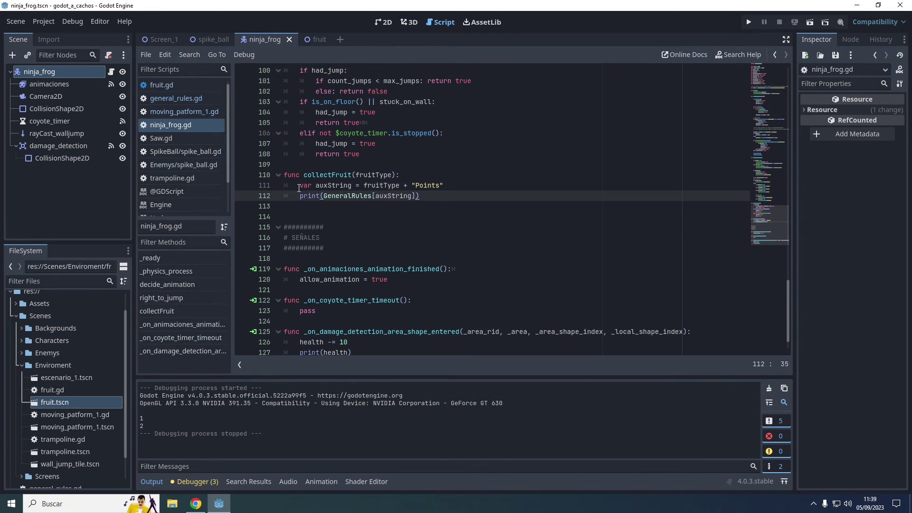
drag(299, 186, 445, 185)
double_click(346, 196)
click(420, 195)
drag(323, 195, 371, 195)
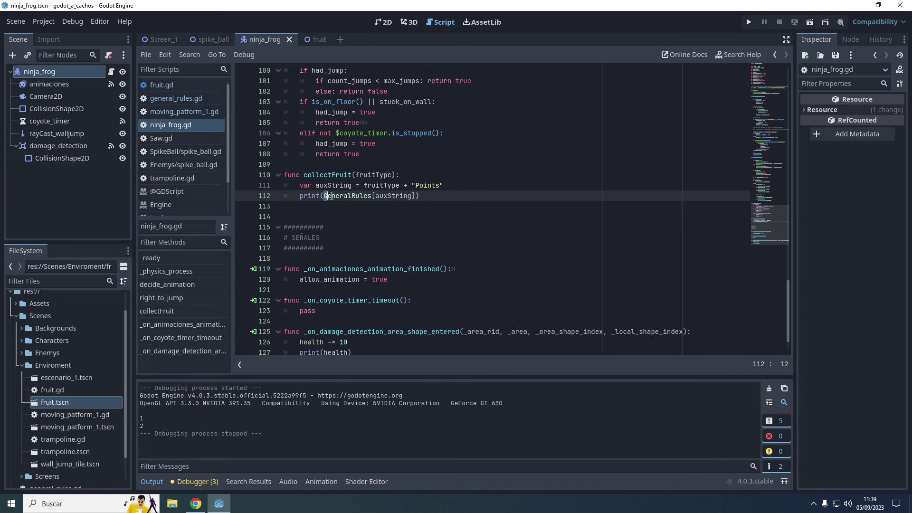
click(184, 98)
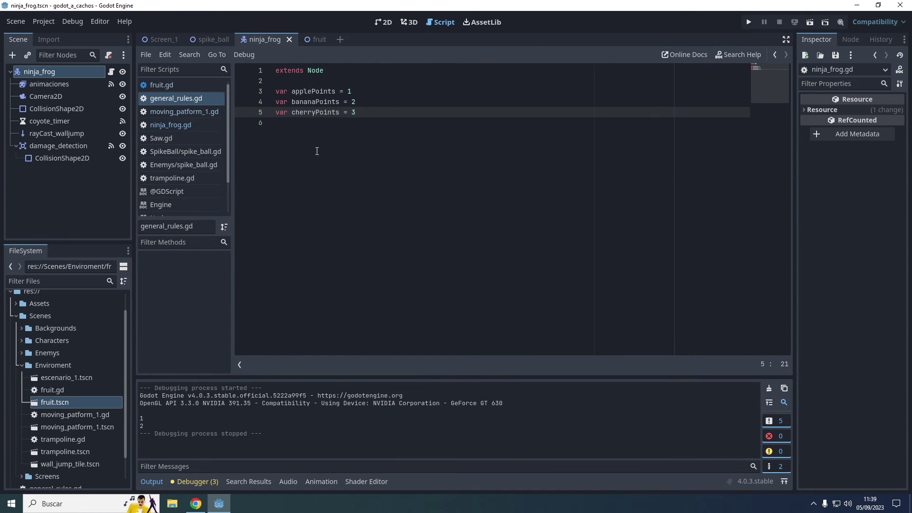
click(158, 86)
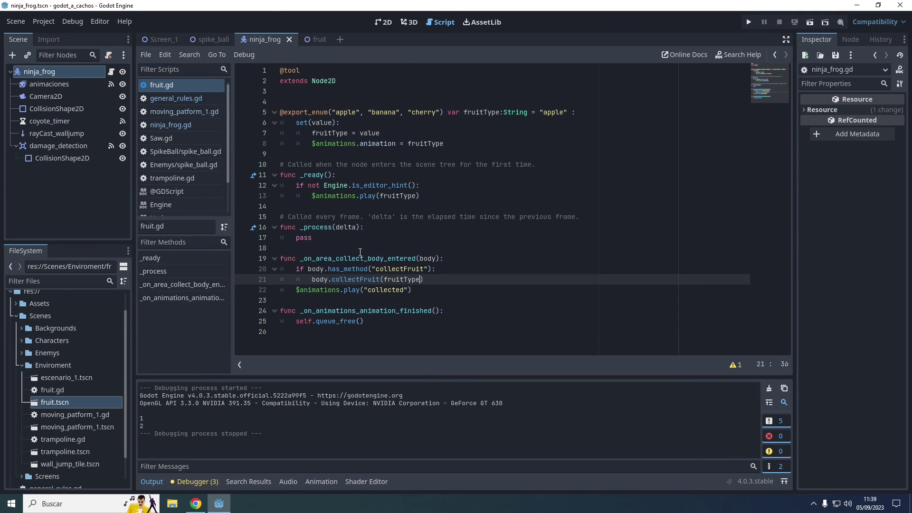
key(alt+Left)
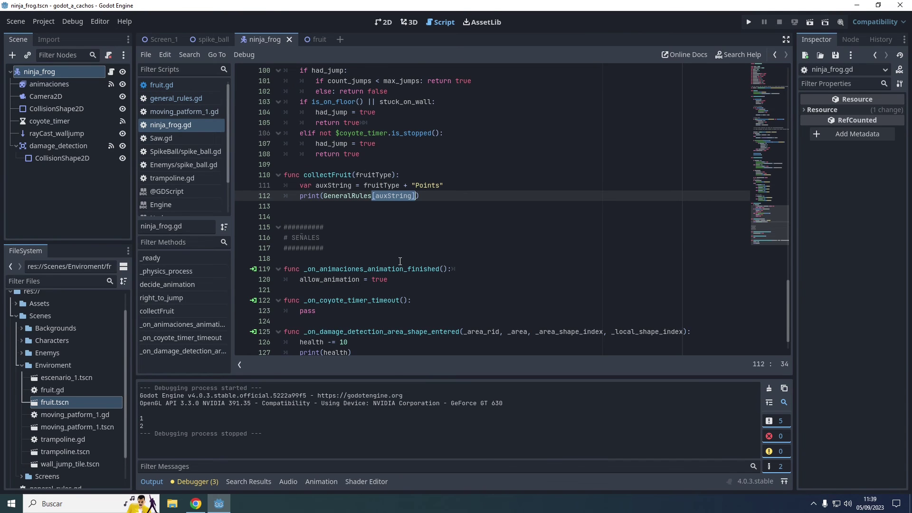
click(375, 196)
click(166, 100)
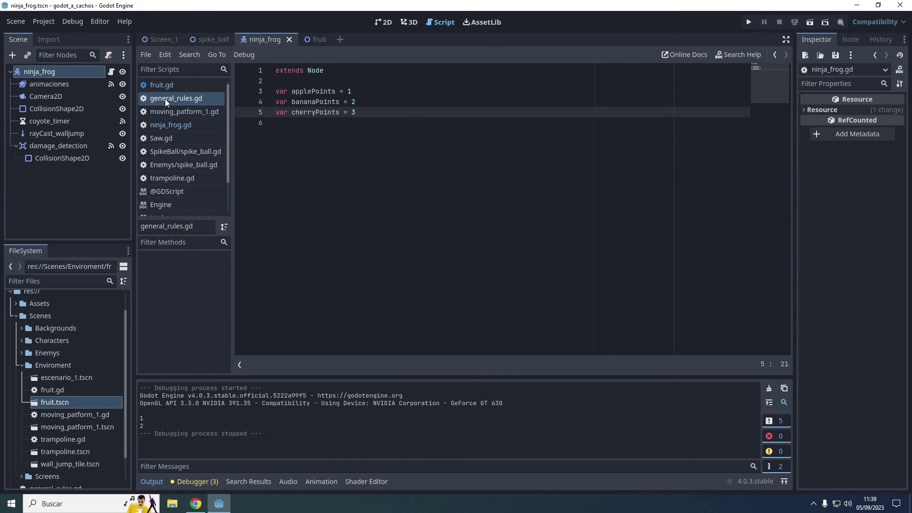
click(331, 136)
key(Return)
text(var a)
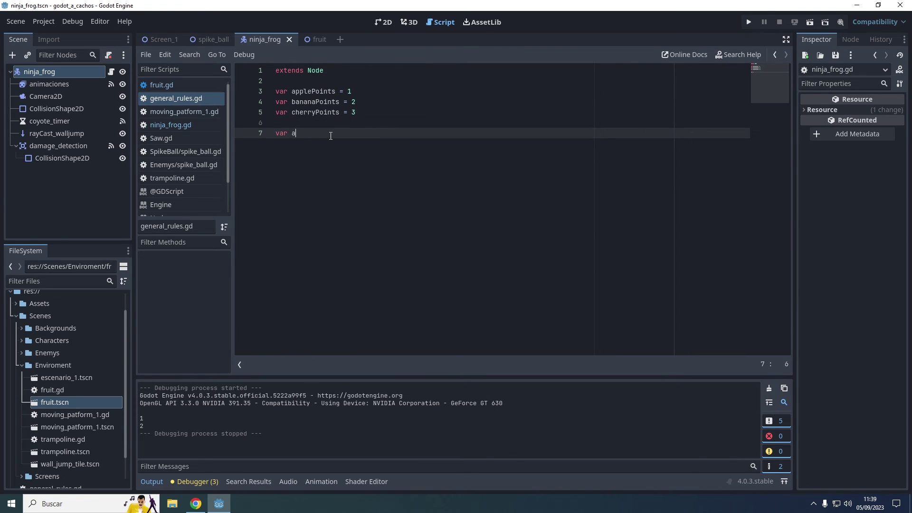
text(us)
key(BackSpace)
text(xString )
text(= 9)
key(shift+Home)
key(BackSpace)
key(BackSpace)
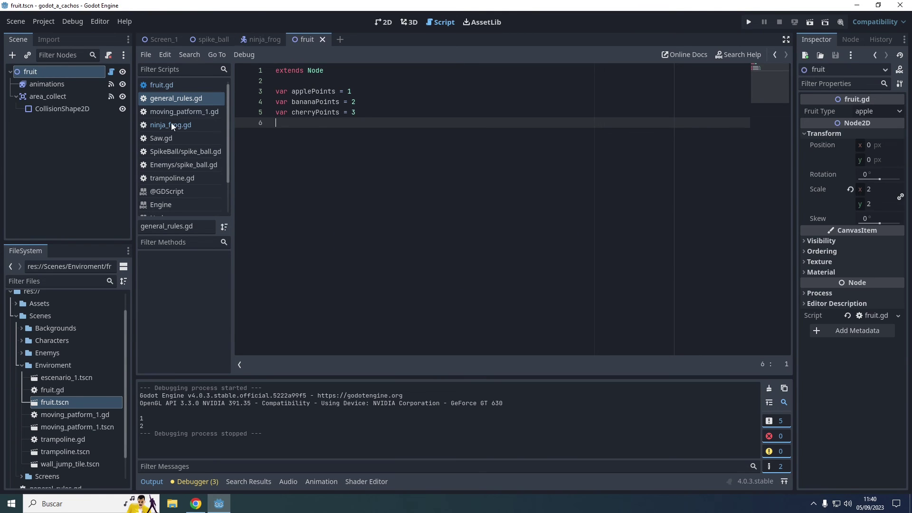
click(170, 125)
click(331, 187)
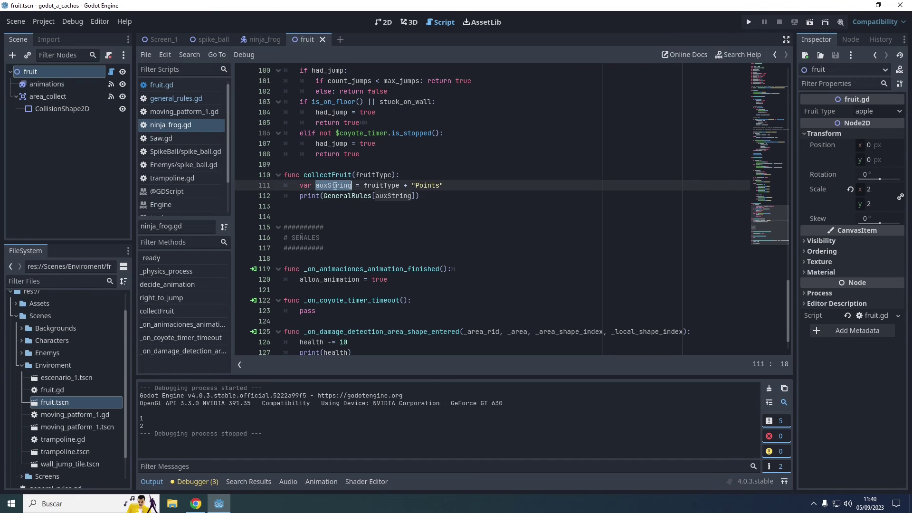
drag(363, 186, 399, 185)
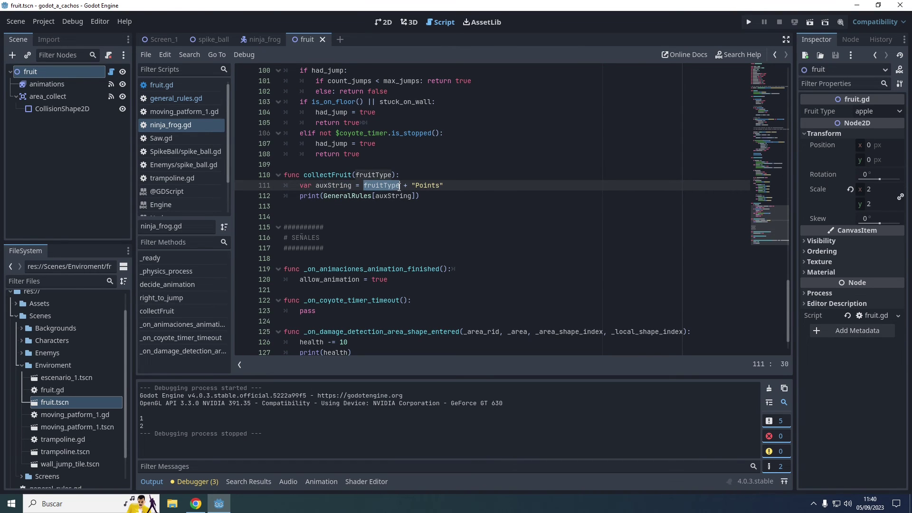
double_click(380, 176)
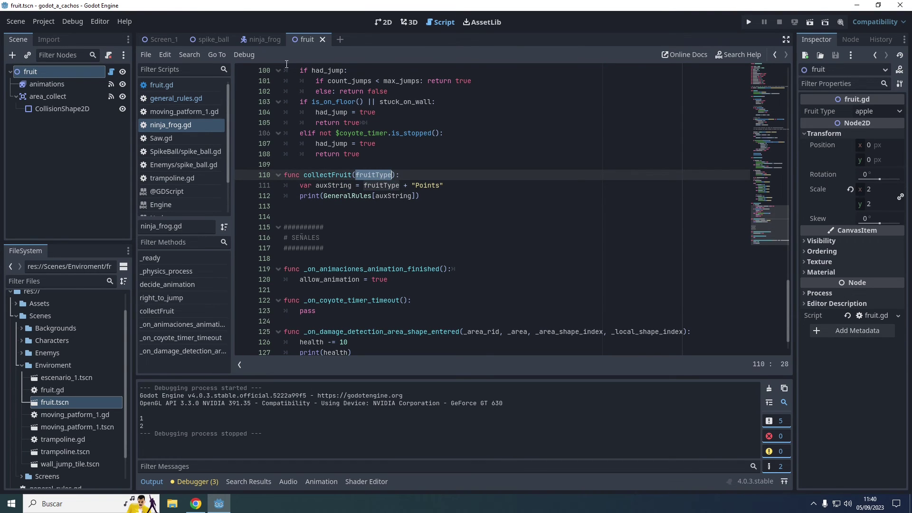
click(413, 185)
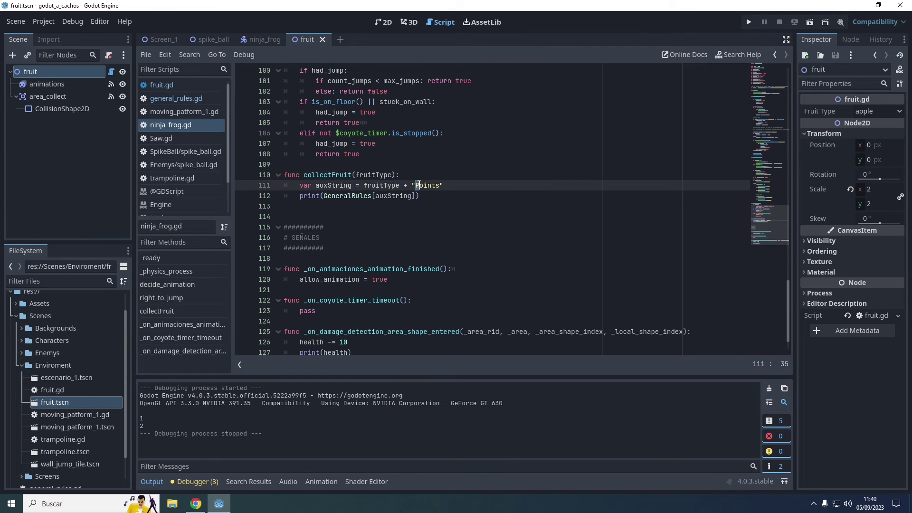
click(199, 99)
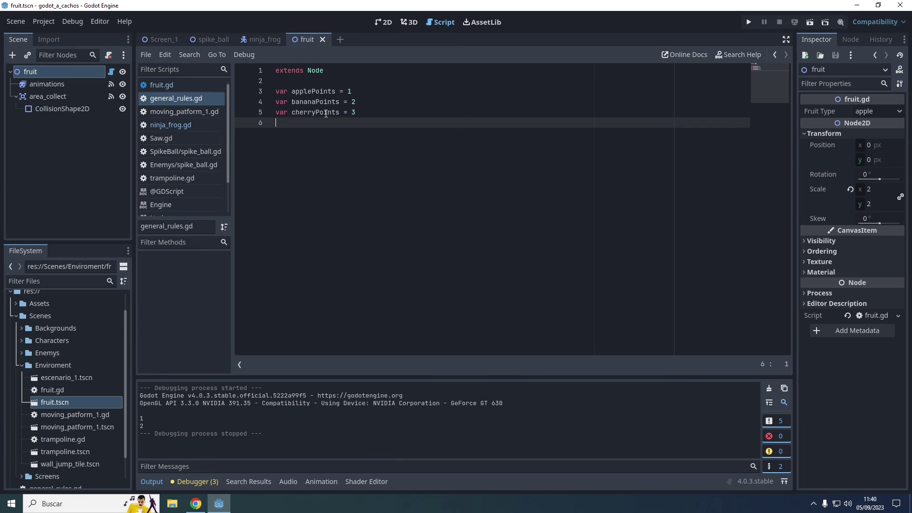
click(179, 123)
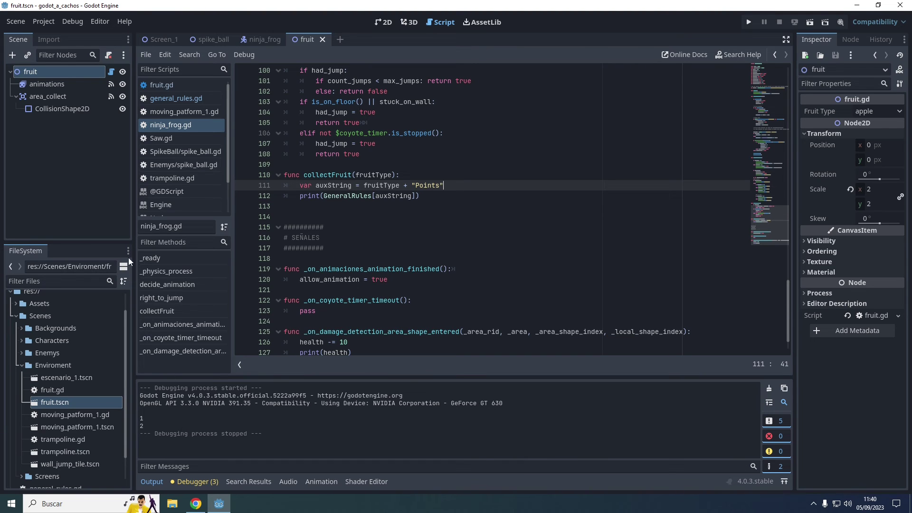
click(160, 101)
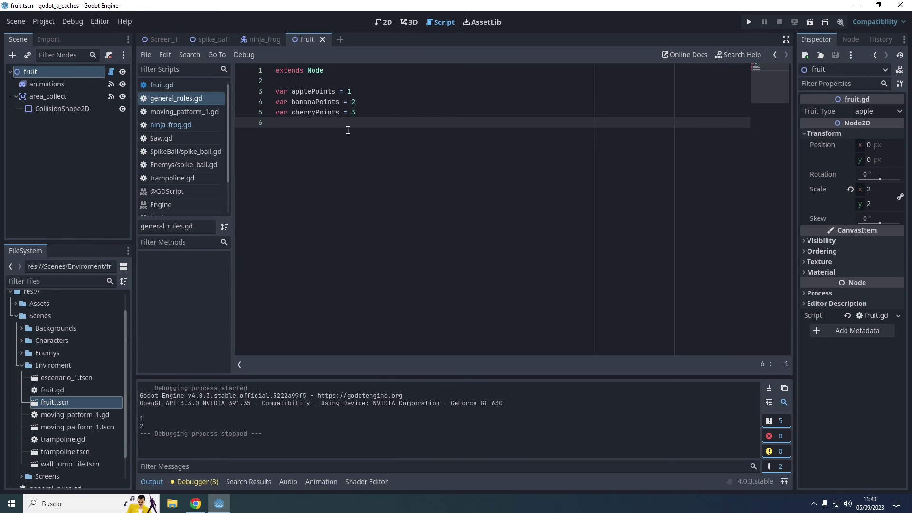
click(282, 81)
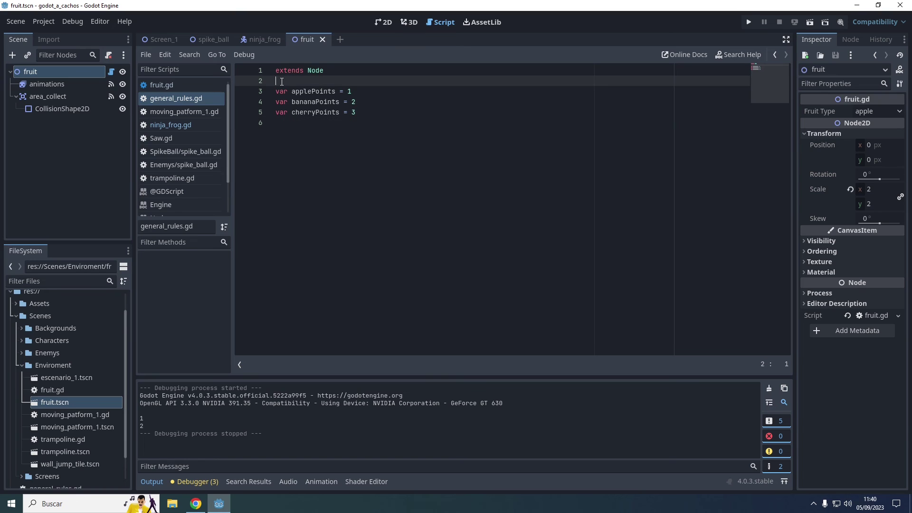
key(Return)
key(Return)
key(Up)
key(Return)
text(if)
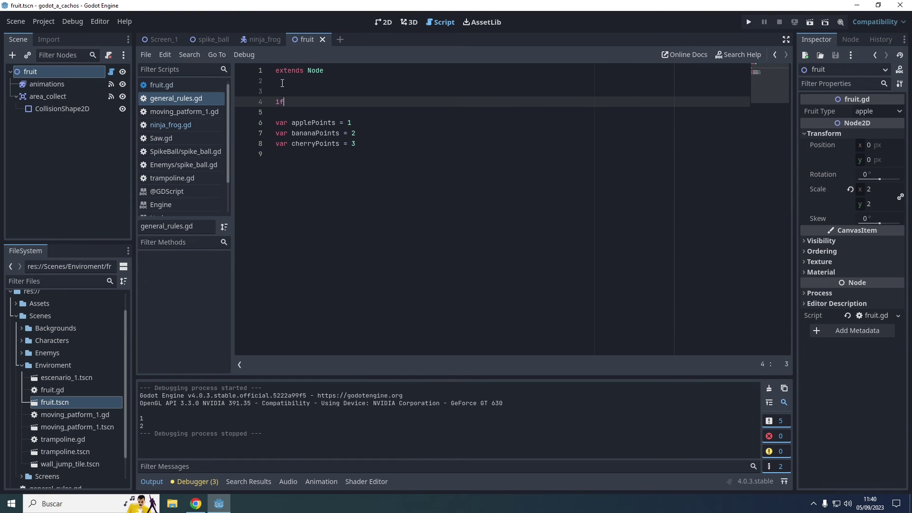
text( pantall)
text(a = 1:)
key(ctrl+z)
key(ctrl+z)
key(ctrl+z)
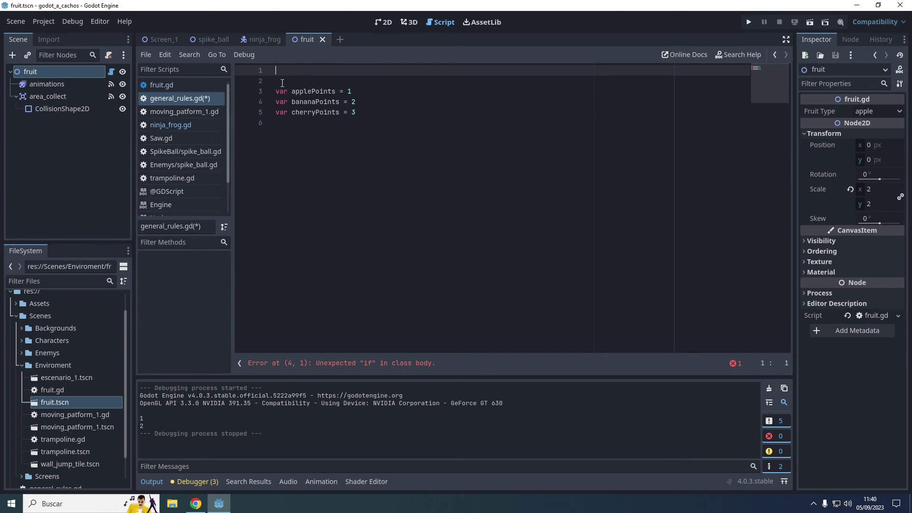
key(ctrl+y)
key(ctrl+y)
key(ctrl+y)
key(ctrl+z)
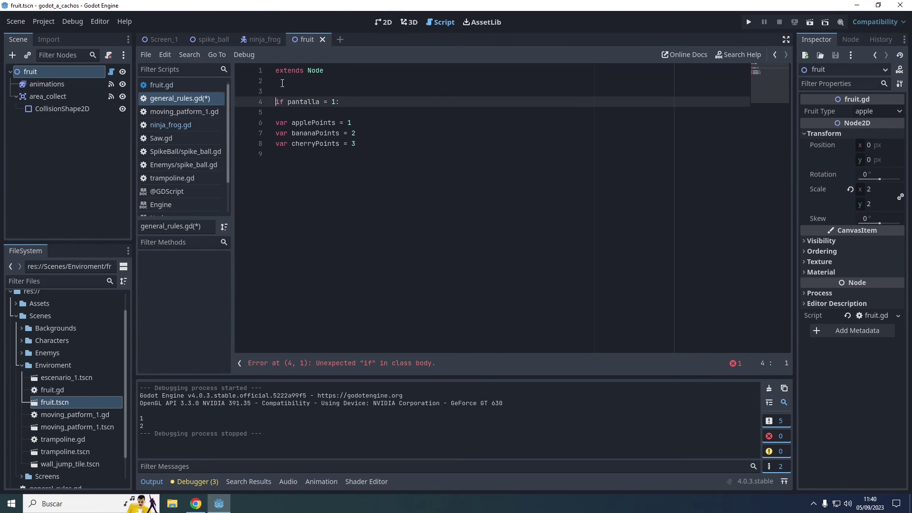
key(ctrl+z)
key(ctrl+z)
key(BackSpace)
key(Delete)
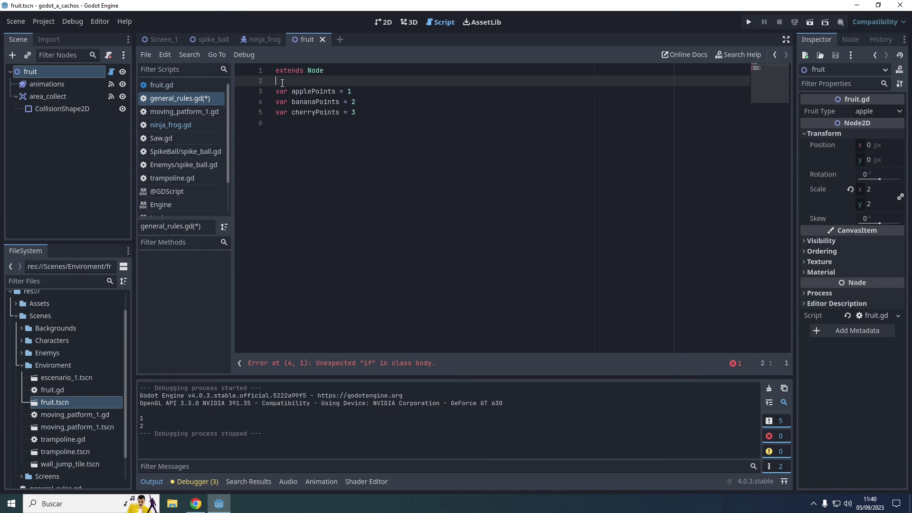
key(ctrl+s)
drag(279, 92, 305, 121)
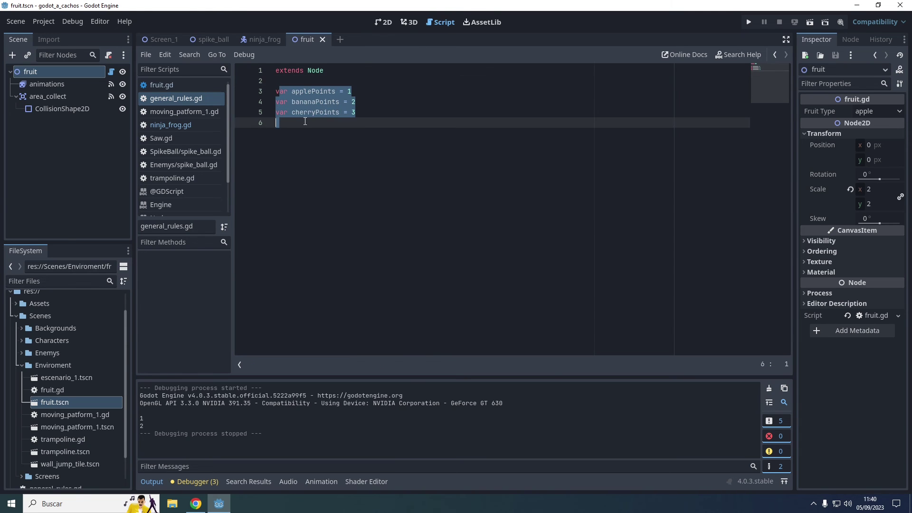
click(309, 149)
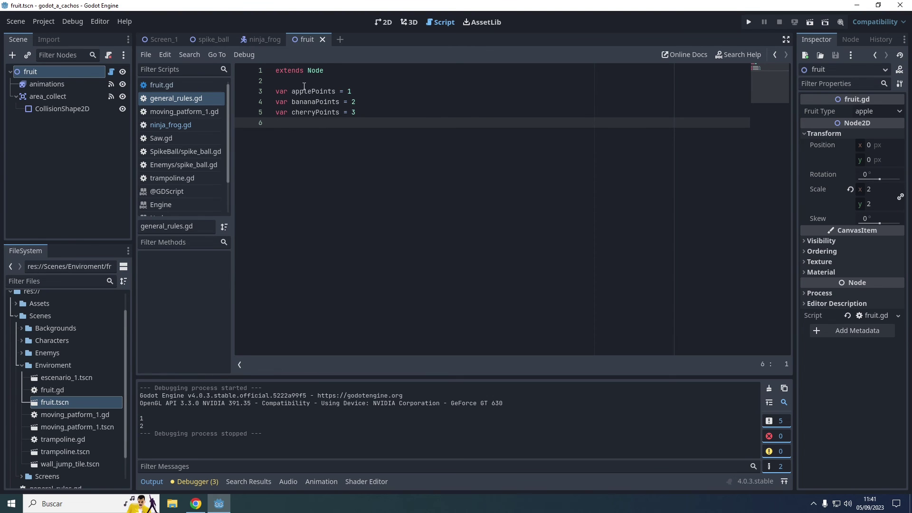
drag(333, 91, 368, 116)
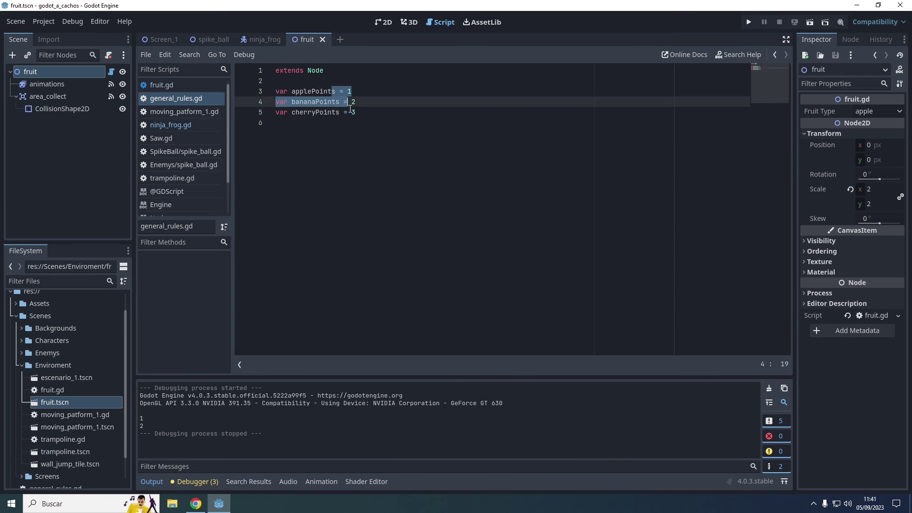
- Below the fruit points in general_rules.gd, add a '## Player Settings' comment and var FrogJumpPower = -450.0
click(330, 151)
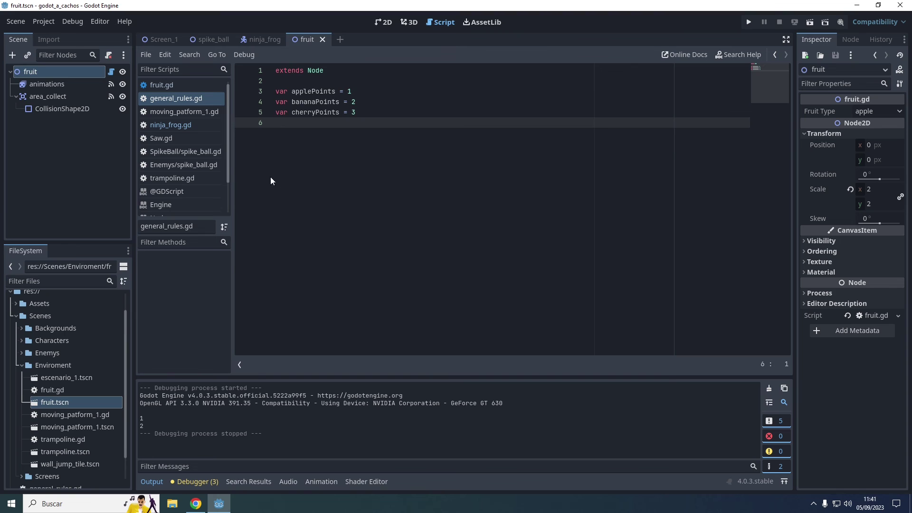
key(Return)
key(Return)
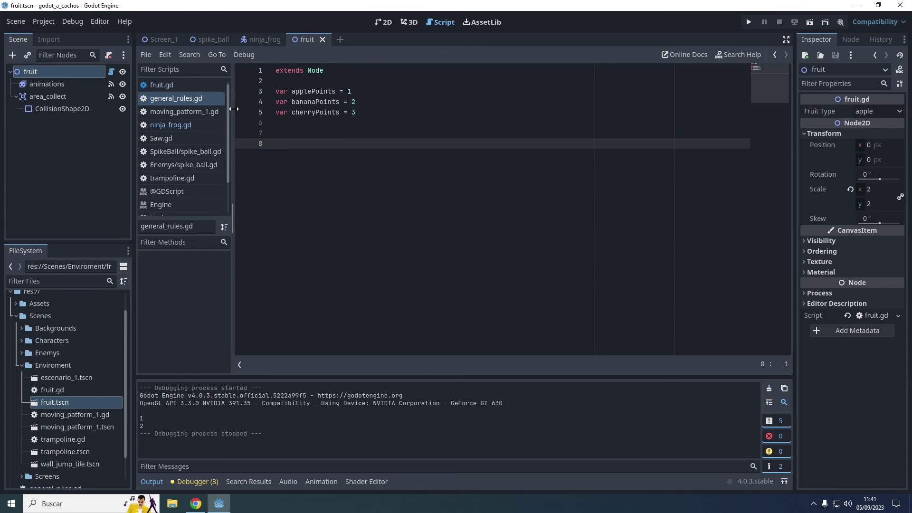
text(## Player )
text(Setting)
text(s)
key(Return)
key(Return)
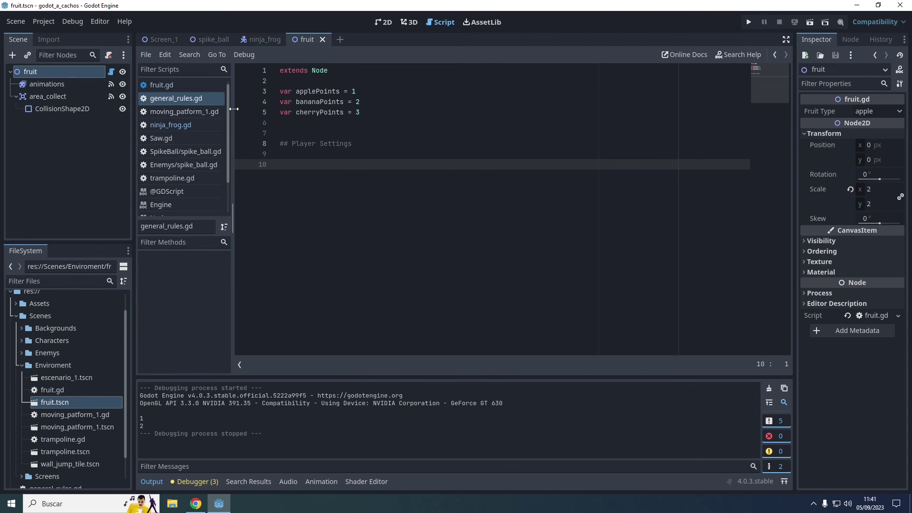
text(var FrogJumpPower = -450.0)
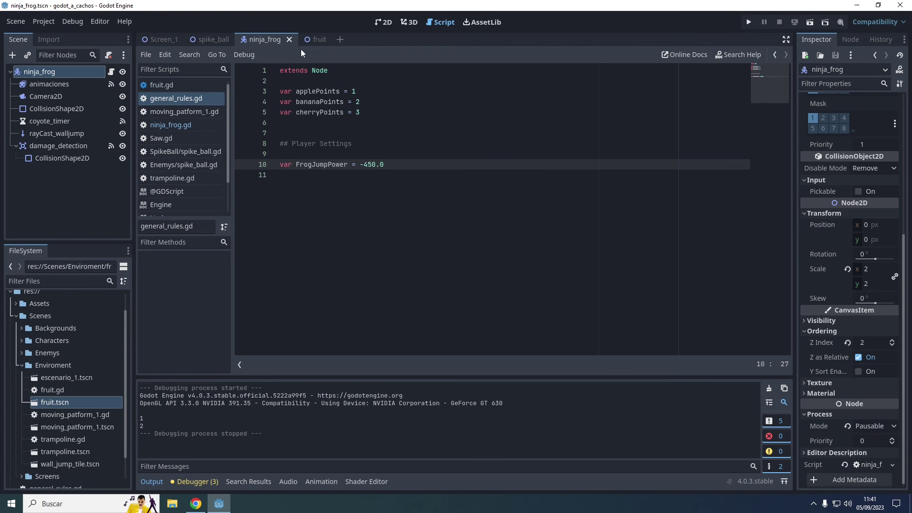
- Replace the -450.0 JUMP_VELOCITY value in ninja_frog.gd with GeneralRules.FrogJumpPower
drag(372, 101, 425, 101)
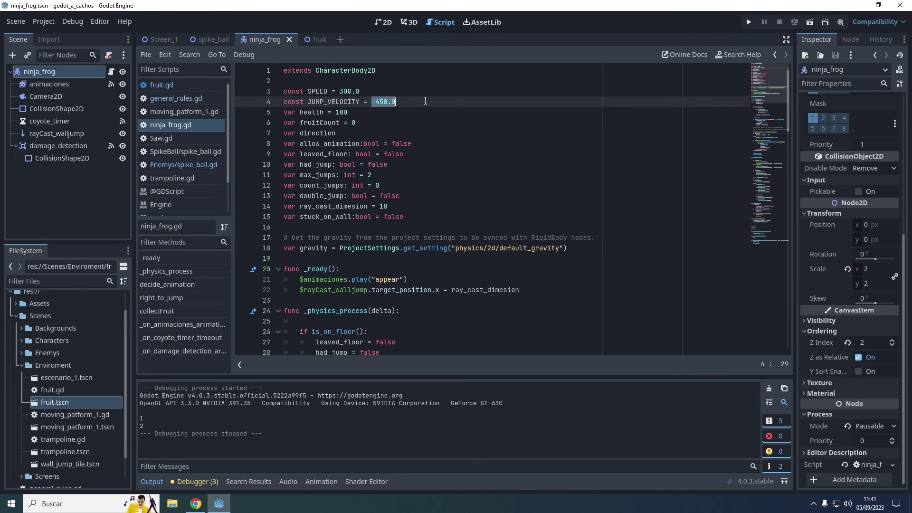
text(ge)
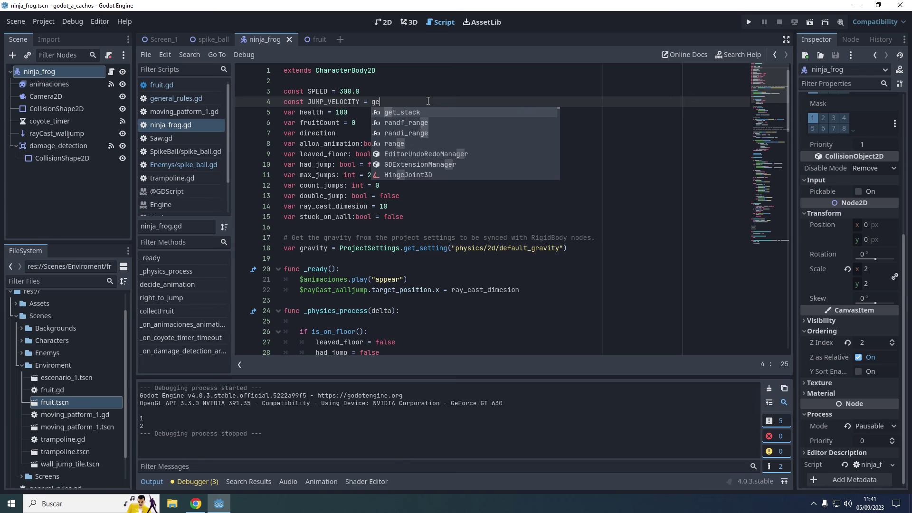
text(neral)
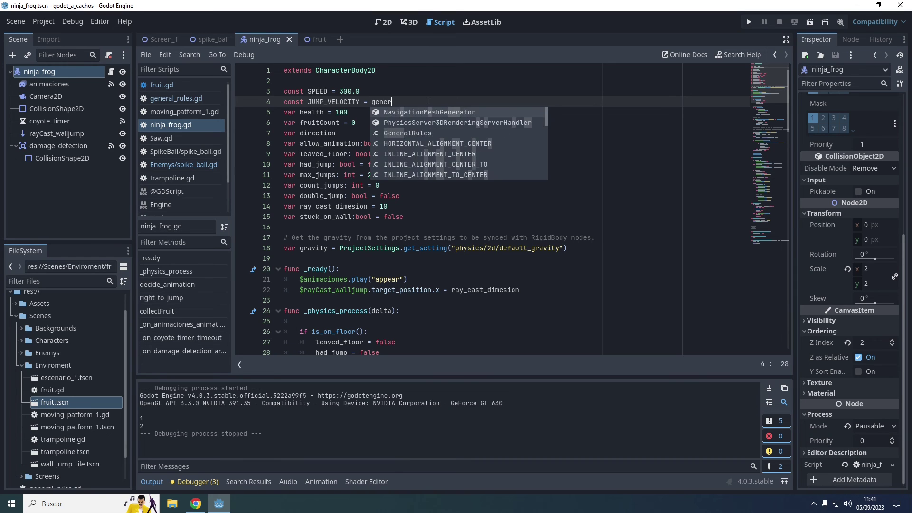
key(Return)
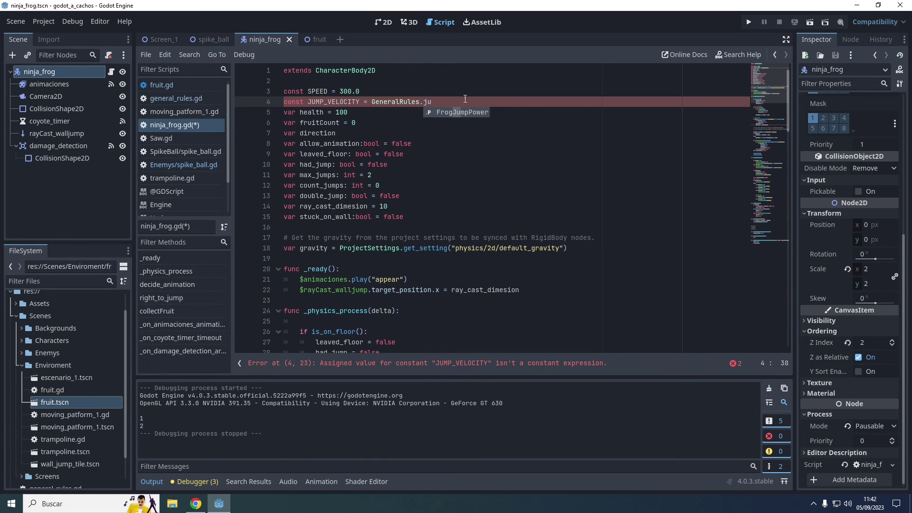
key(Return)
double_click(332, 102)
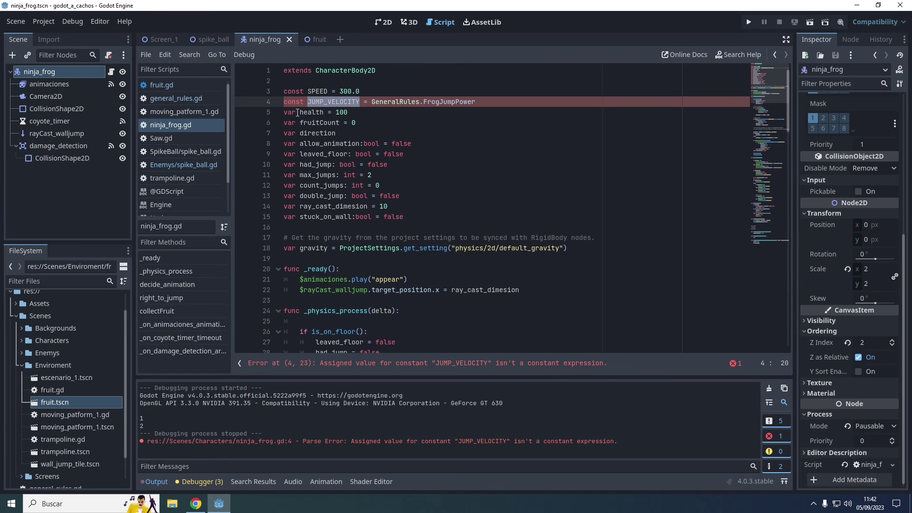
- Change FrogJumpPower from var to const in general_rules.gd and save
click(178, 97)
double_click(289, 165)
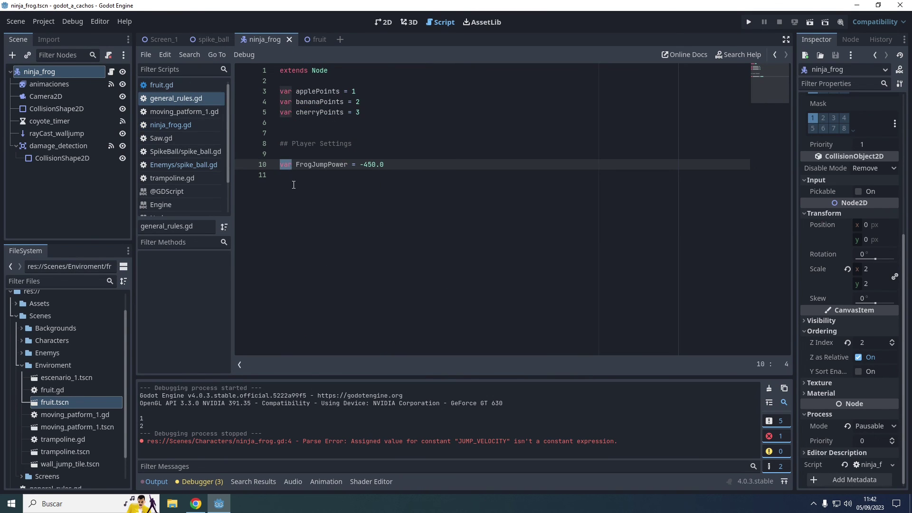
text(const)
key(ctrl+s)
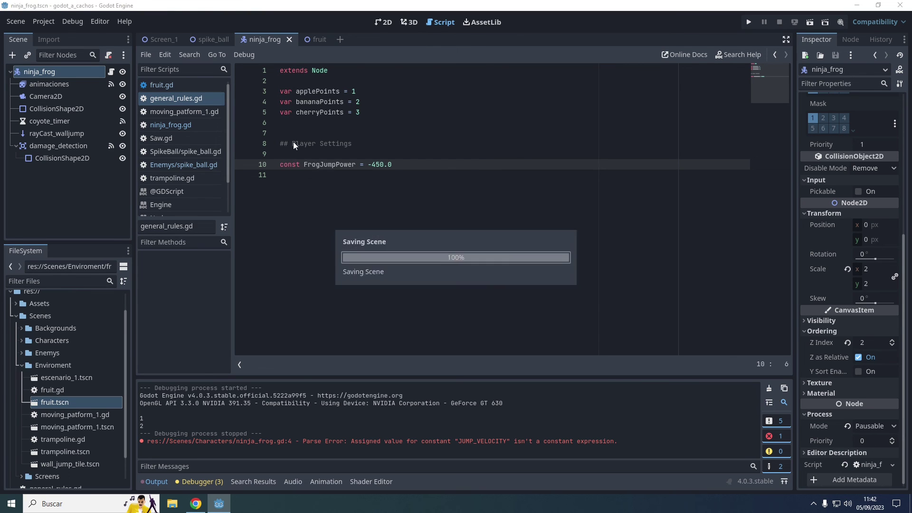
- Recheck the GeneralRules.FrogJumpPower reference on line 4 of ninja_frog.gd
click(164, 124)
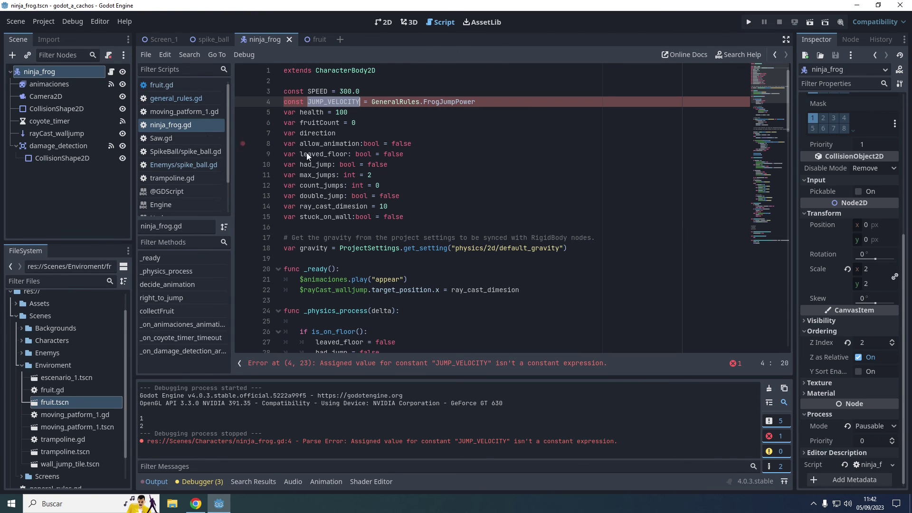
click(371, 112)
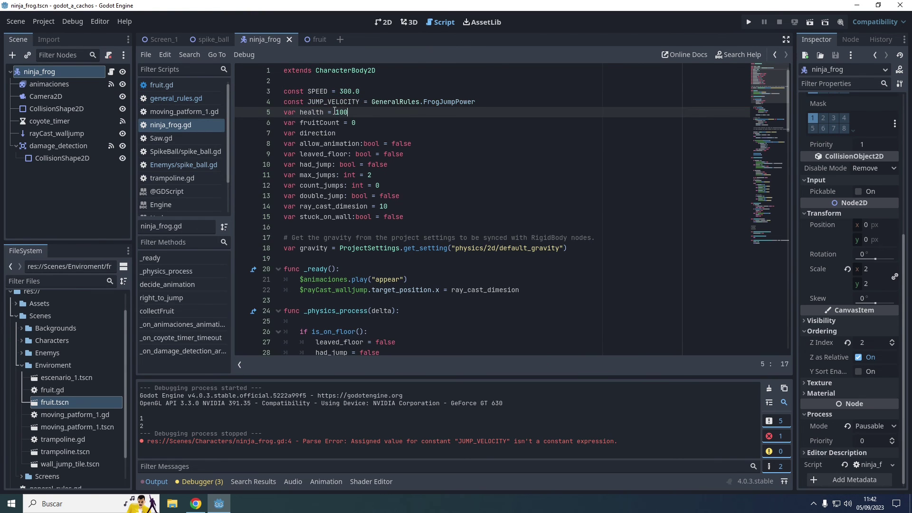
click(489, 101)
drag(372, 101, 502, 101)
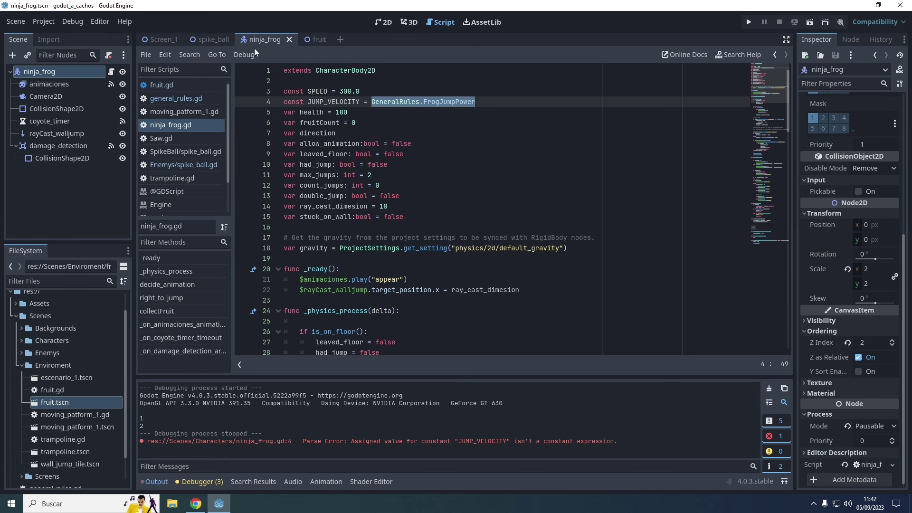
click(170, 98)
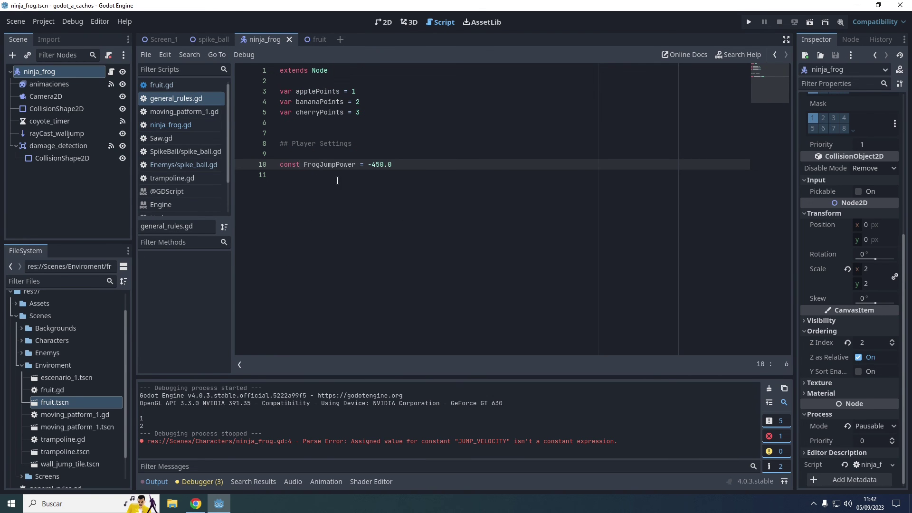
- Test-run the game with a frog jump, close it, and return to collectFruit in ninja_frog.gd
click(748, 22)
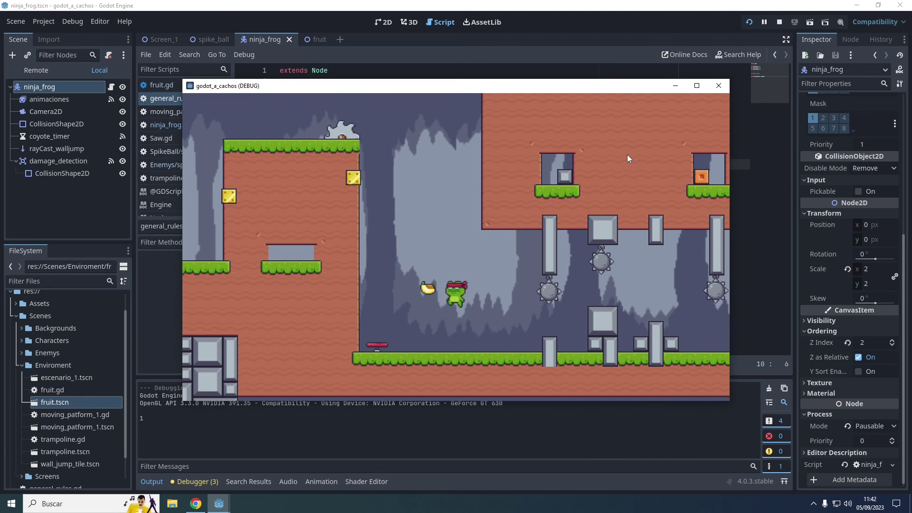
key(Left)
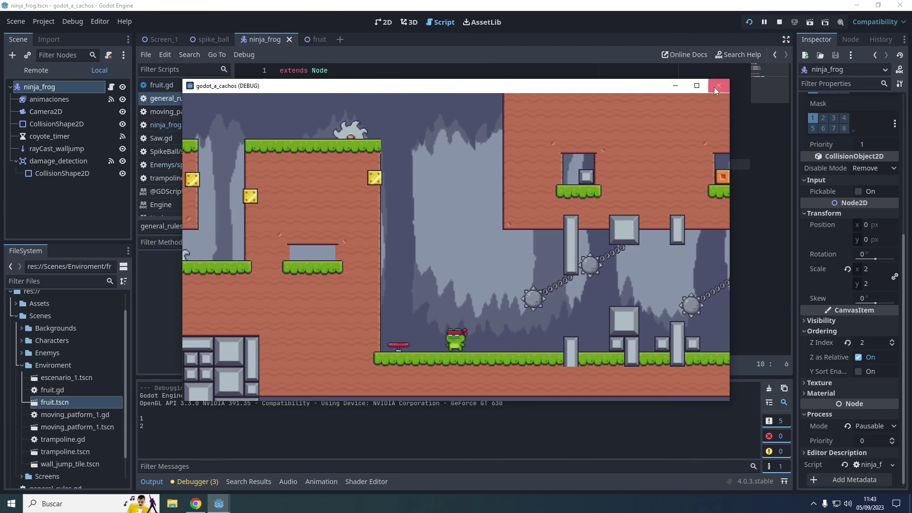
click(715, 86)
click(171, 124)
scroll(356, 280, down, 15)
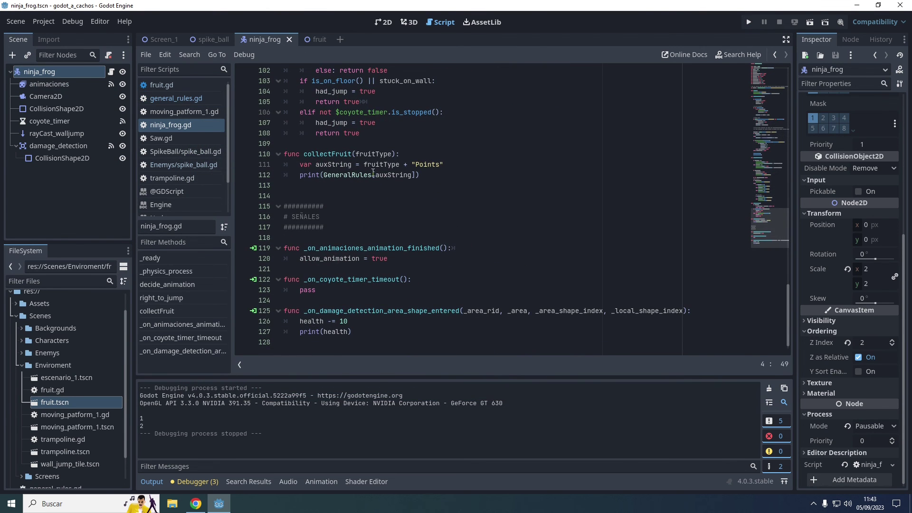
- Add var gainedPoints = GeneralRules[auxString] and fruitCount += gainedPoints to collectFruit, then save
click(435, 176)
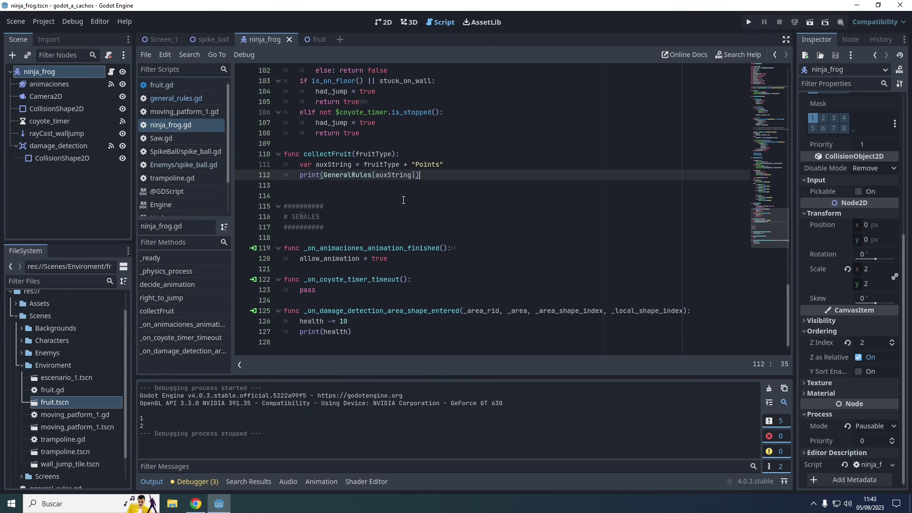
key(Return)
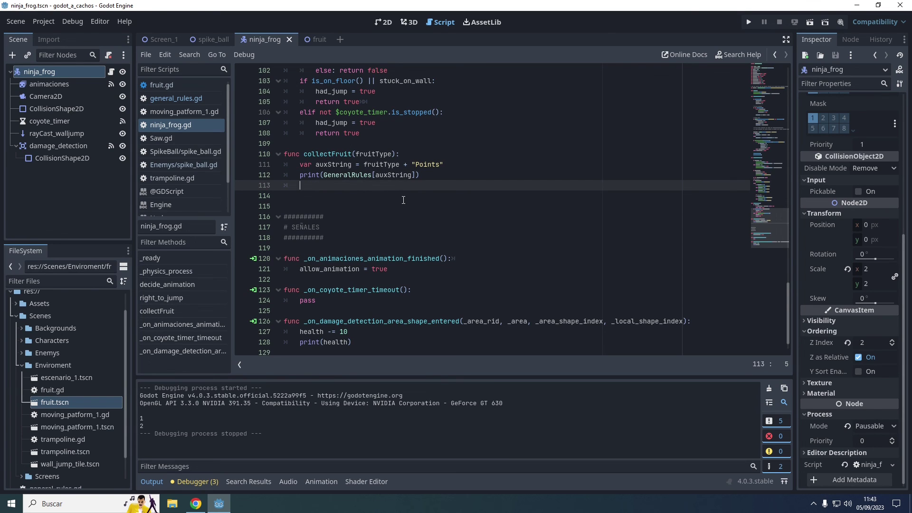
key(Up)
key(Up)
key(End)
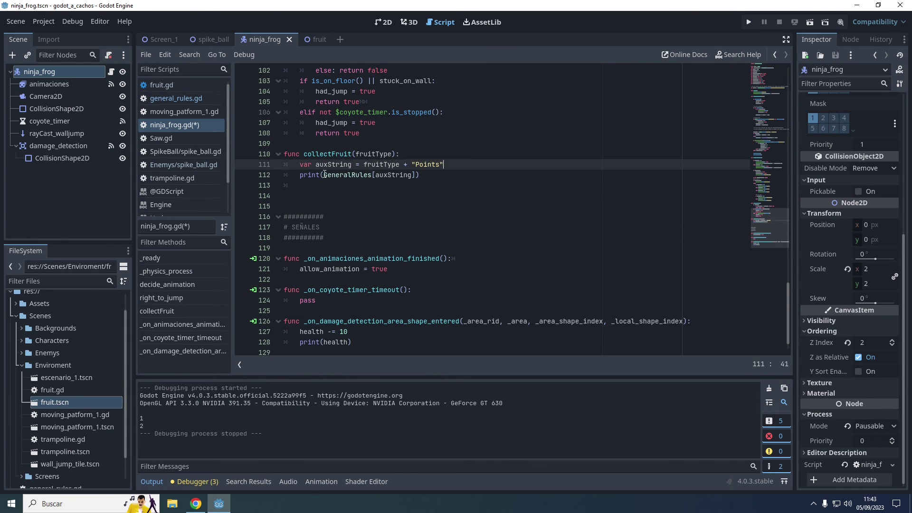
drag(325, 174, 376, 174)
key(Up)
key(End)
key(Return)
text(var gainedPoints)
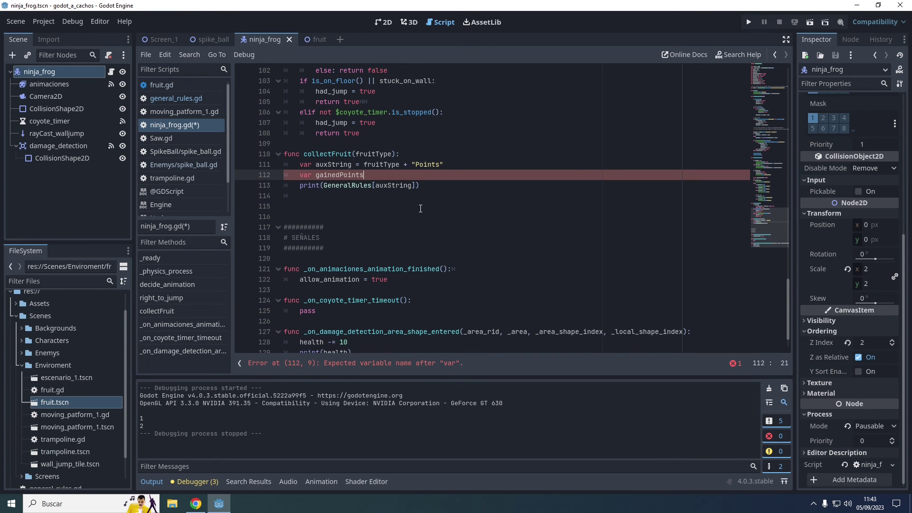
text( = GeneralRules[auxString])
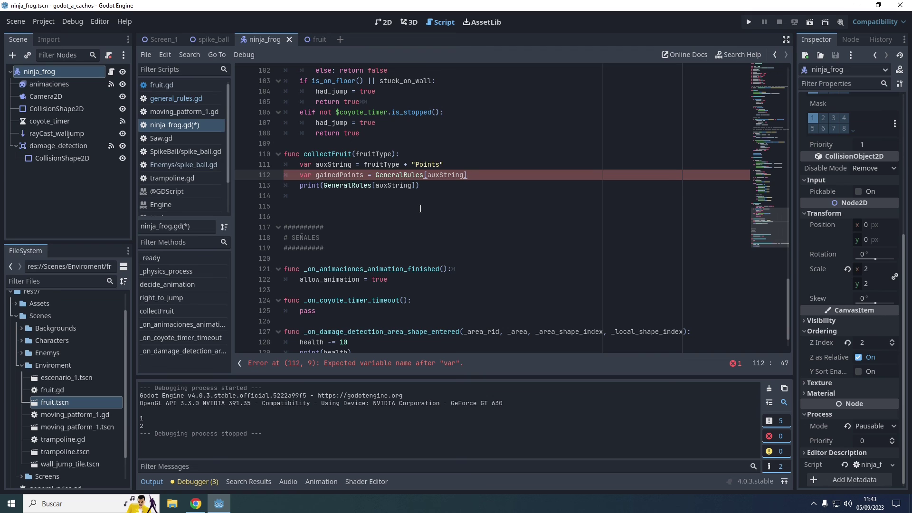
key(Return)
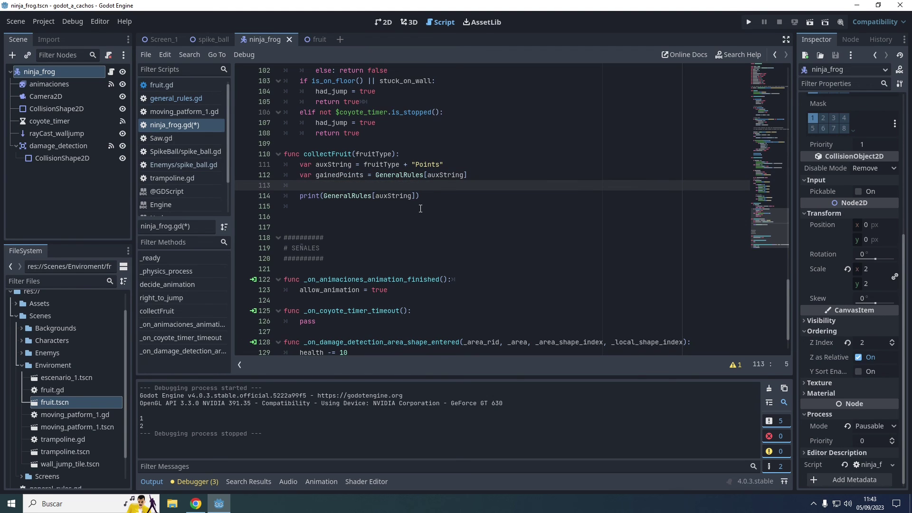
text(fruitCount)
text( += ga)
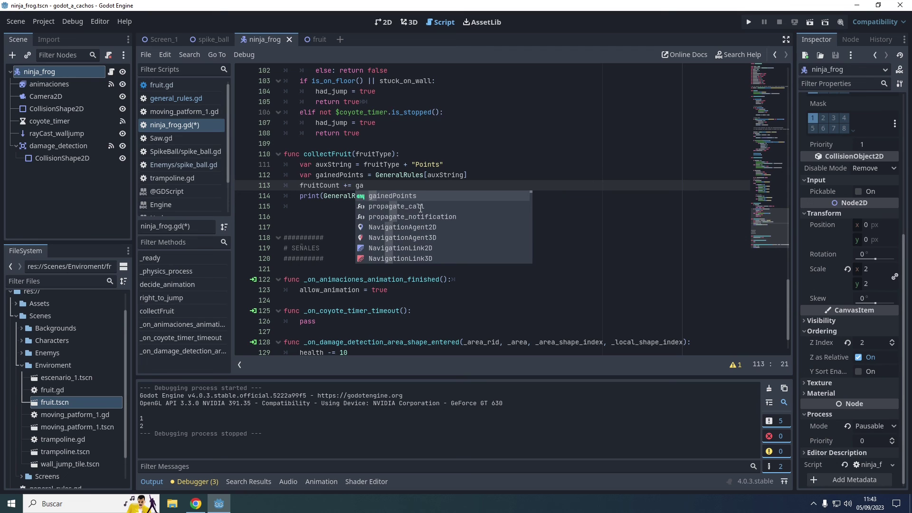
key(Return)
key(ctrl+s)
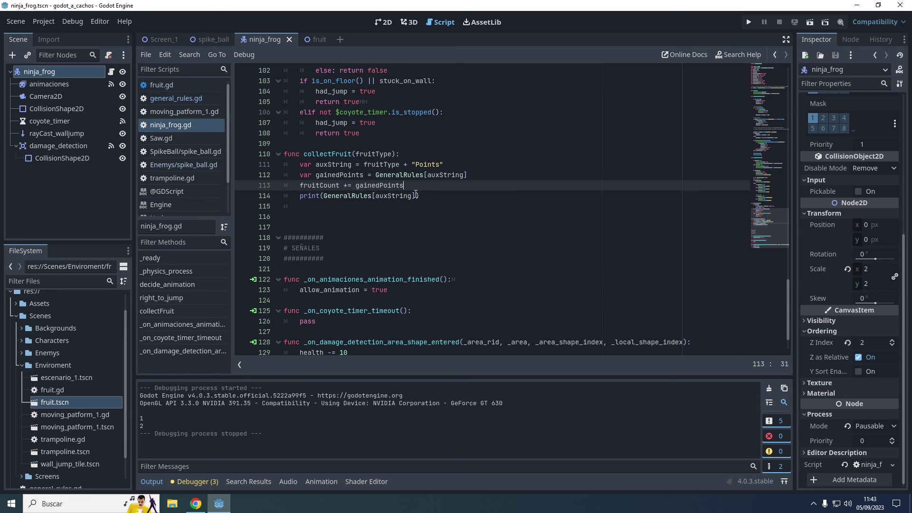
- Change the print call to print(fruitCount) and save the script
drag(416, 194, 324, 195)
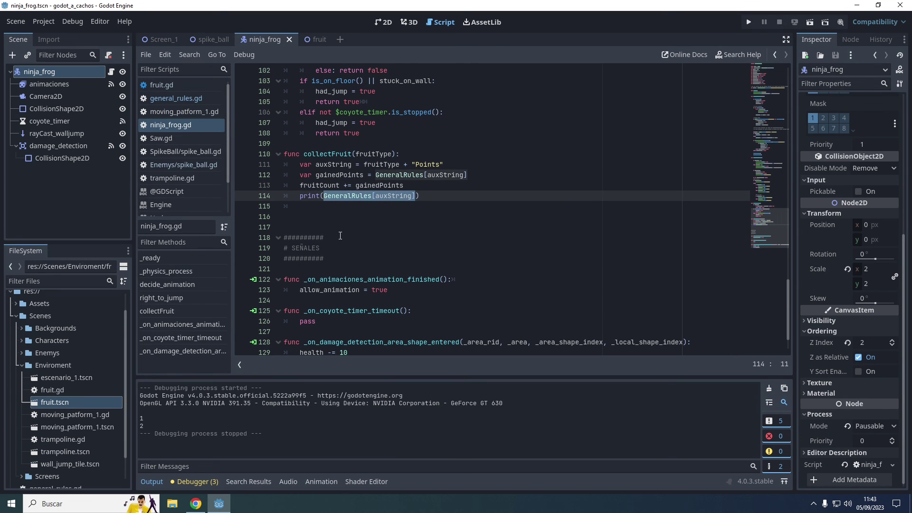
text(fruitC)
key(Return)
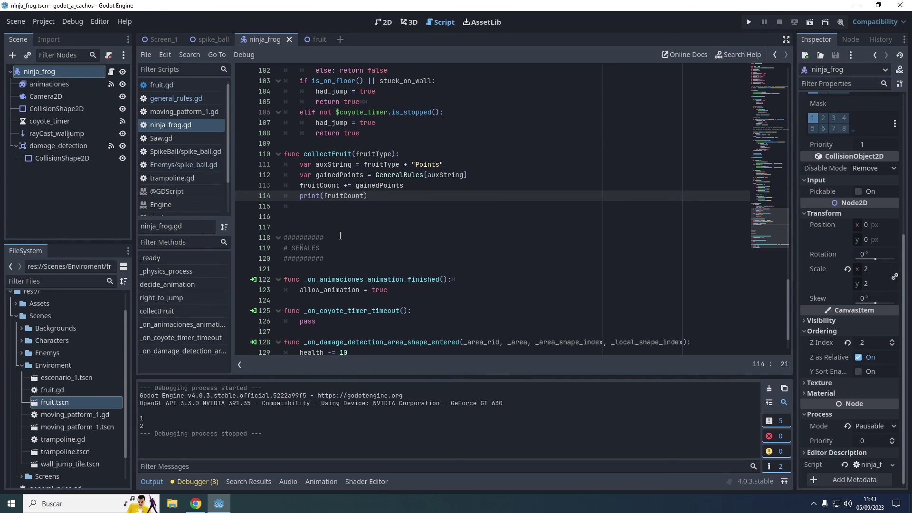
key(ctrl+s)
- Run the game twice and collect fruits, seeing fruitCount totals of 1 then 3, and 2 then 3
click(748, 23)
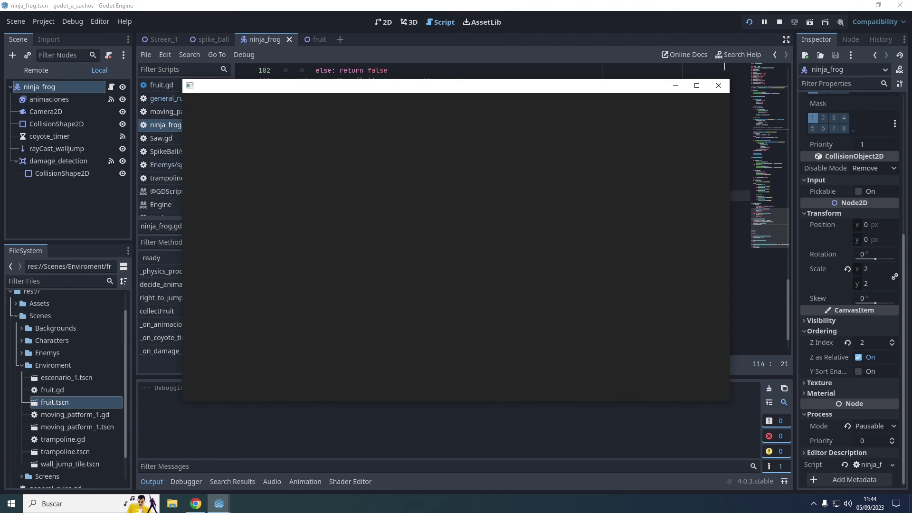
key(space)
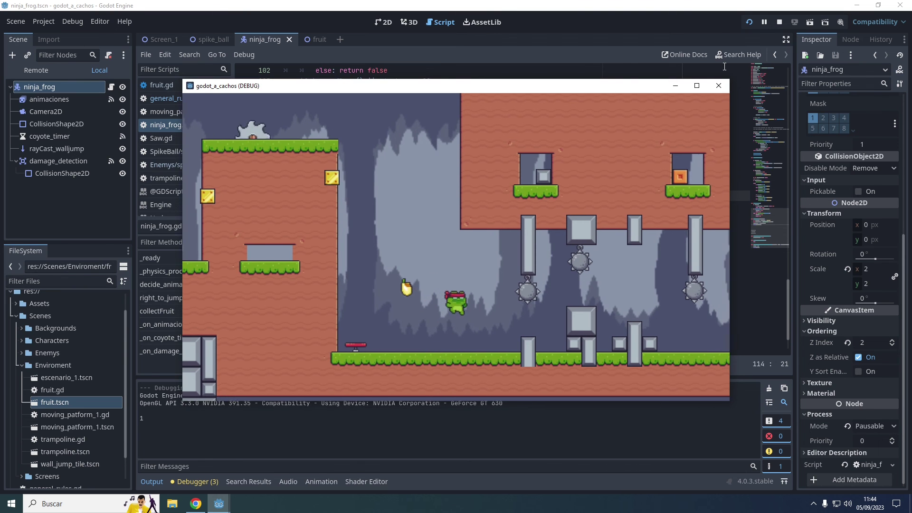
key(Left)
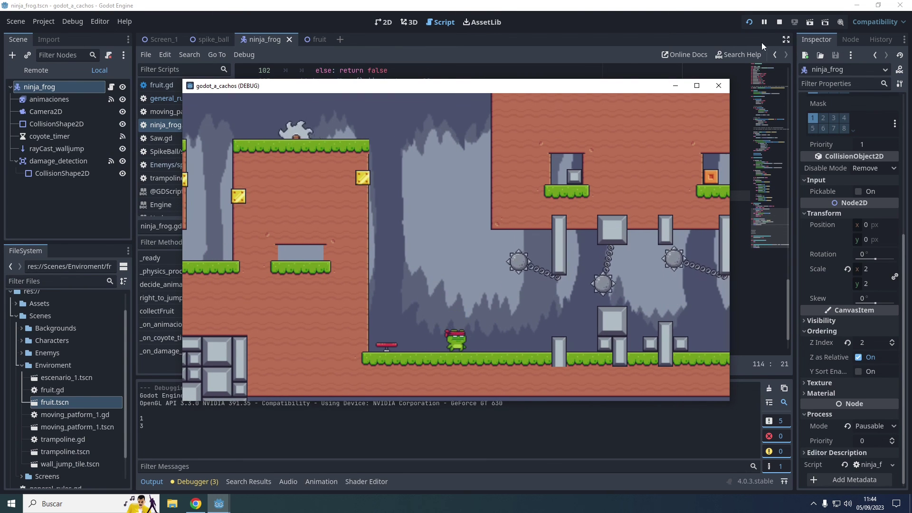
key(F8)
click(748, 23)
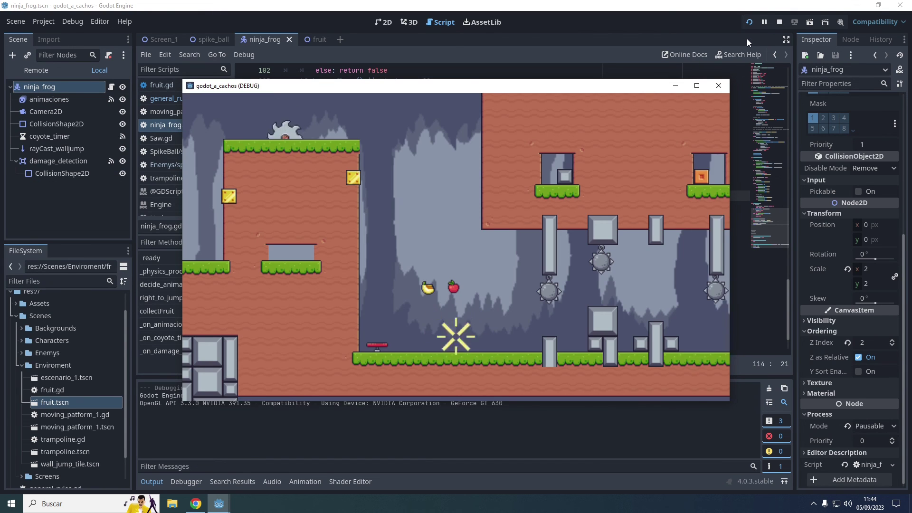
key(Right)
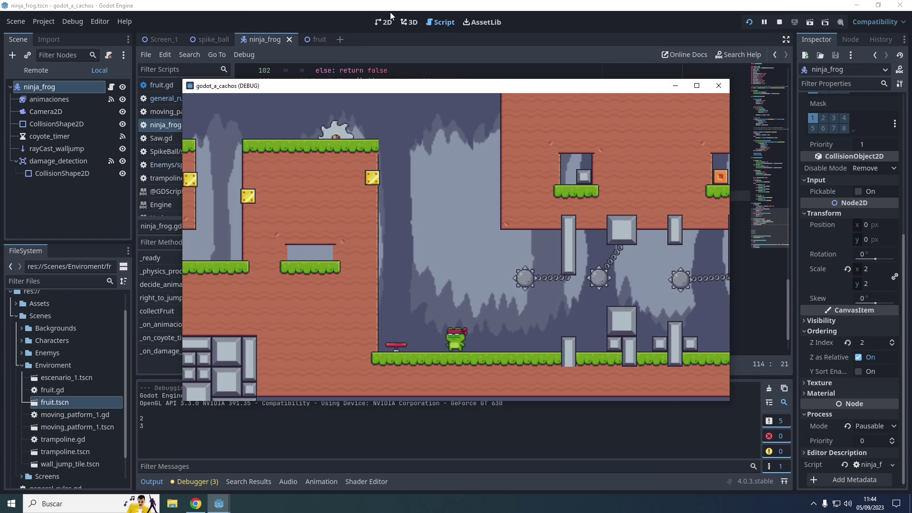
click(391, 16)
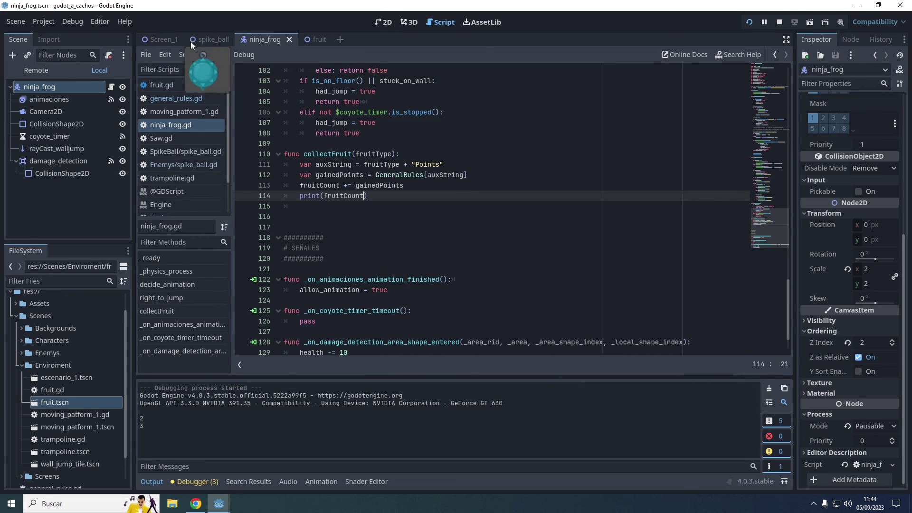
- Drag several fruit.tscn instances into the Screen_1 level in 2D view, then launch the game
click(173, 39)
click(382, 23)
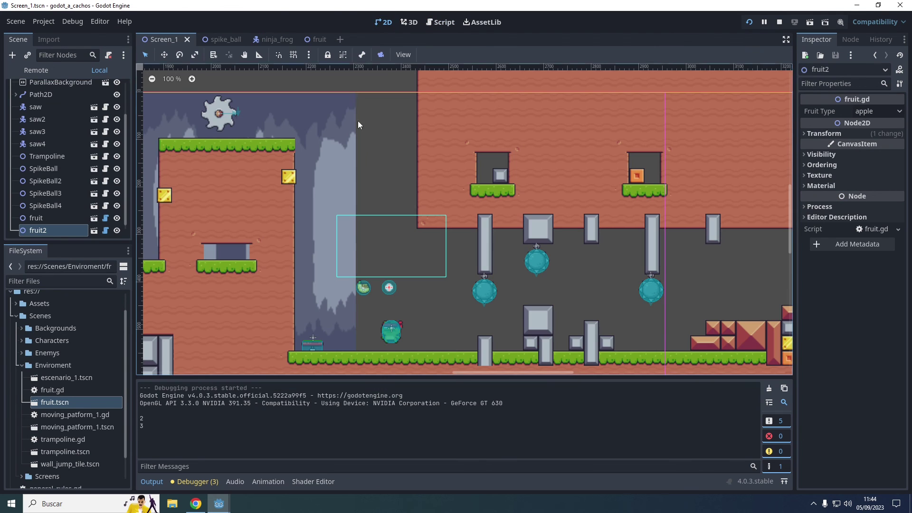
drag(210, 340, 310, 300)
drag(46, 398, 232, 308)
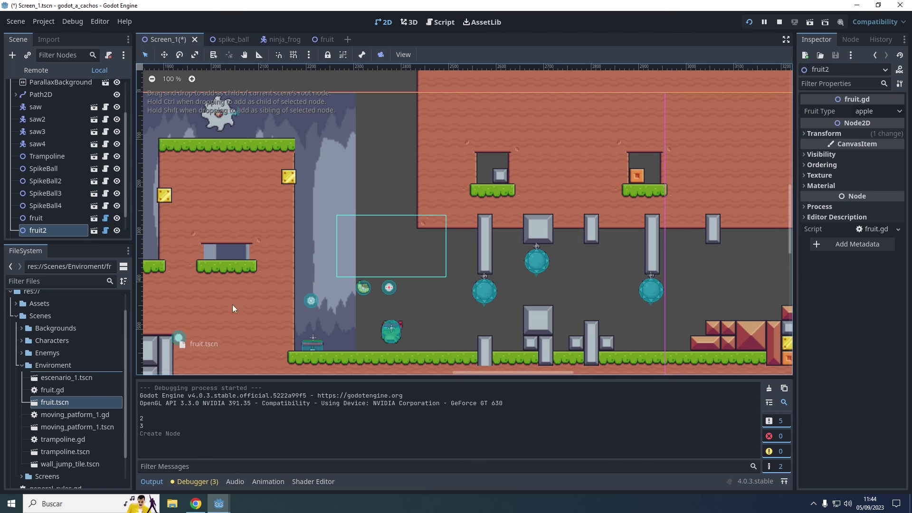
drag(309, 263, 312, 264)
drag(74, 398, 262, 265)
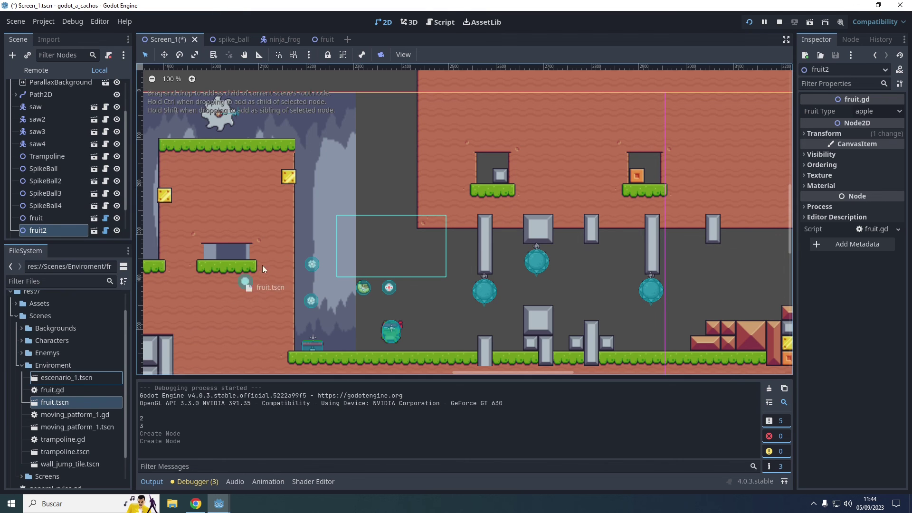
key(F5)
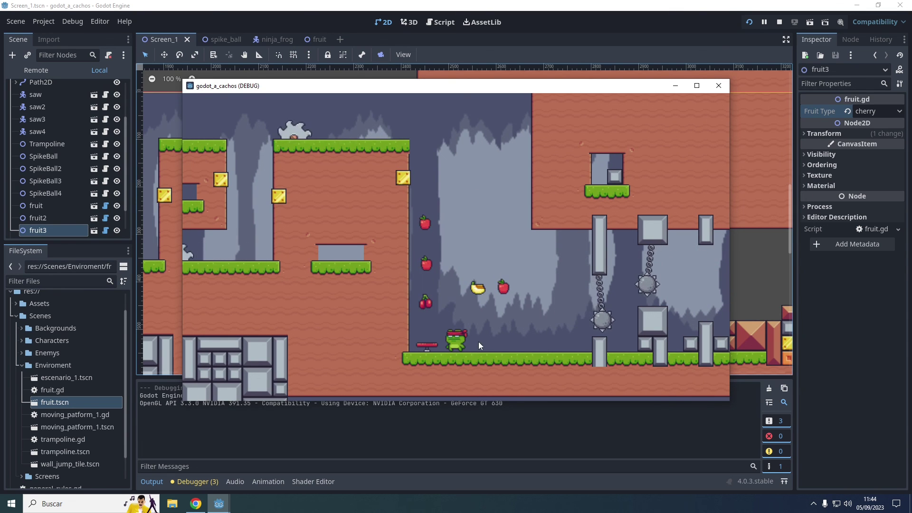
- Collect the cherries, apple and banana with the frog as output totals climb 3, 4, 5, 7, 8
key(space)
key(Left)
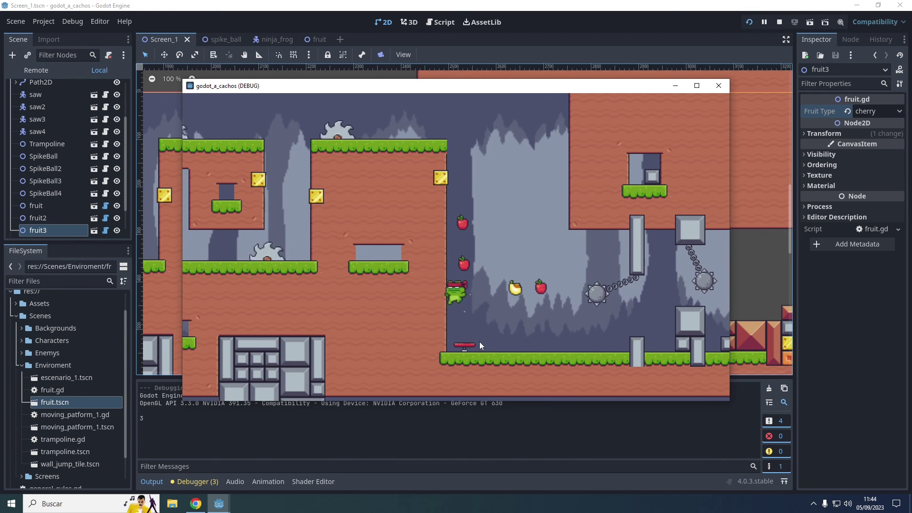
key(Right)
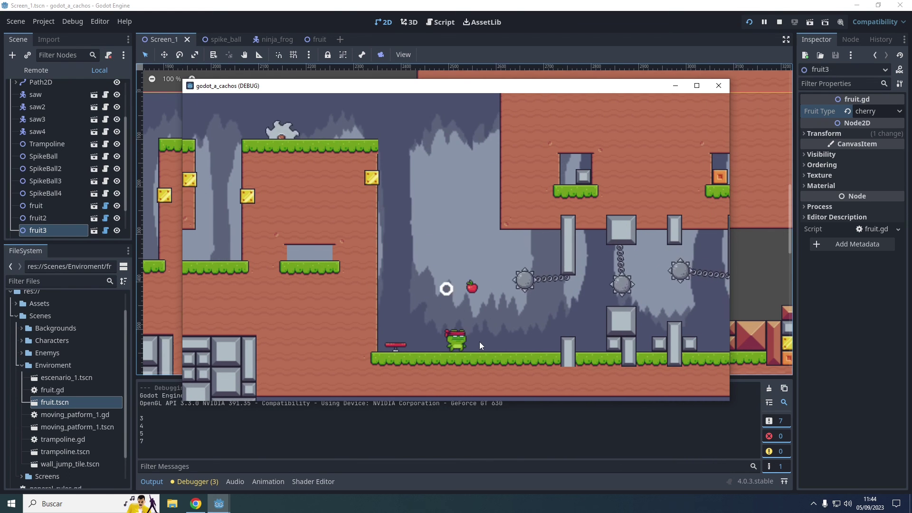
key(Left)
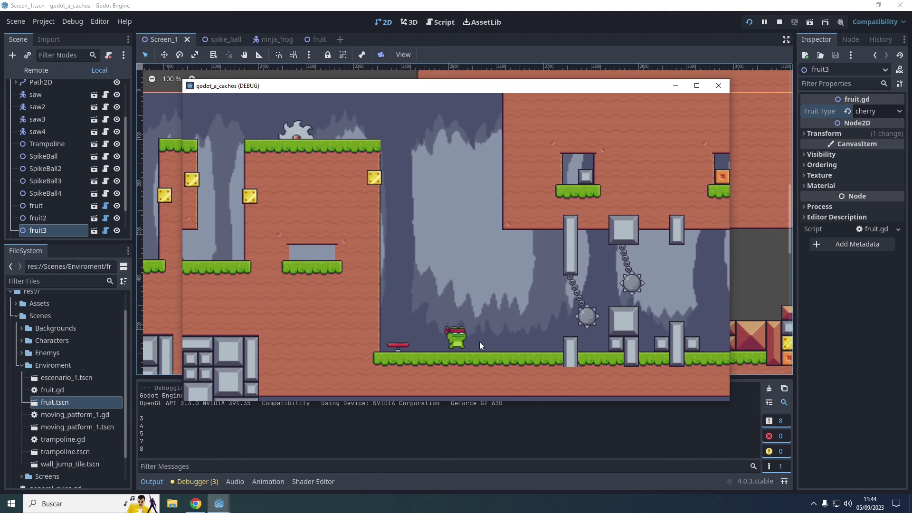
key(Right)
key(space)
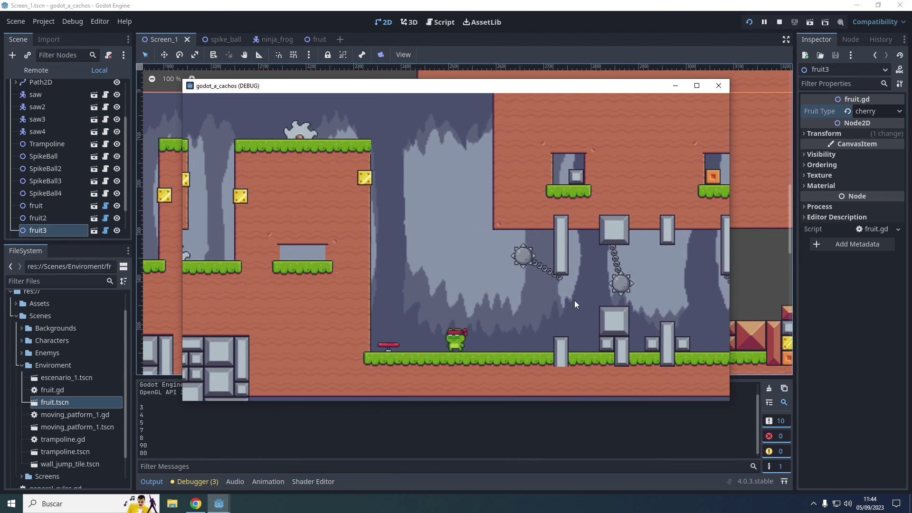